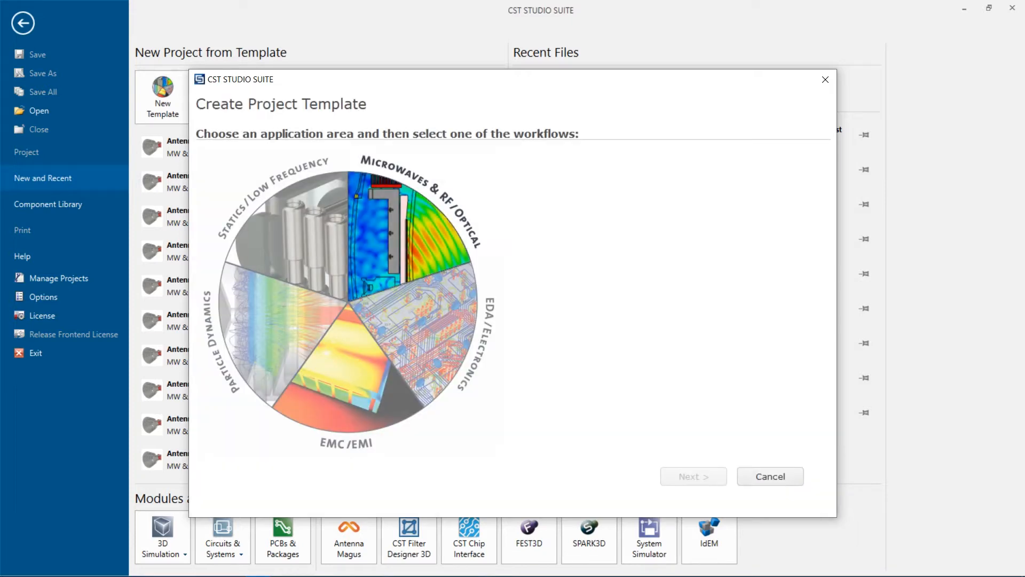
Create a Microwaves & RF/Optical antenna project with the Waveguide workflow, Time Domain solver and units mm, GHz, ns and Kelvin.
left_click(408, 235)
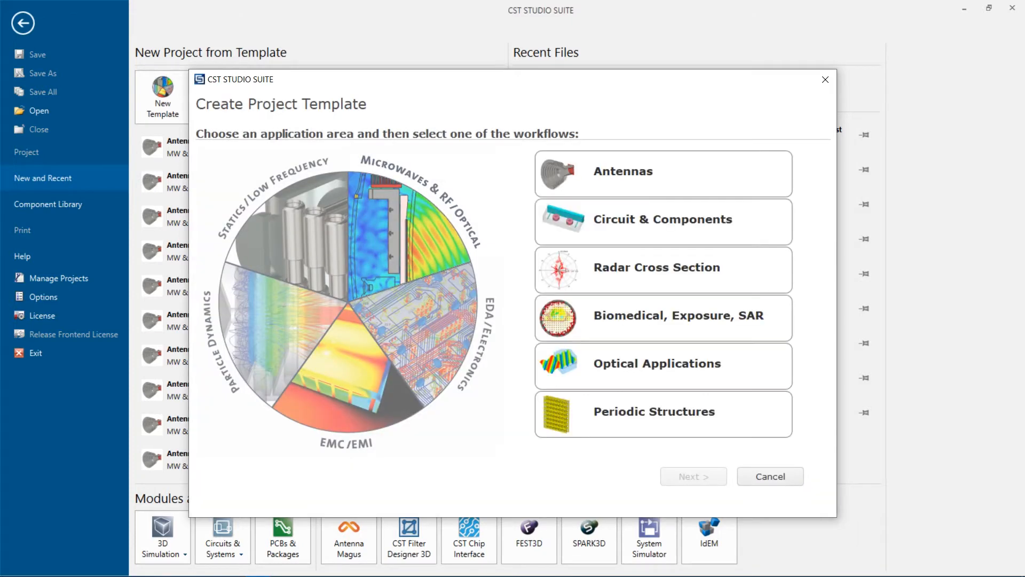
double_click(663, 174)
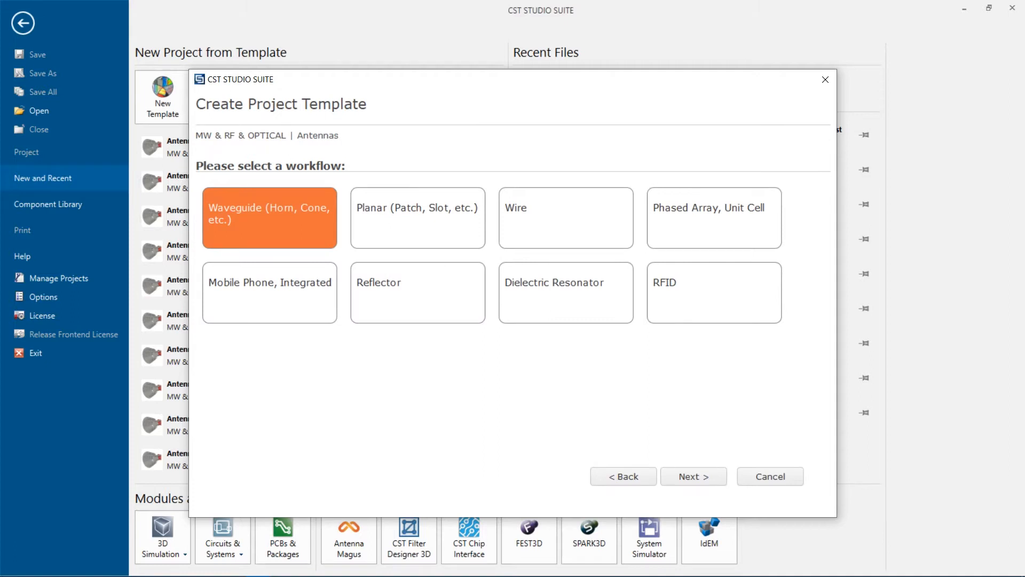
double_click(270, 218)
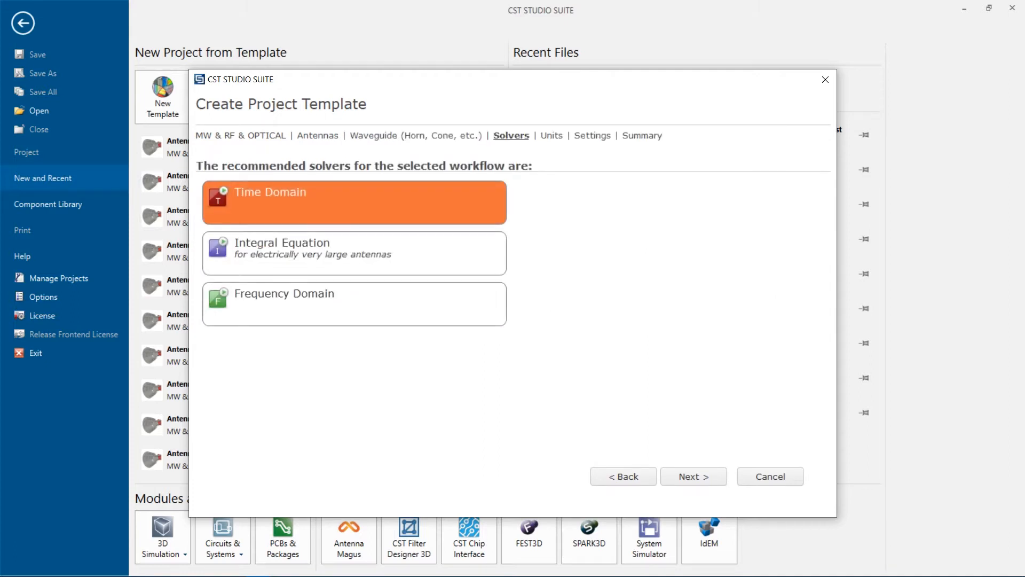
double_click(309, 205)
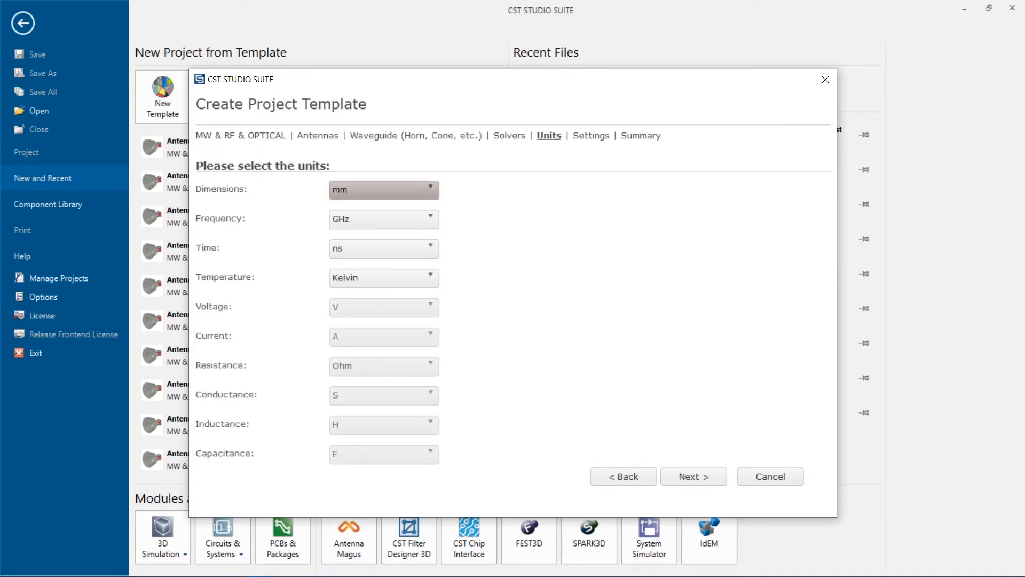
left_click(694, 476)
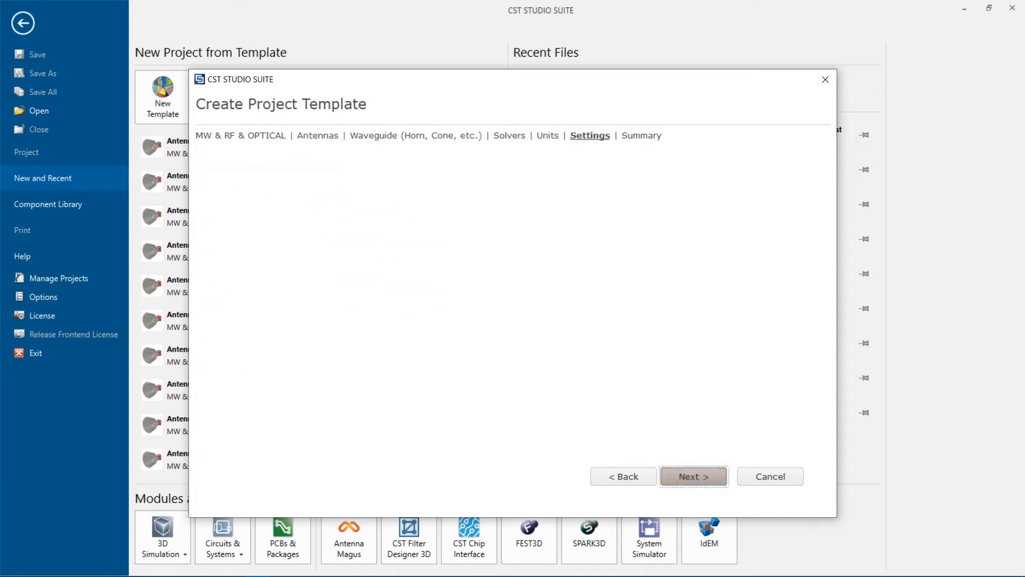
left_click(693, 476)
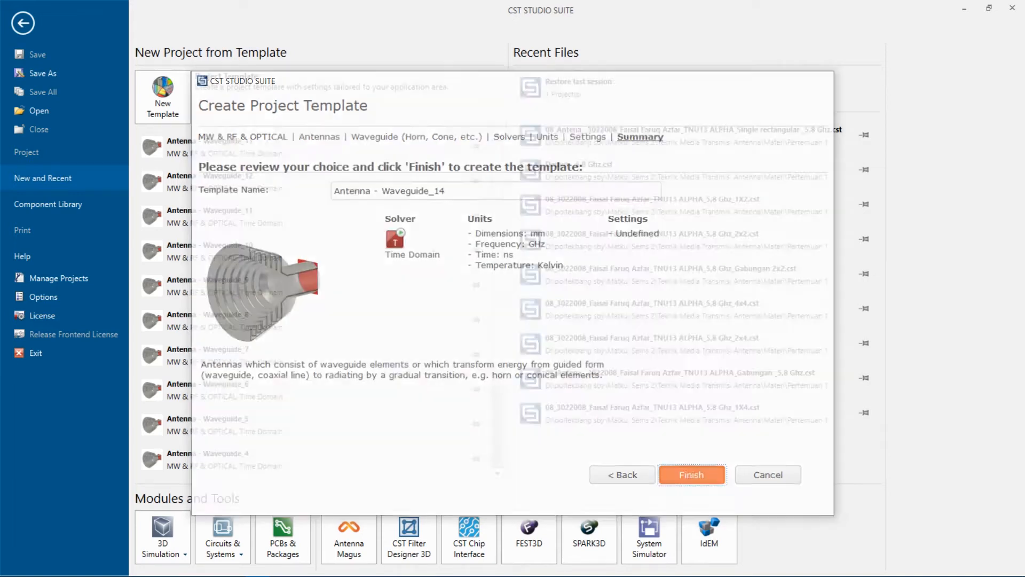
left_click(694, 476)
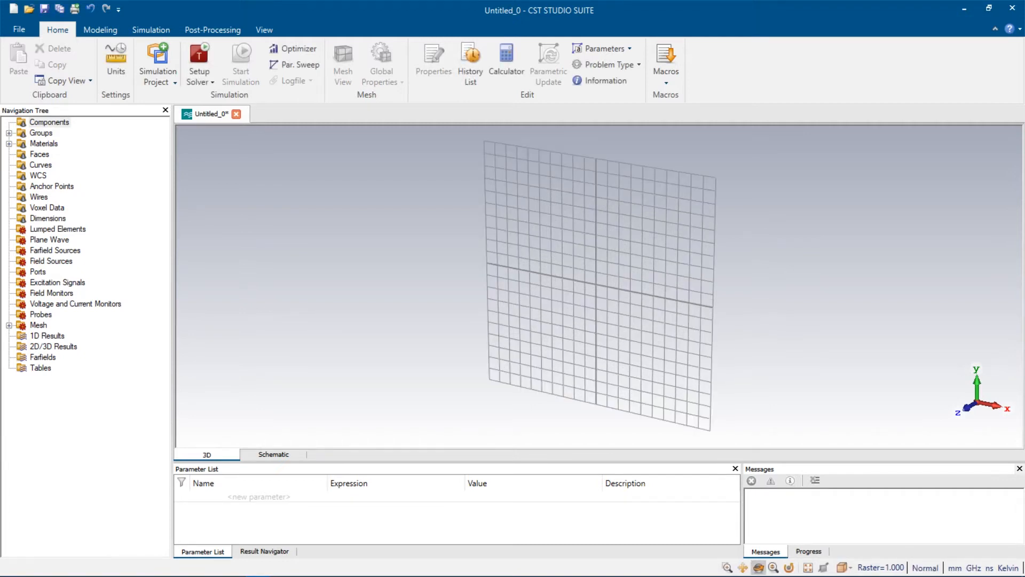
Switch to the antenna design document in Word and examine the formulas for the patch, feed line, ground plane and gap dimensions.
key("alt+Tab")
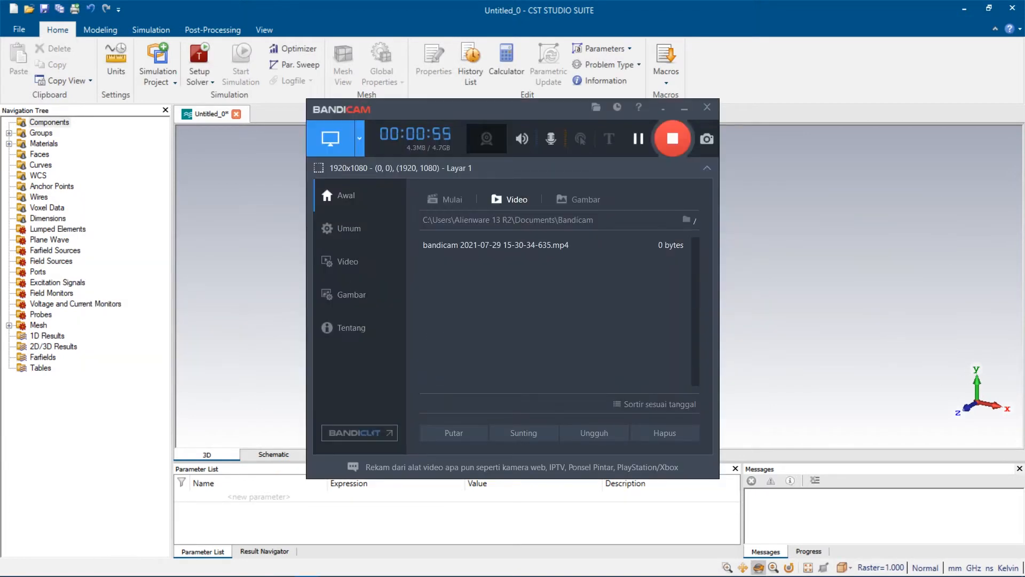
key("alt+Tab")
left_click(684, 108)
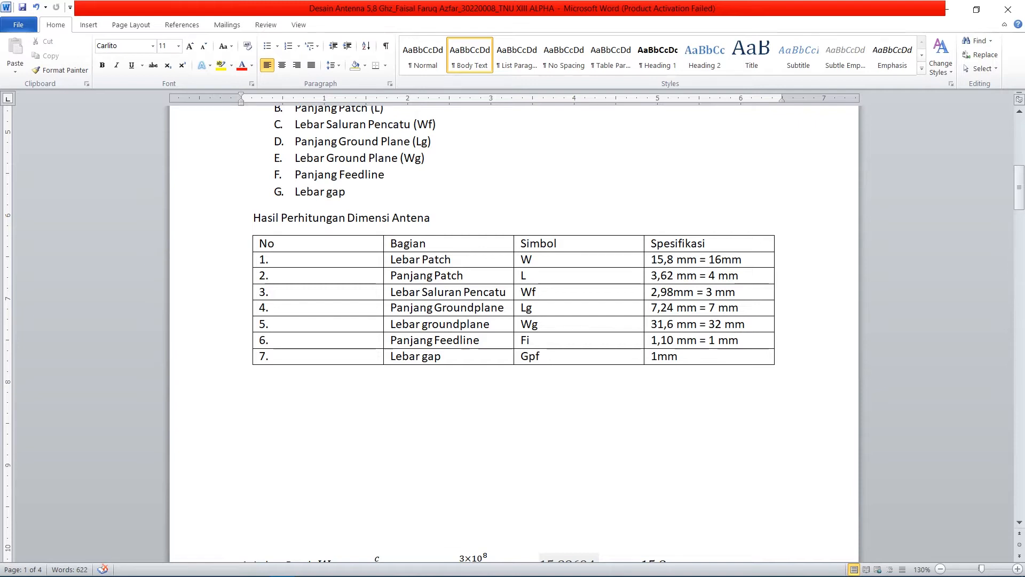
scroll(514, 331, "down", 6)
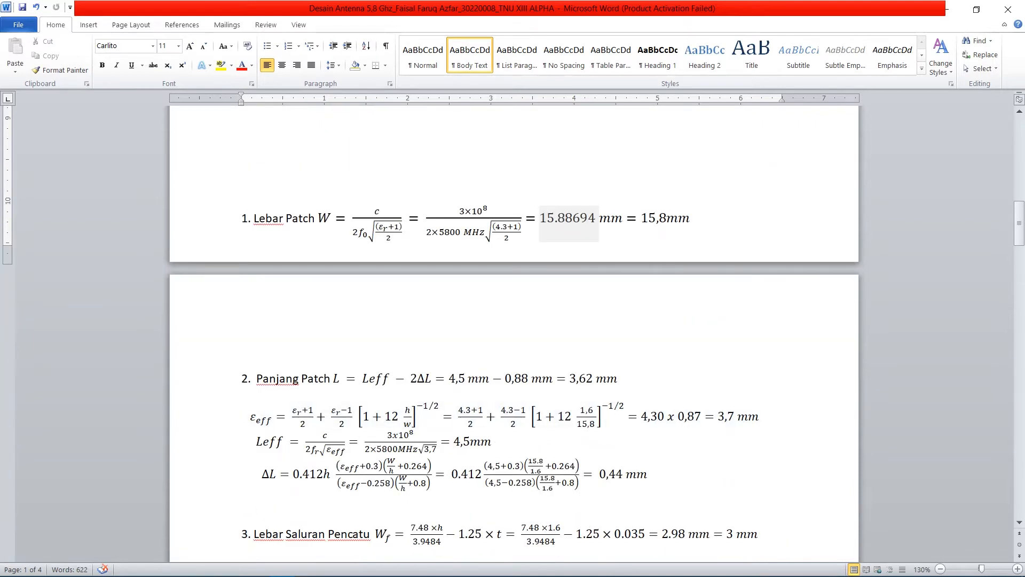
scroll(513, 331, "up", 2)
scroll(514, 331, "down", 4)
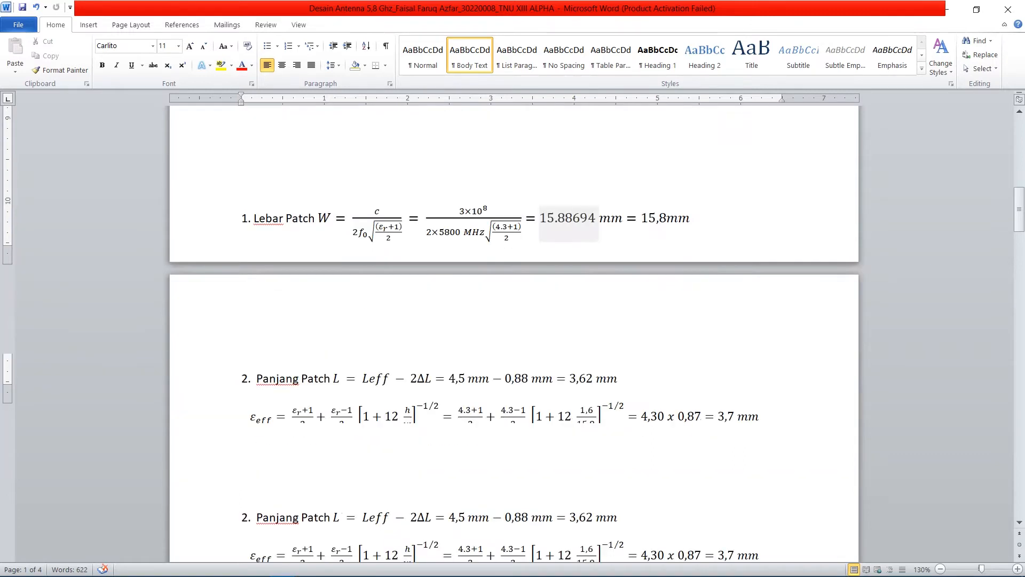
scroll(514, 331, "up", 3)
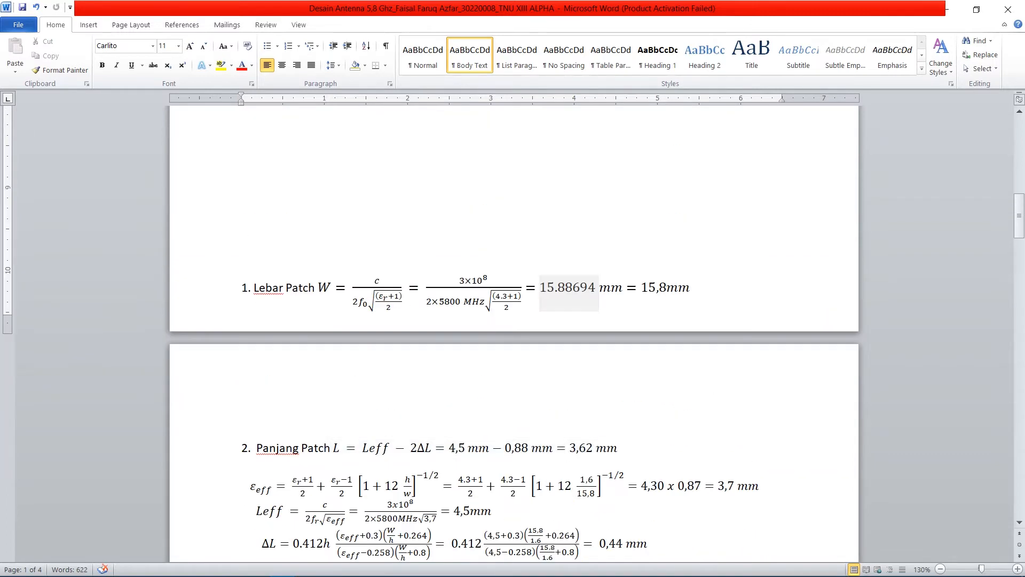
scroll(513, 331, "down", 1)
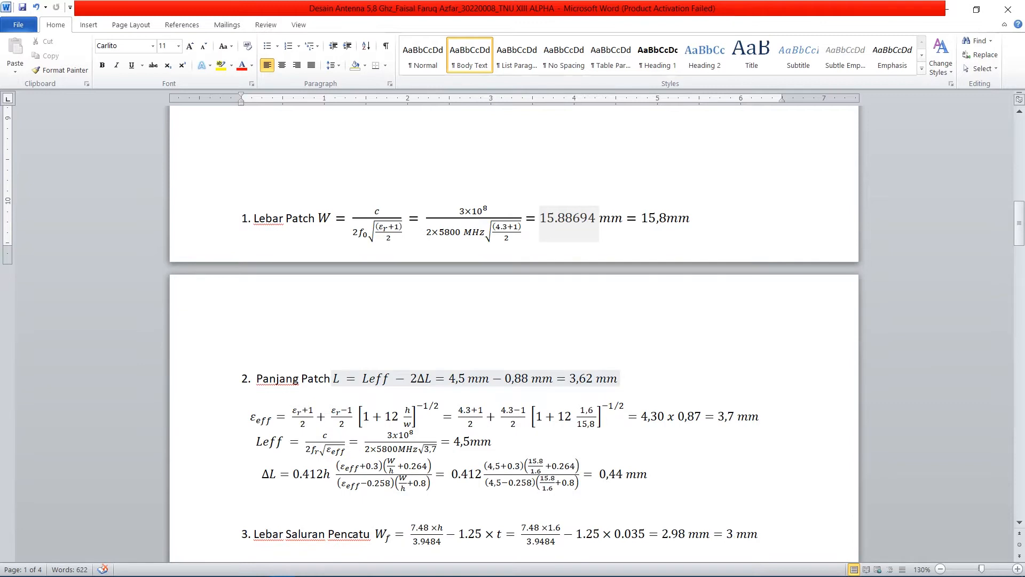
scroll(406, 377, "down", 1)
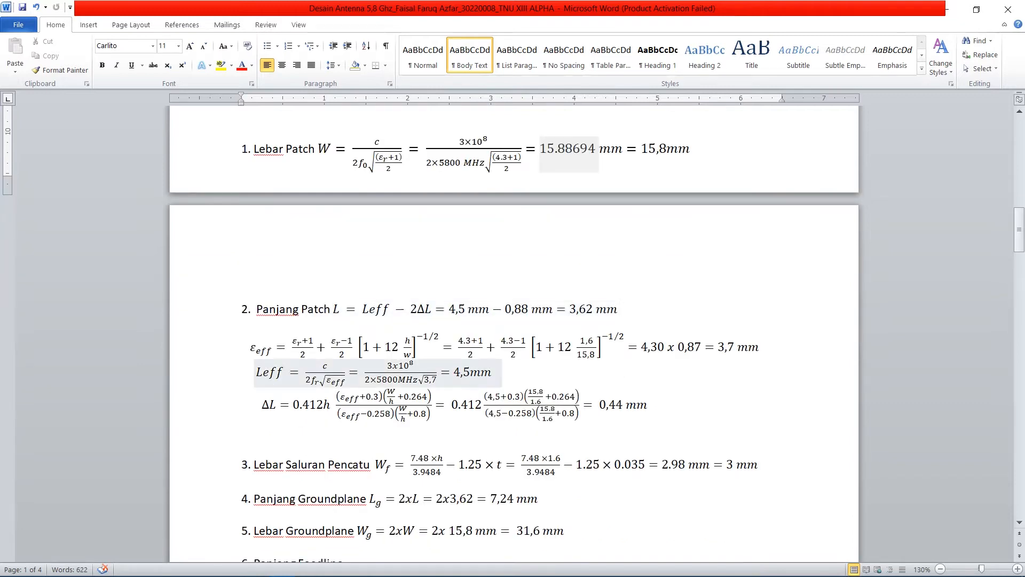
scroll(405, 385, "down", 2)
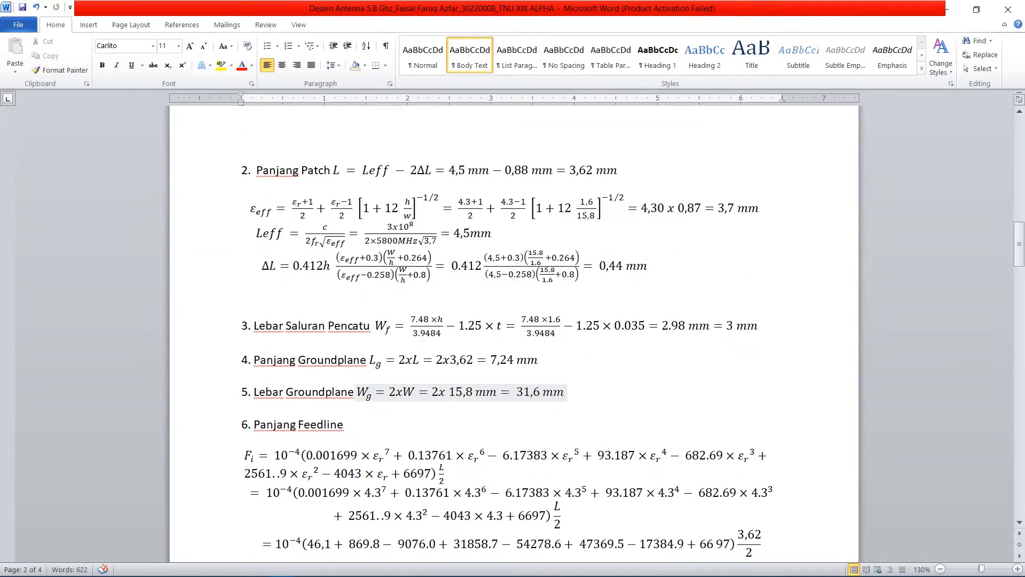
scroll(406, 384, "down", 1)
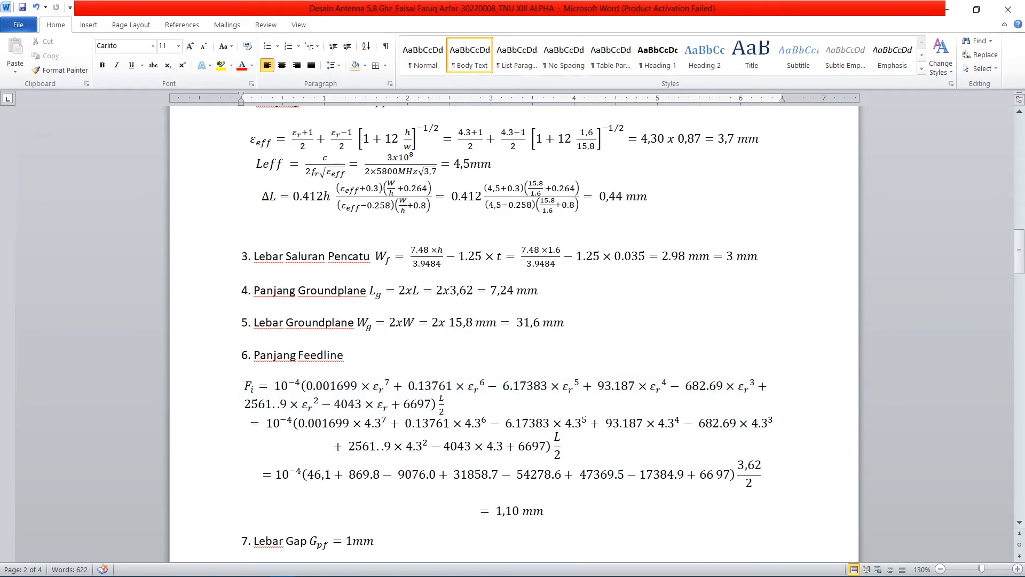
Change the rounded patch length (L) in the antenna dimension table to 11,624 mm.
scroll(512, 331, "up", 10)
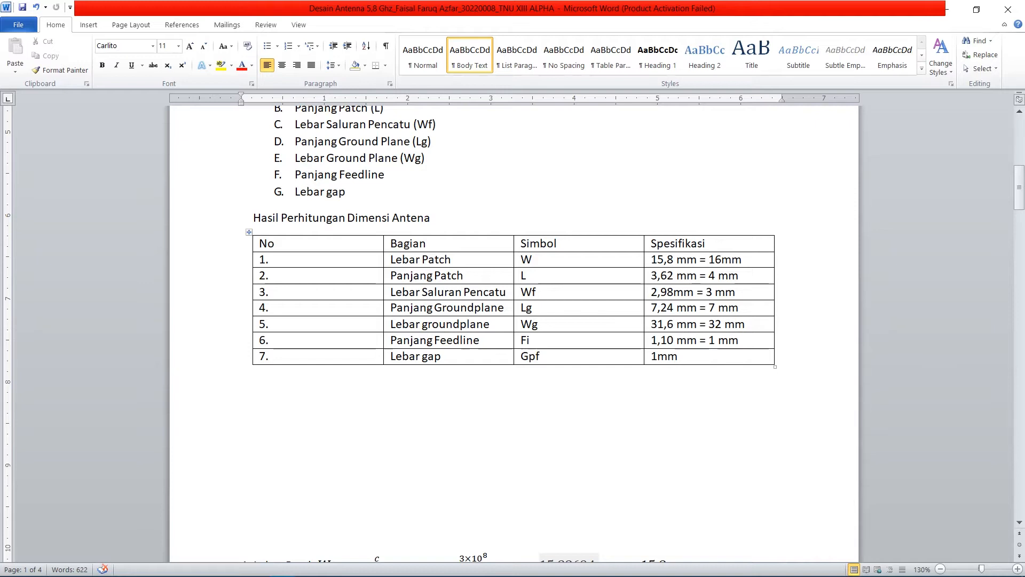
left_click(719, 275)
key("BackSpace")
key("BackSpace")
type("11,")
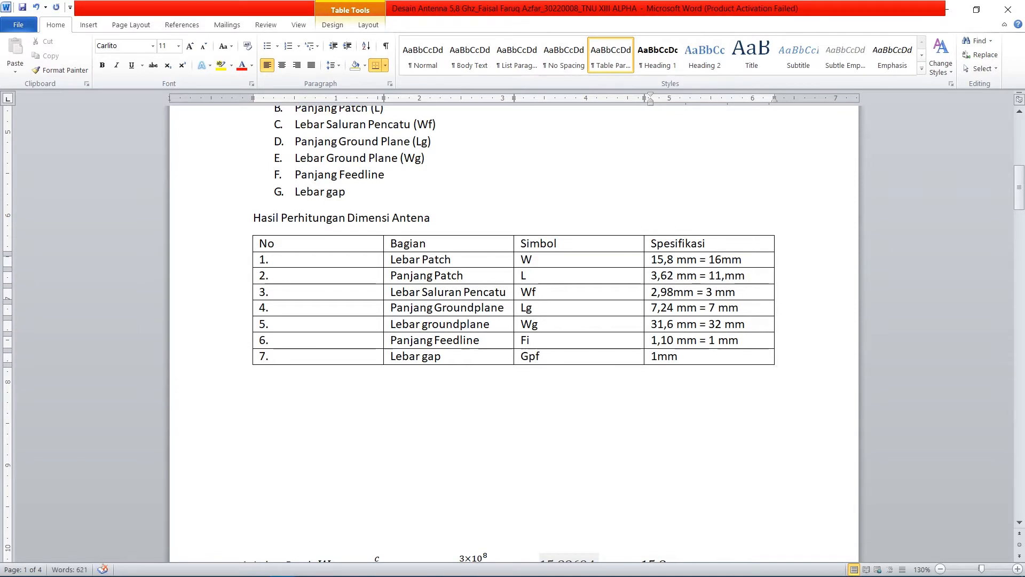
type("524")
key("BackSpace")
type("6")
scroll(733, 275, "down", 2)
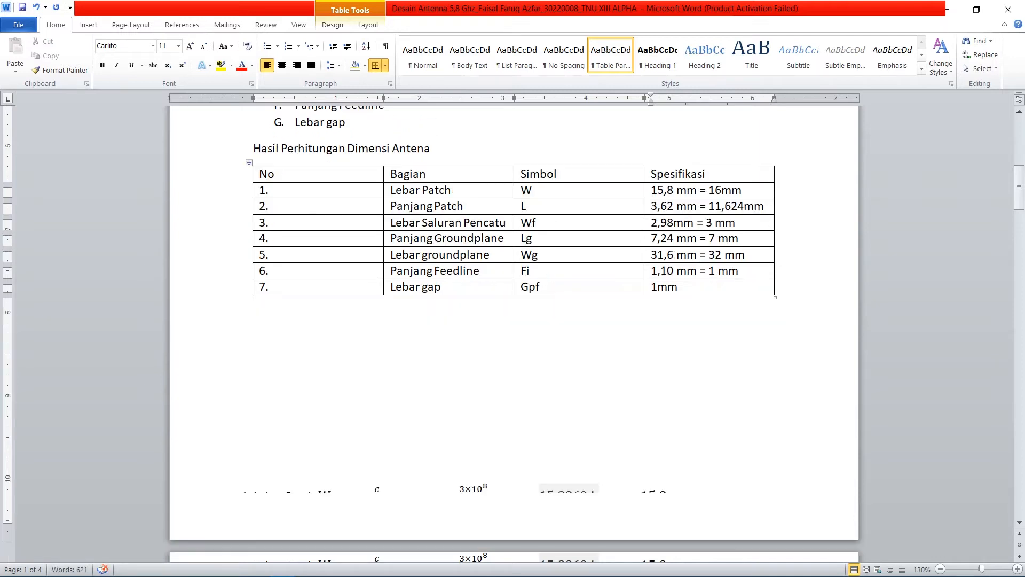
scroll(587, 277, "down", 8)
scroll(576, 310, "up", 1)
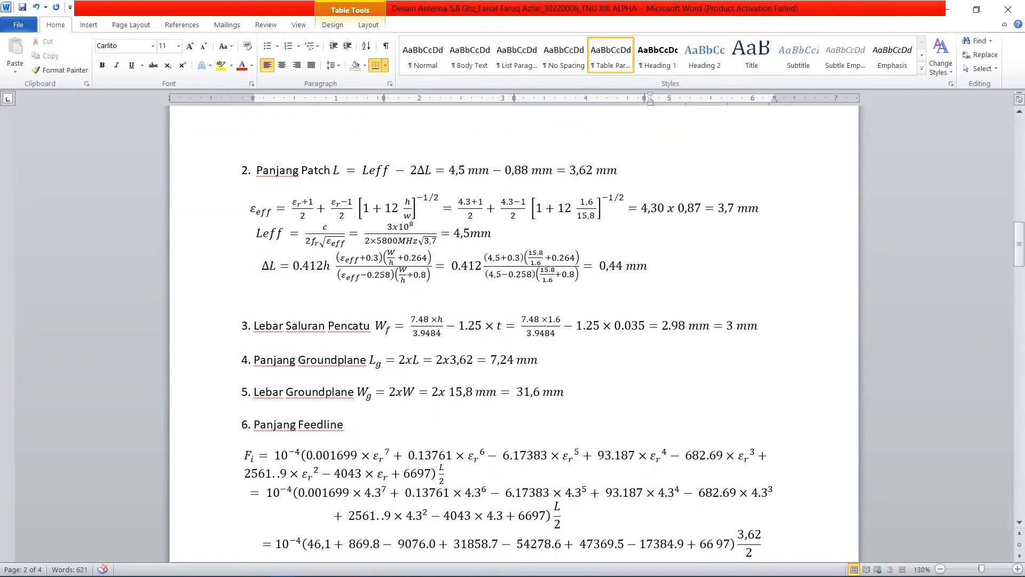
scroll(513, 320, "up", 10)
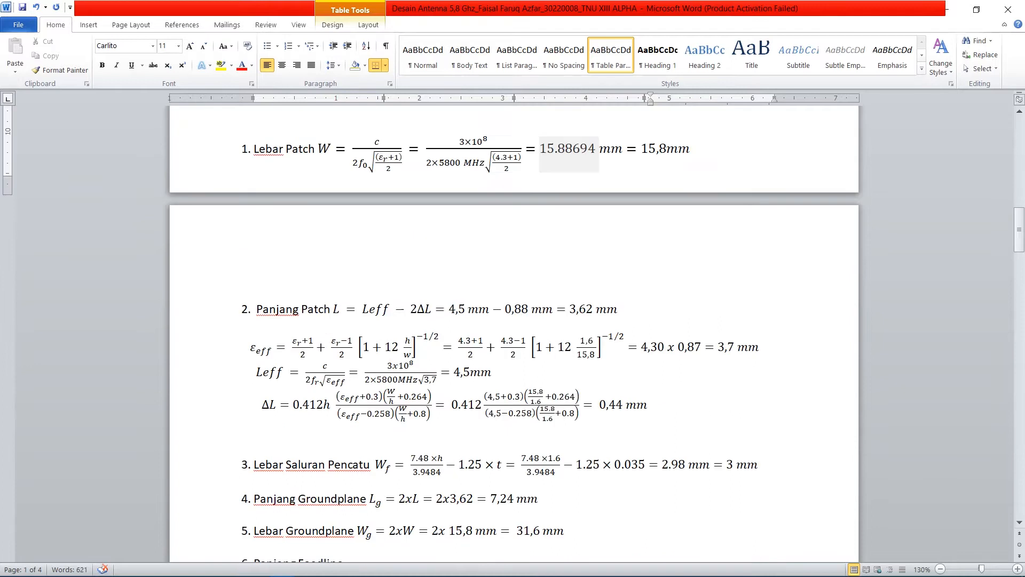
scroll(513, 320, "up", 1)
scroll(512, 321, "down", 1)
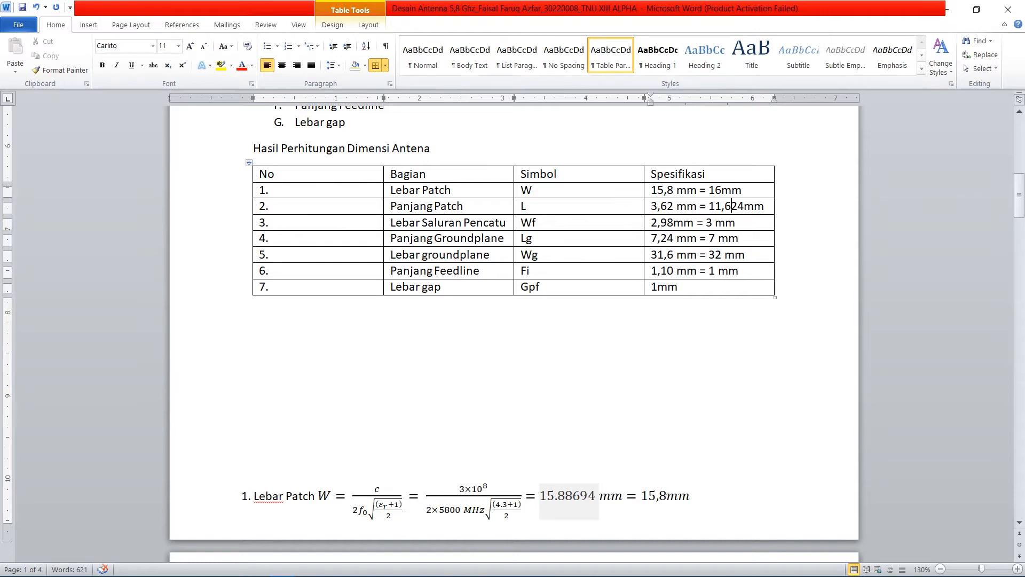
Switch to CST Studio Suite and start a new brick by its dimensions, naming it Substrat.
key("alt+Tab")
key("alt+Tab")
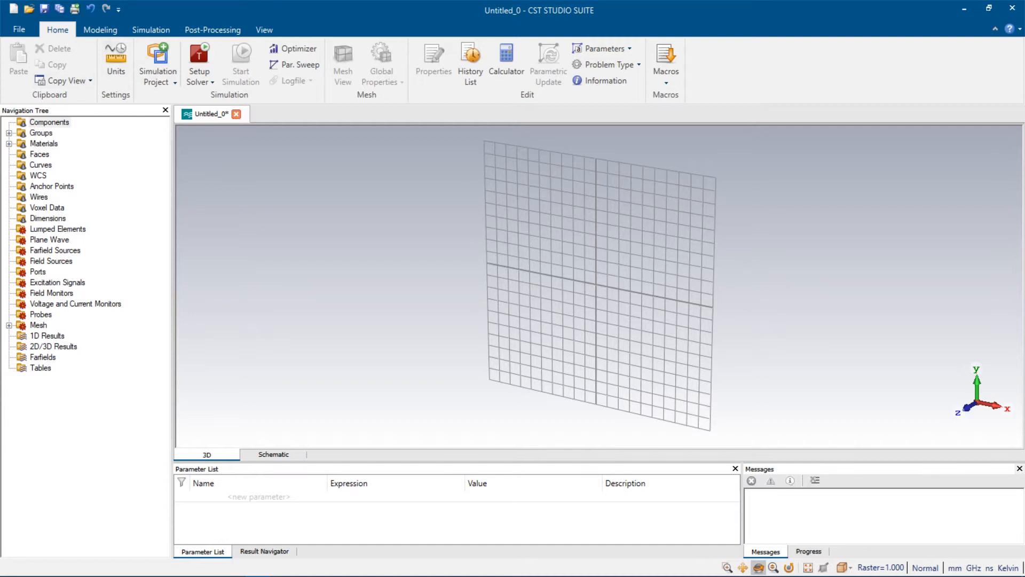
left_click(99, 29)
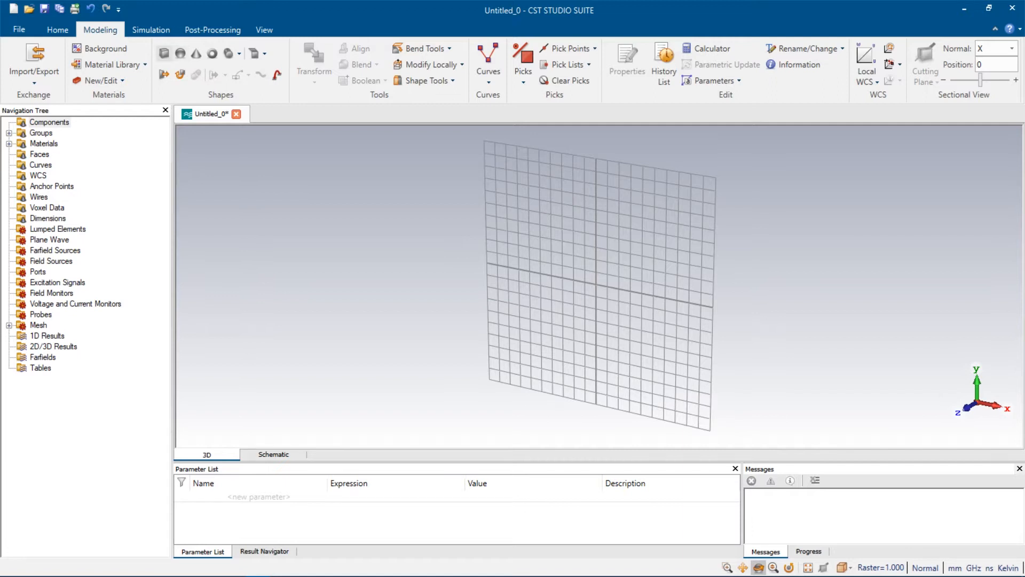
left_click(164, 53)
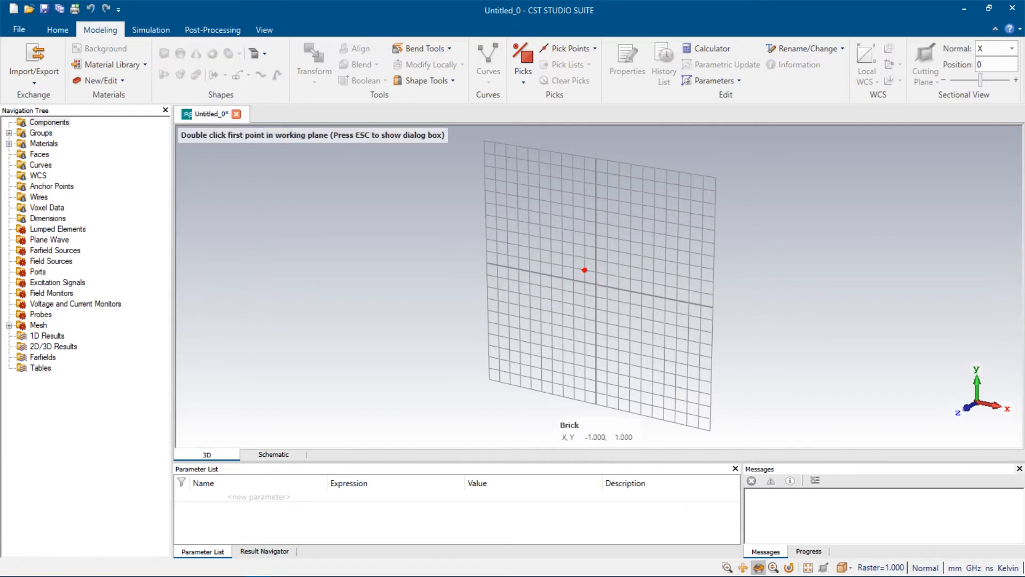
key("Escape")
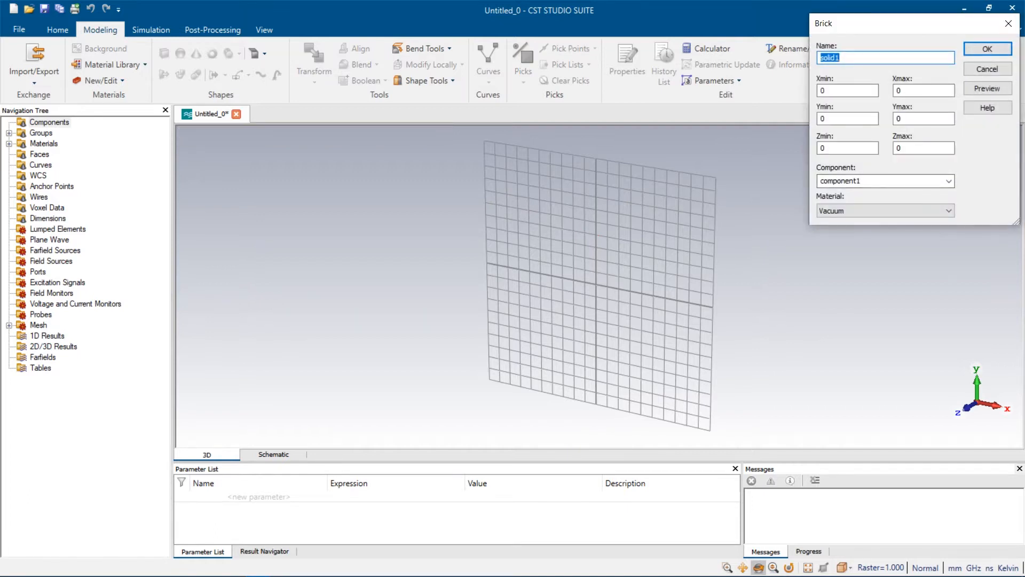
type("Substrat")
key("Tab")
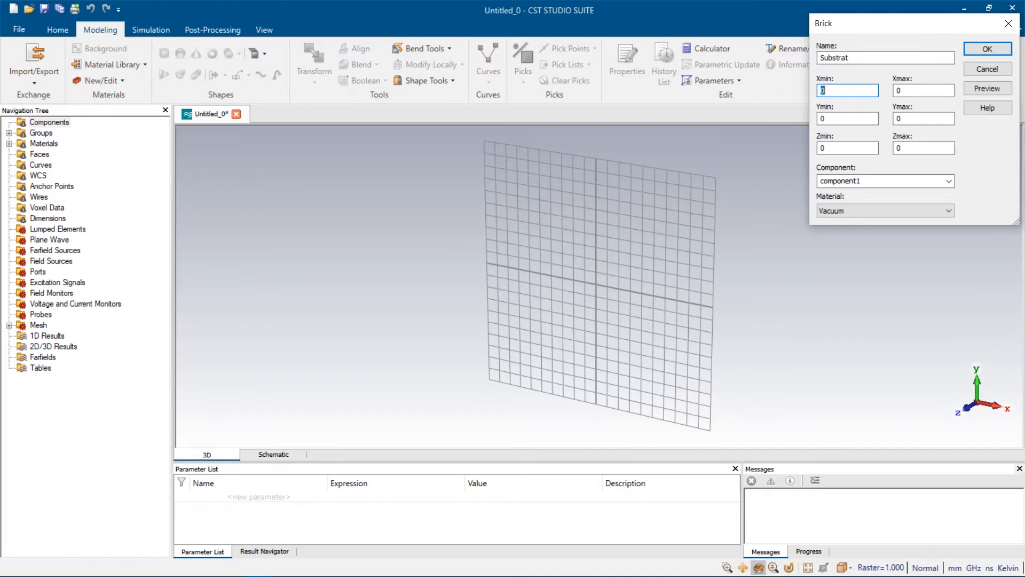
Set the Substrat brick's X range from -ws/2 to ws/2.
left_click_drag(587, 298, 614, 307)
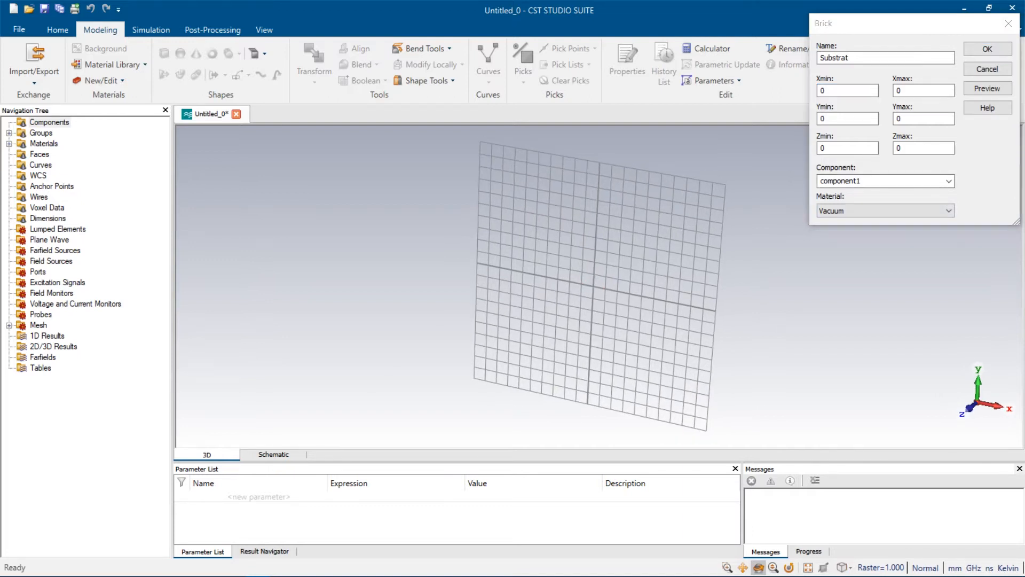
key("KP_5")
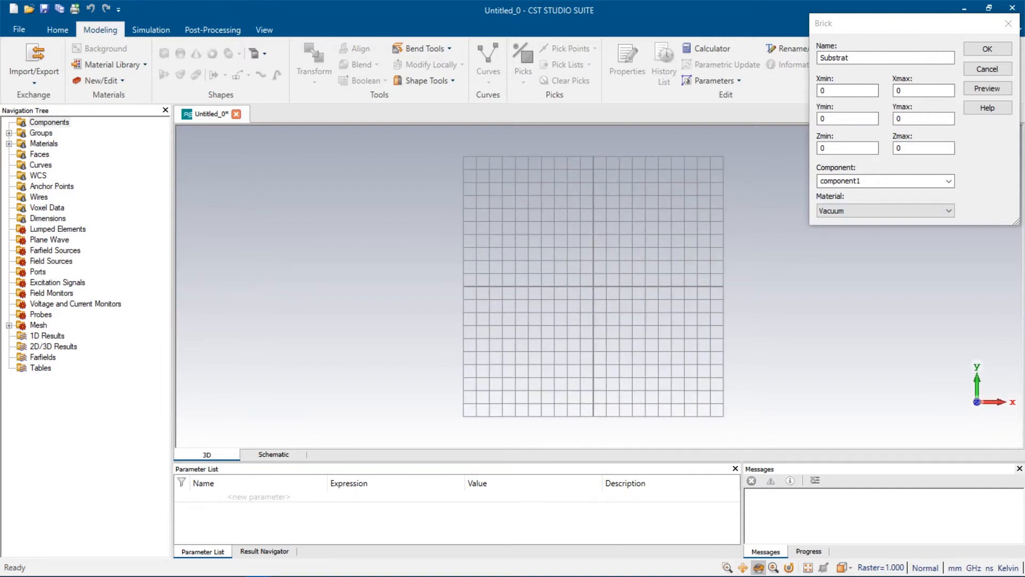
double_click(823, 91)
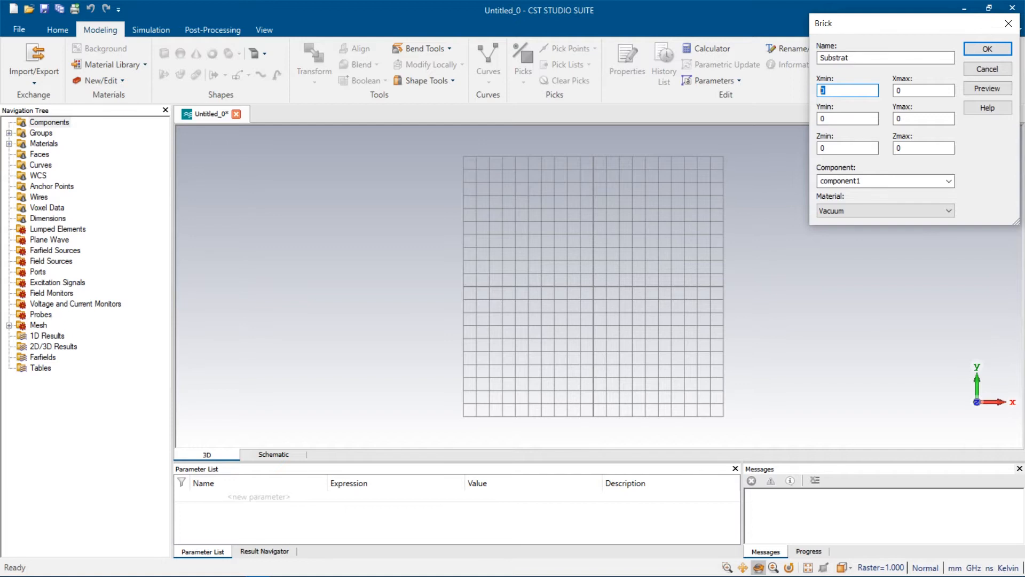
type("-ws/2")
key("Tab")
type("ws")
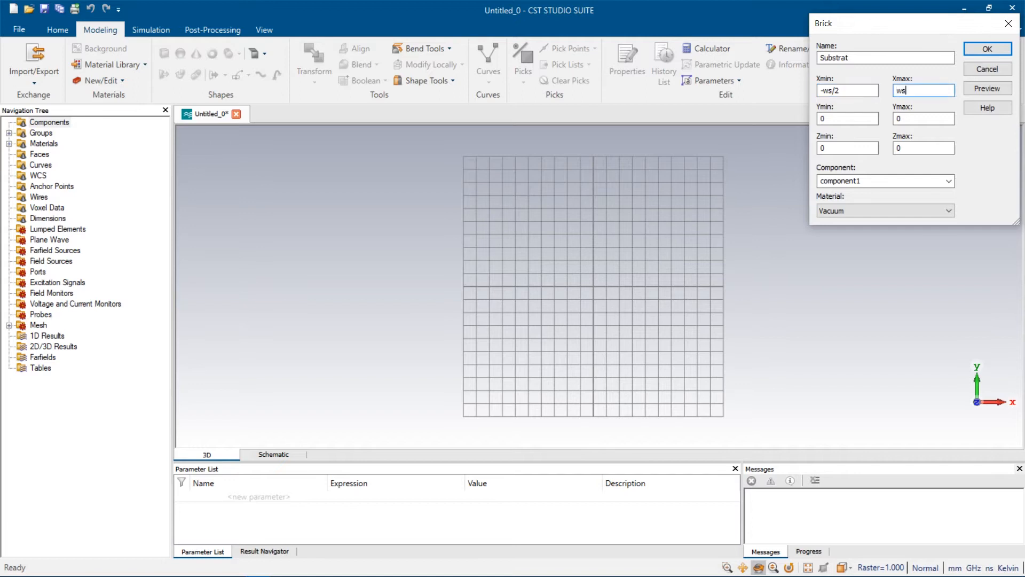
type("/2")
key("Tab")
Set the Substrat brick's Y range from -ls/2 to ls/2 and its Zmax to h.
type("-ls/2")
key("Tab")
type("ls/2")
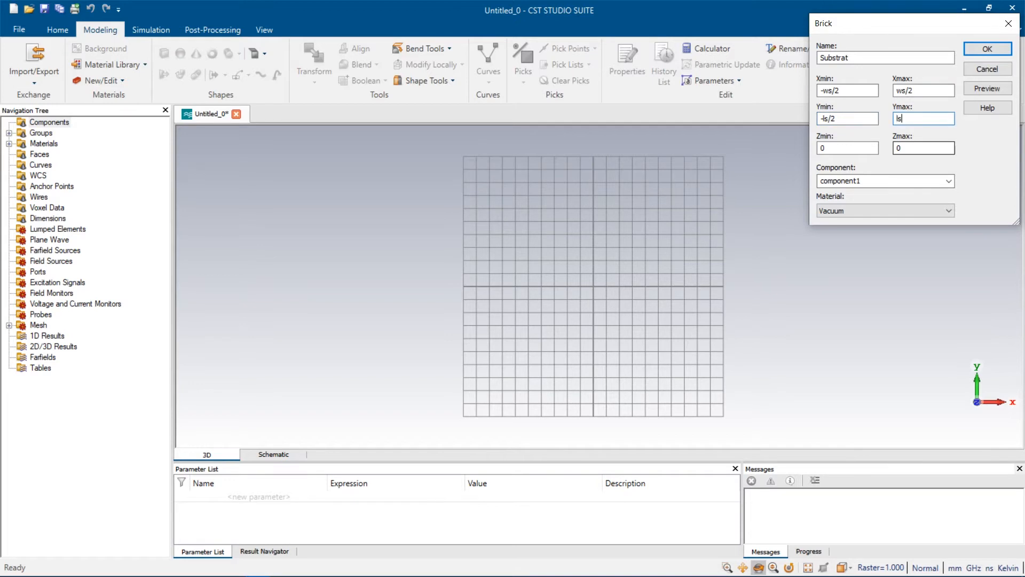
key("Tab")
key("Tab")
type("h")
key("Tab")
Load FR-4 (loss free) from the material library as the Substrat brick's material.
key("Tab")
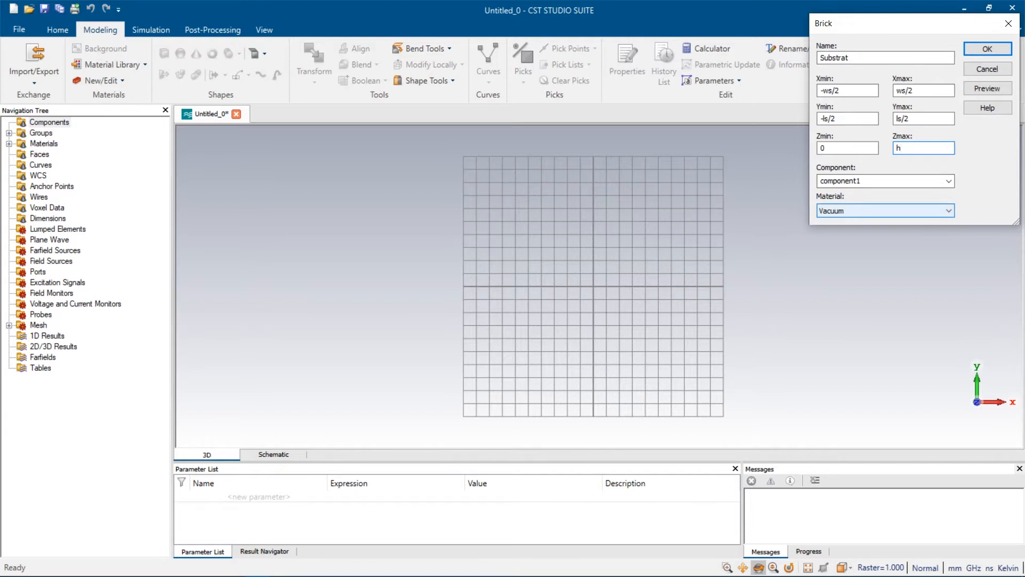
key("alt+Down")
key("Up")
key("Up")
key("Return")
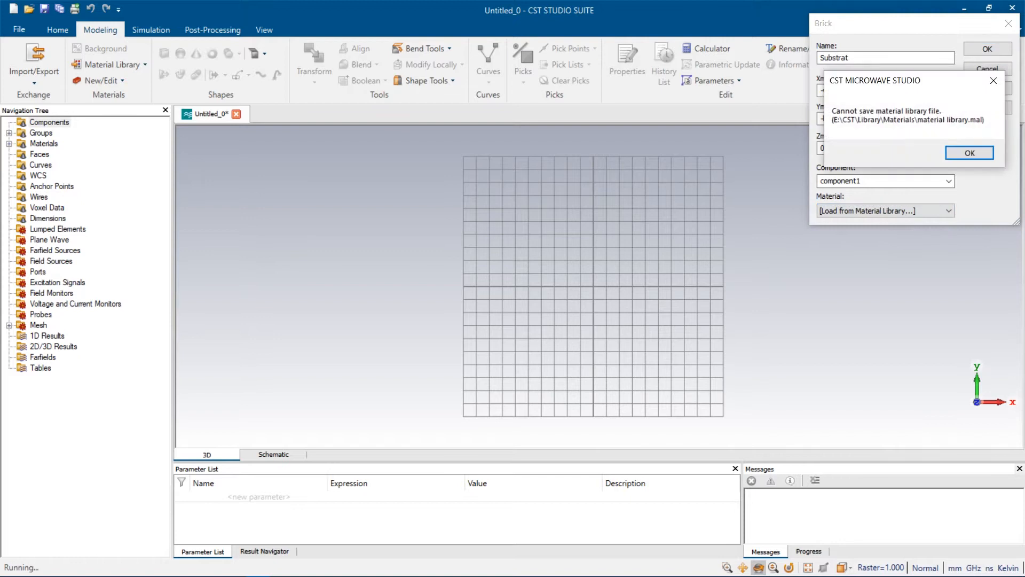
key("Return")
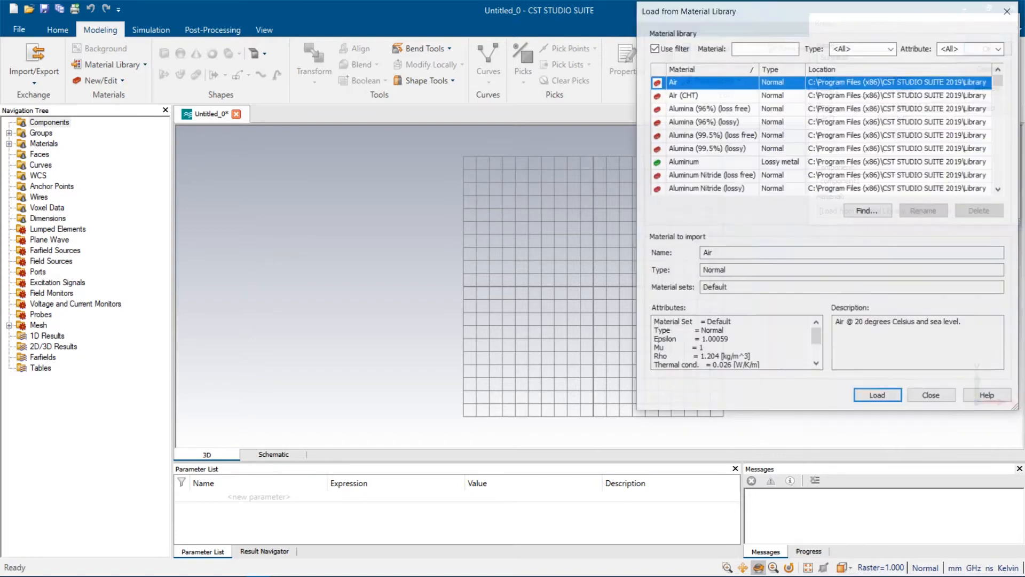
type("fr")
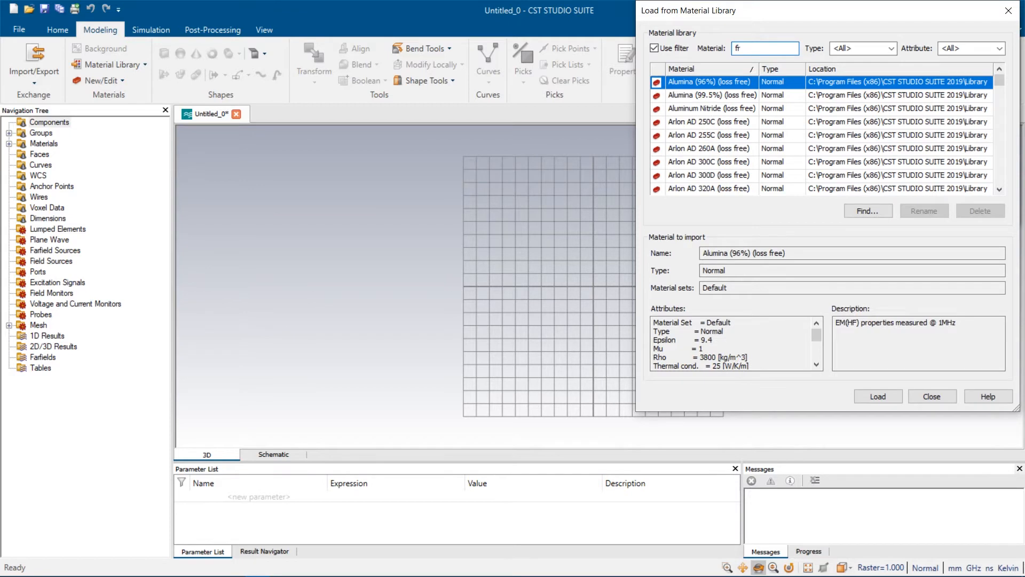
type("4")
key("BackSpace")
type("-4")
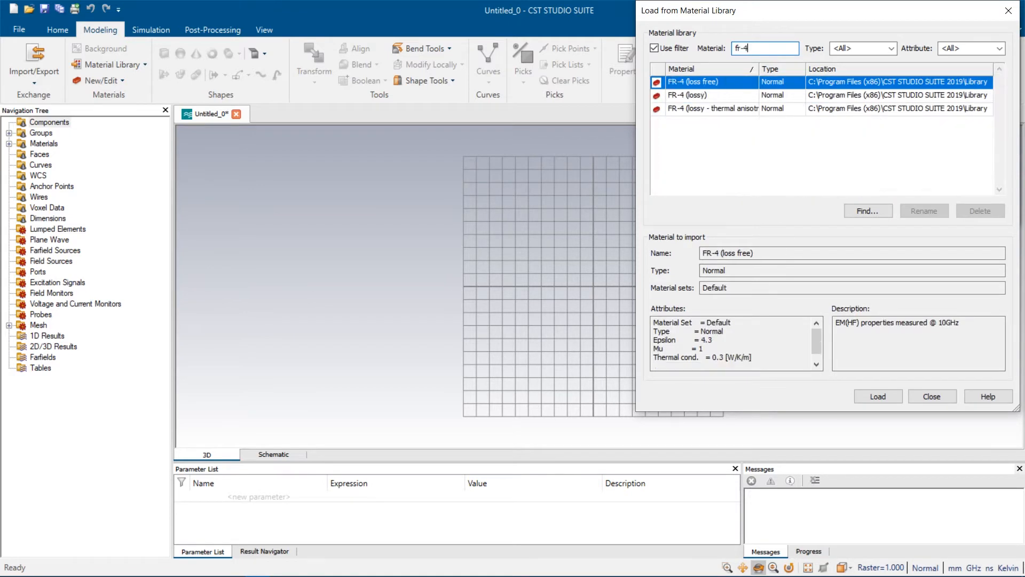
left_click(693, 82)
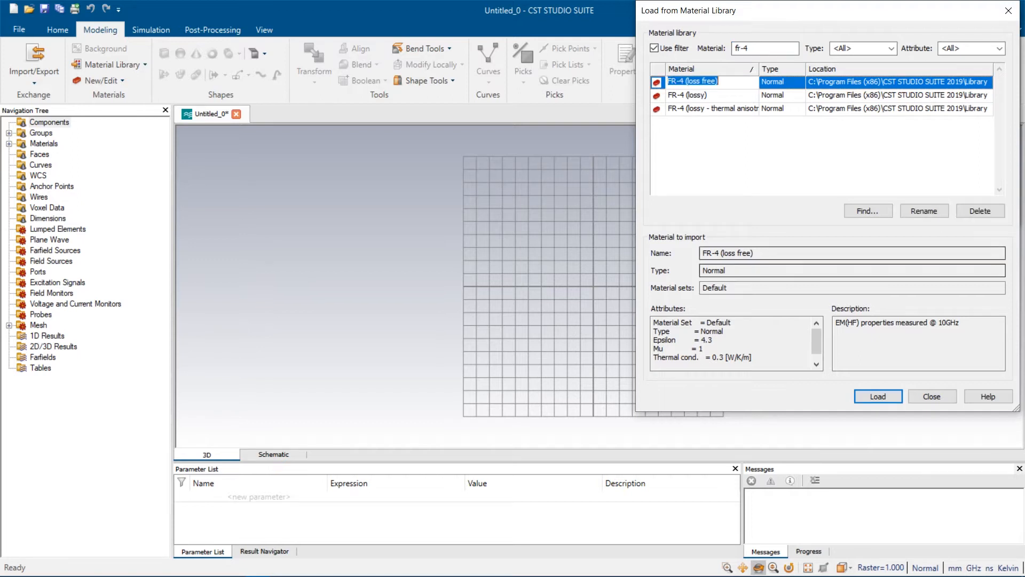
key("Return")
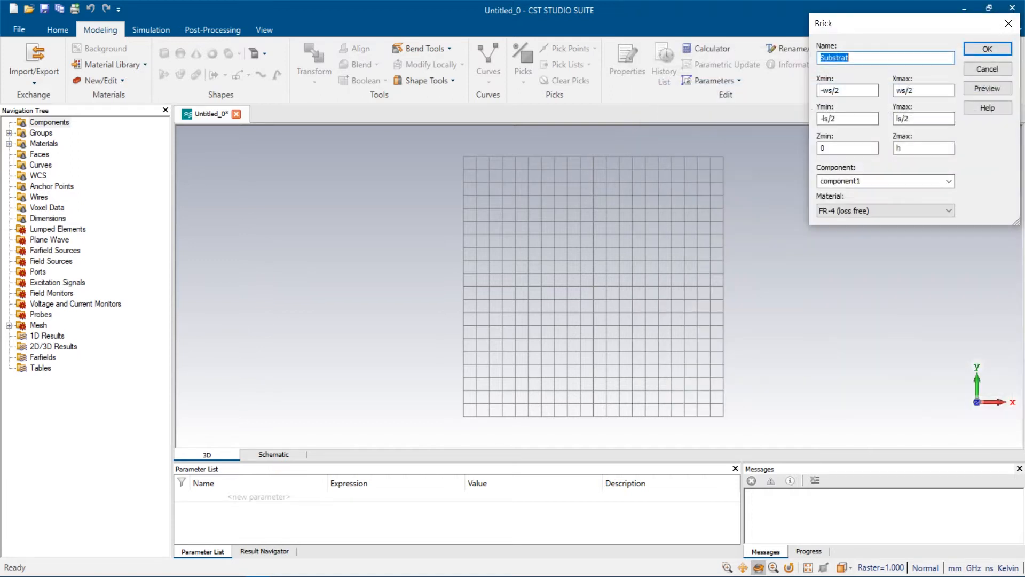
Preview the brick and define the missing parameter ws as 25,4 with the description Lebar Substrat.
left_click(987, 89)
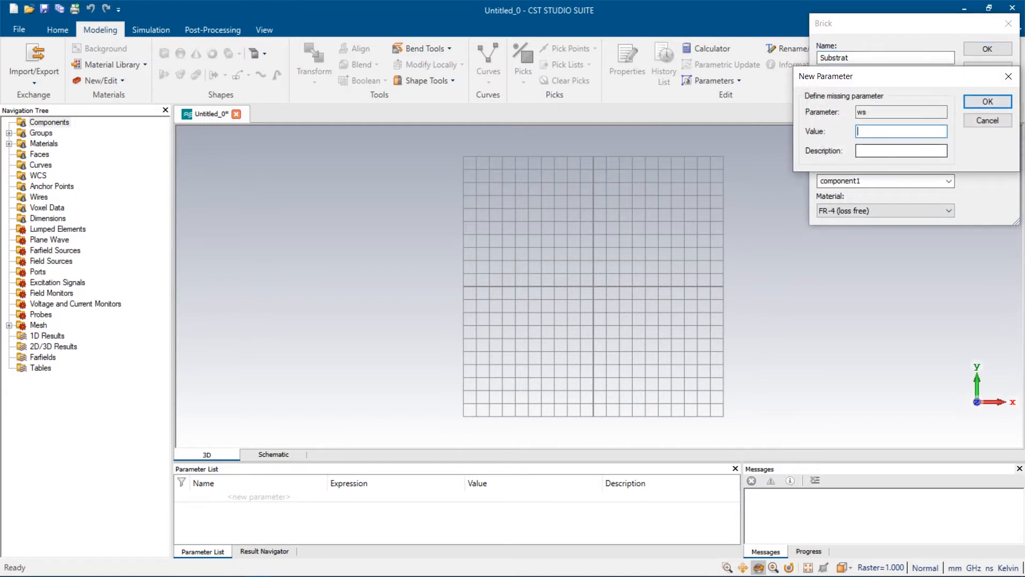
key("alt+Tab")
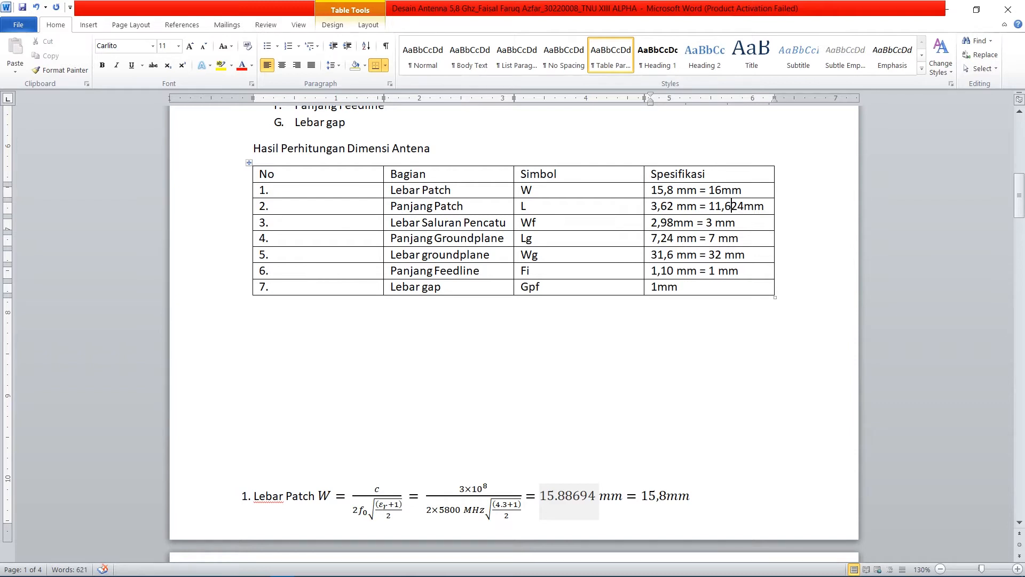
key("alt+Tab")
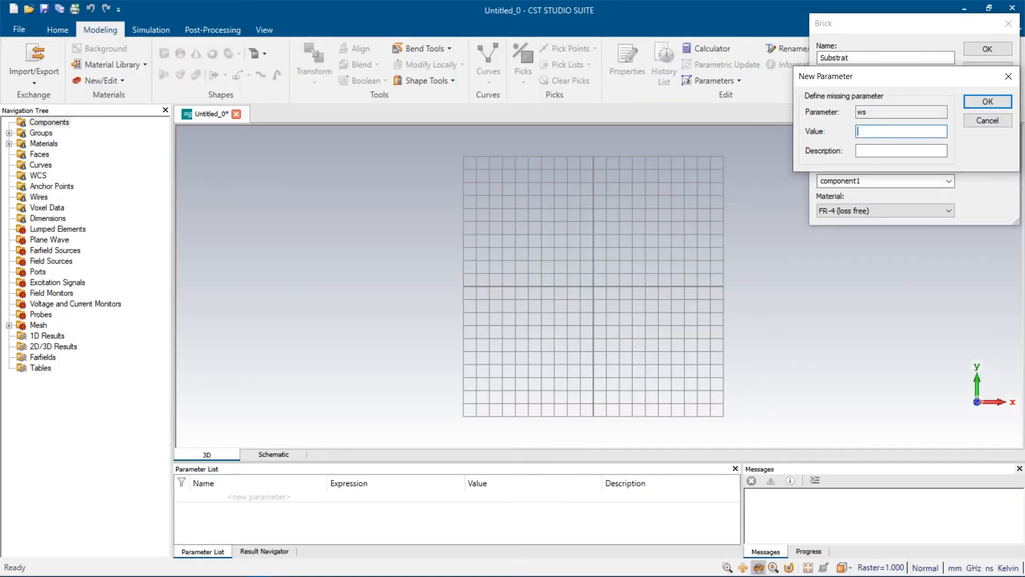
type("32")
left_click(858, 151)
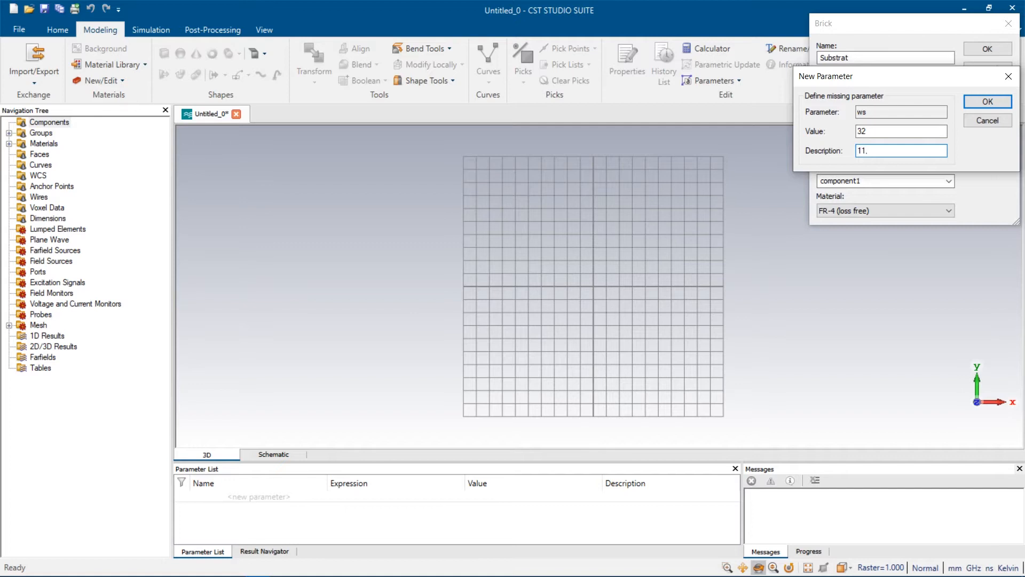
left_click(866, 132)
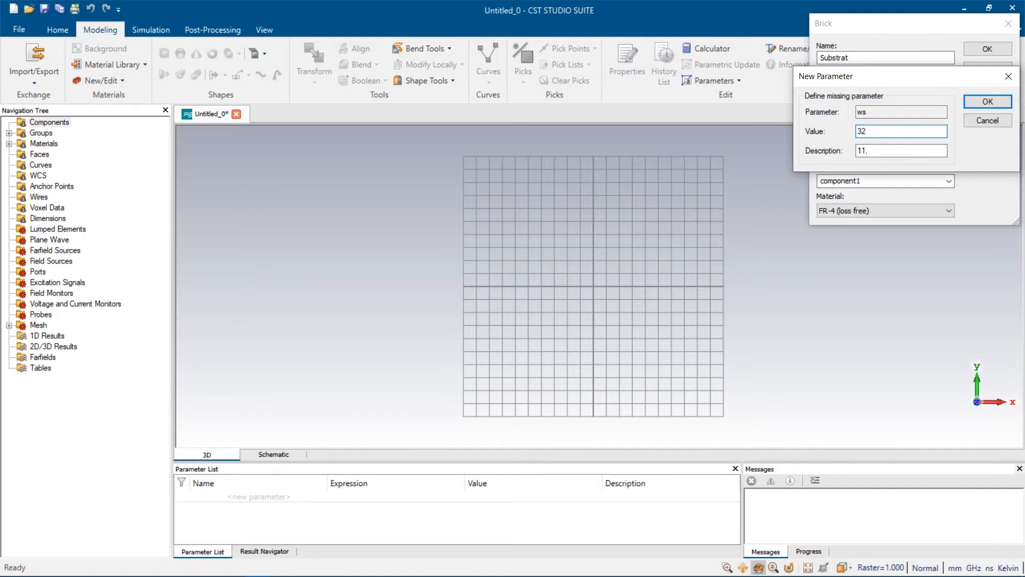
left_click(869, 151)
left_click(876, 132)
type(",4")
key("Tab")
key("BackSpace")
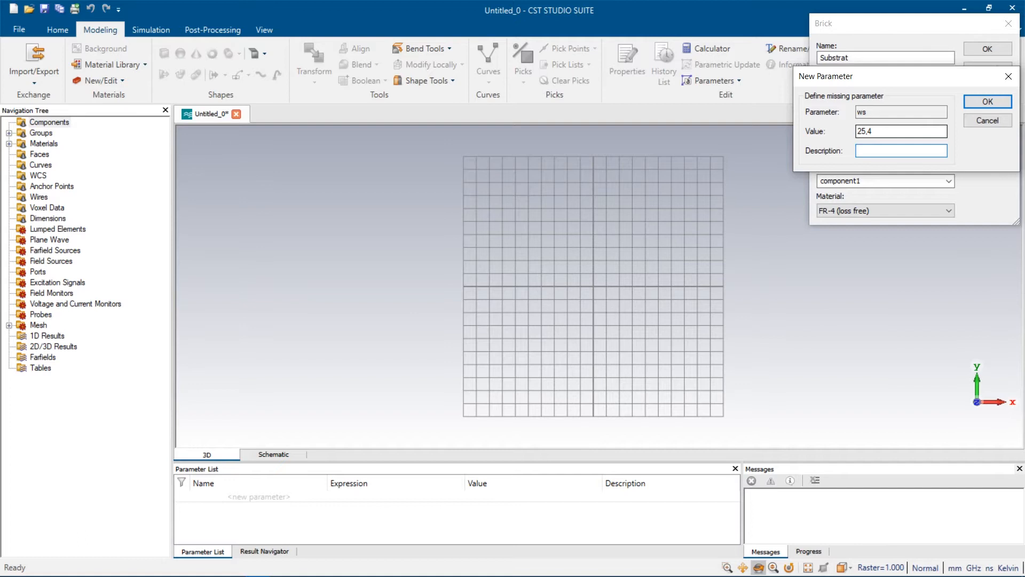
type("Lebar Substrat")
key("Return")
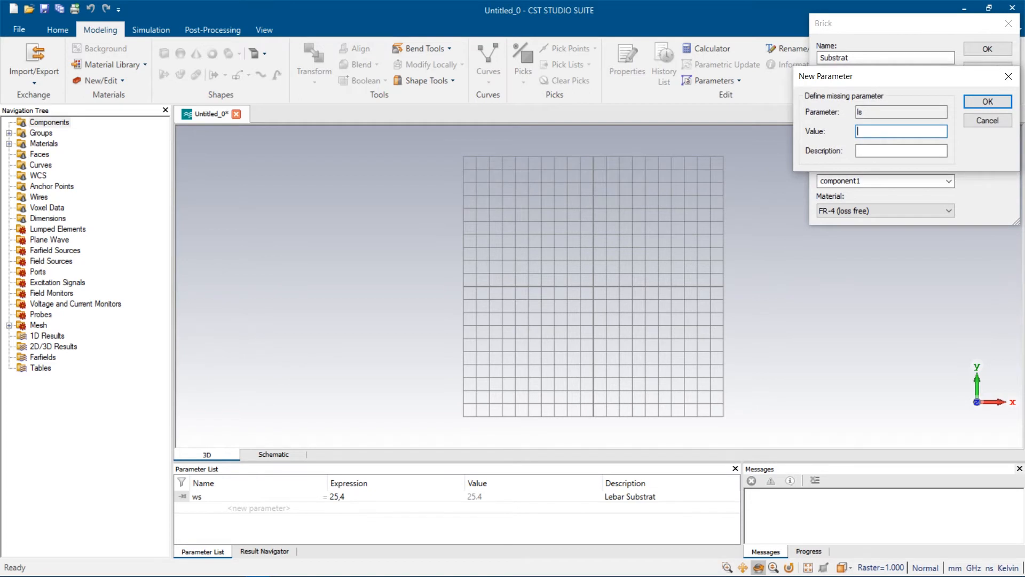
Define the missing parameter ls as 21,4 with the description Panjang Substrat.
type("21,4")
key("Tab")
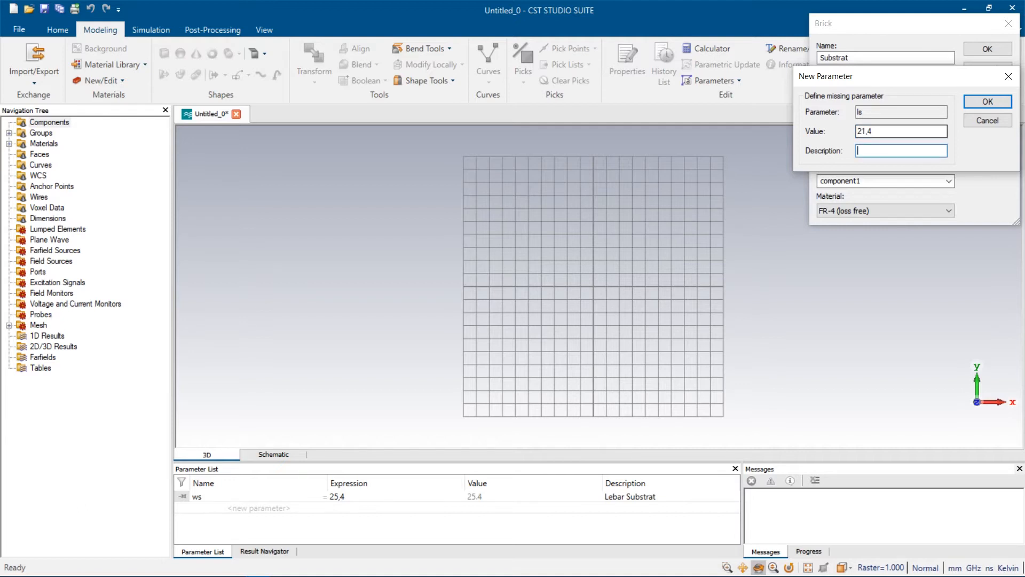
type("Ls")
key("BackSpace")
type("ebar ")
type("Su")
key("BackSpace")
key("BackSpace")
key("BackSpace")
key("BackSpace")
key("BackSpace")
key("BackSpace")
key("BackSpace")
key("BackSpace")
type("Panjang Substrat")
key("Return")
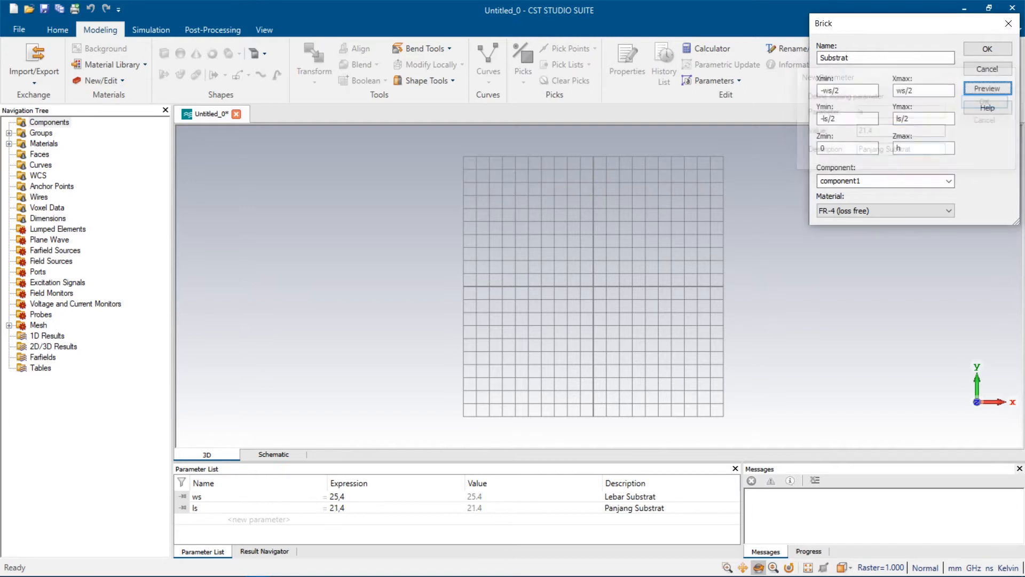
Define the missing parameter h as 1,6 with the description Ketebalan.
type("1,6")
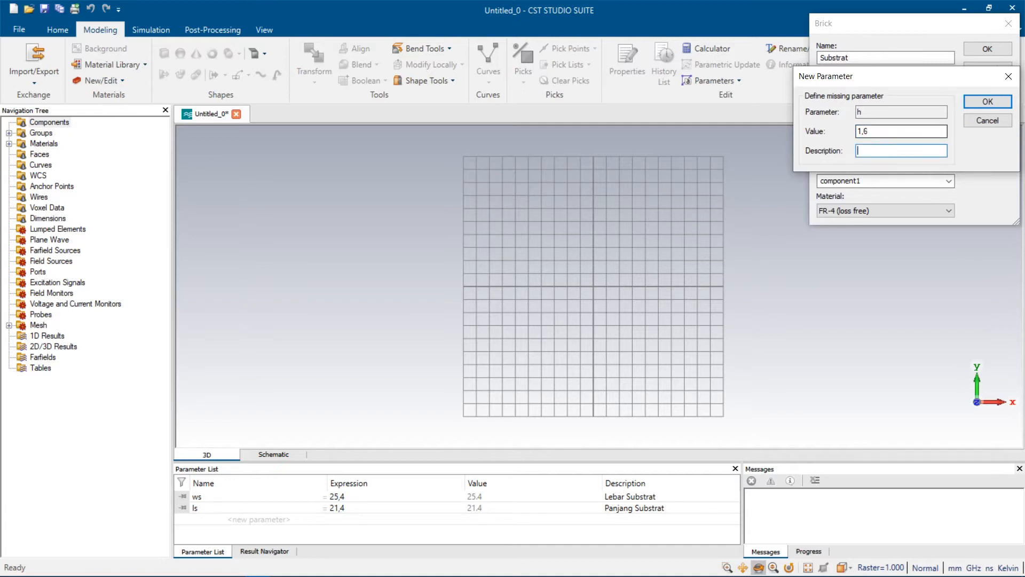
type("KEtebe")
key("BackSpace")
type("elana")
key("BackSpace")
key("Return")
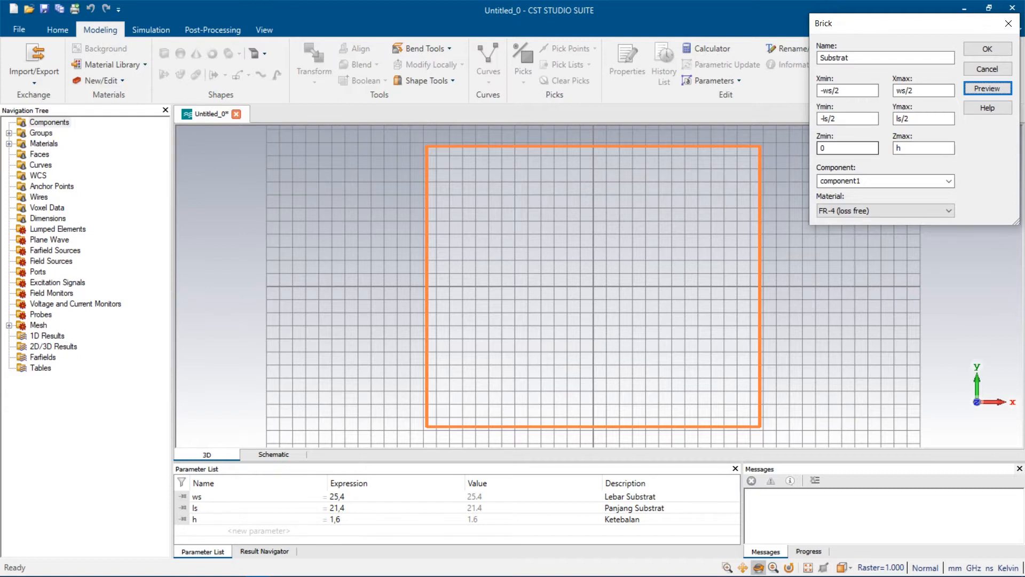
Set the Substrat brick's Zmin to -h, check its thickness in the preview and create the brick.
left_click_drag(830, 149, 820, 148)
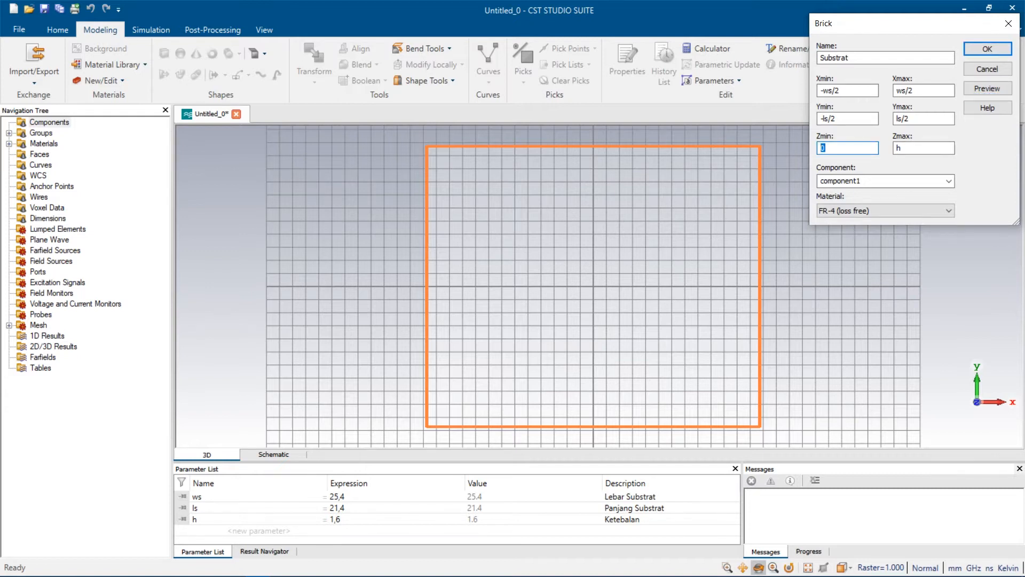
key("BackSpace")
type("-h")
left_click(988, 89)
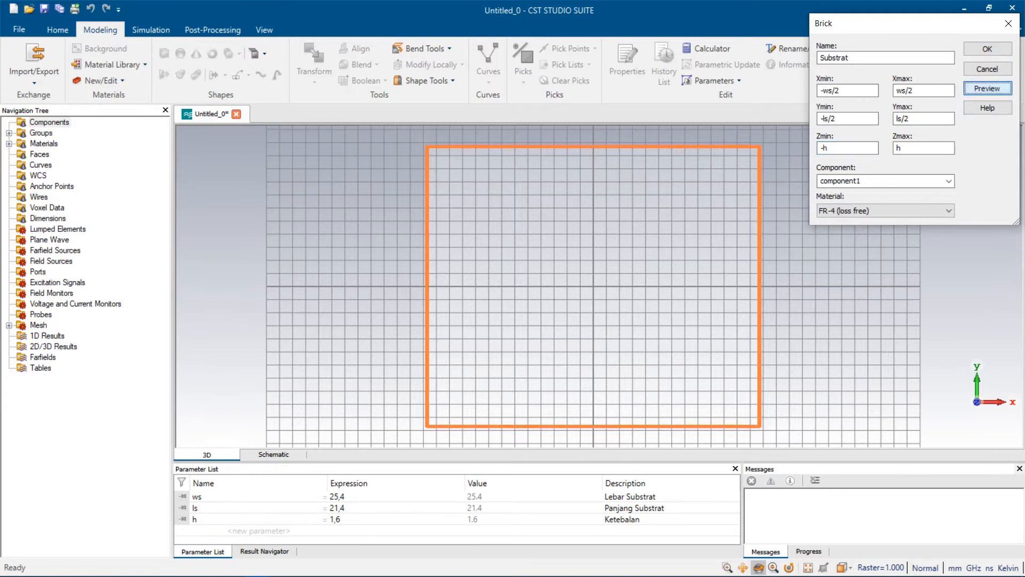
left_click_drag(630, 251, 757, 236)
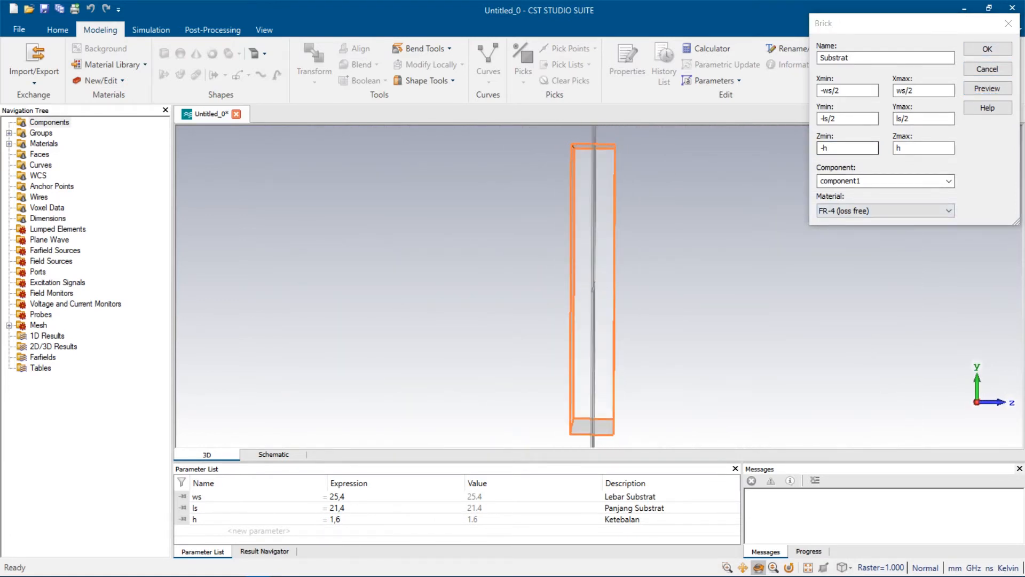
left_click(987, 49)
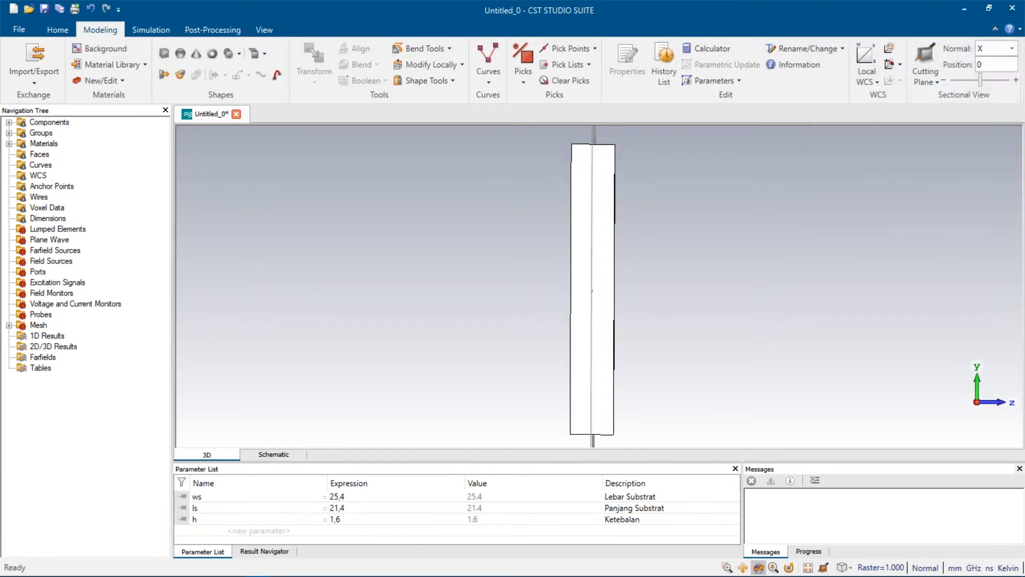
left_click_drag(710, 277, 555, 266)
key("space")
key("5")
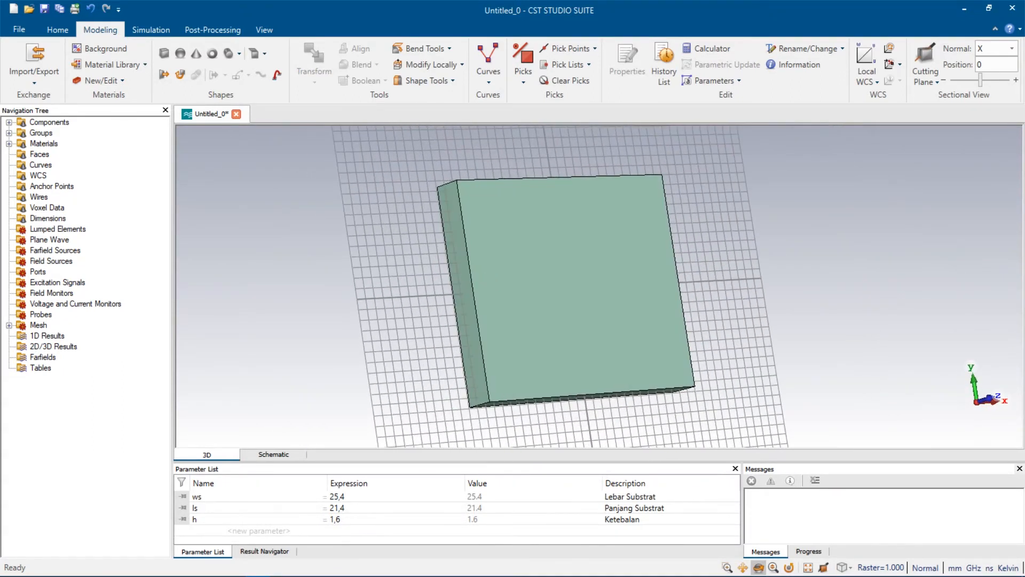
key("5")
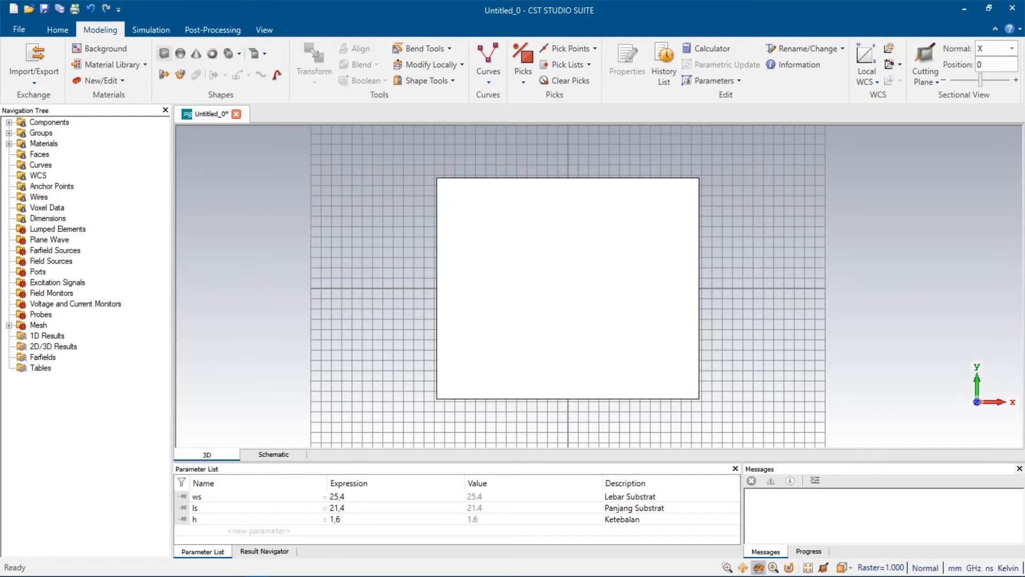
left_click(164, 52)
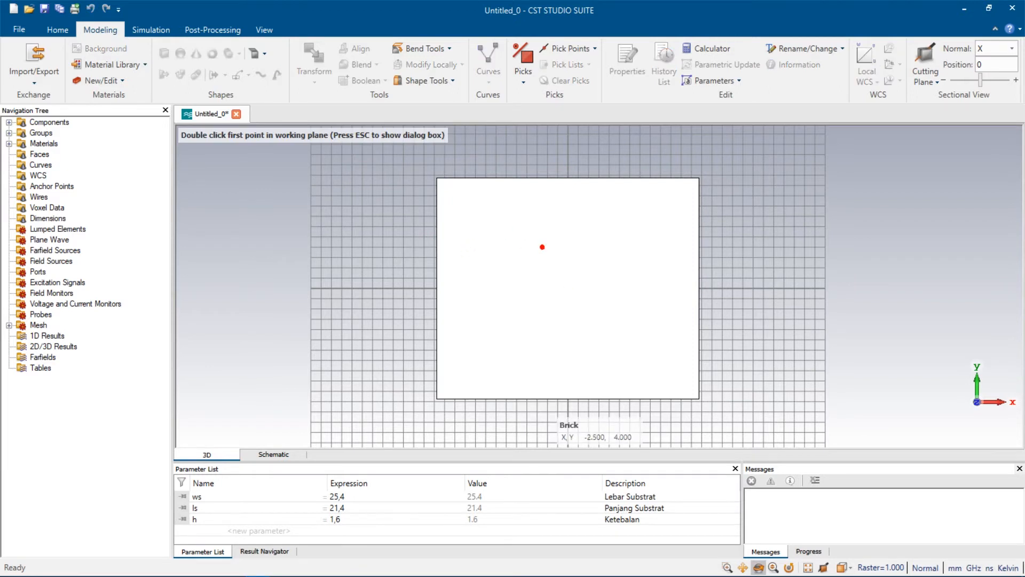
key("Escape")
key("Escape")
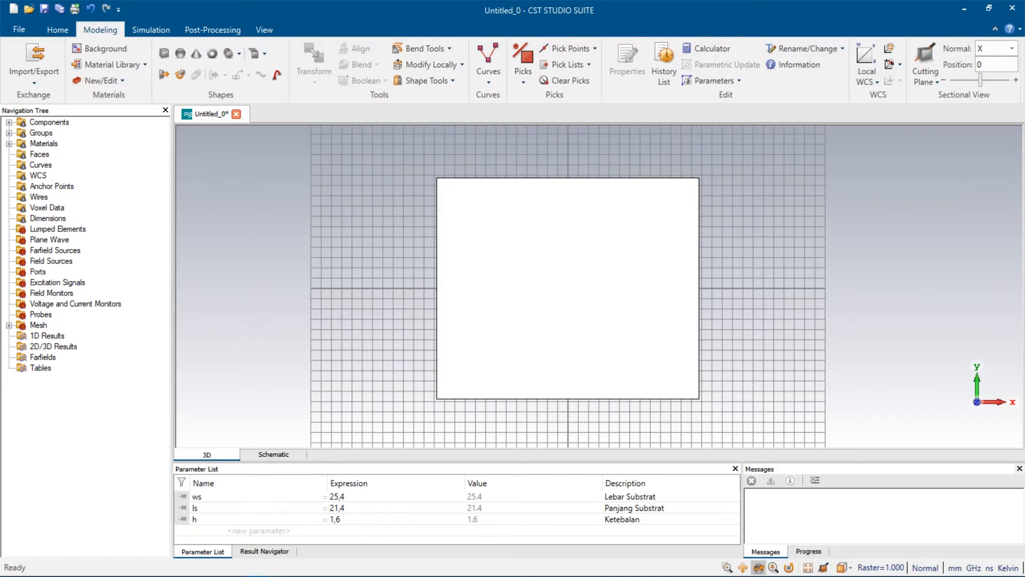
key("alt+Tab")
key("alt+Tab")
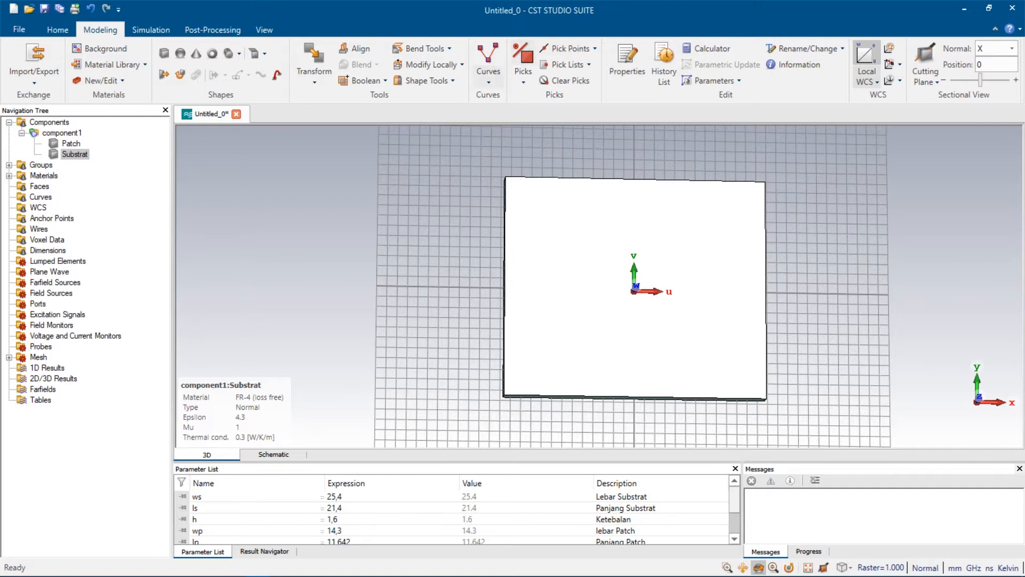
key("alt+Tab")
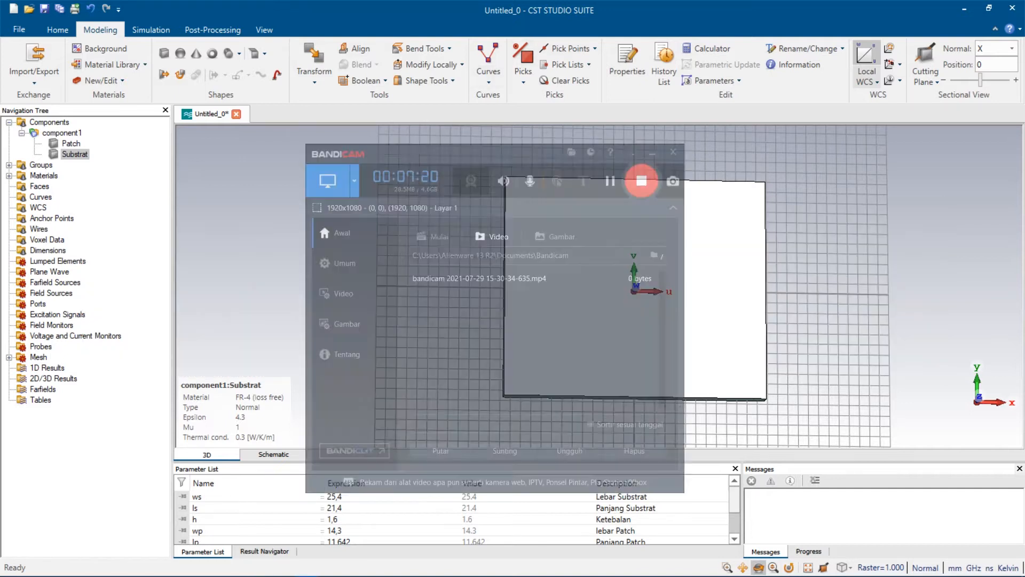
key("alt+Tab")
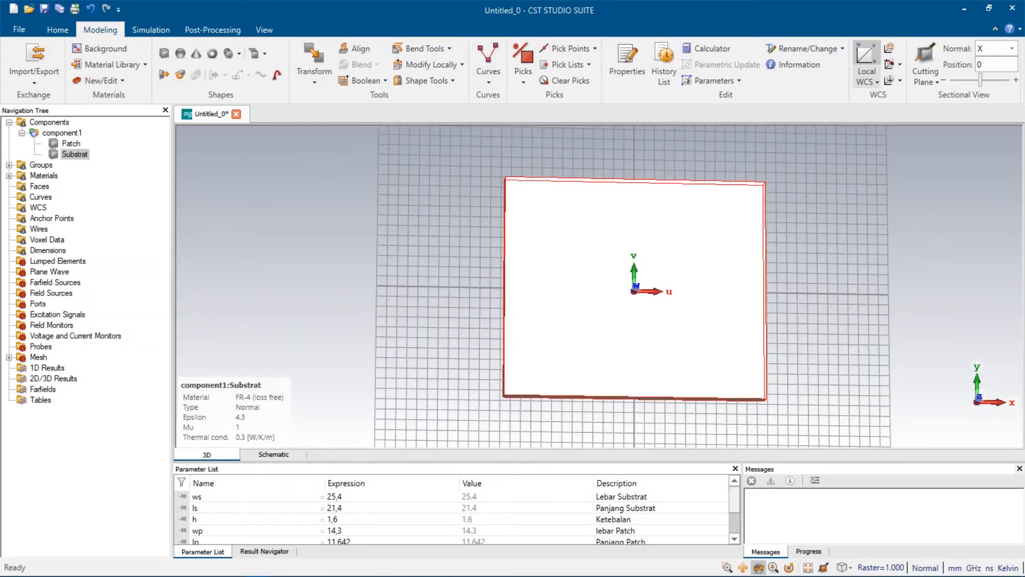
Delete the Patch shape from component1.
left_click(70, 143)
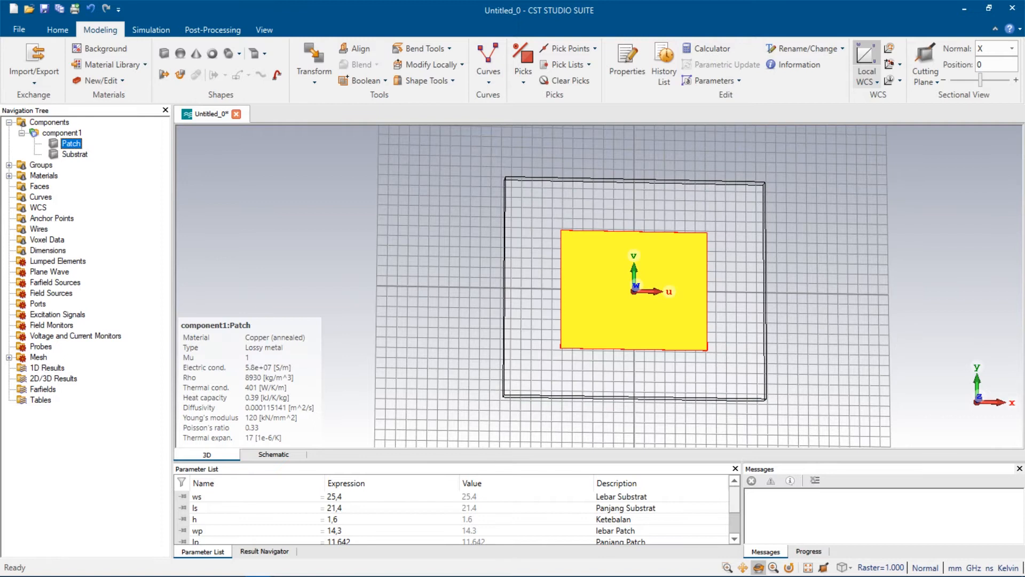
right_click(71, 143)
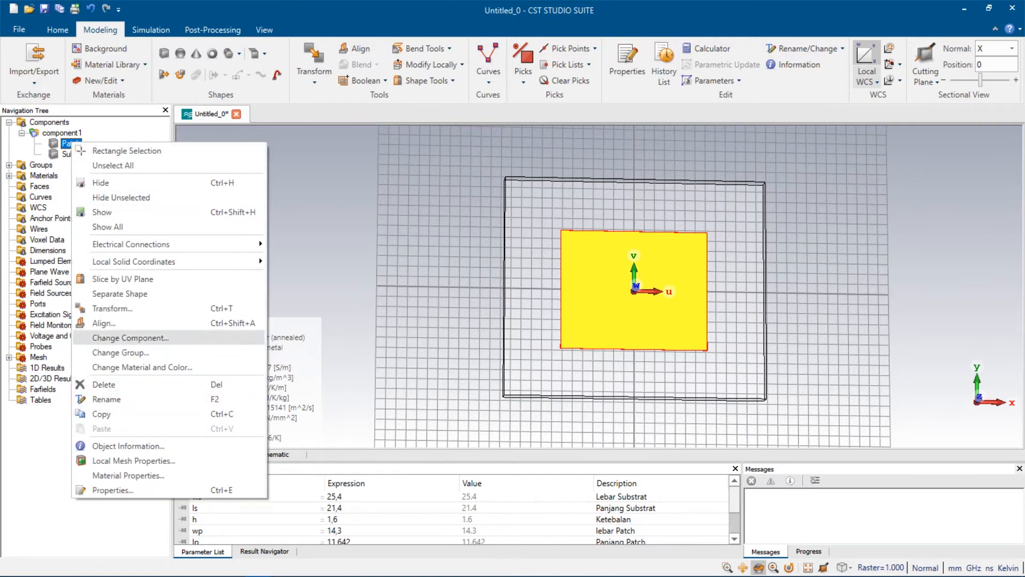
left_click(104, 384)
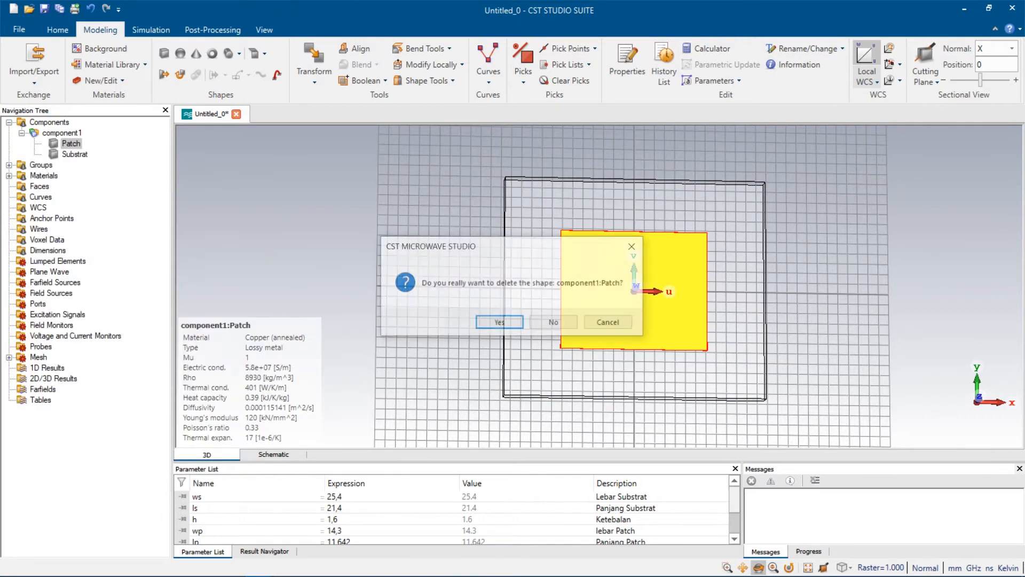
key("Return")
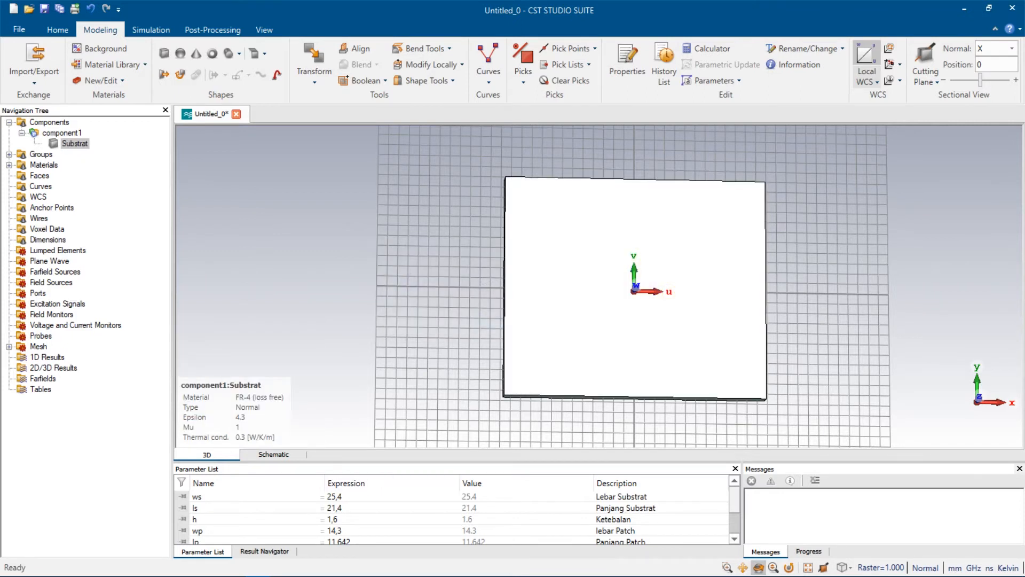
Delete the patch parameters wp, lp and t from the parameter list, accepting replacement of their expressions by values.
right_click(327, 530)
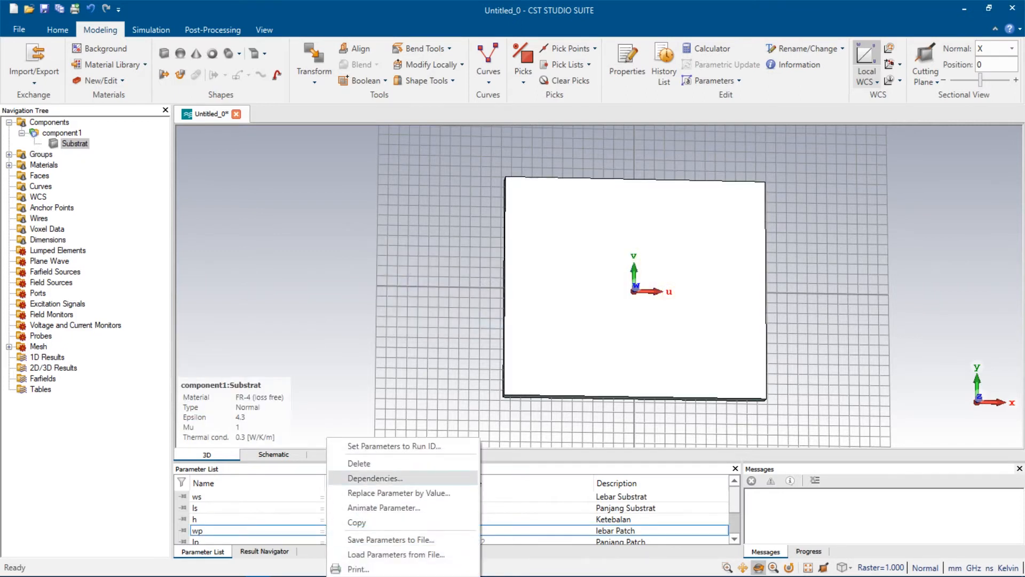
left_click(359, 463)
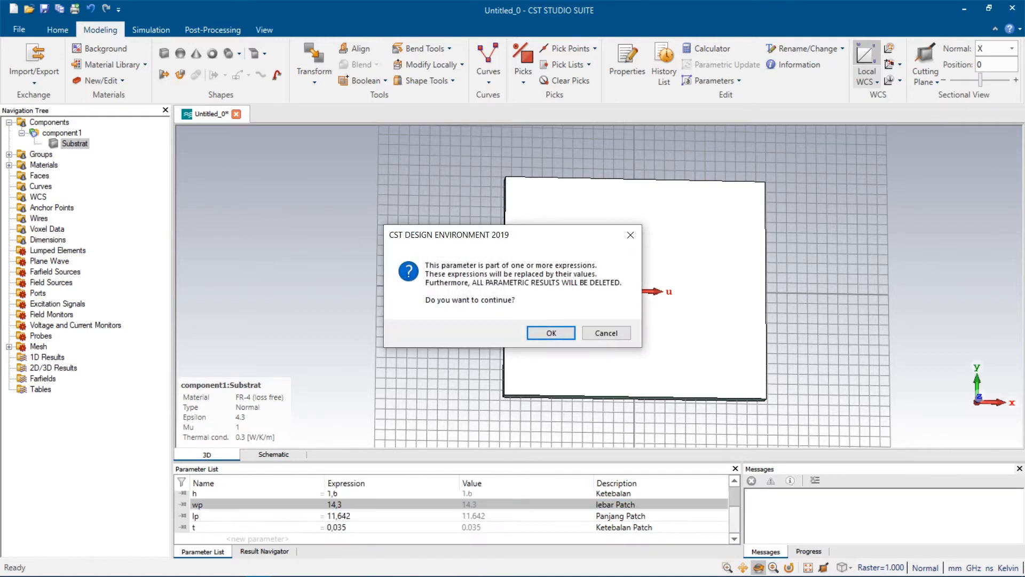
key("Return")
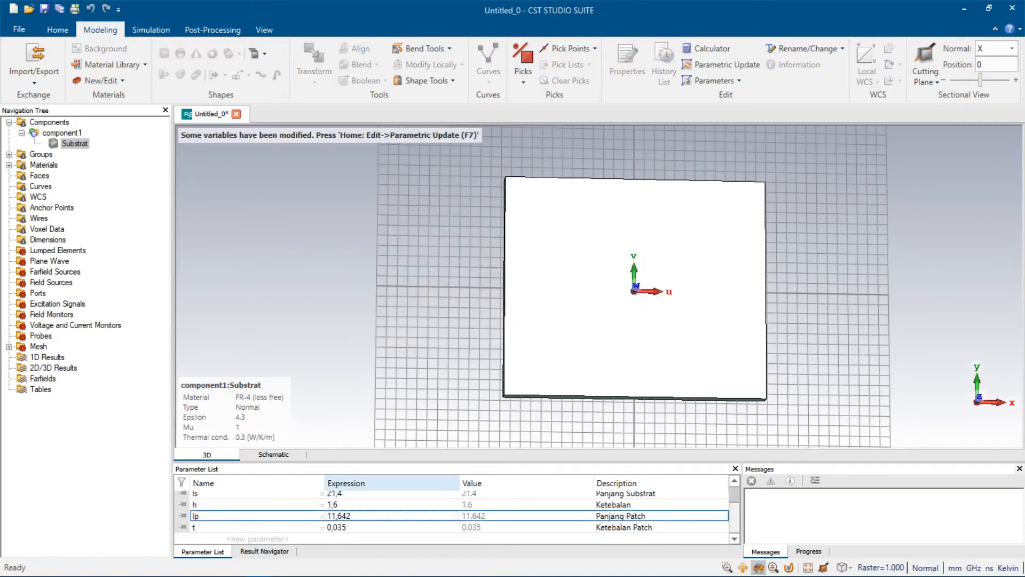
right_click(368, 513)
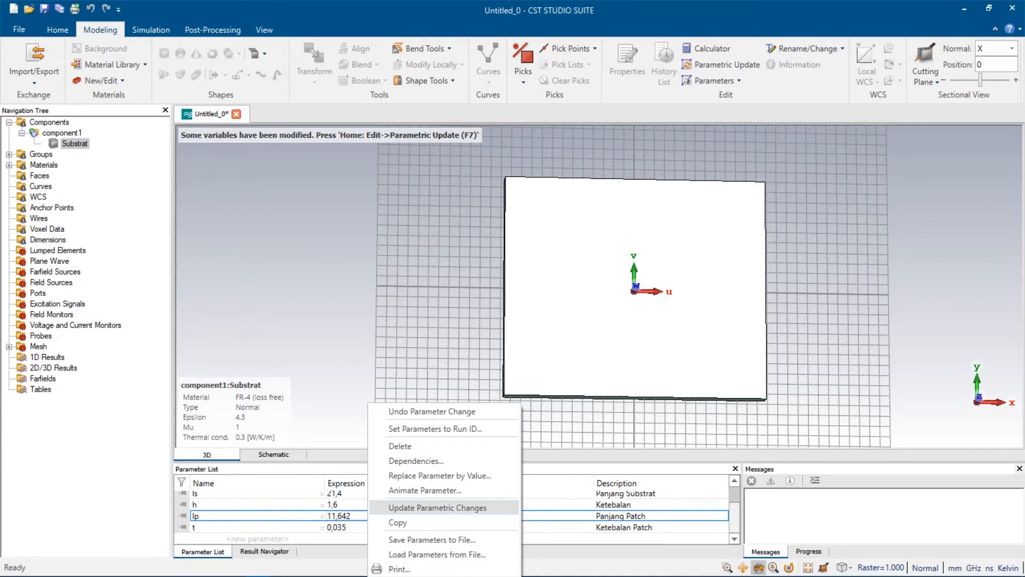
left_click(390, 444)
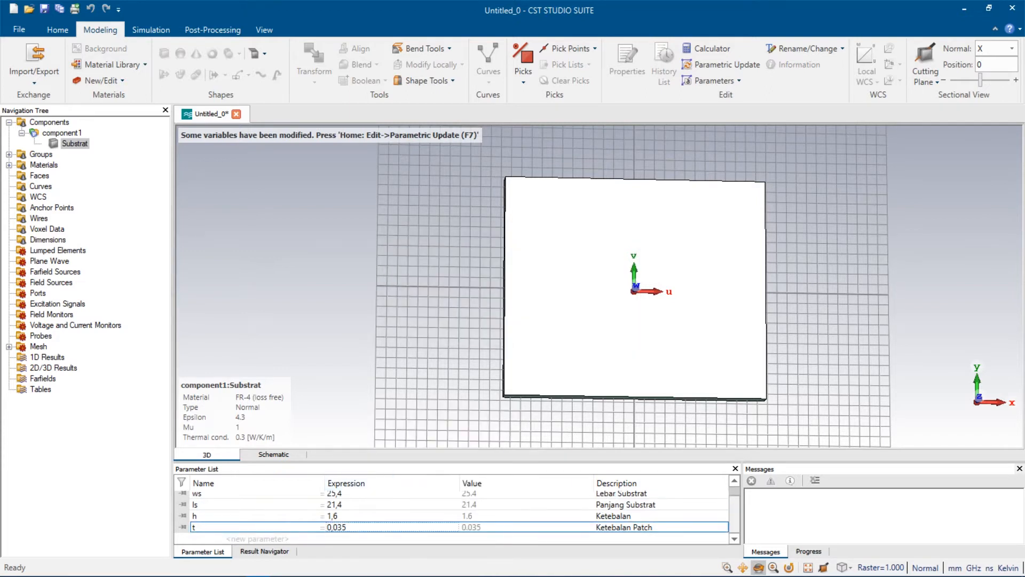
right_click(341, 527)
left_click(390, 444)
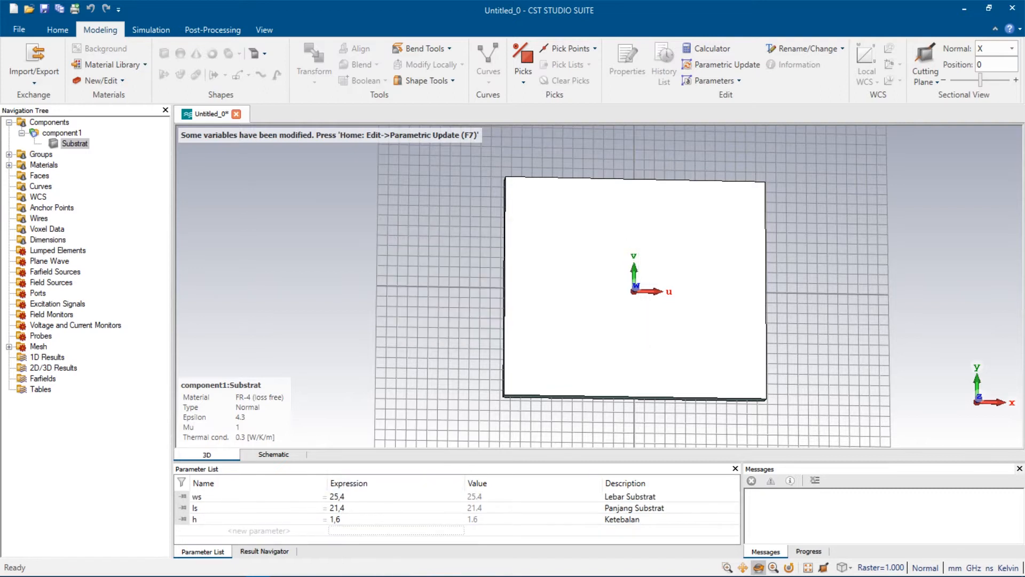
Run a parametric update of the model for the deleted parameters.
mouse_move(623, 298)
left_mouse_down()
mouse_move(632, 313)
mouse_move(604, 297)
left_mouse_up()
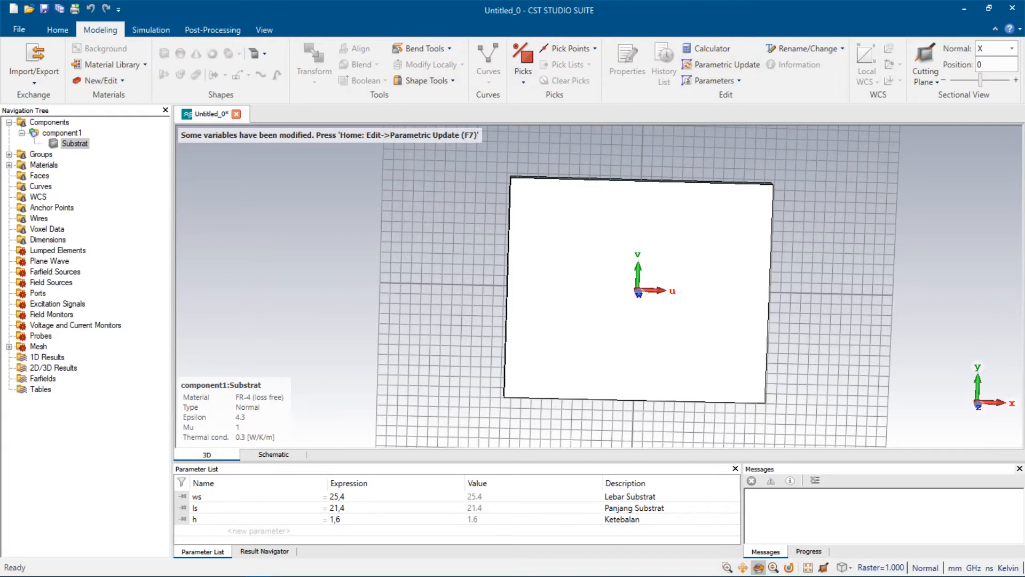
key("F7")
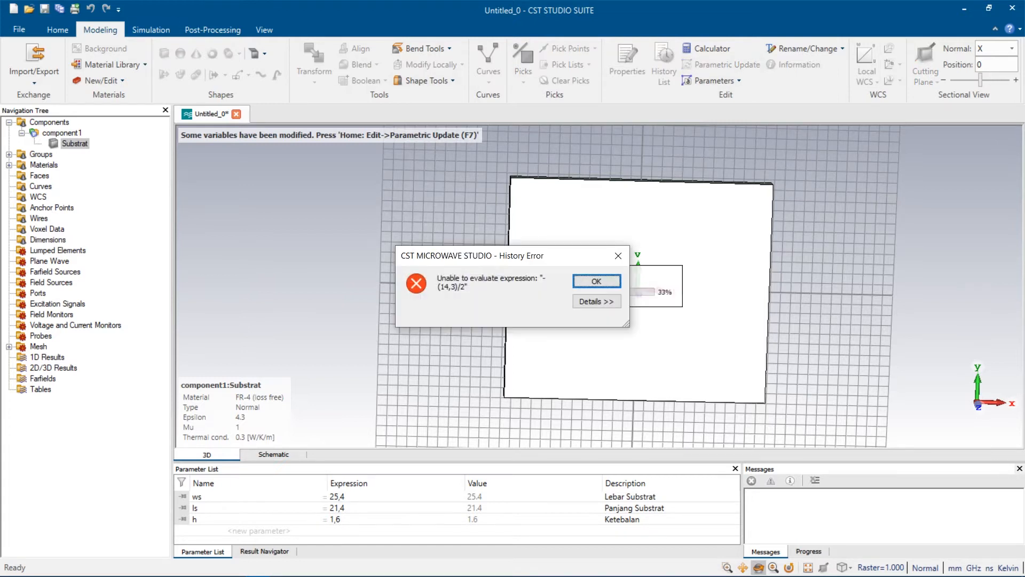
key("Return")
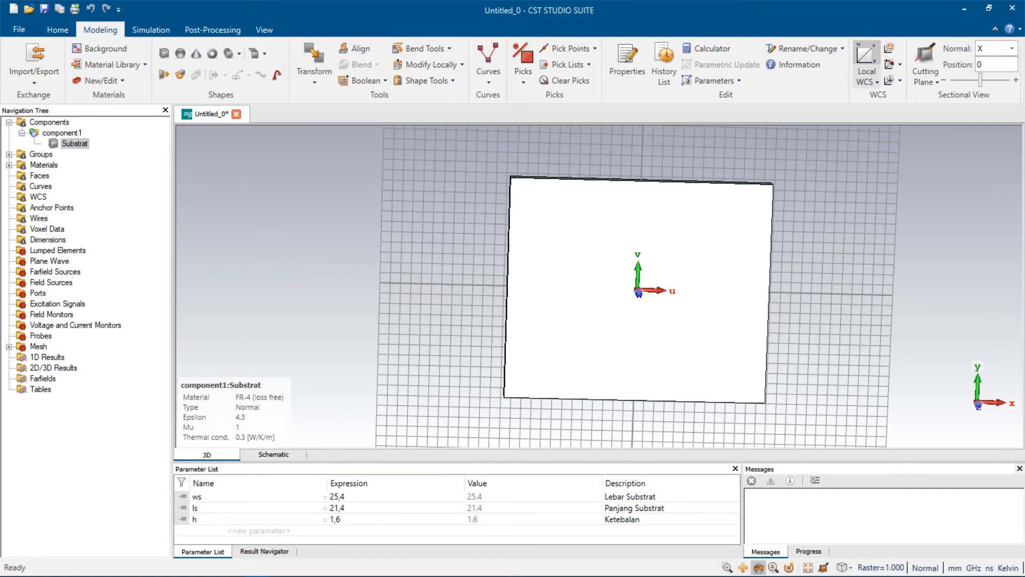
Turn off the local working coordinate system.
left_click_drag(700, 251, 694, 249)
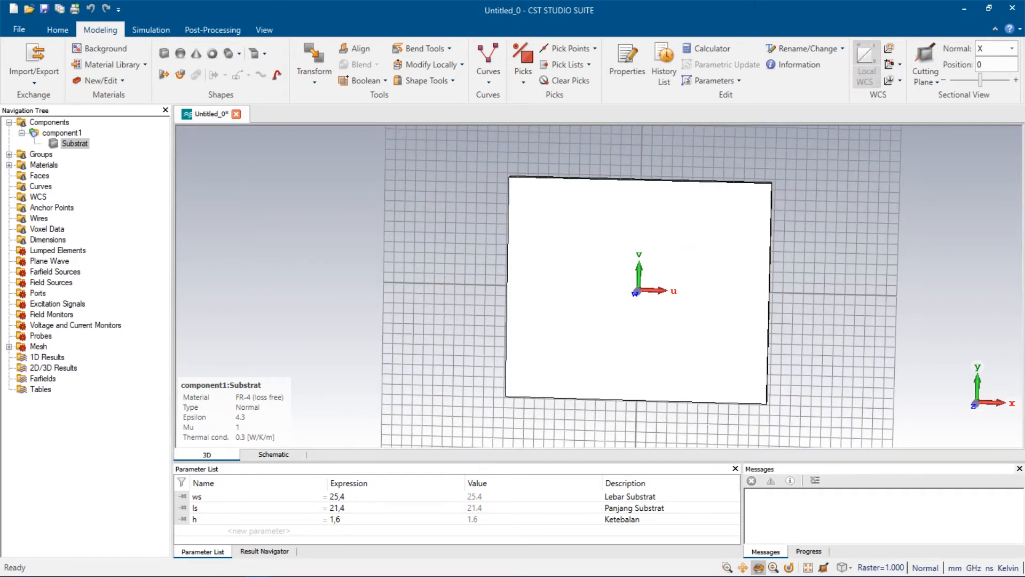
left_click(867, 57)
mouse_move(636, 264)
left_mouse_down()
mouse_move(625, 257)
mouse_move(643, 260)
left_mouse_up()
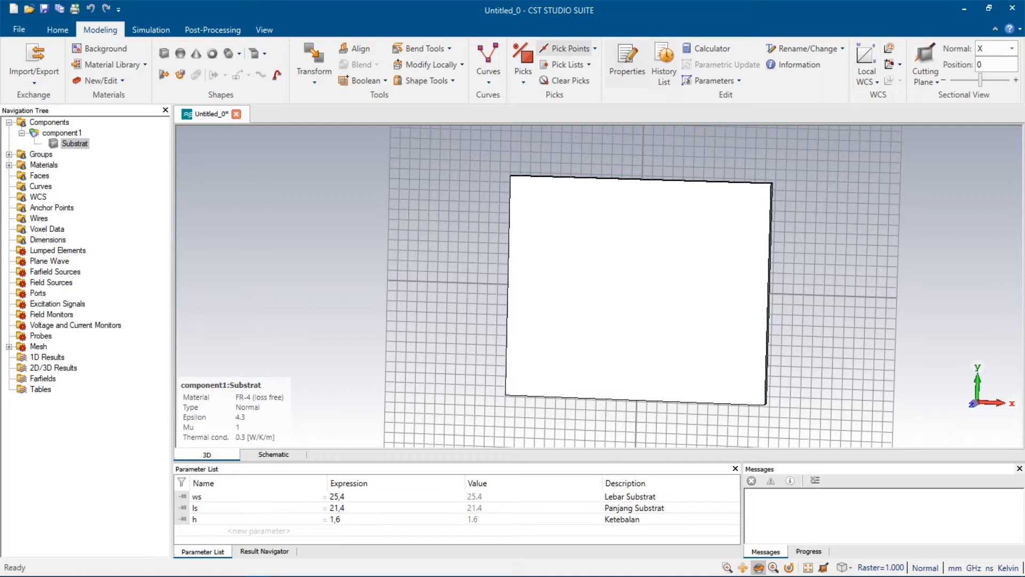
Pick the centre of the Substrat's large front face, activate the local WCS again and clear the picks.
left_click(569, 48)
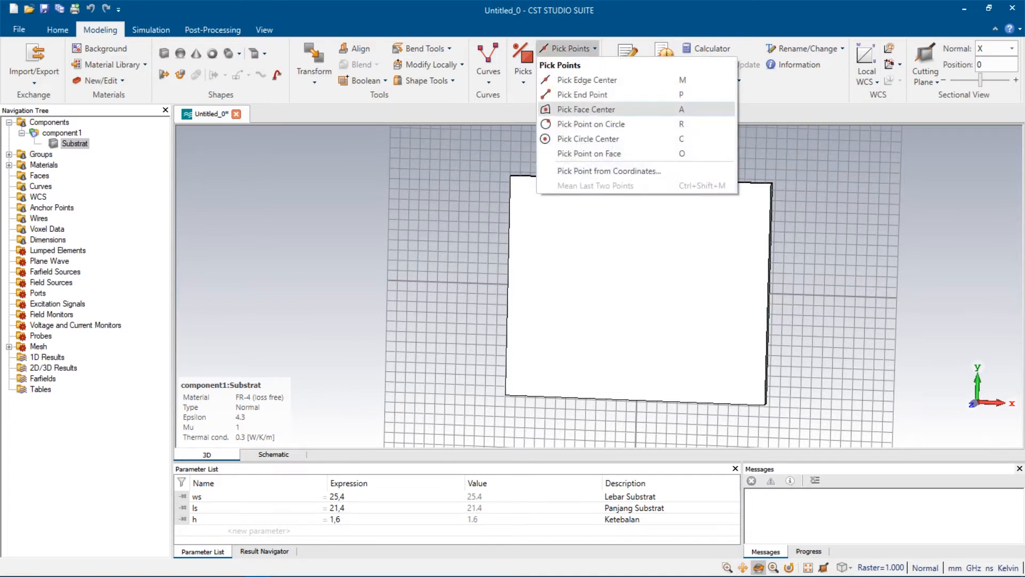
left_click(586, 109)
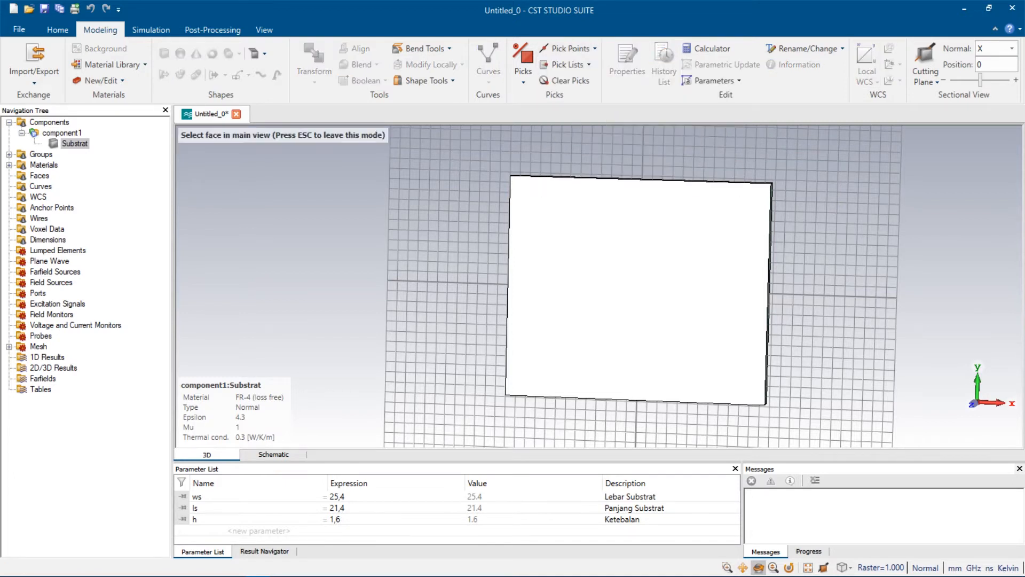
left_click(568, 48)
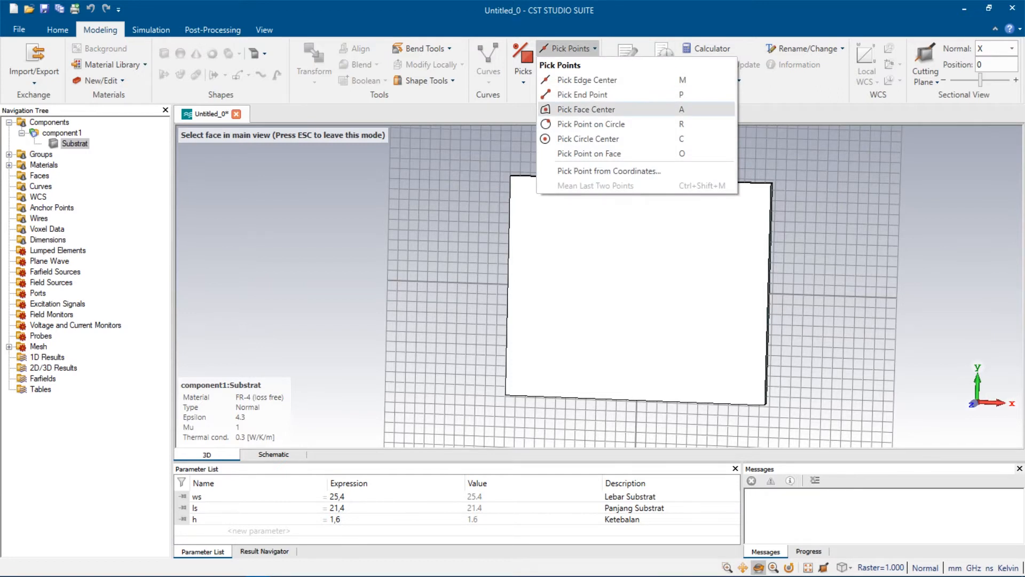
left_click(586, 109)
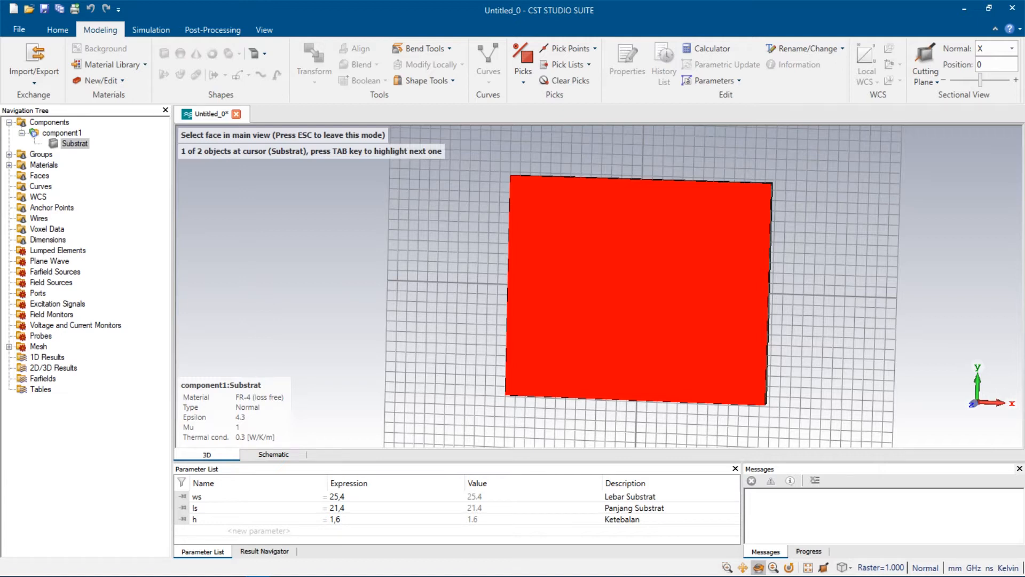
double_click(637, 290)
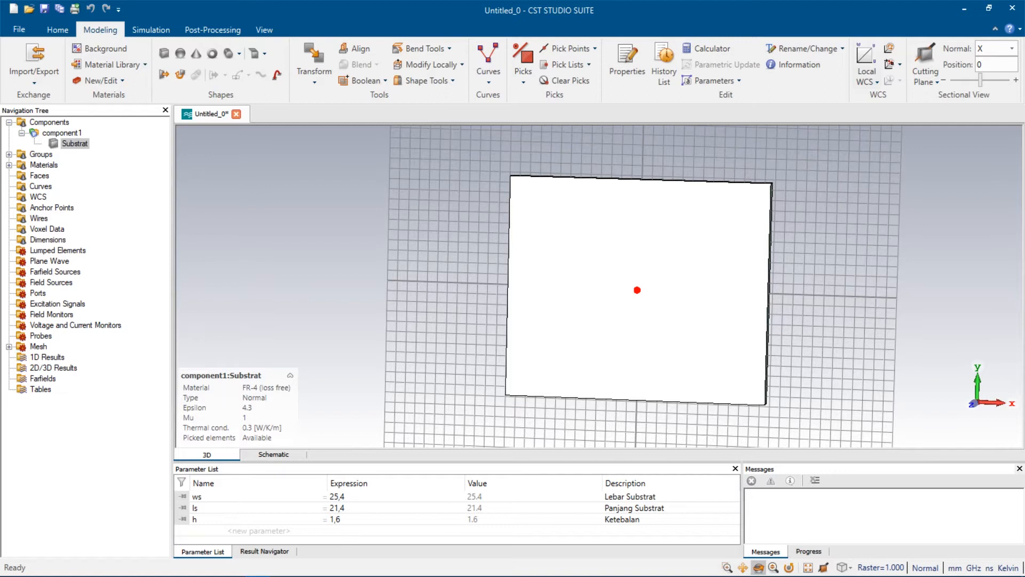
left_click(865, 55)
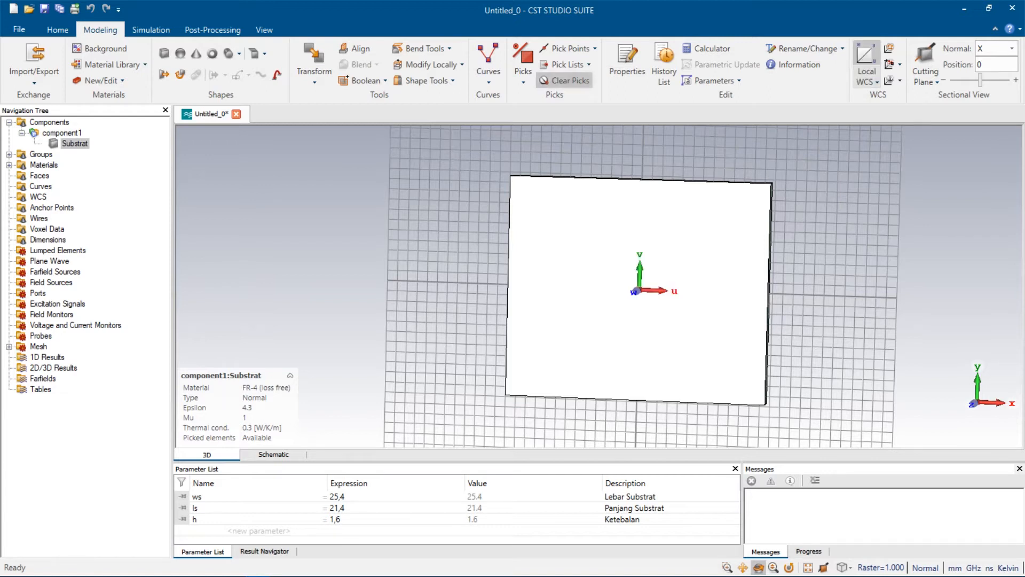
left_click(569, 80)
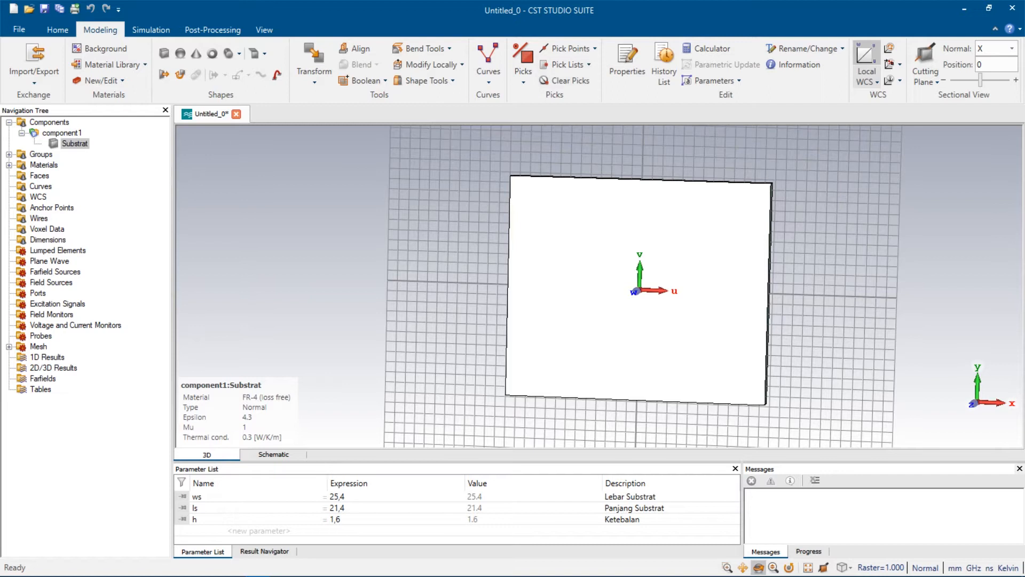
left_click(566, 80)
Start a new brick defined by numeric values and name it Patch.
key("KP_5")
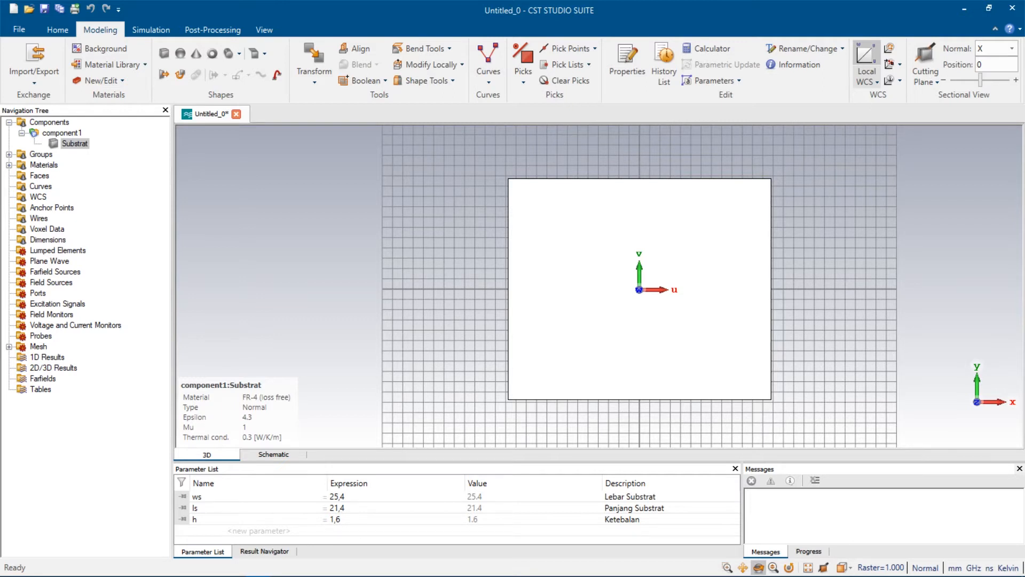
left_click(164, 53)
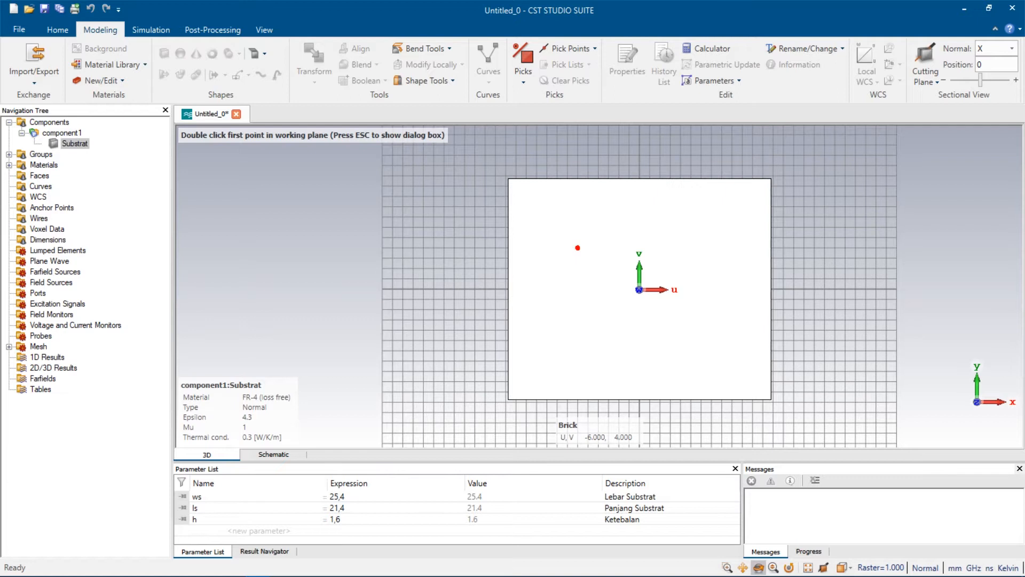
key("Escape")
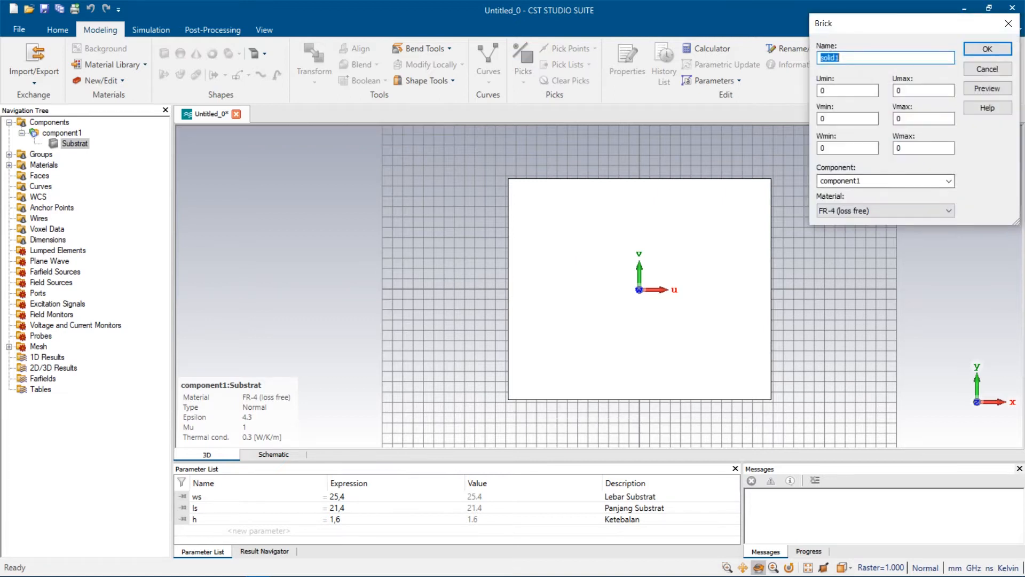
type("PATC")
key("BackSpace")
key("BackSpace")
key("BackSpace")
type("atch")
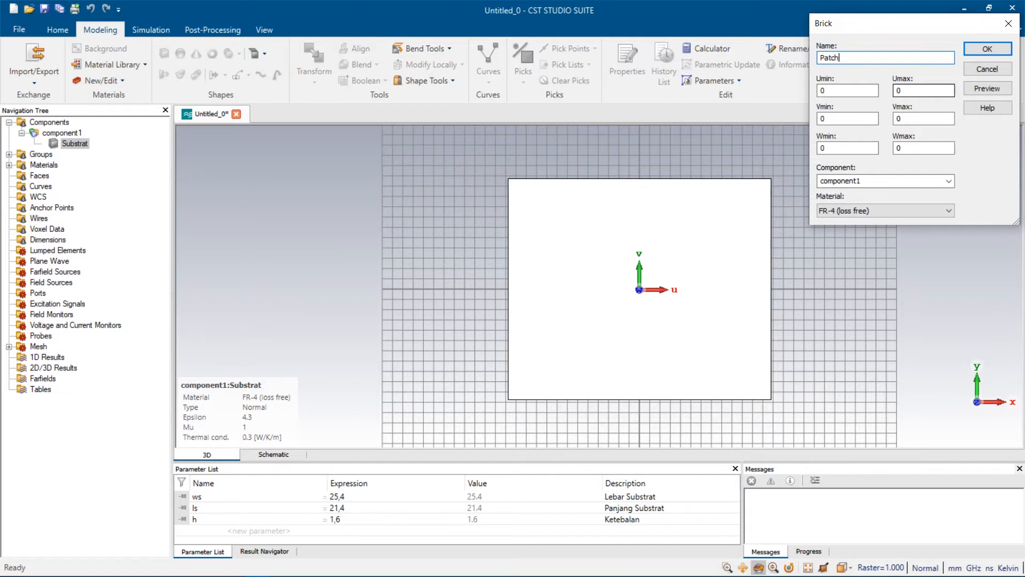
Set the Patch brick's Umin to -wp/2 and Umax to wp/2.
key("Tab")
type("-")
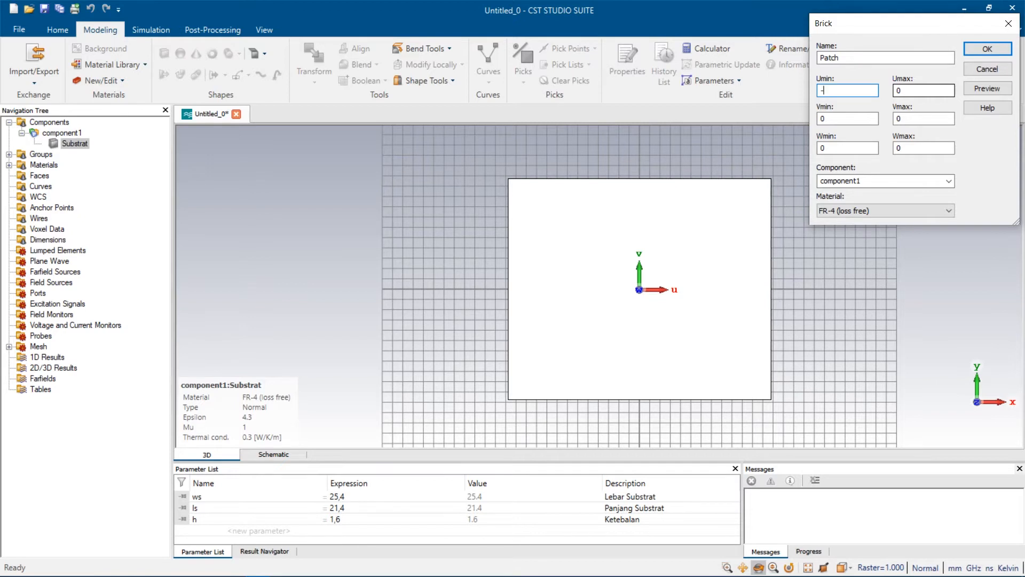
type("wp/2")
key("Tab")
type("wp/2")
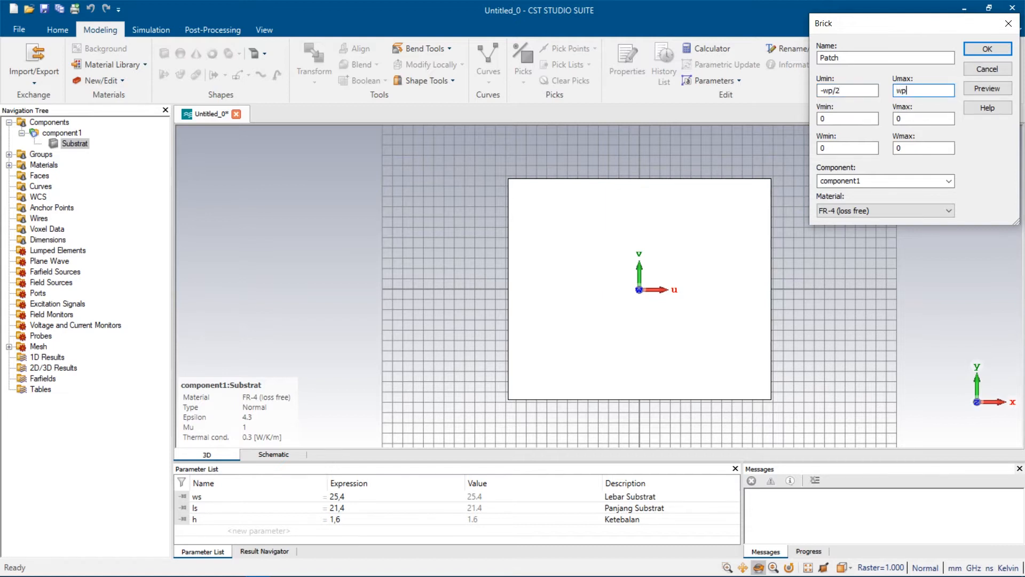
Set the Patch brick's Vmin to -lp/2 and Vmax to lp/2.
key("Tab")
type("lp")
type("/")
type("2")
type("-")
key("Tab")
type("lp/2")
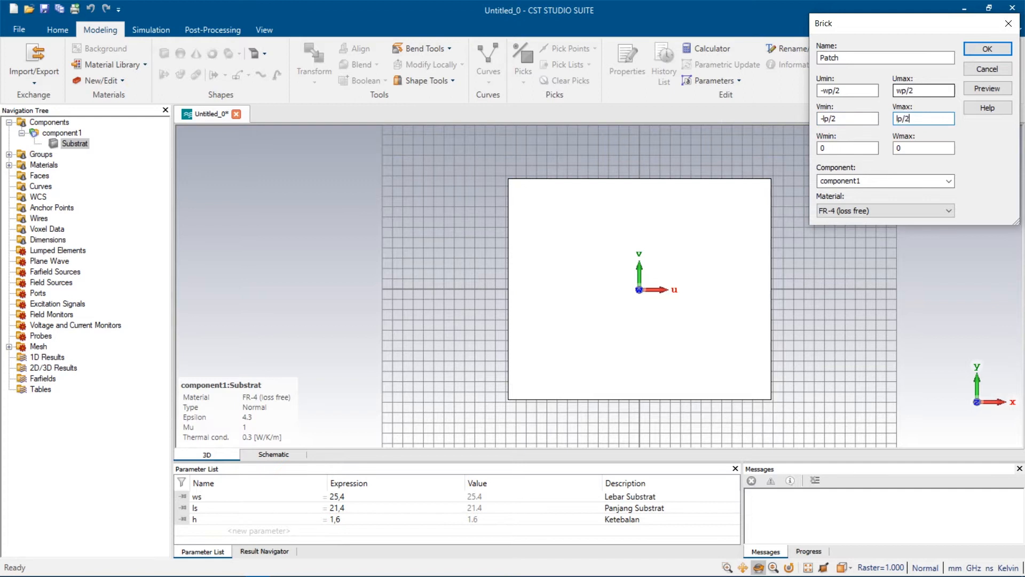
Set the Patch brick's Wmin to h and Wmax to h+t.
key("Tab")
type("h")
key("Tab")
type("h+t")
Assign the material Copper (annealed) to the Patch brick.
left_click(922, 210)
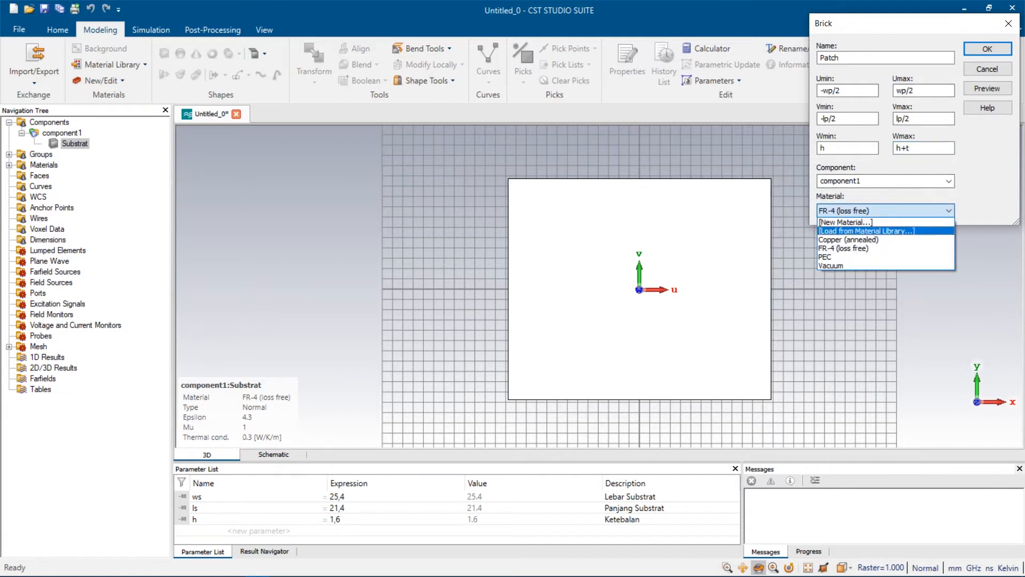
key("Up")
key("Down")
key("Down")
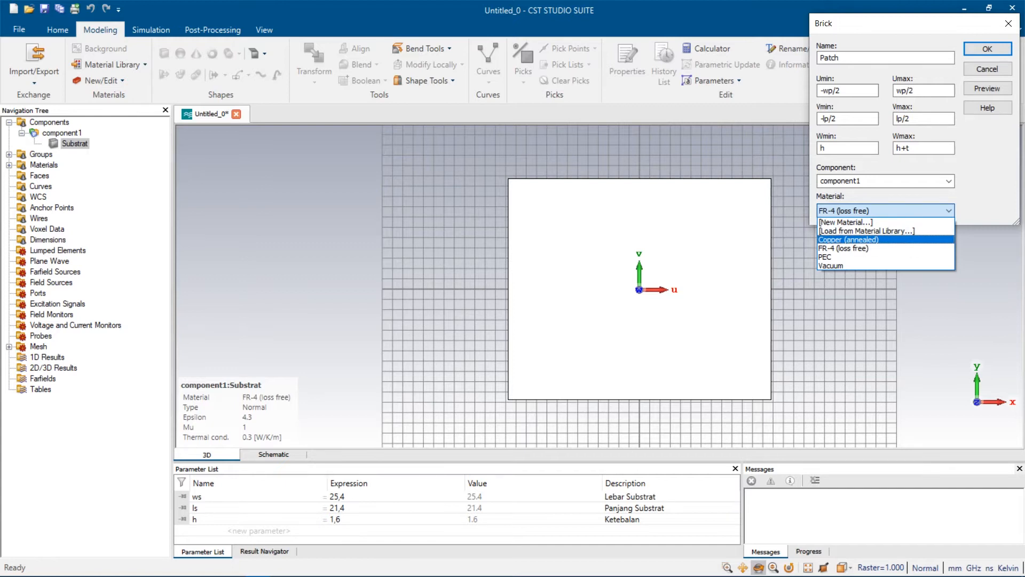
key("Return")
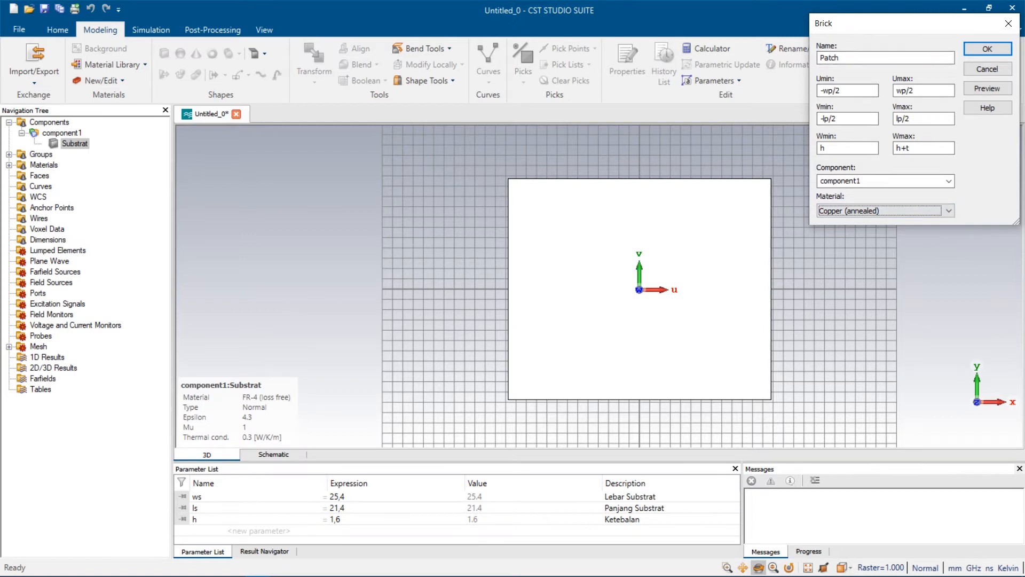
Preview the Patch brick and define the missing parameter wp as 14,3 with the description Lebar Patch.
left_click_drag(860, 24, 658, 35)
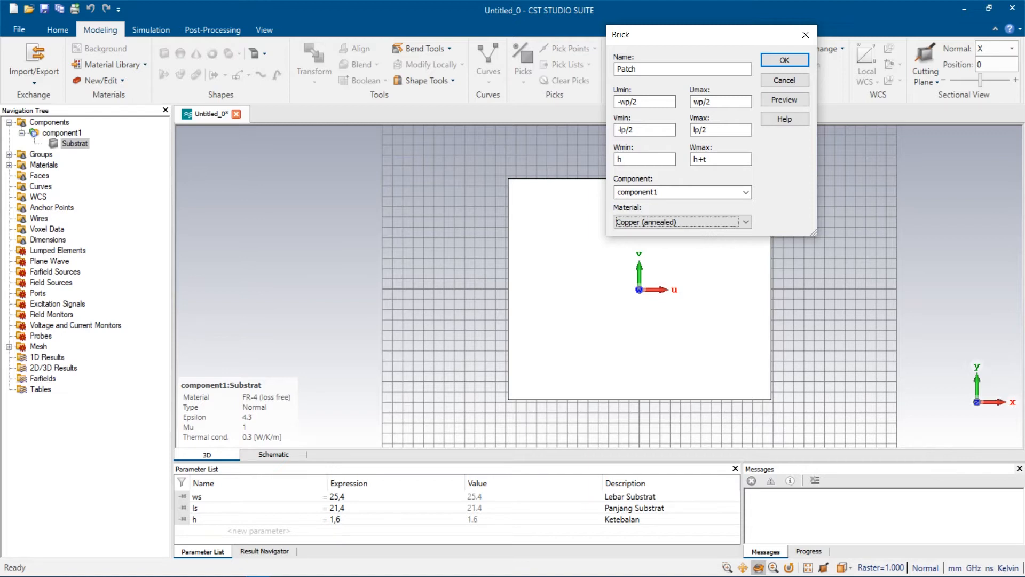
left_click(784, 99)
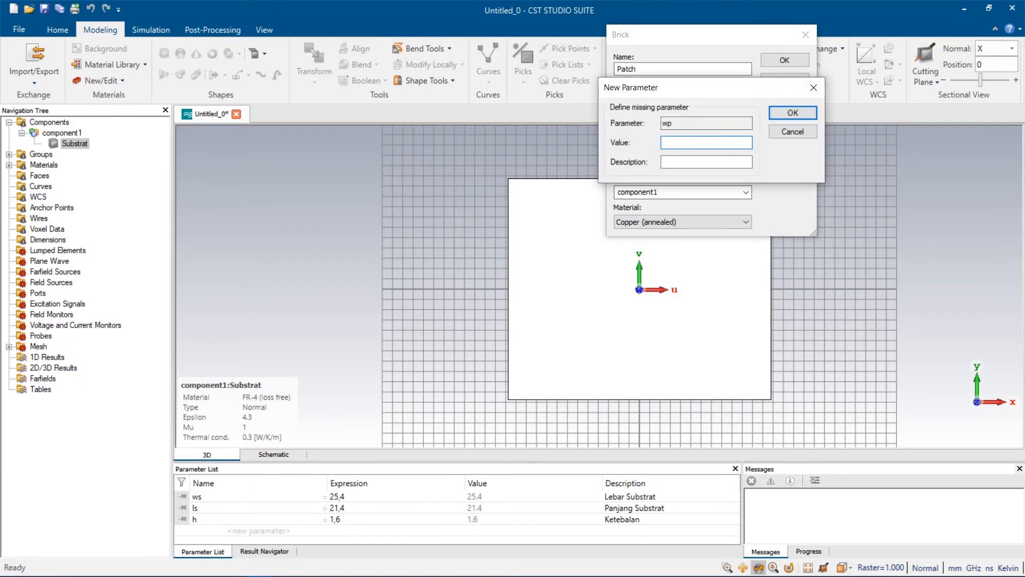
type("14")
type(",3")
type("Lebar PAtch")
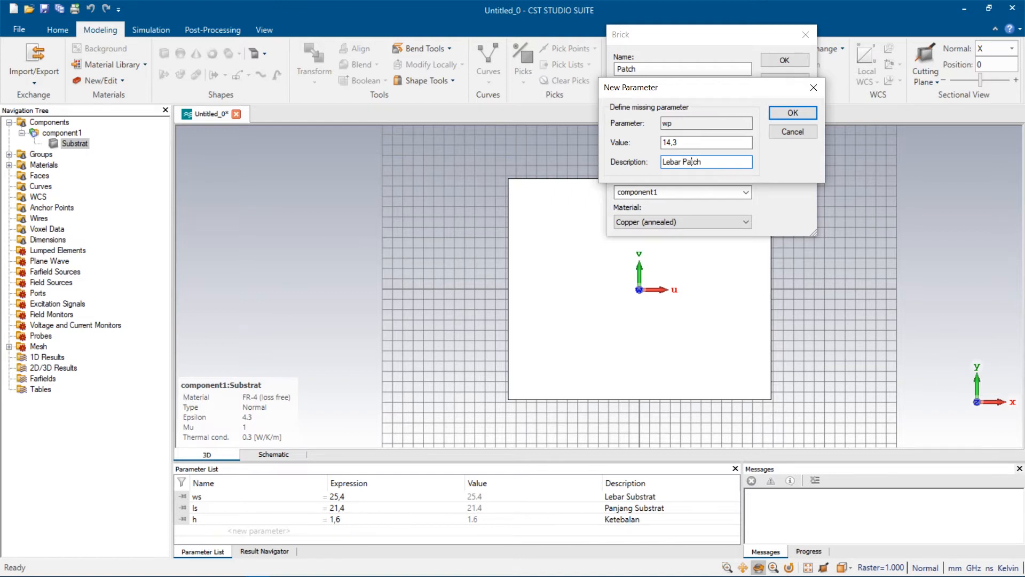
key("Return")
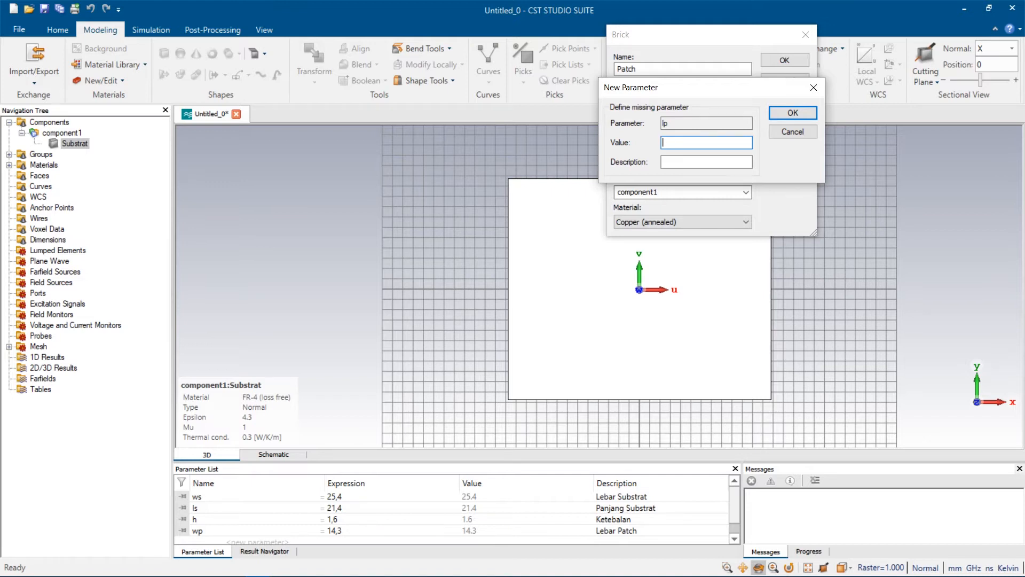
Define the missing parameter lp as 11,642 with the description Panjang Patch.
type("11")
type(",6")
type("42")
type("PA")
key("BackSpace")
type("anj")
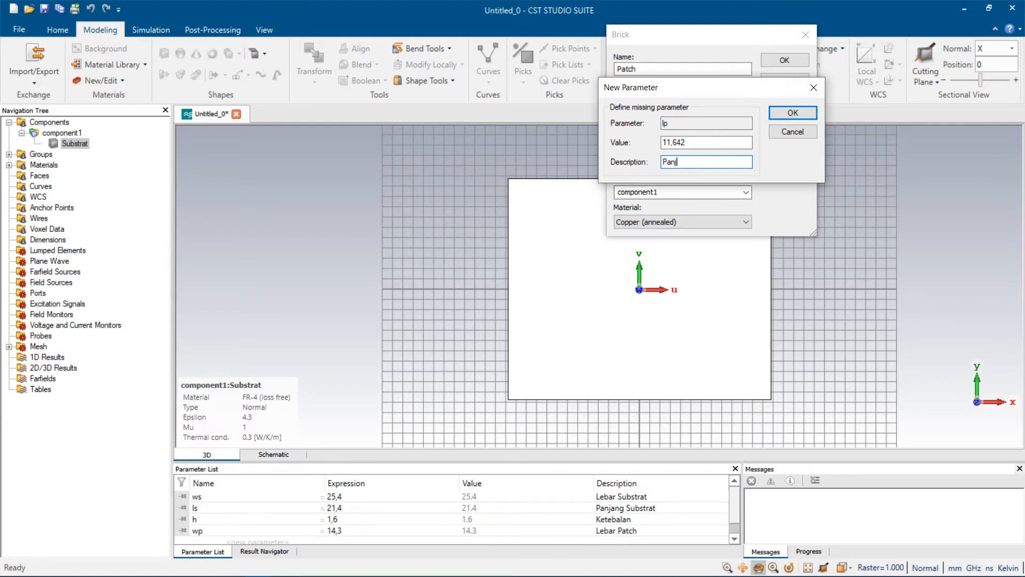
type("ang Patch")
key("Return")
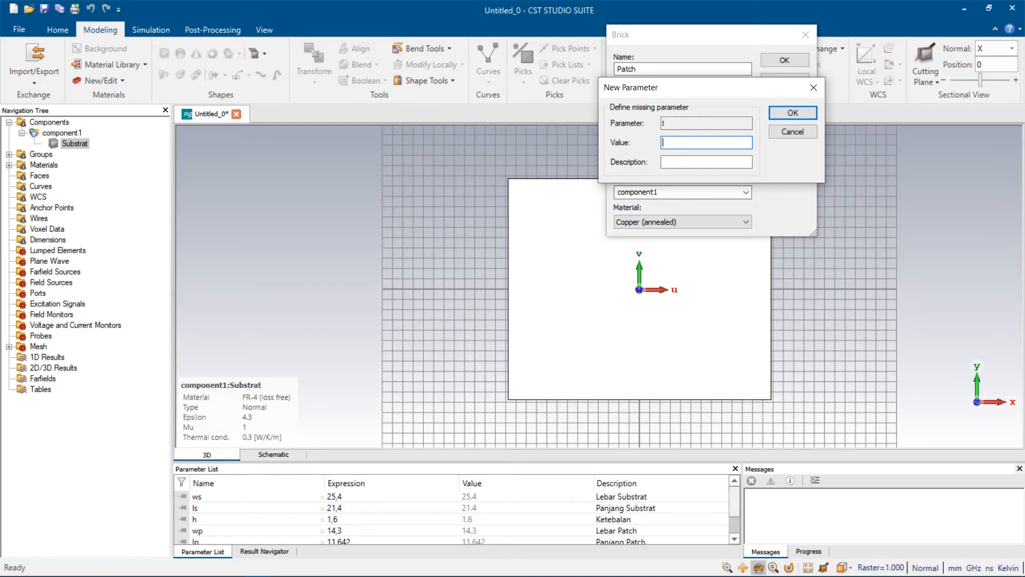
Define the missing parameter t as 0,035 with the description Ketebalan Patch and create the Patch brick.
type("0,035")
key("Tab")
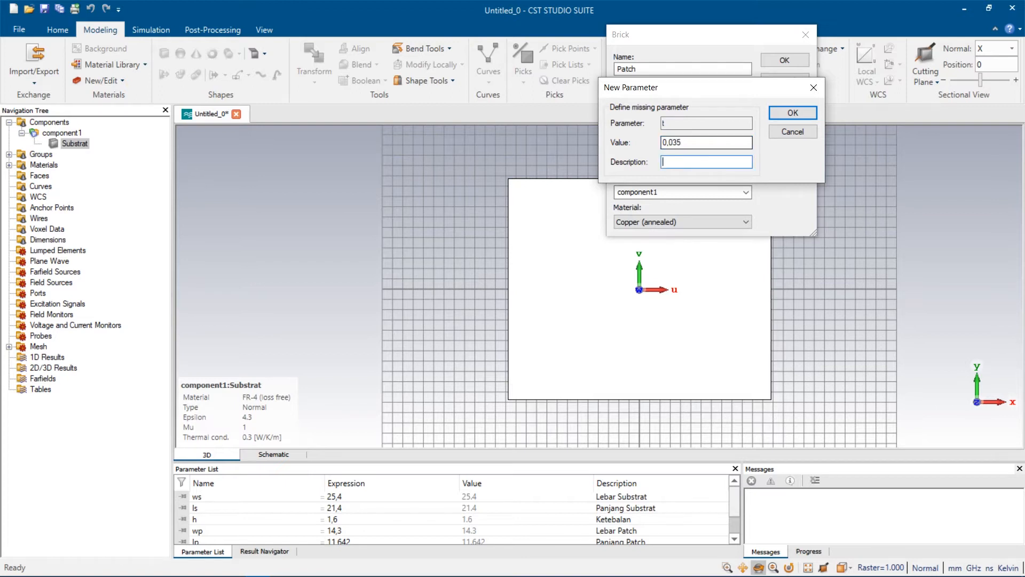
type("Ketebalan")
type("PAtch")
left_click(705, 161)
key("BackSpace")
type("a")
key("Return")
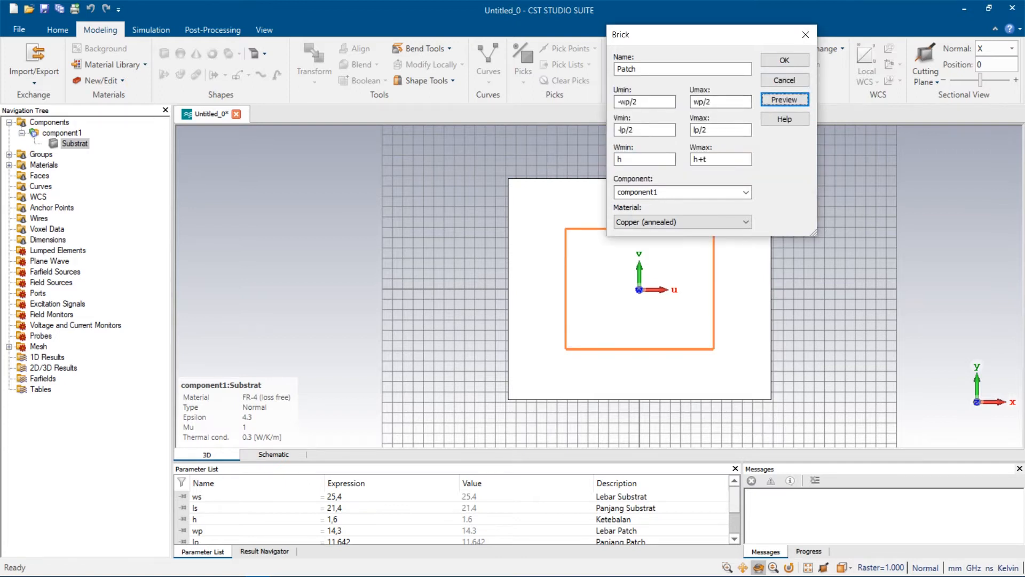
left_click(784, 61)
mouse_move(588, 279)
left_mouse_down()
mouse_move(659, 264)
mouse_move(589, 271)
left_mouse_up()
key("5")
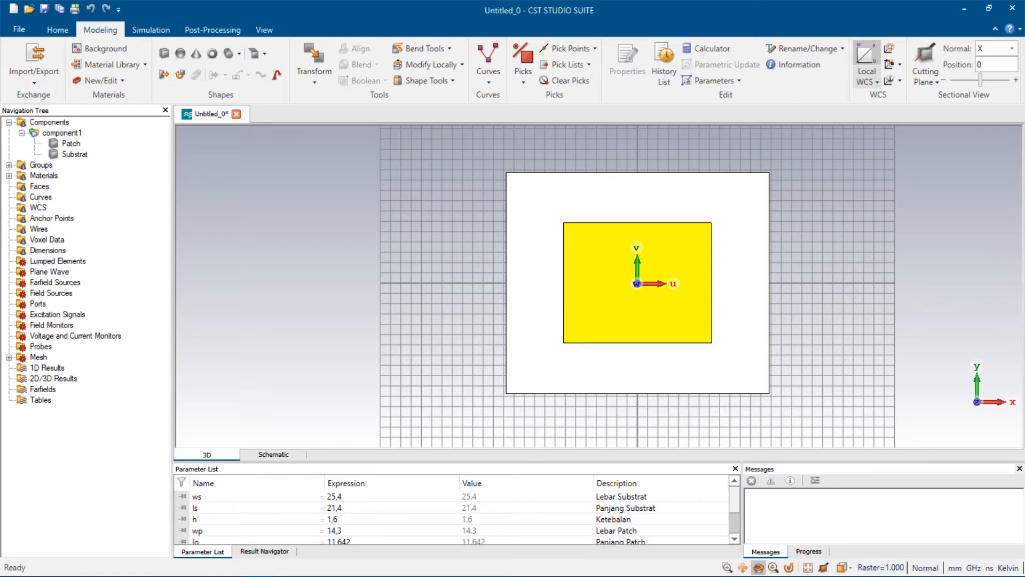
Toggle the local working coordinate system off, on and off again.
left_click(866, 56)
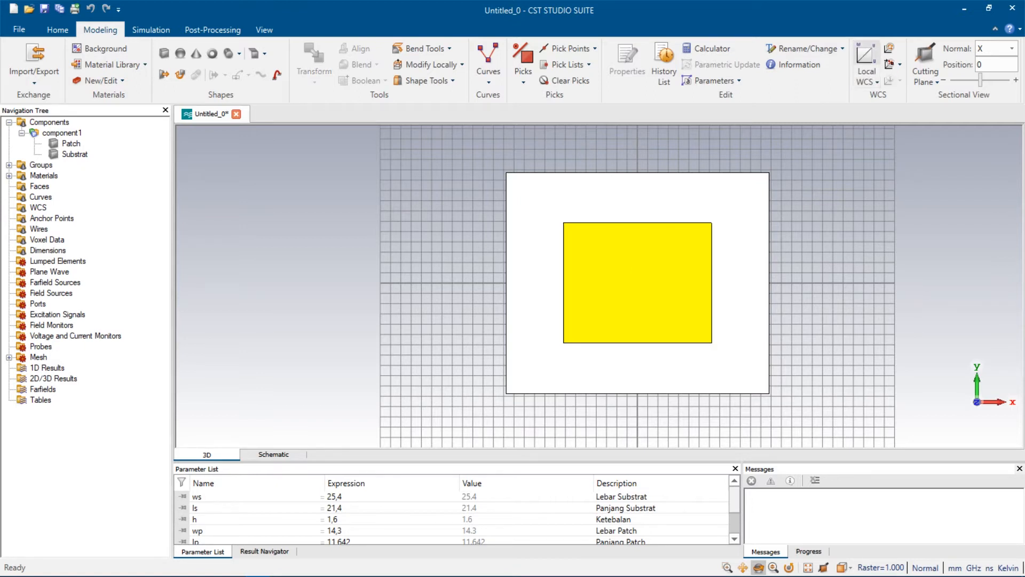
left_click(865, 56)
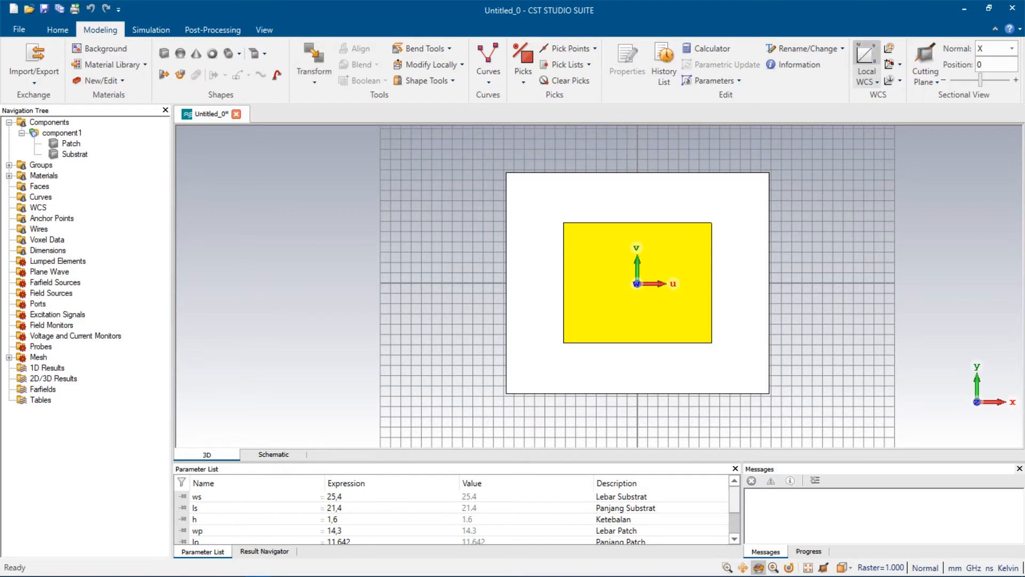
left_click(866, 56)
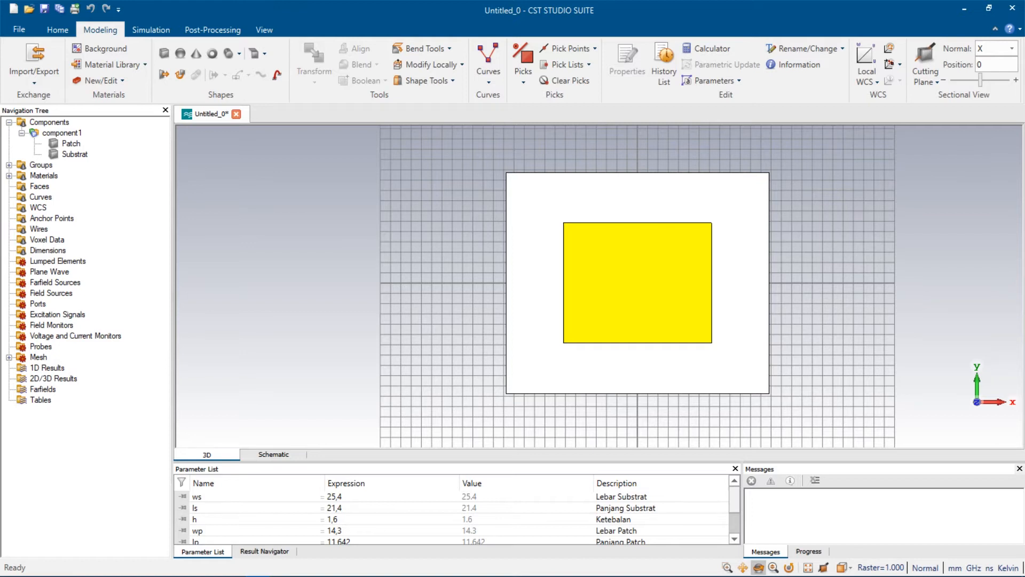
Pick the center of the substrate's top-face edge on the negative y side.
mouse_move(635, 367)
left_mouse_down()
mouse_move(640, 306)
mouse_move(631, 378)
left_mouse_up()
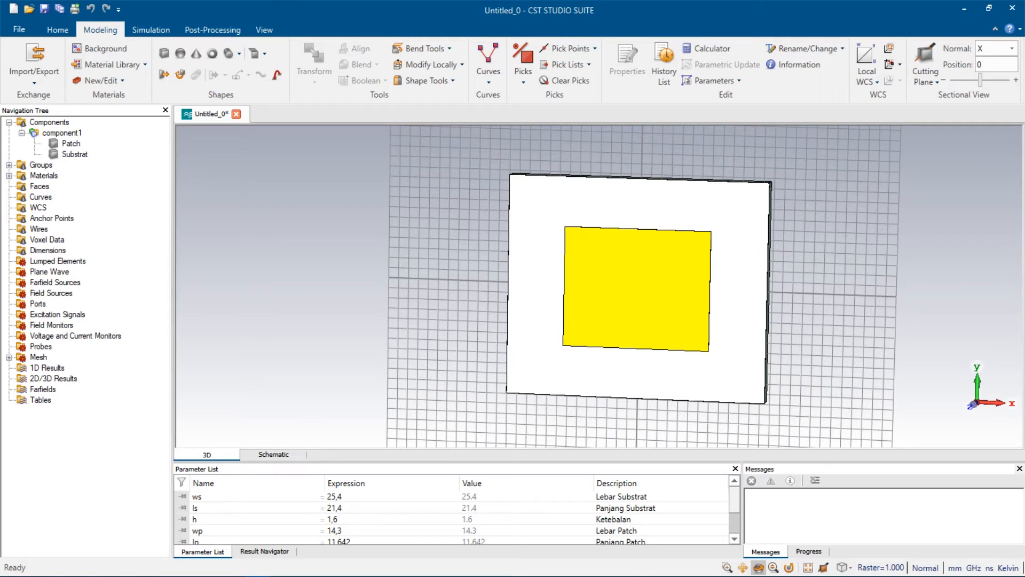
left_click_drag(635, 380, 641, 383)
scroll(640, 408, "up", 10)
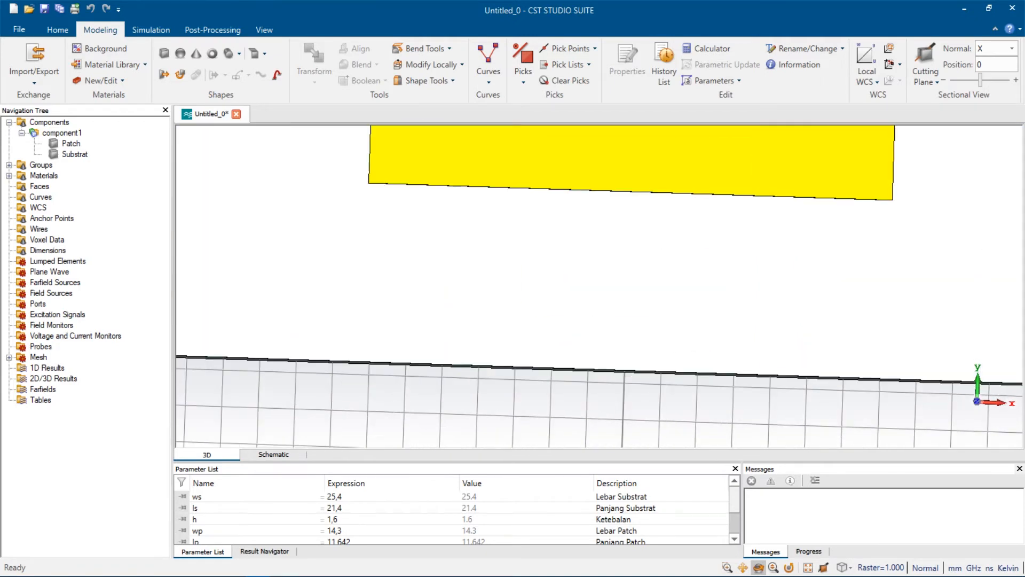
scroll(652, 347, "down", 7)
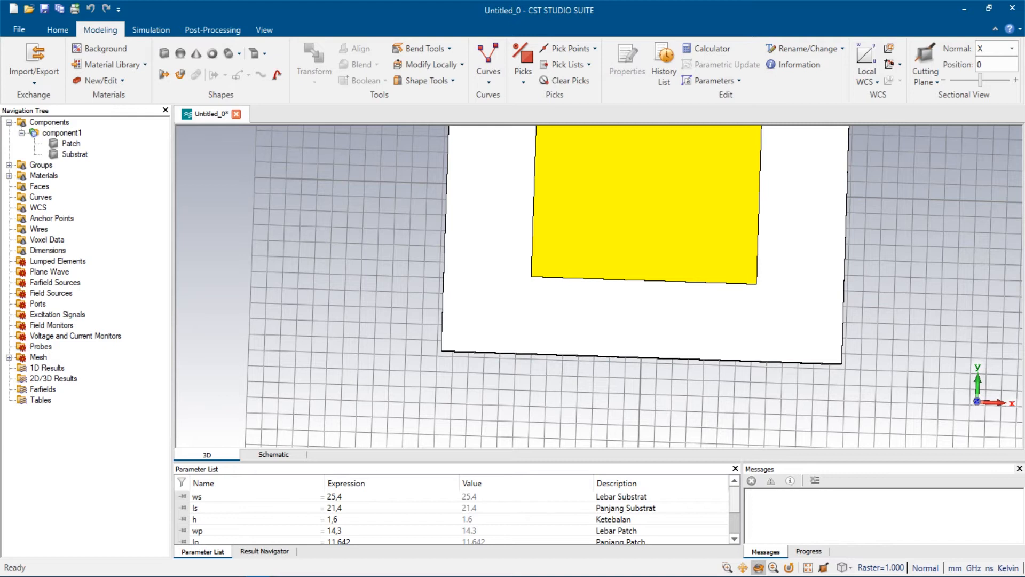
left_click_drag(635, 278, 636, 278)
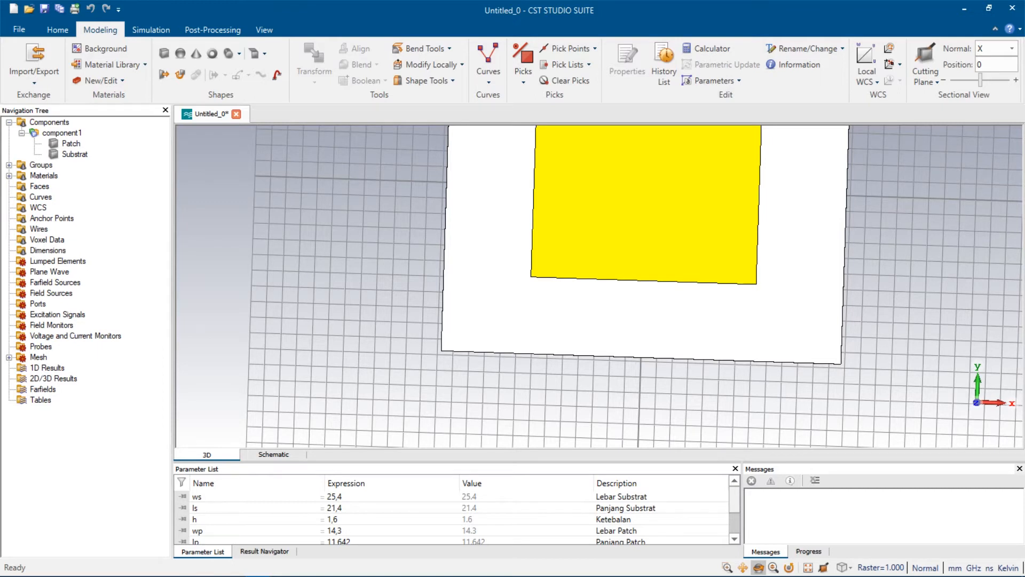
left_click(570, 48)
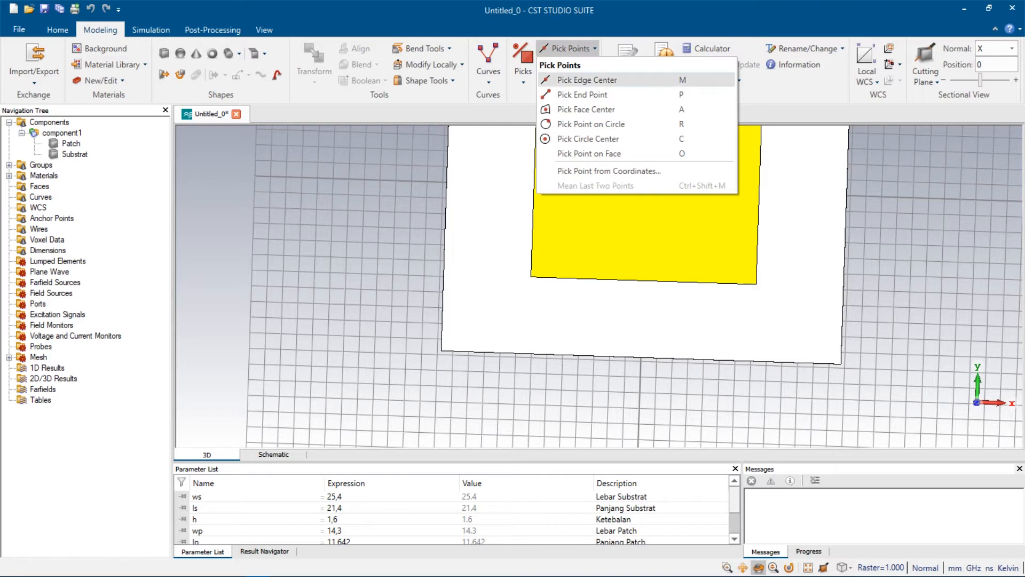
key("m")
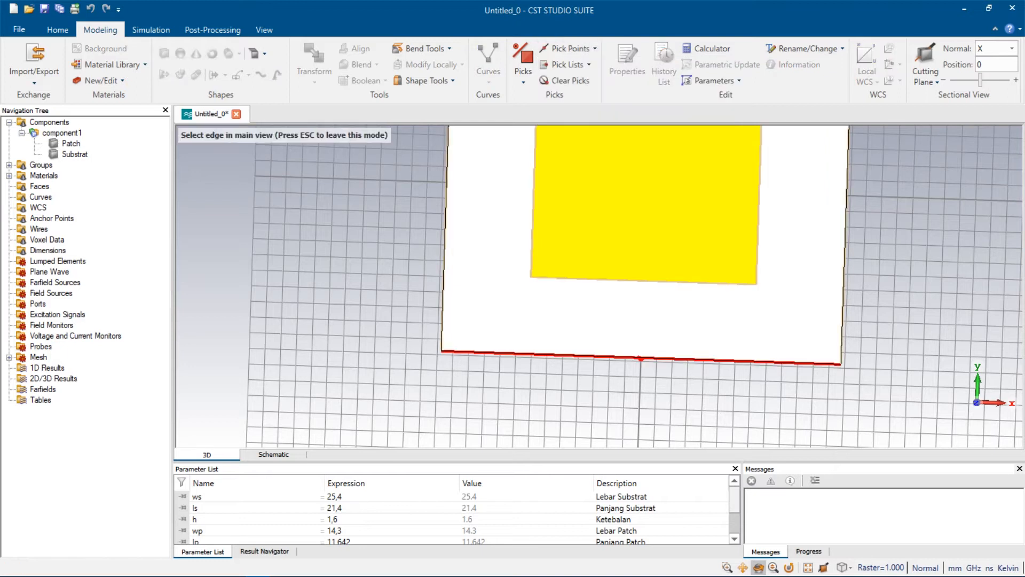
left_click(640, 356)
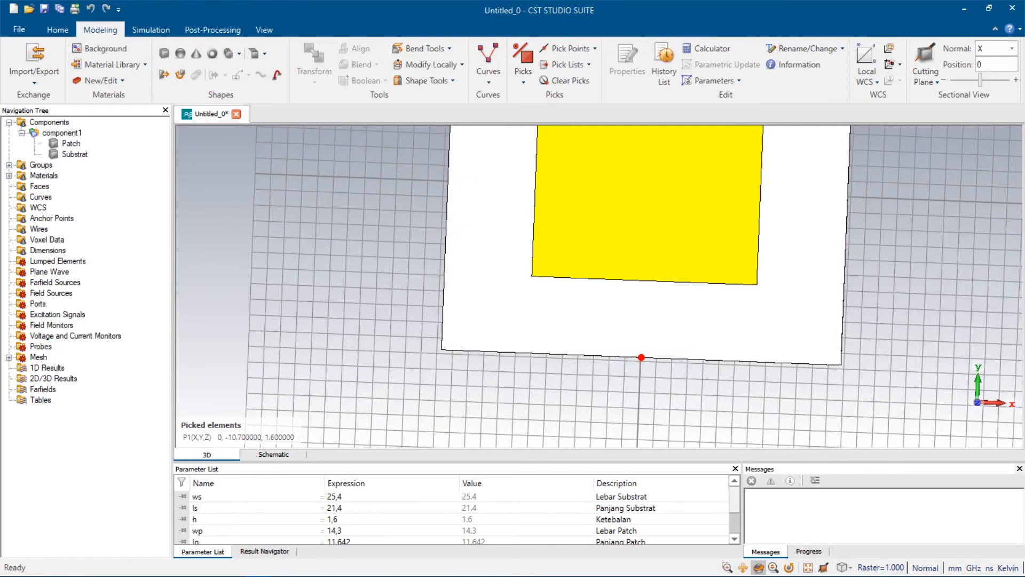
double_click(640, 324)
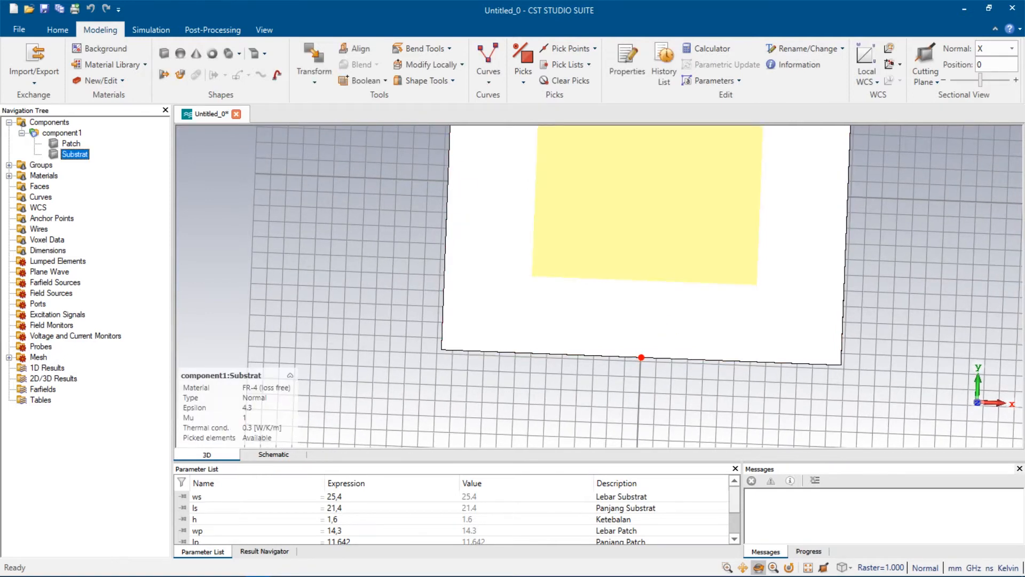
left_click(49, 122)
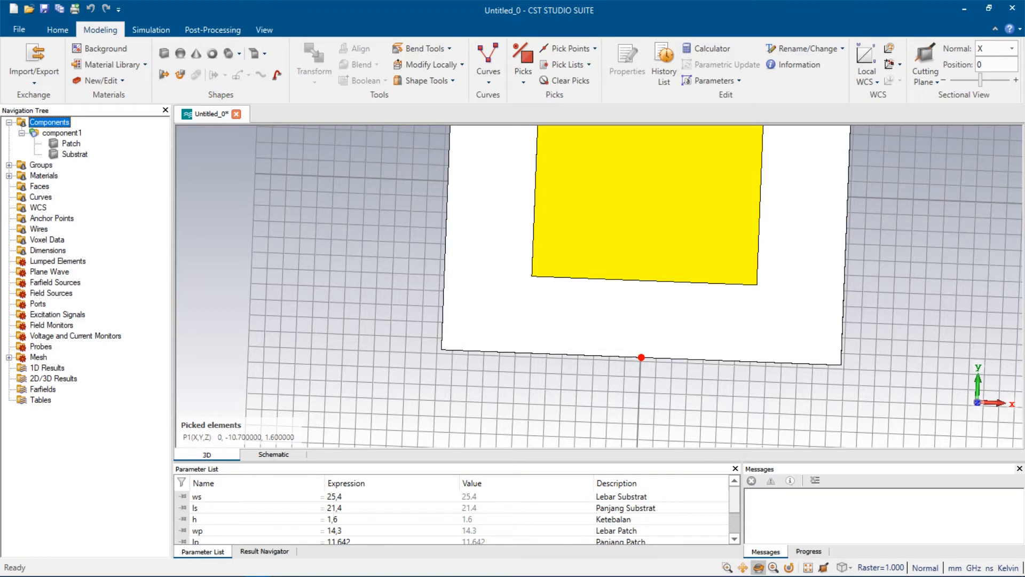
Activate the local working coordinate system and align it with the picked edge center.
left_click(865, 55)
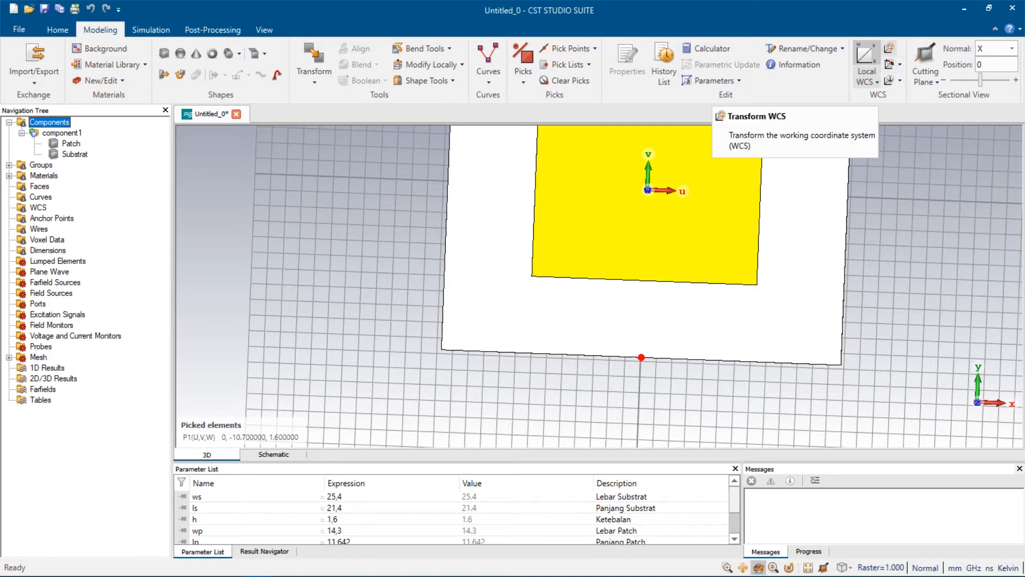
left_click(889, 48)
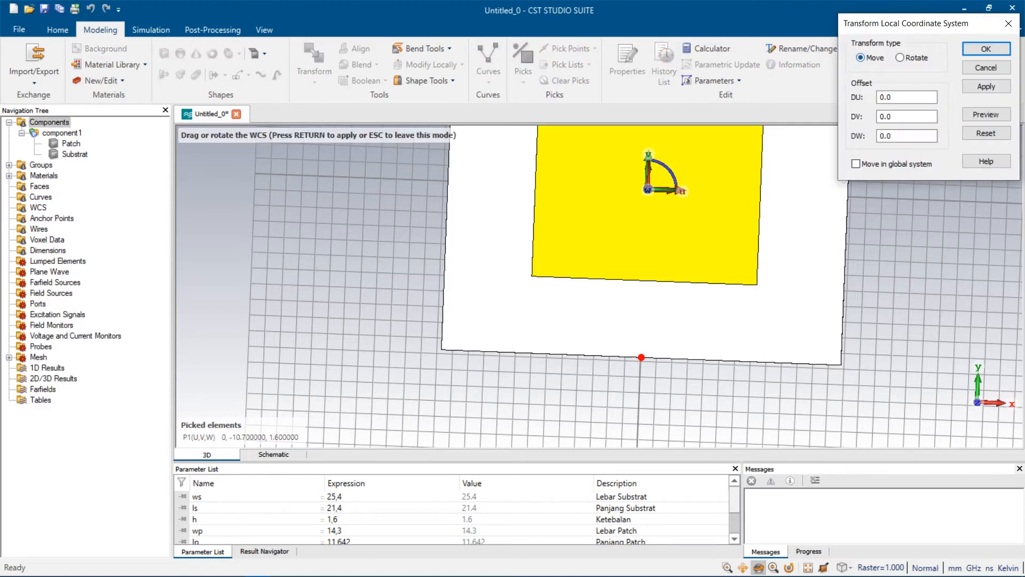
left_click(1009, 23)
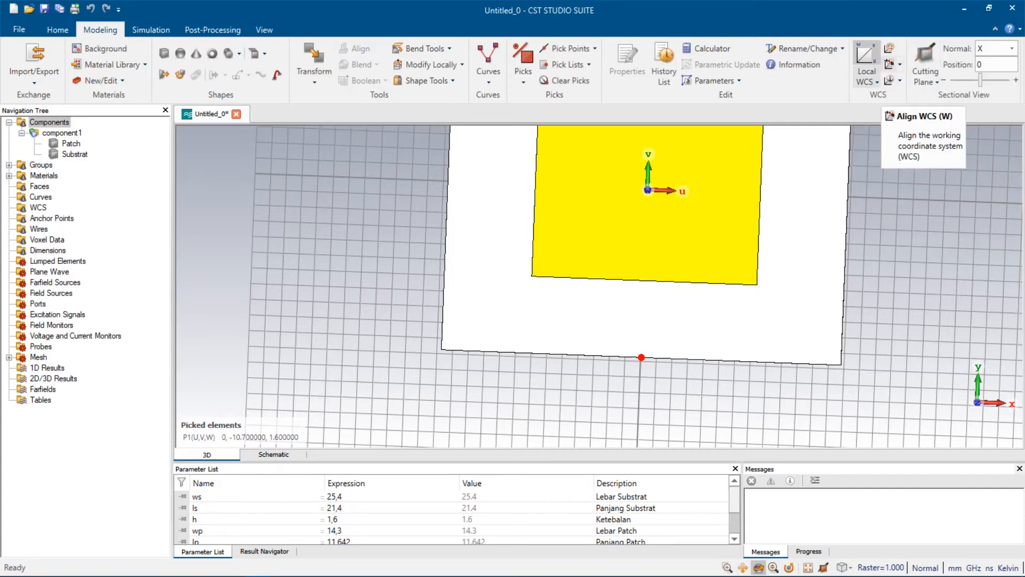
left_click(889, 64)
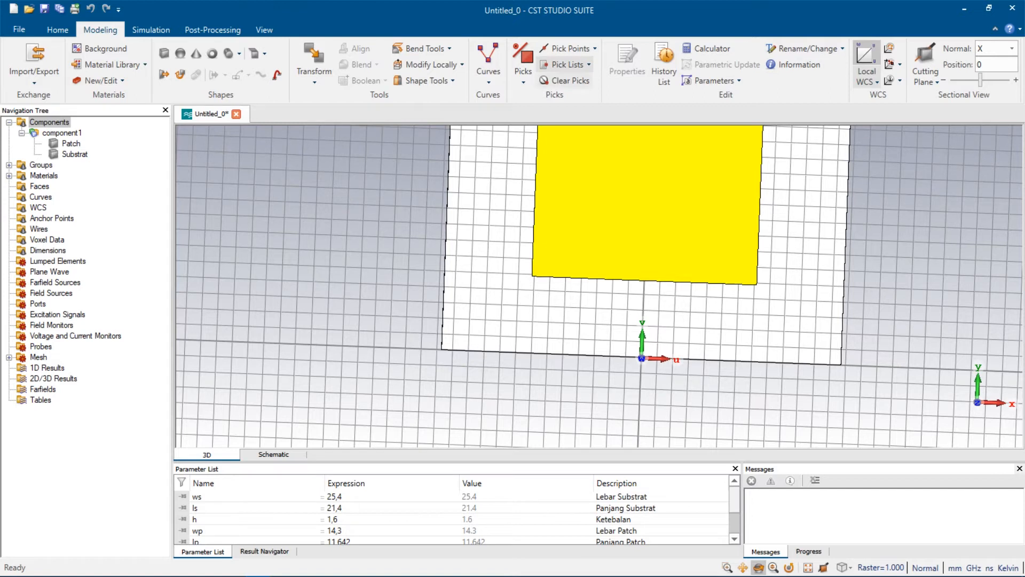
Start a new brick by entering its definition directly and name it Feeding.
left_click(163, 53)
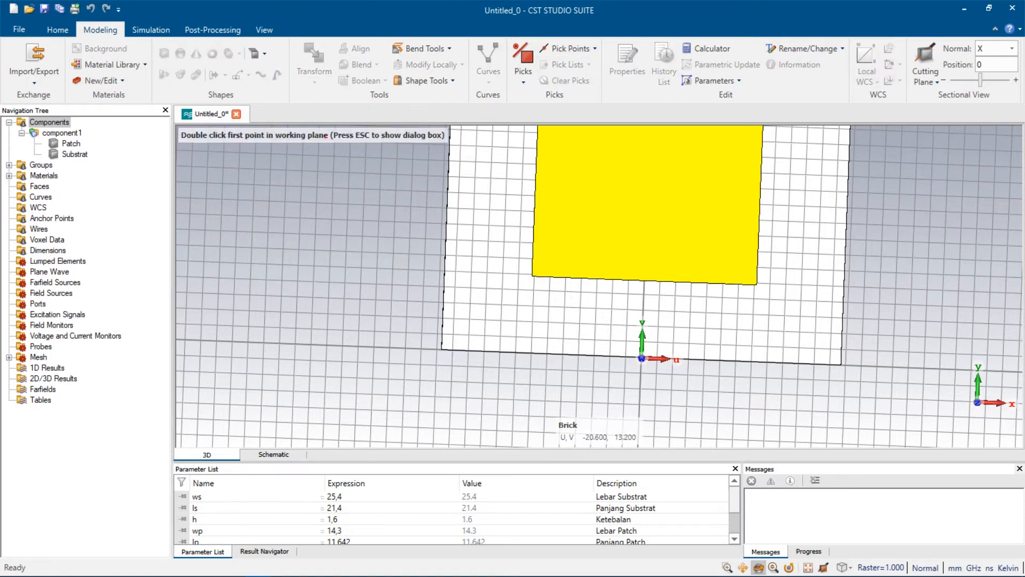
key("Escape")
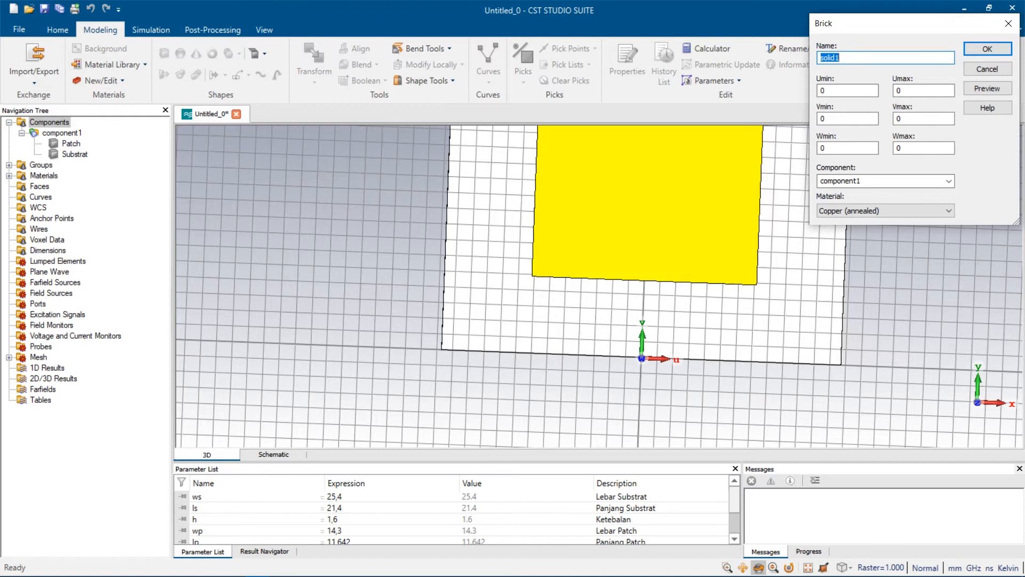
type("Feeding")
key("Tab")
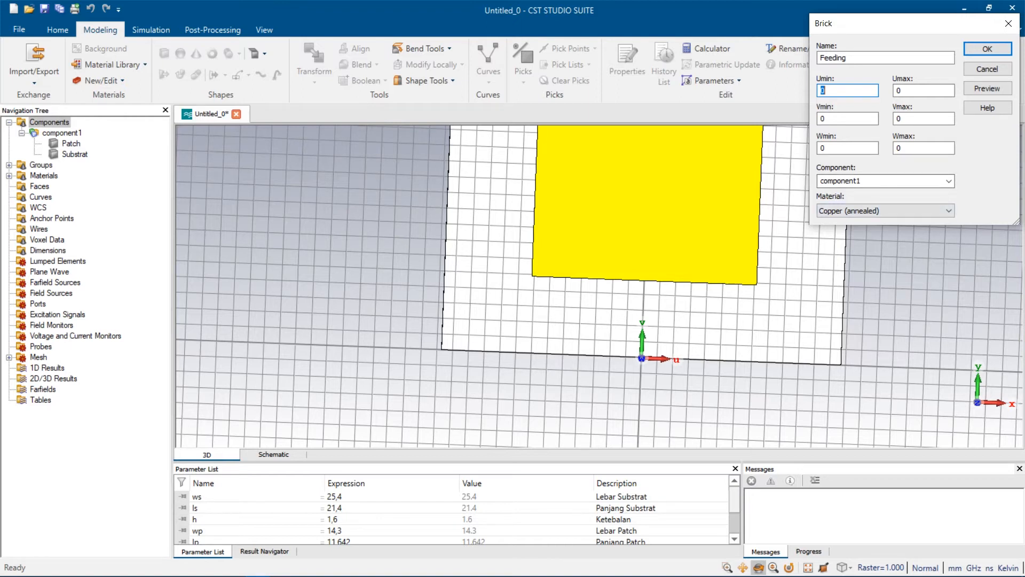
Set the Feeding brick's Umin to -wf/2 and Umax to wf/2.
type("-")
type("/2")
key("BackSpace")
key("BackSpace")
type("wf/2")
key("Tab")
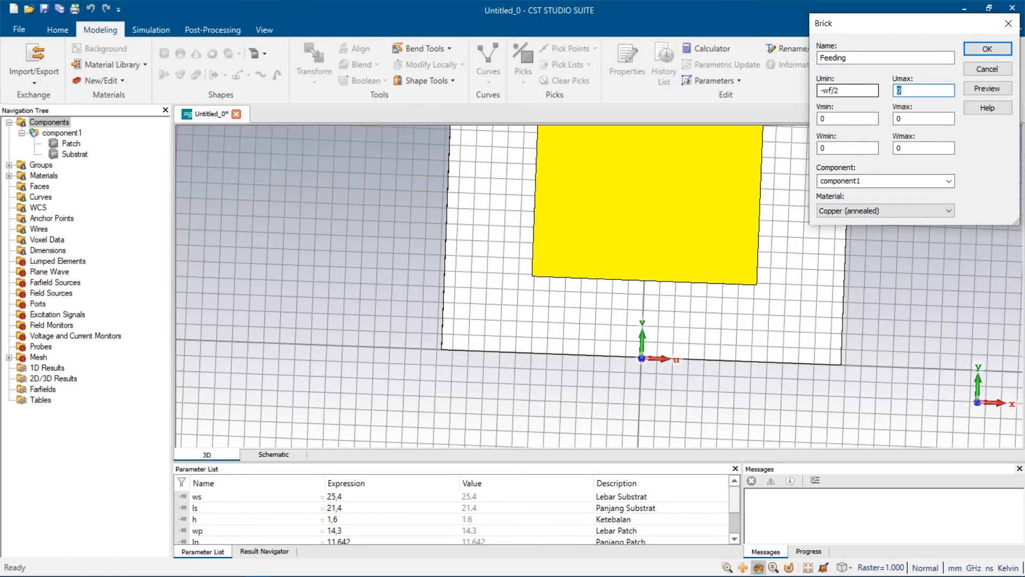
type("wf/2")
key("Tab")
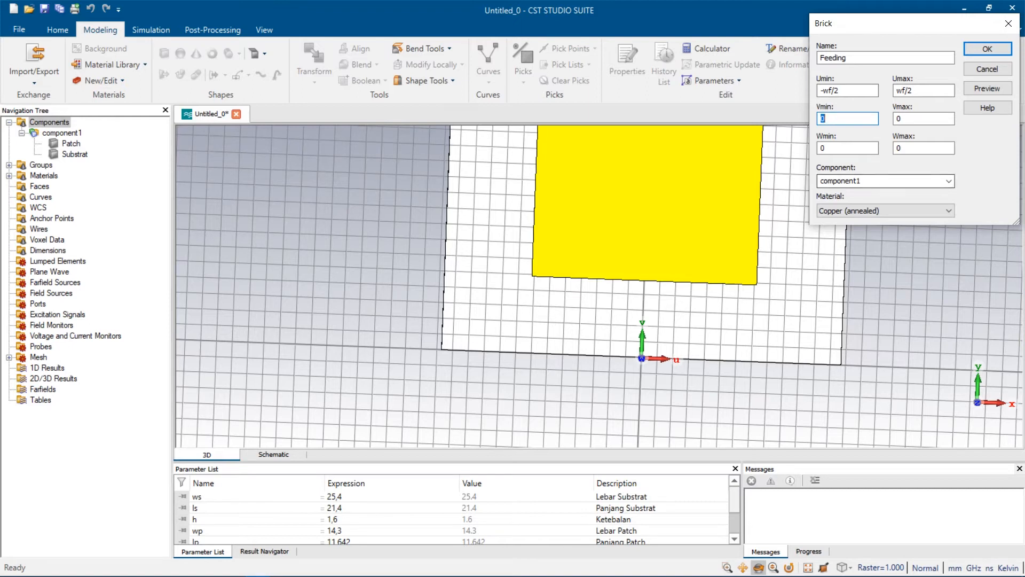
Set the Feeding brick's Vmin to -lf and Wmax to t.
type("-")
type("ls")
key("Tab")
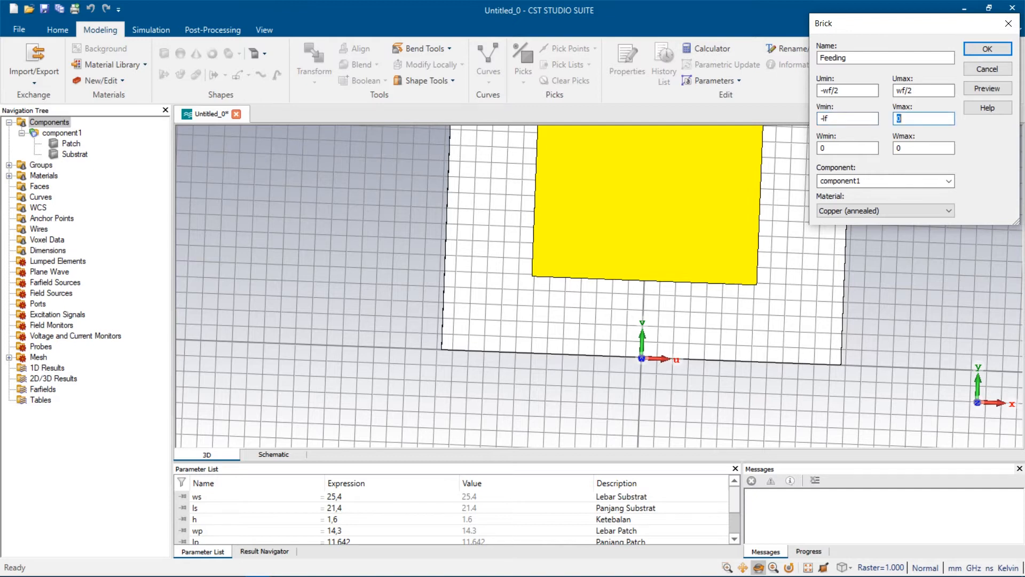
key("Tab")
key("Tab")
type("t")
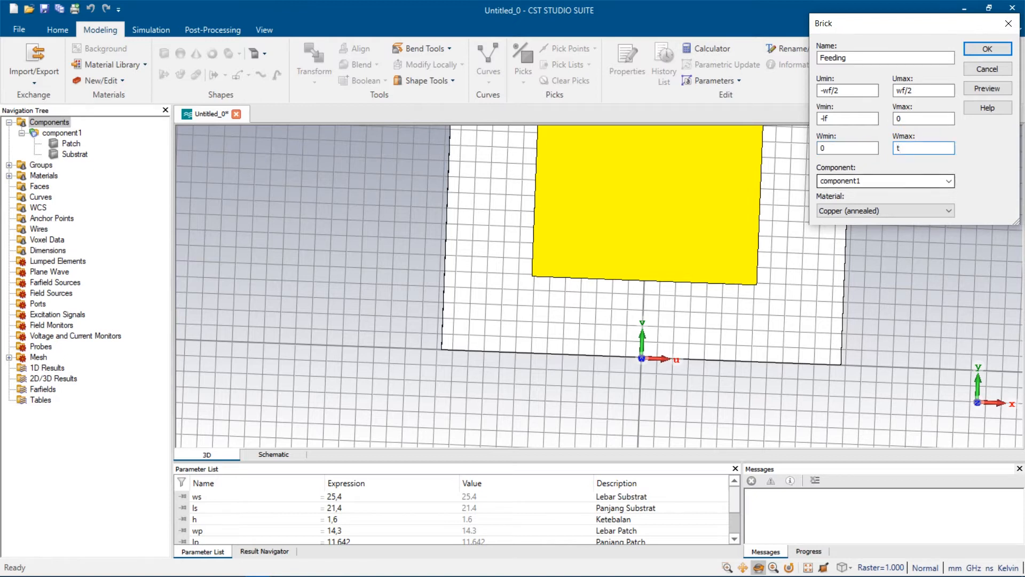
Preview the Feeding brick and define the missing parameter wf as 1,2 with the description Lebar Feeding.
left_click(987, 88)
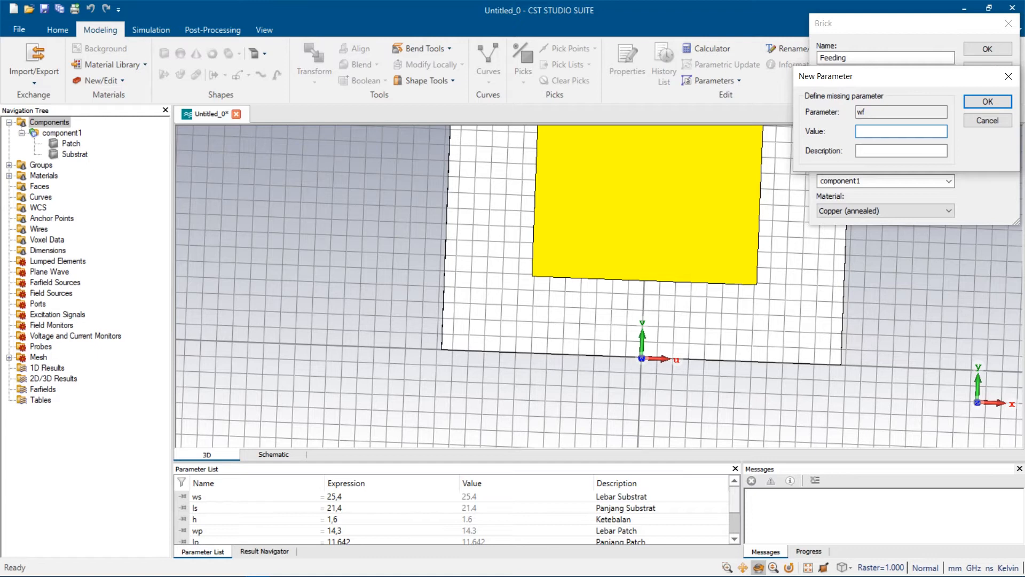
type("1,2Lebar Feeding")
key("Return")
Define the missing parameter lf as 5 with the description Panjang Feeding.
type("5Panjang")
key("BackSpace")
key("BackSpace")
key("BackSpace")
key("BackSpace")
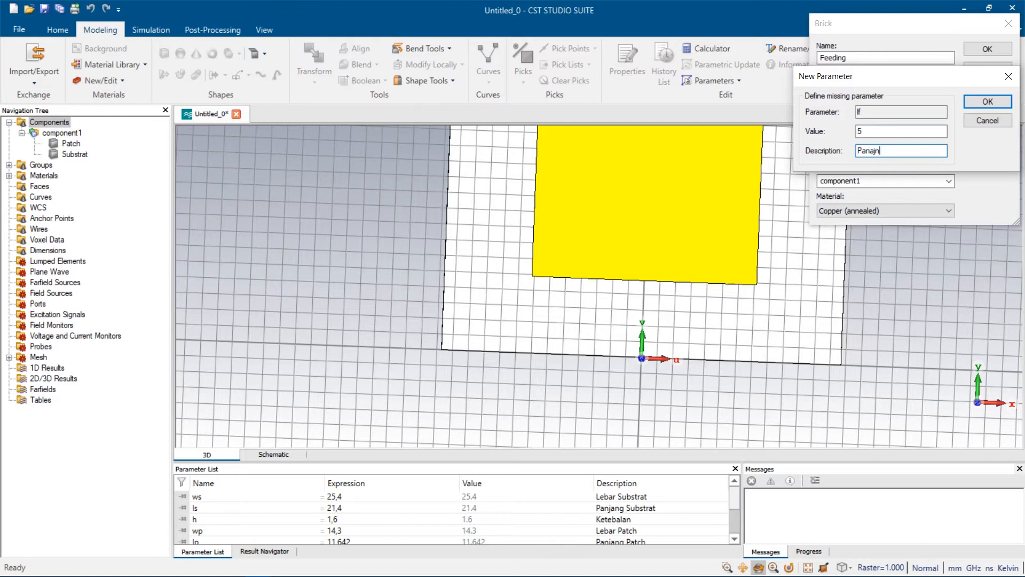
type("janga")
key("BackSpace")
type("Feeding")
key("Return")
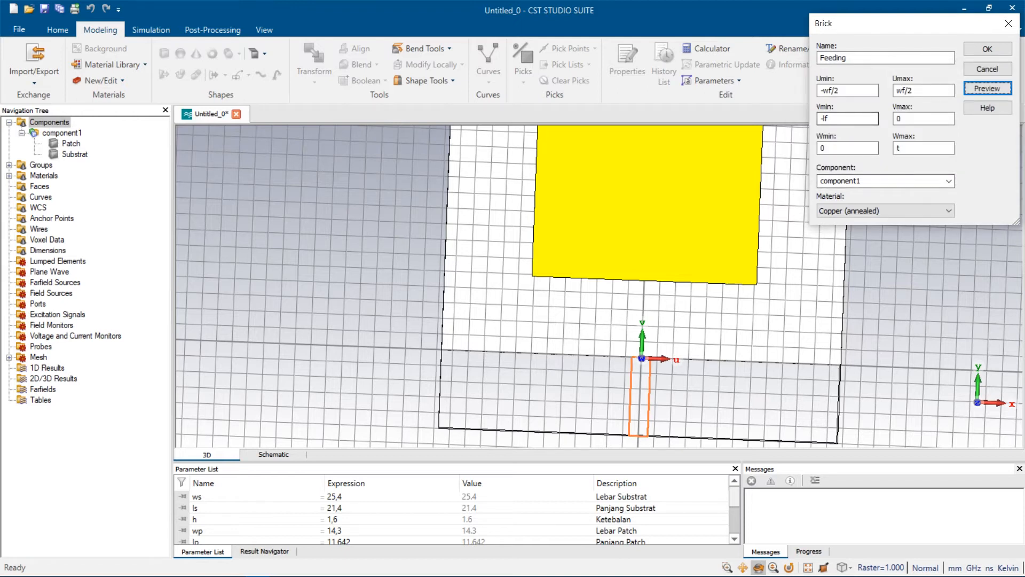
Set the Feeding brick's Vmin to 0 and Vmax to lf, and preview where it meets the patch edge.
left_click_drag(833, 118, 819, 118)
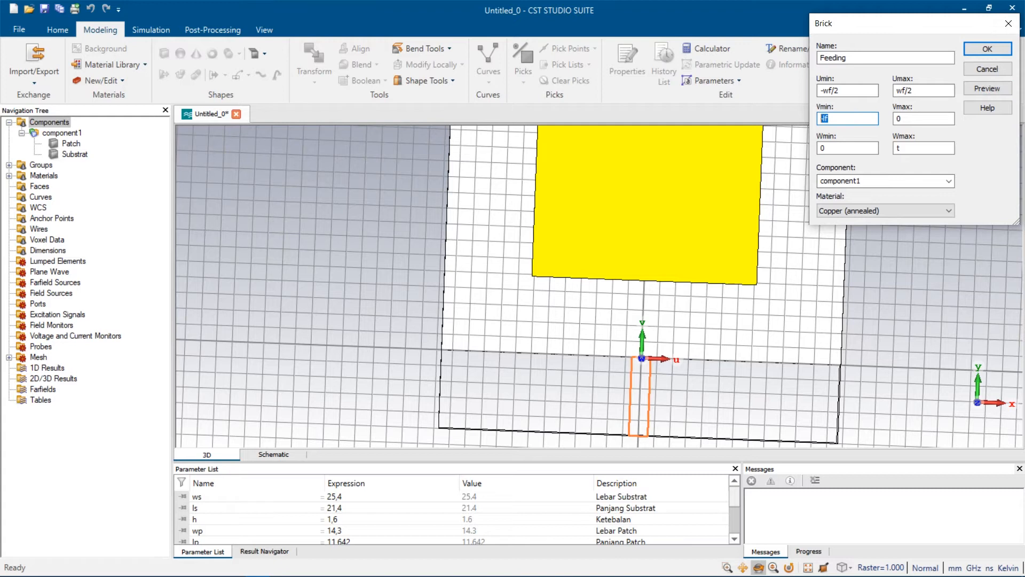
type("0")
key("Tab")
type("lf")
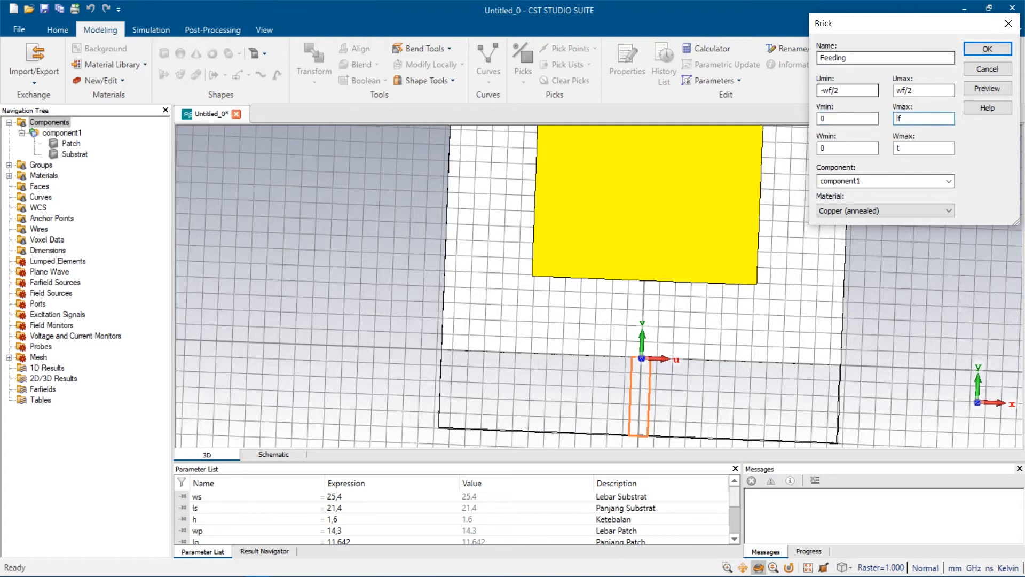
left_click(987, 88)
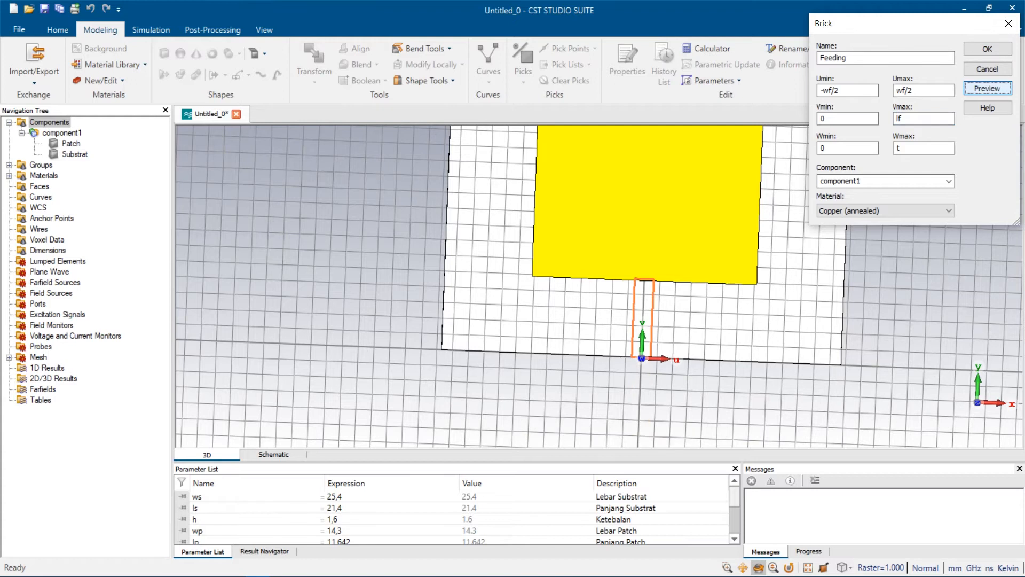
scroll(653, 278, "up", 5)
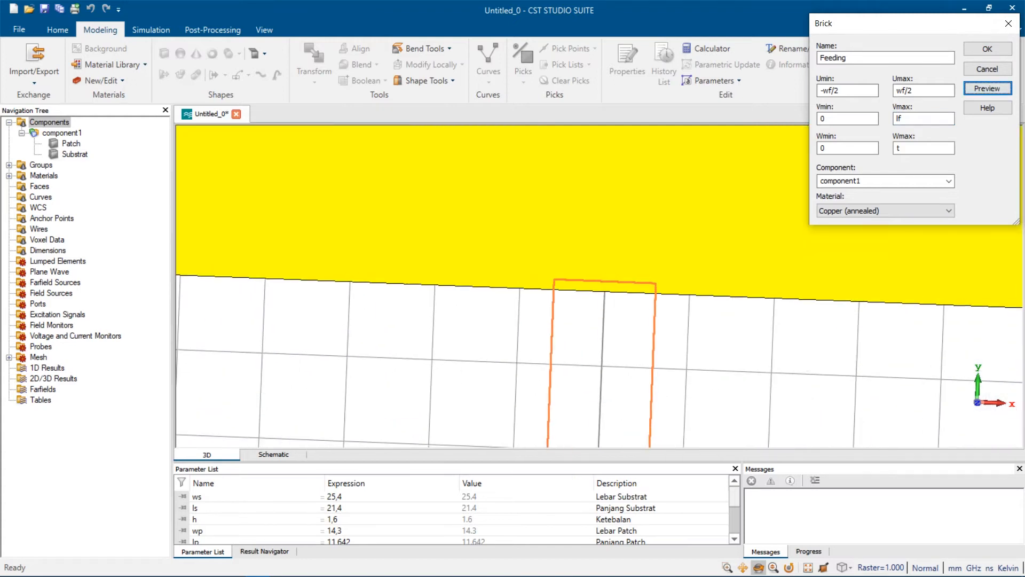
scroll(586, 288, "up", 3)
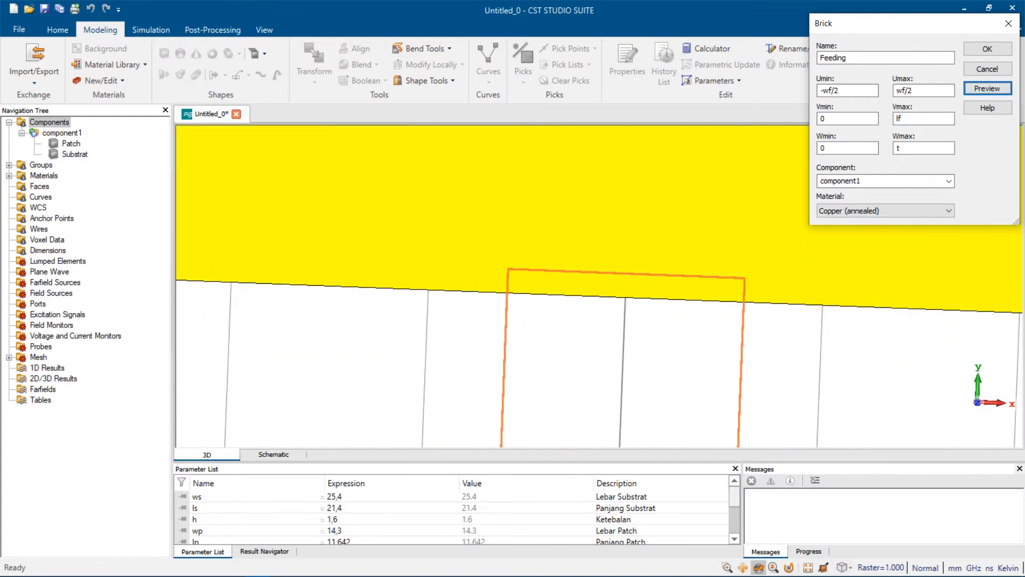
scroll(596, 277, "up", 3)
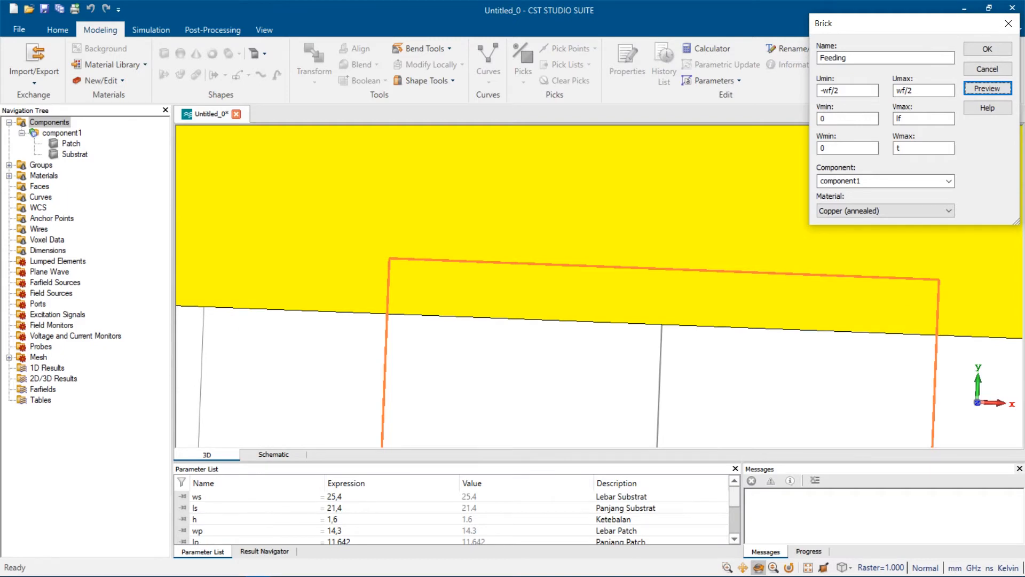
Check the Feeding brick's preview against the patch and substrate edges, and create the brick in annealed copper.
scroll(475, 301, "down", 15)
scroll(502, 330, "up", 5)
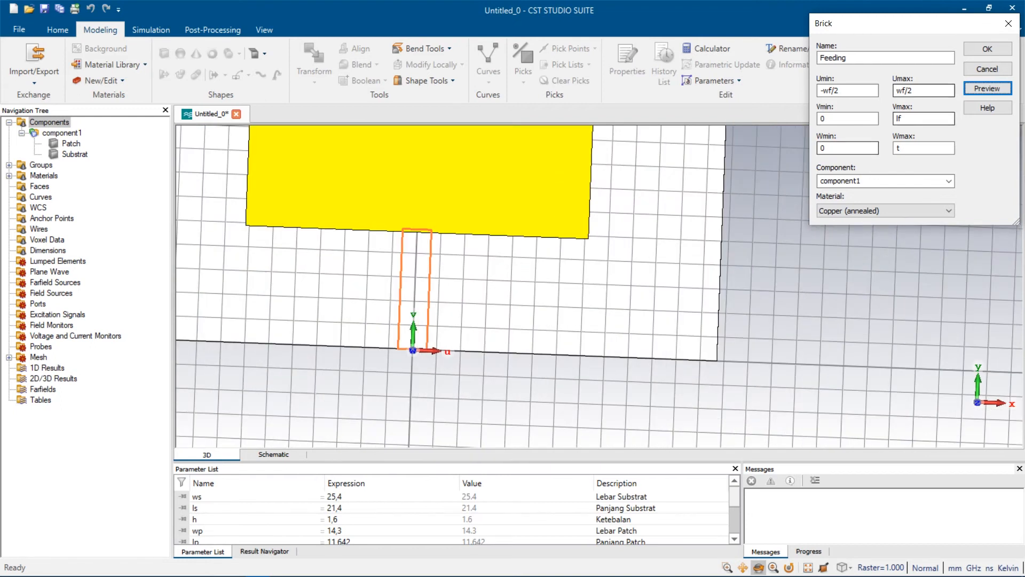
left_click(987, 48)
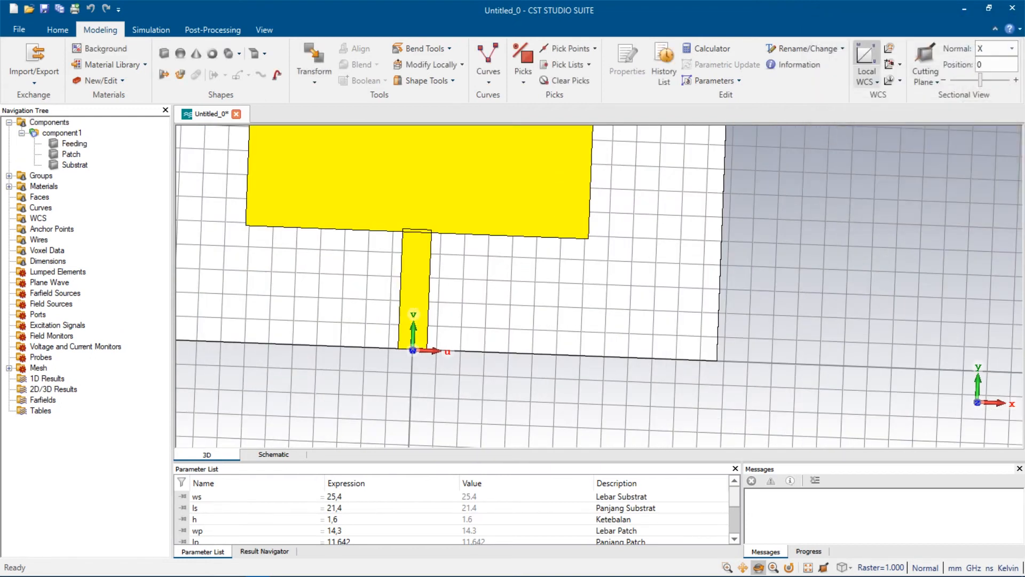
Examine the overlap between the feed line's inner end and the patch's lower edge from several angles.
scroll(411, 234, "up", 6)
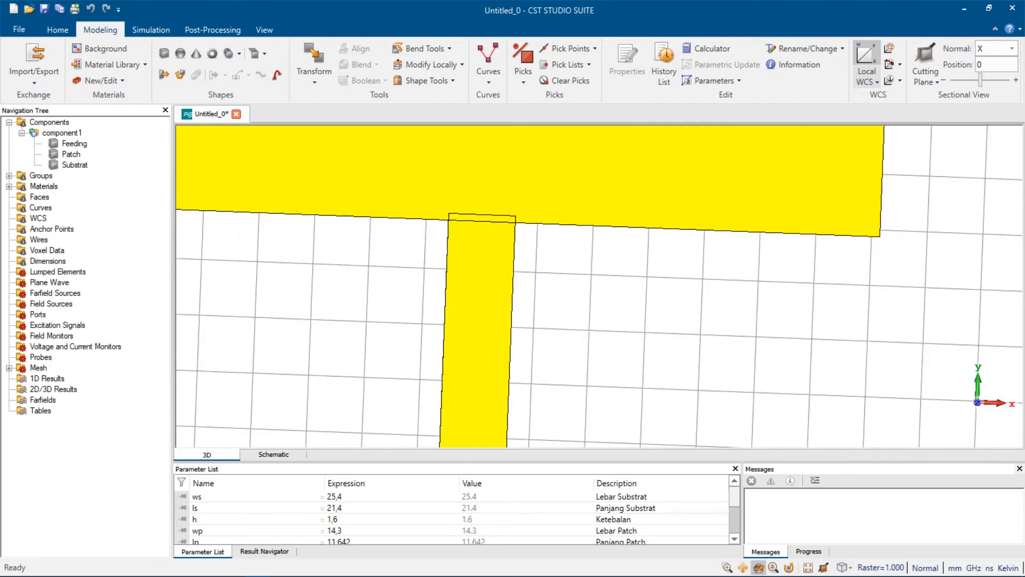
scroll(486, 213, "up", 2)
scroll(445, 214, "down", 3)
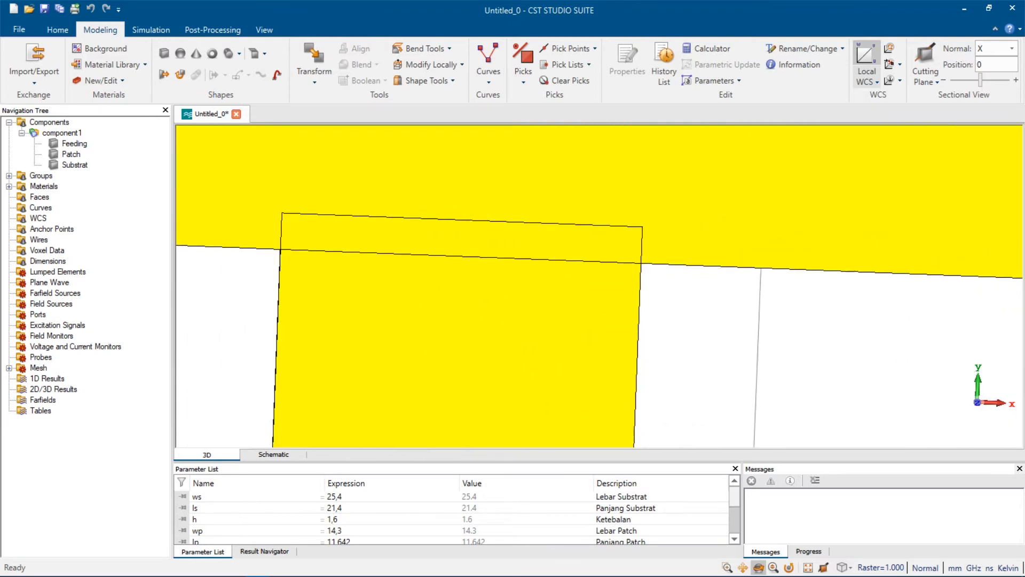
left_click_drag(320, 192, 364, 210)
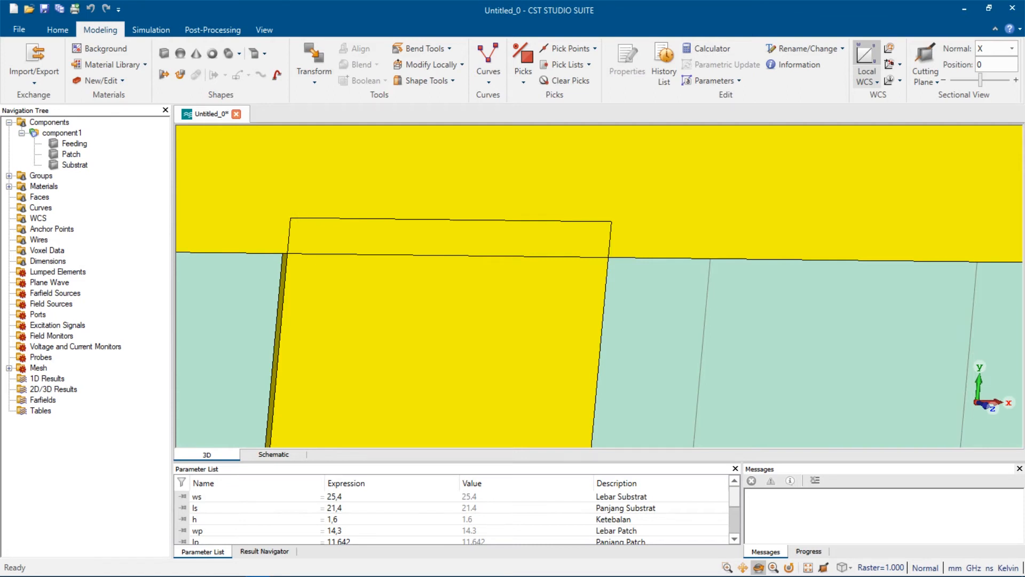
left_click_drag(288, 229, 249, 213)
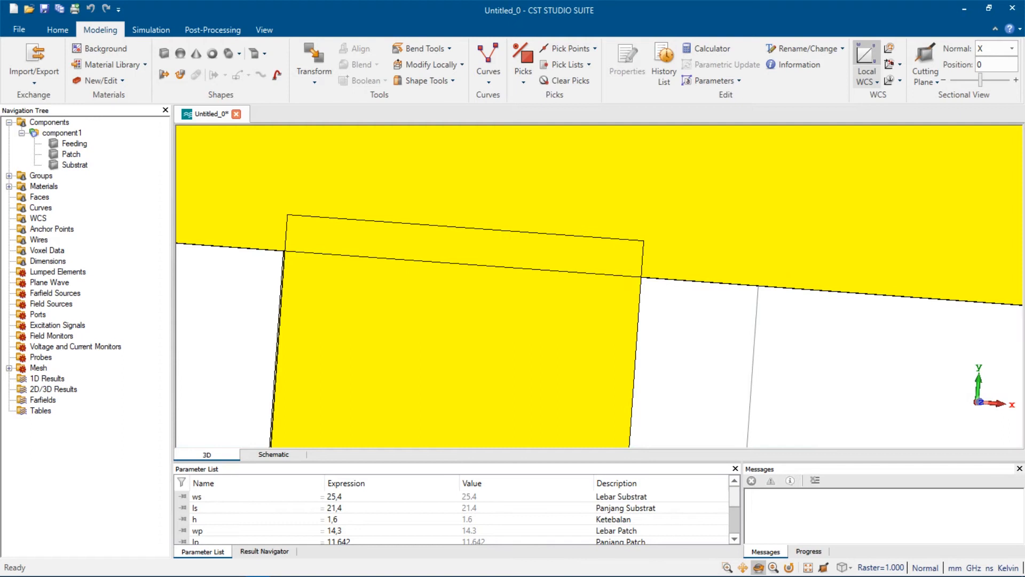
left_click_drag(331, 235, 273, 220)
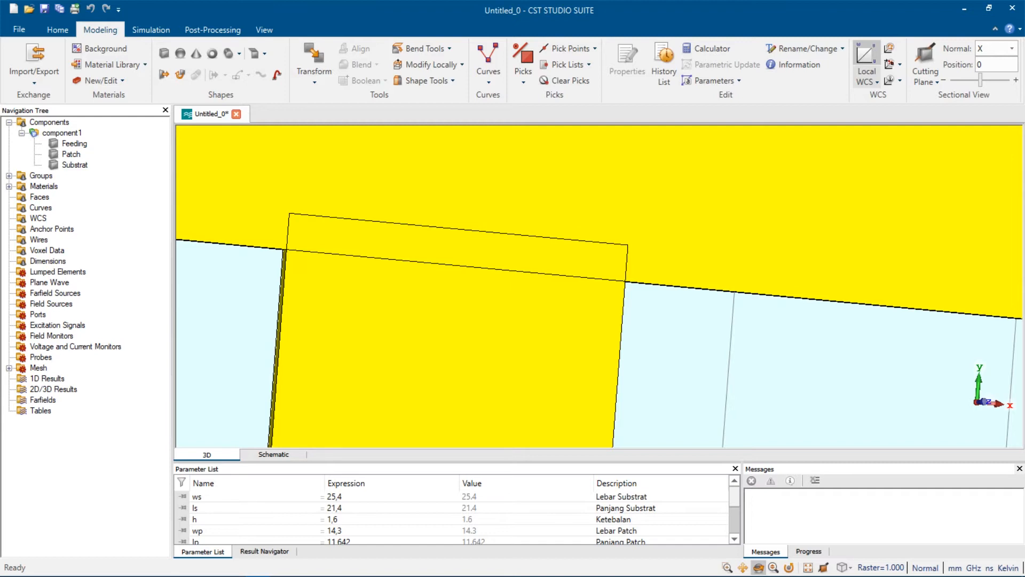
scroll(430, 228, "down", 5)
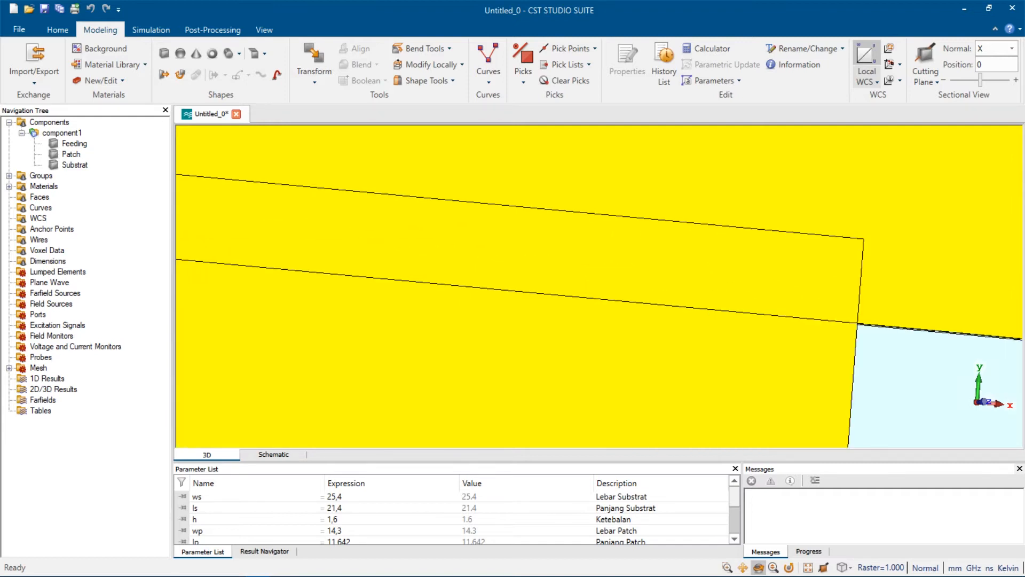
mouse_move(494, 213)
left_mouse_down()
mouse_move(485, 208)
mouse_move(494, 210)
left_mouse_up()
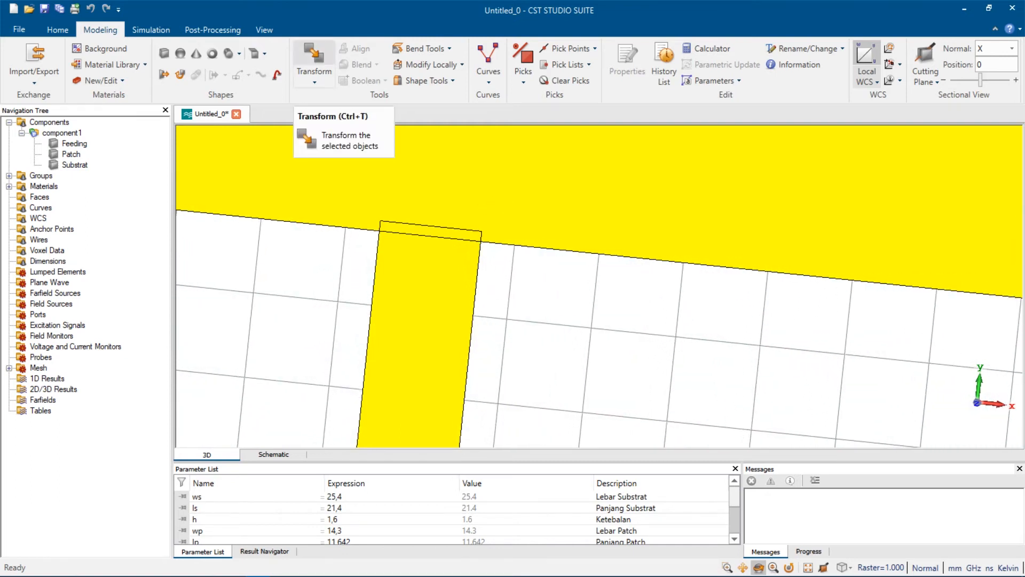
left_click(313, 61)
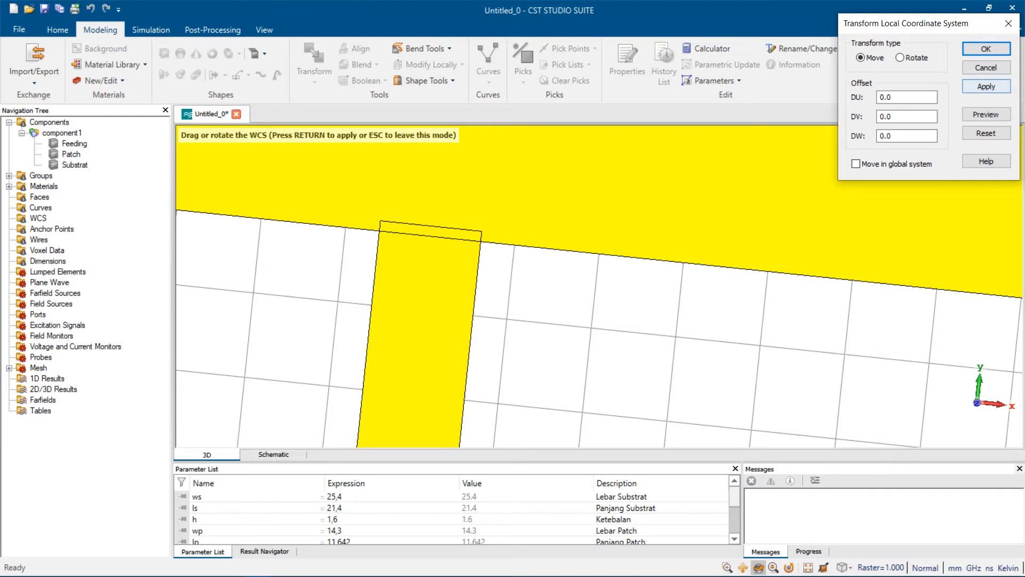
left_click(1008, 23)
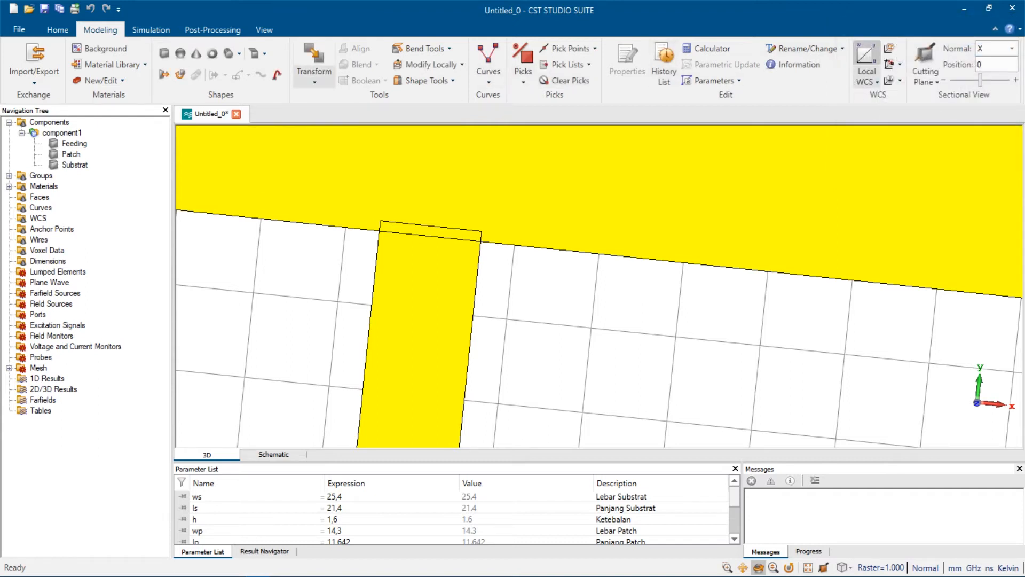
left_click(314, 81)
left_click(333, 112)
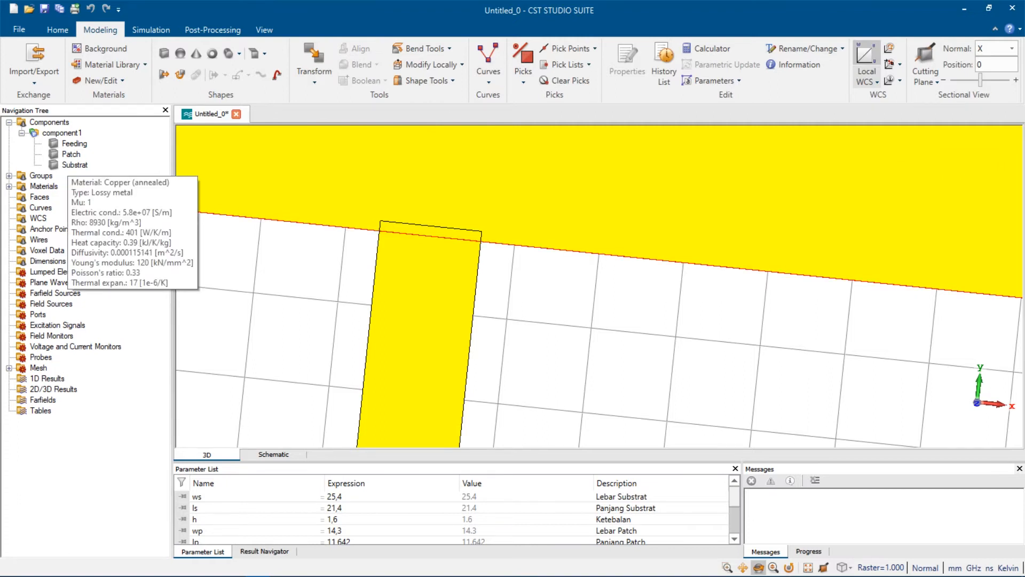
Merge the Feeding brick into the Patch with a Boolean Add.
mouse_move(463, 210)
left_mouse_down()
mouse_move(422, 209)
mouse_move(462, 212)
left_mouse_up()
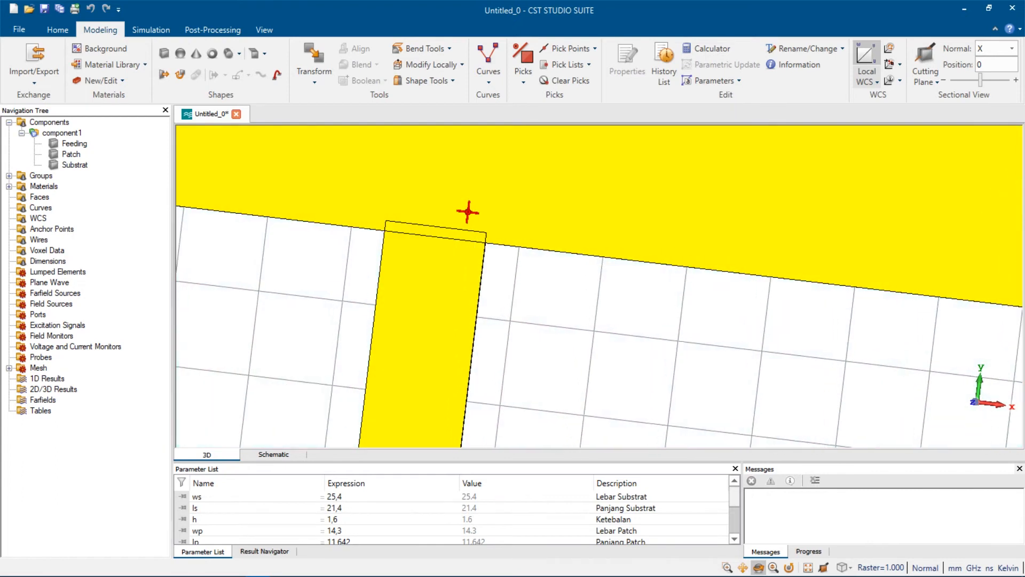
double_click(461, 211)
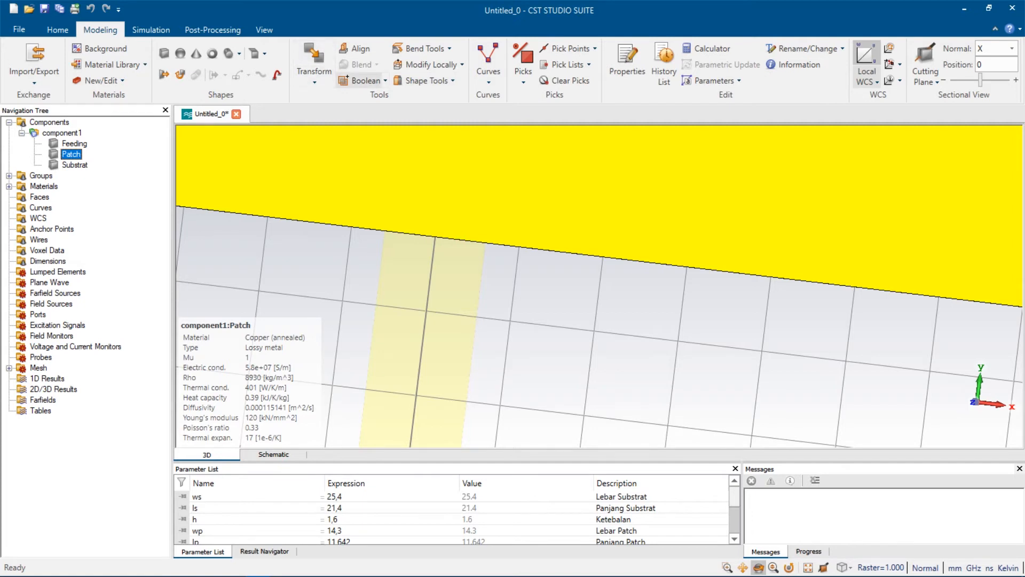
left_click(364, 80)
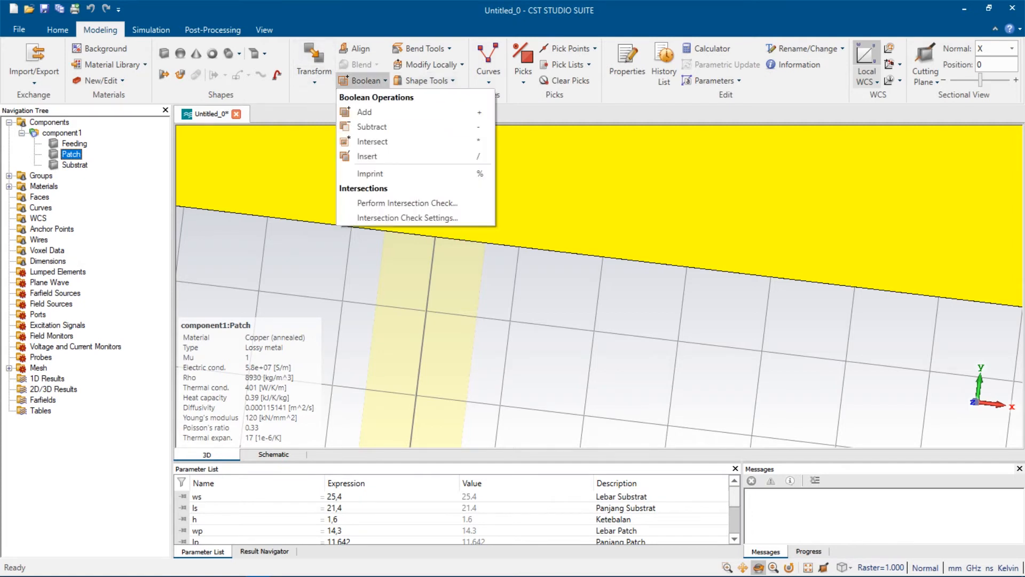
left_click(364, 111)
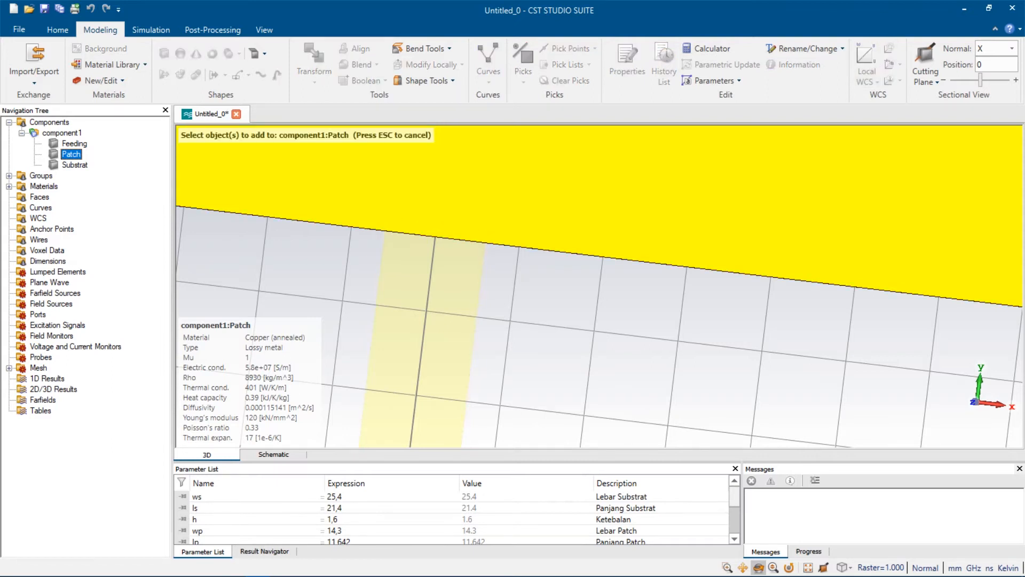
left_click(423, 331)
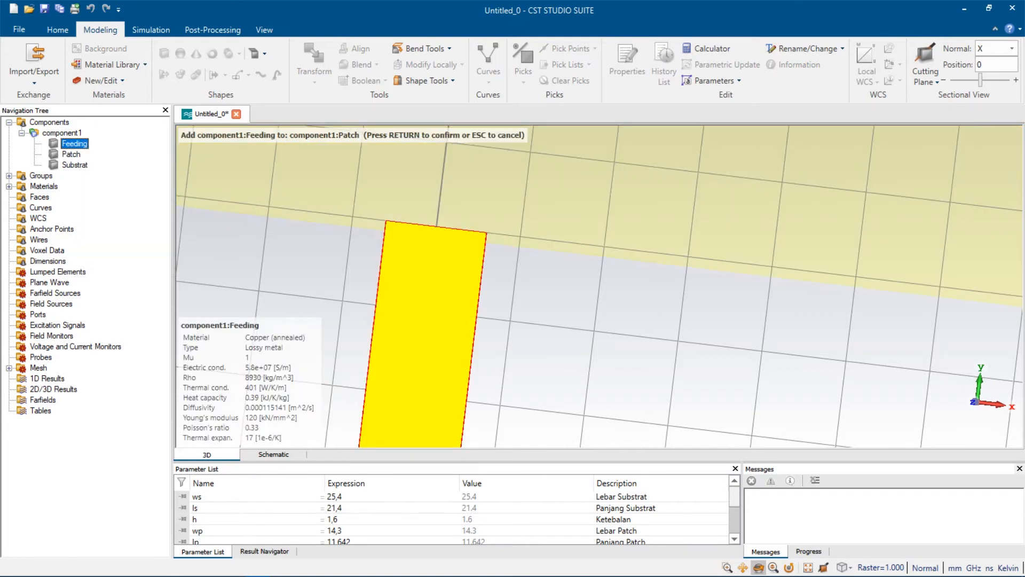
key("Return")
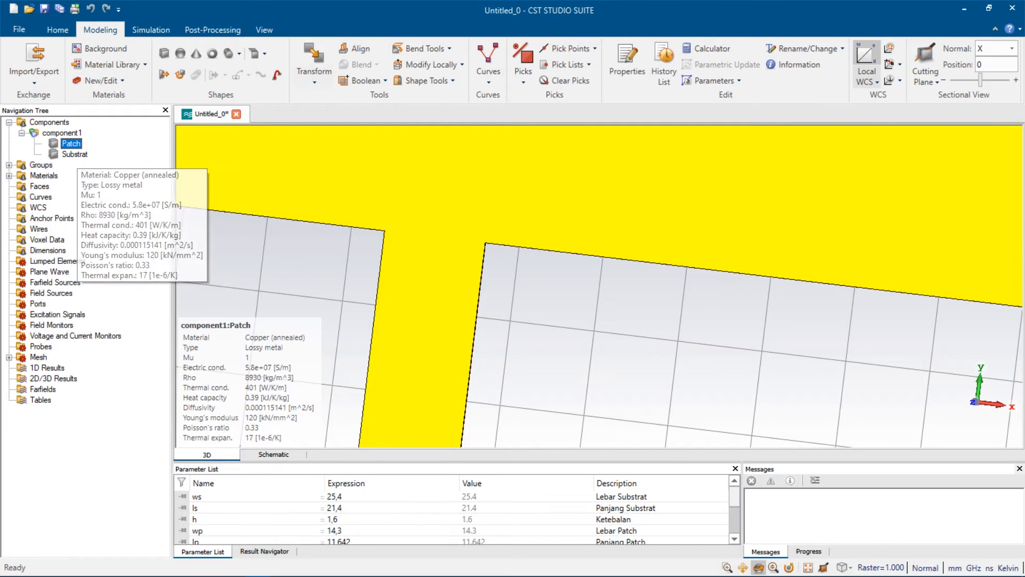
left_click_drag(425, 227, 428, 231)
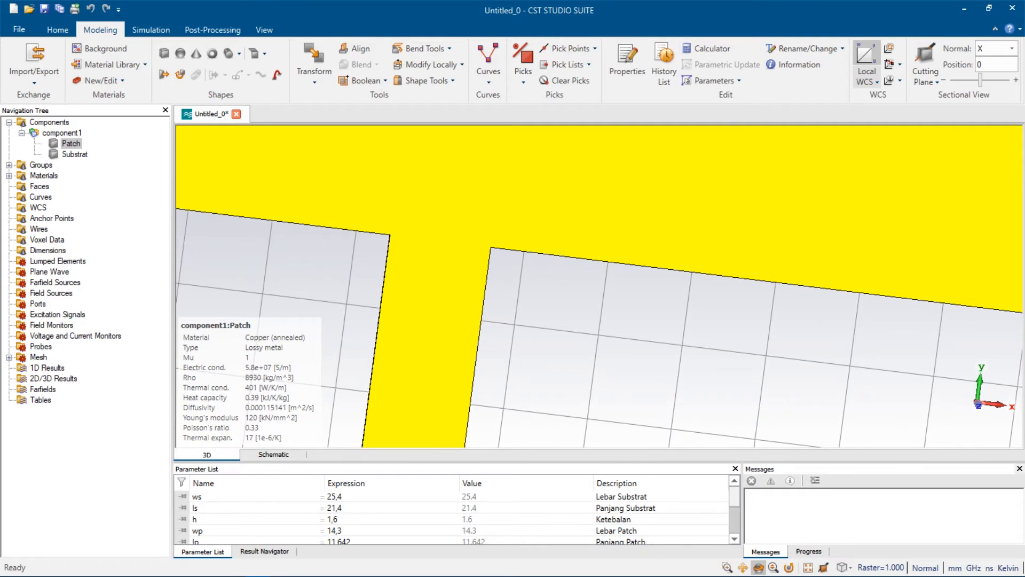
Show the whole antenna from the front and deactivate the local working coordinate system.
key("5")
key("space")
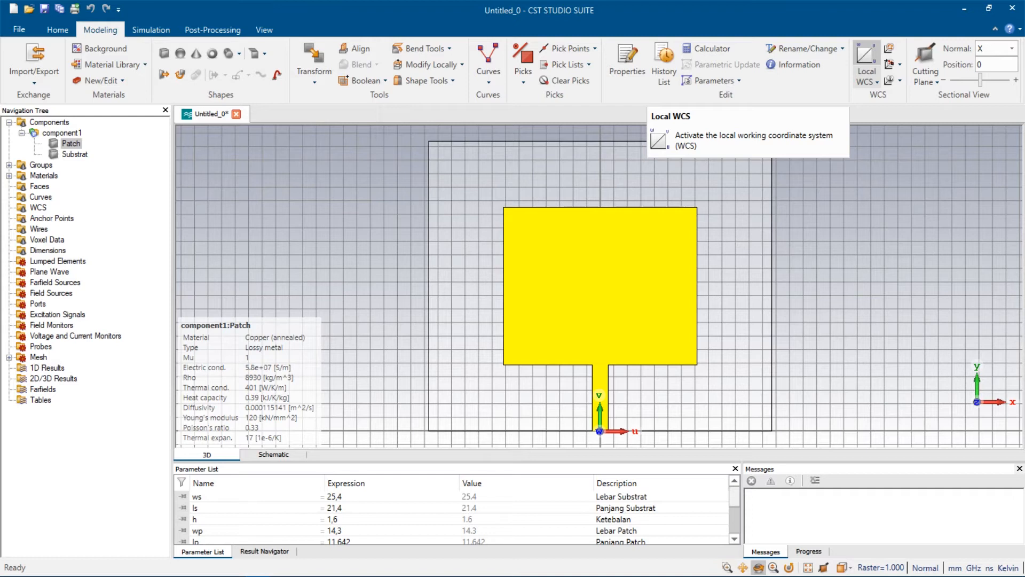
left_click(865, 58)
Pick the end point on the substrate surface at the corner where the patch's lower edge meets the feed line's left side.
left_click_drag(650, 379, 653, 369)
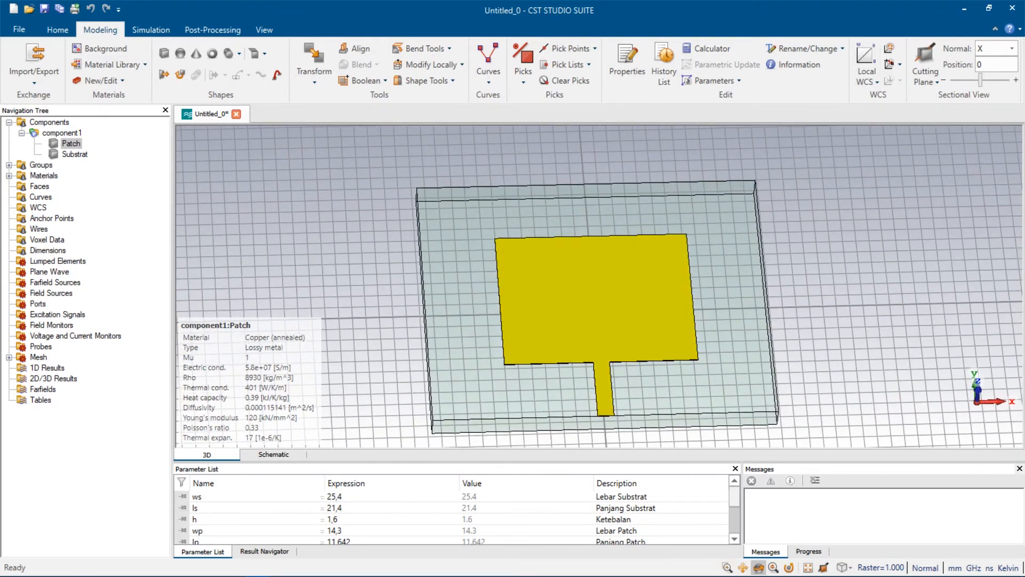
scroll(593, 369, "up", 10)
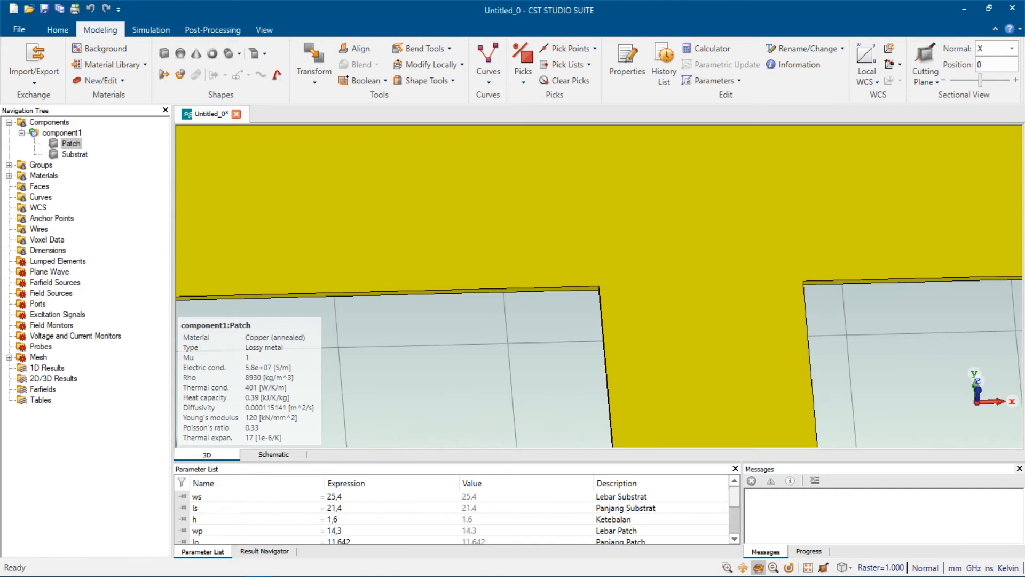
left_click_drag(602, 297, 657, 271)
scroll(610, 265, "up", 5)
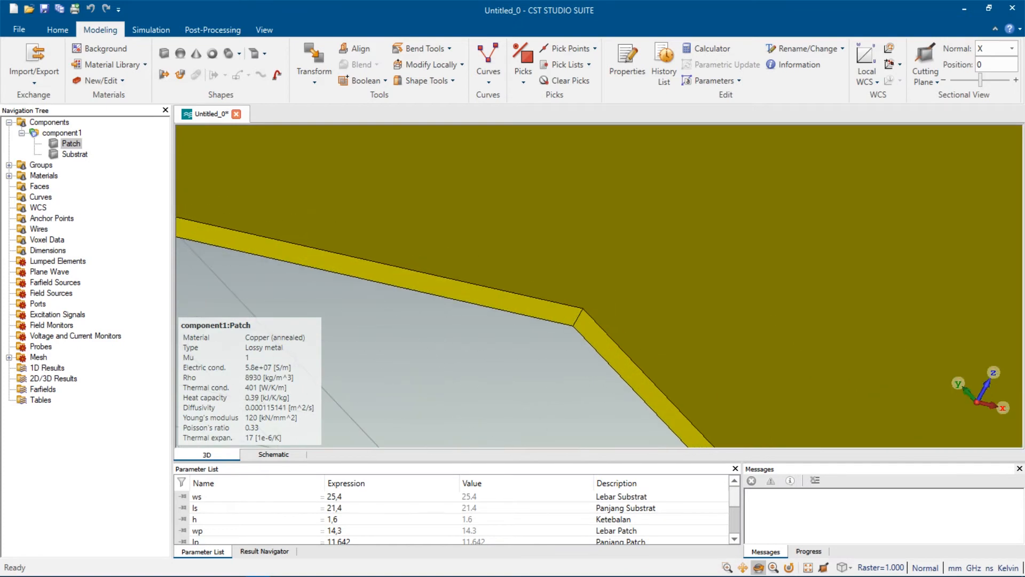
scroll(598, 267, "up", 5)
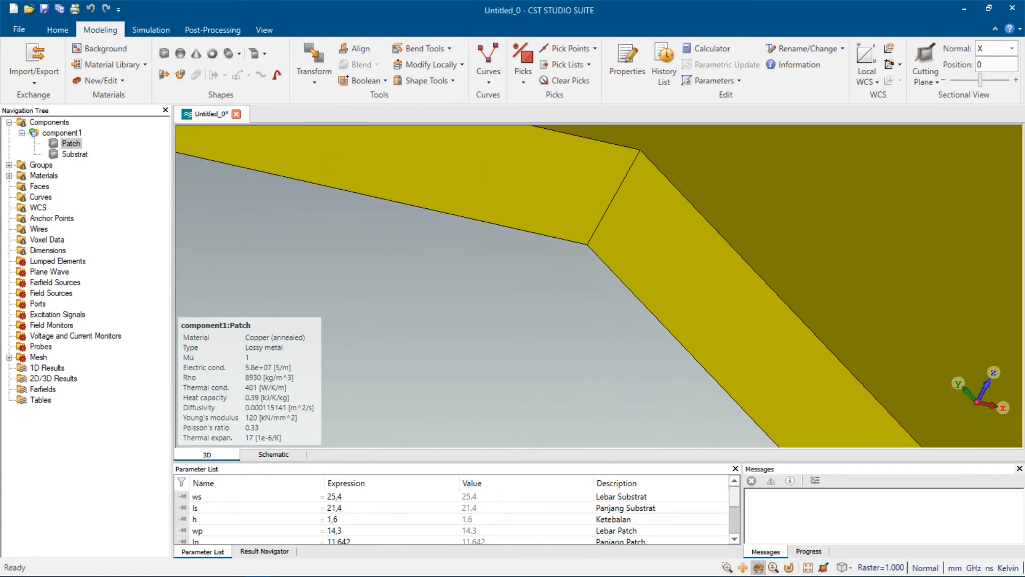
scroll(618, 157, "up", 3)
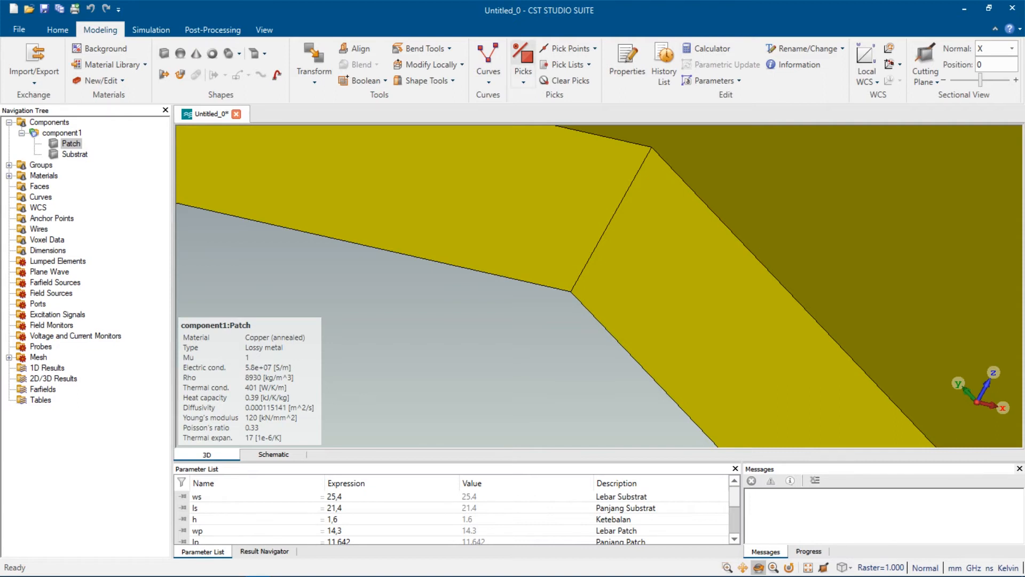
left_click(571, 49)
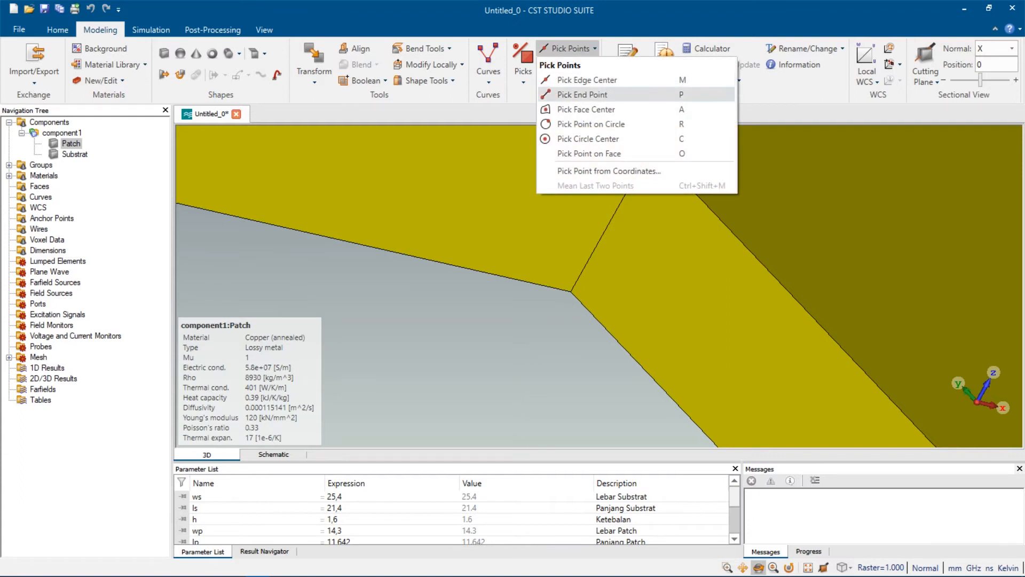
left_click(582, 95)
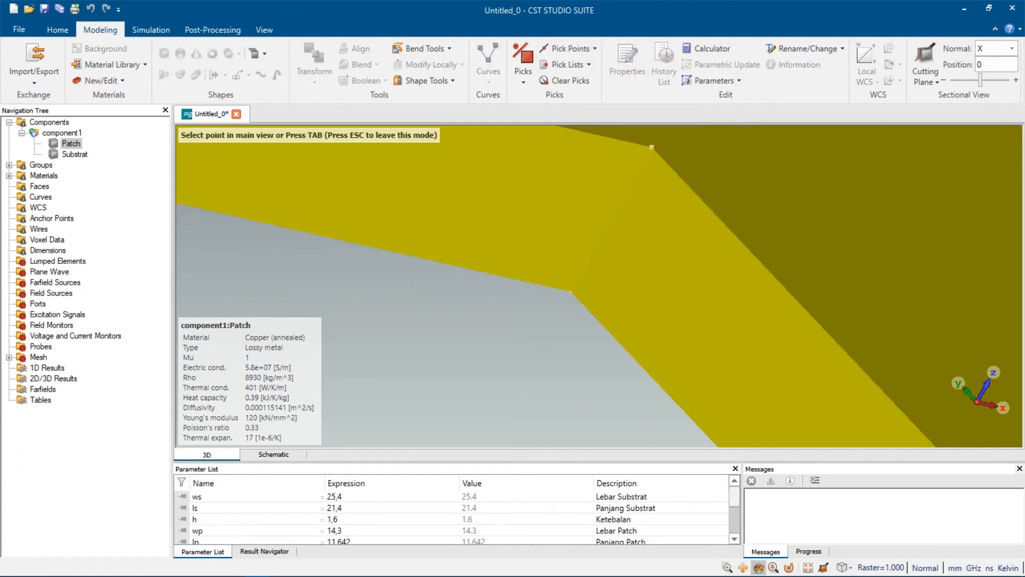
left_click(570, 292)
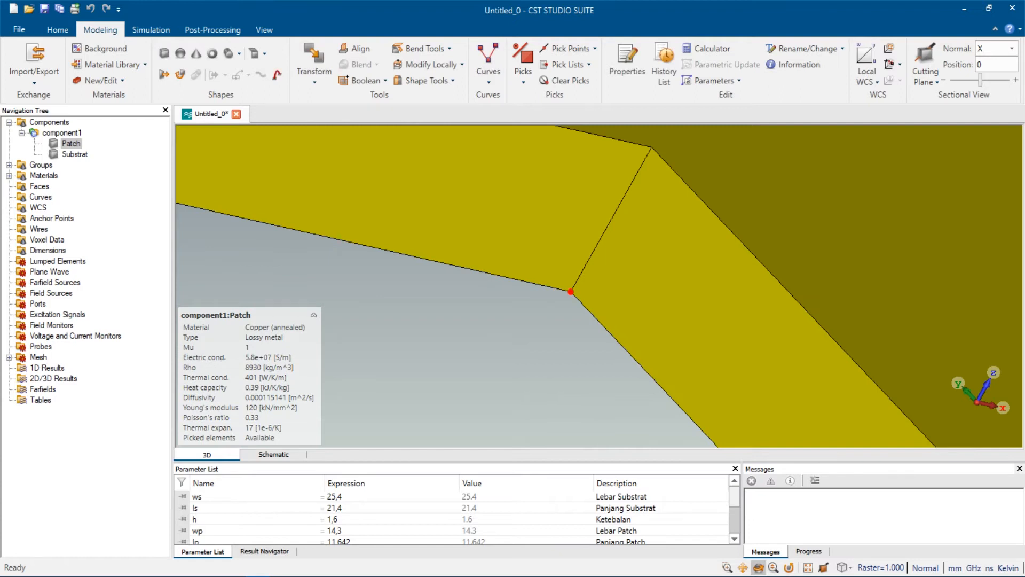
left_click(569, 48)
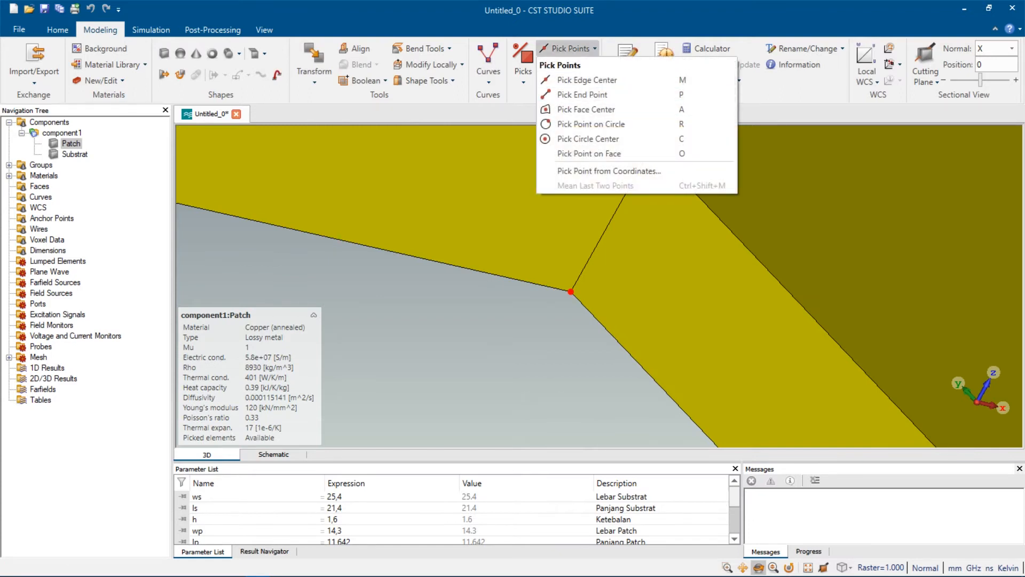
key("Escape")
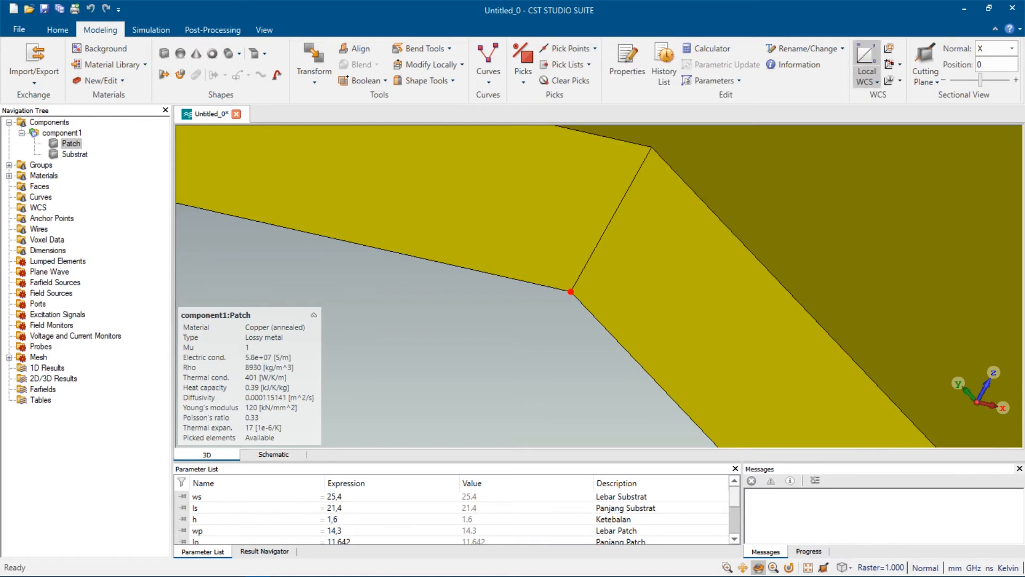
Activate the local working coordinate system at the picked corner point and check its origin from the front.
left_click(866, 59)
mouse_move(634, 224)
left_mouse_down()
mouse_move(603, 257)
mouse_move(573, 266)
left_mouse_up()
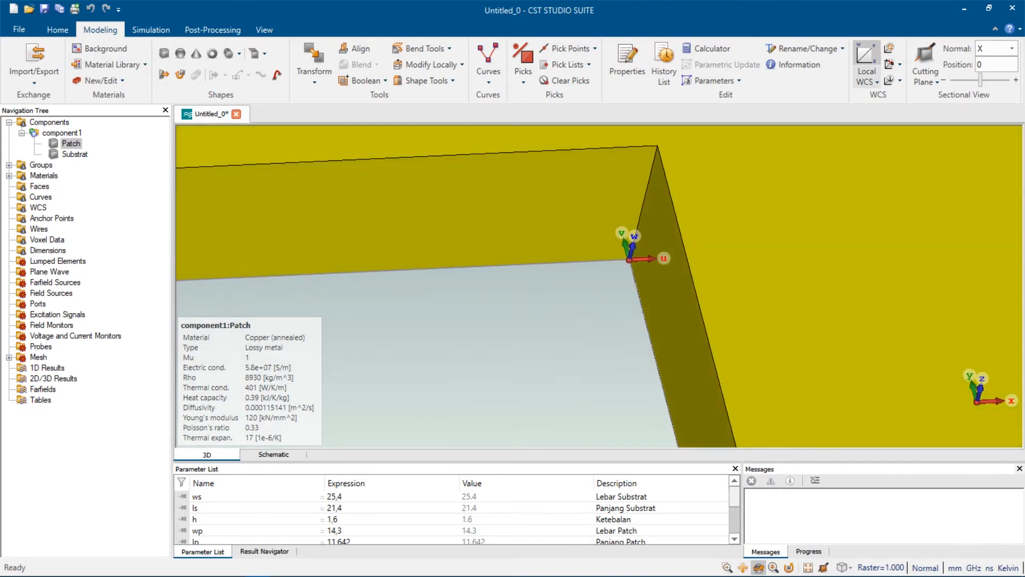
scroll(730, 264, "down", 5)
left_click_drag(758, 238, 738, 259)
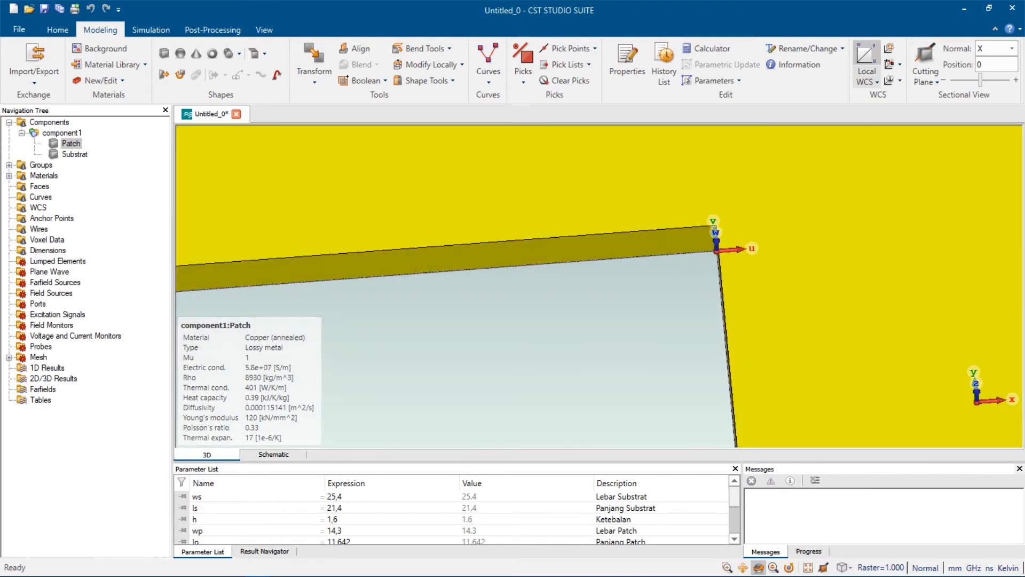
left_click_drag(803, 272, 793, 277)
scroll(794, 278, "down", 5)
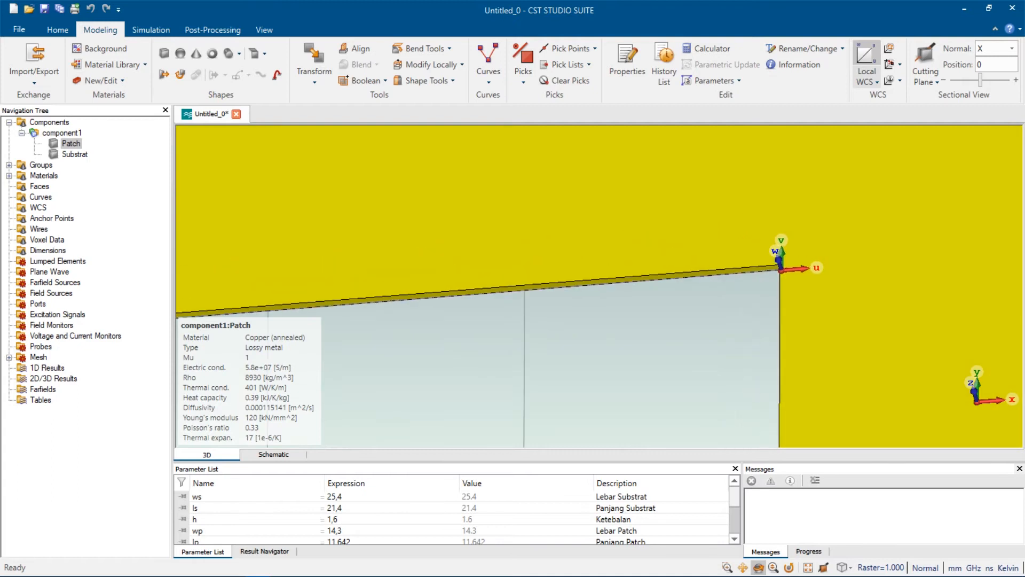
key("5")
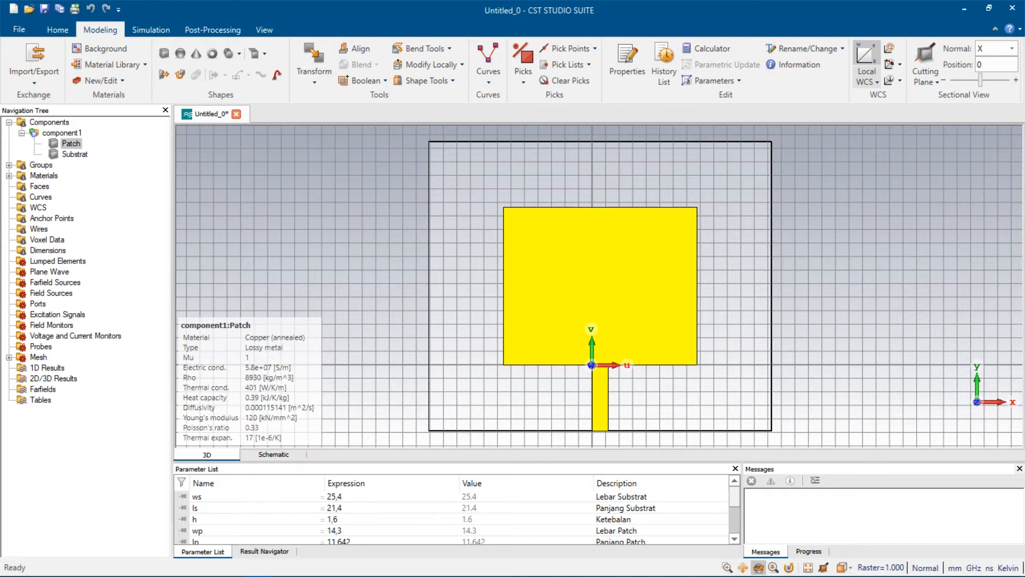
scroll(602, 364, "up", 15)
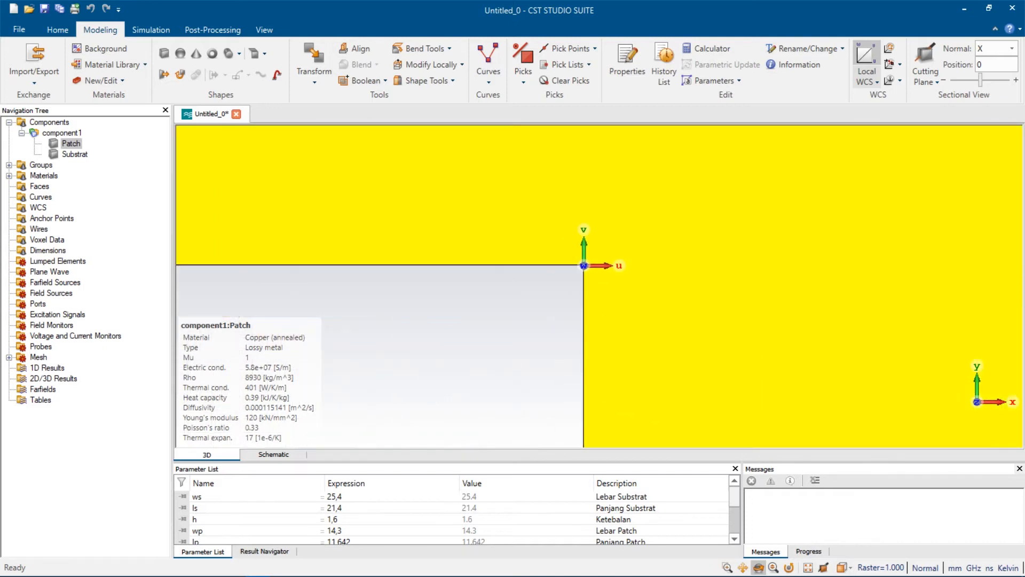
Start a new brick at the local coordinate origin at the patch–feed junction corner and name it Insert Feeding.
left_click_drag(566, 299, 582, 282)
scroll(566, 279, "up", 10)
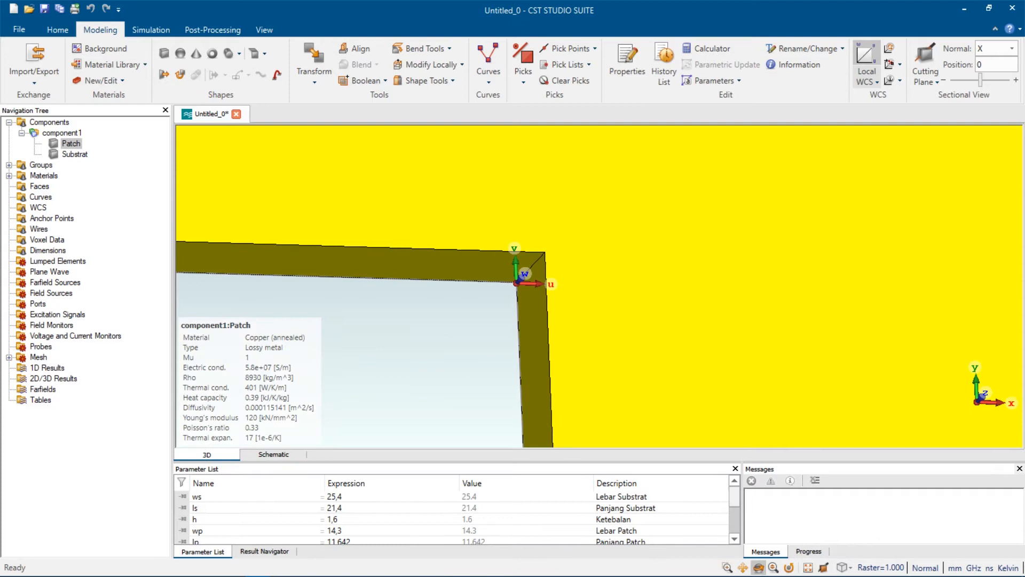
scroll(497, 227, "down", 6)
scroll(485, 213, "up", 3)
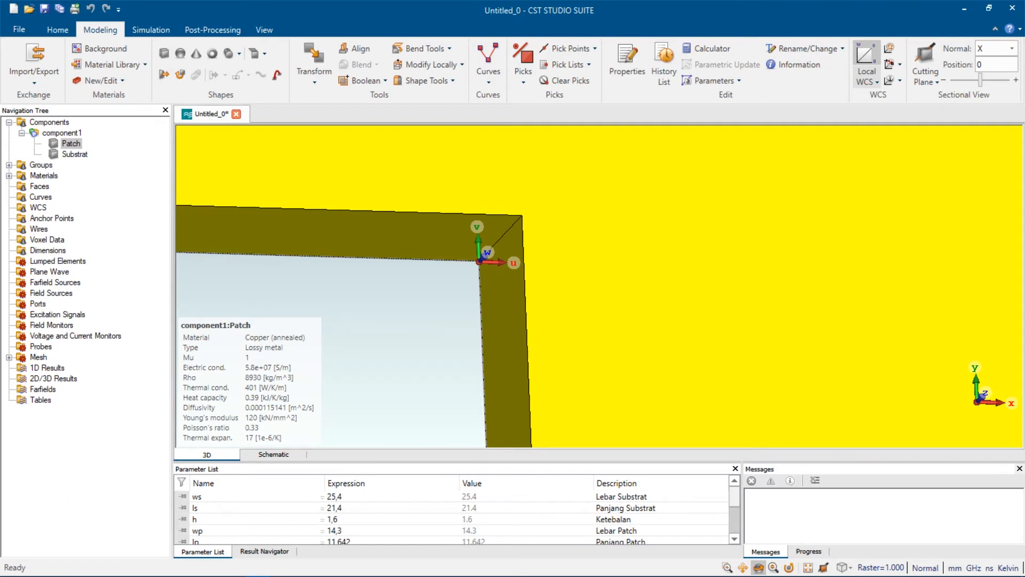
left_click(164, 53)
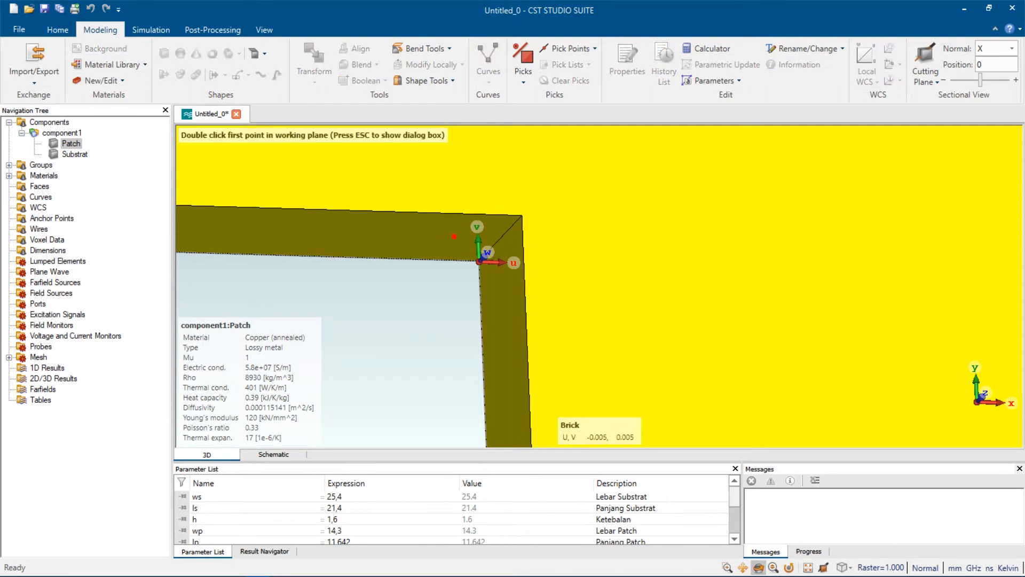
key("Escape")
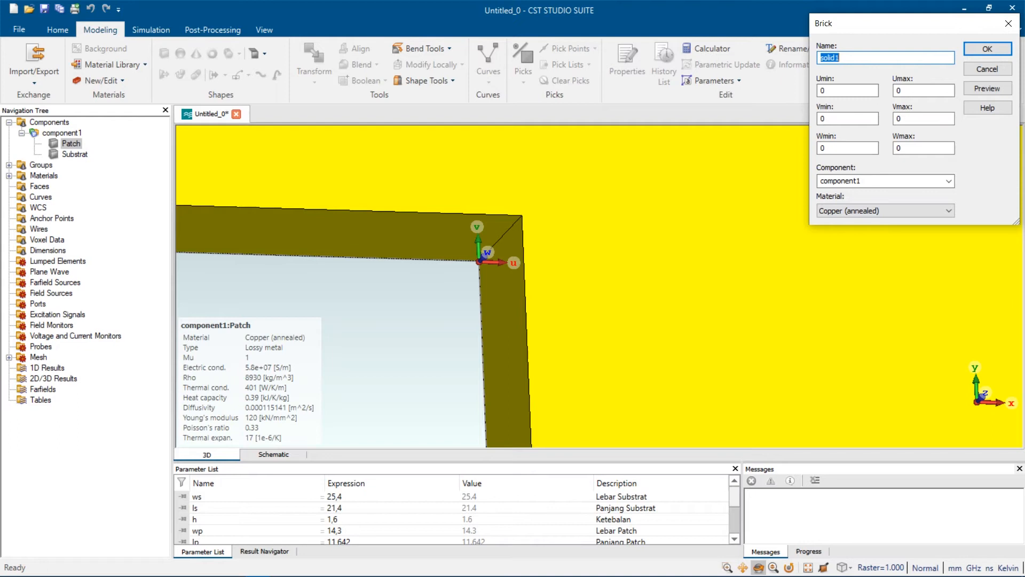
type("INsert")
left_click(829, 57)
key("BackSpace")
type("ng")
key("End")
type("Feeding")
key("Tab")
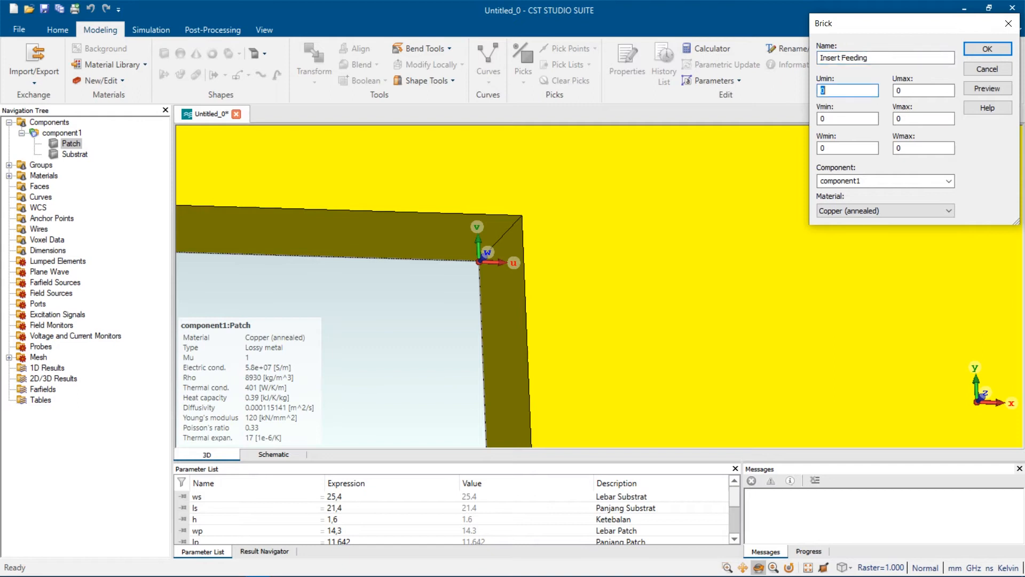
Set the Insert Feeding brick's Umin to -wif, Vmax to -lif and Wmax to t.
key("BackSpace")
type("-if")
left_click(909, 119)
type("-lf")
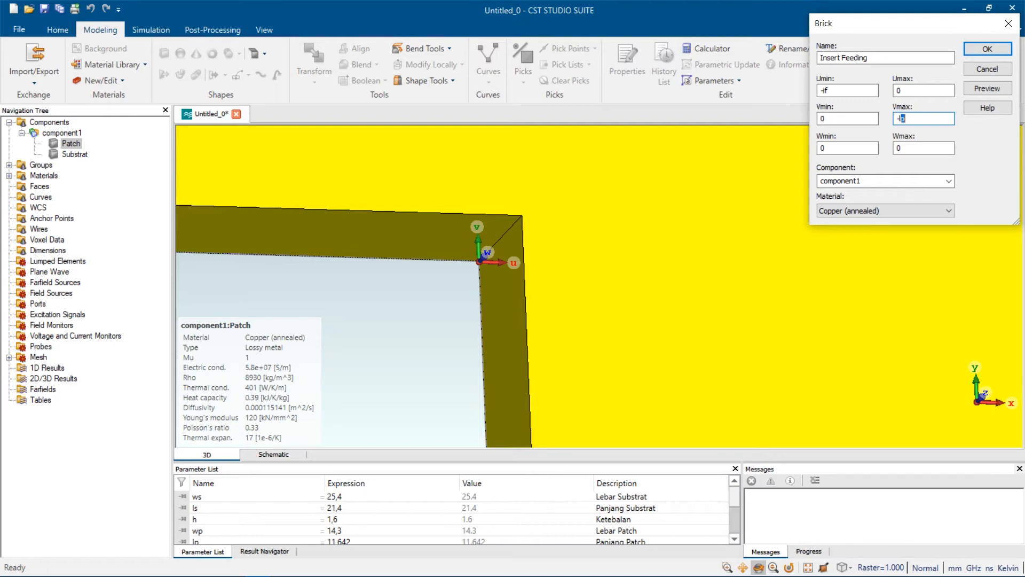
left_click(830, 91)
key("Left")
key("BackSpace")
type("w")
left_click(903, 118)
key("Left")
type("i")
left_click(899, 148)
key("BackSpace")
type("t")
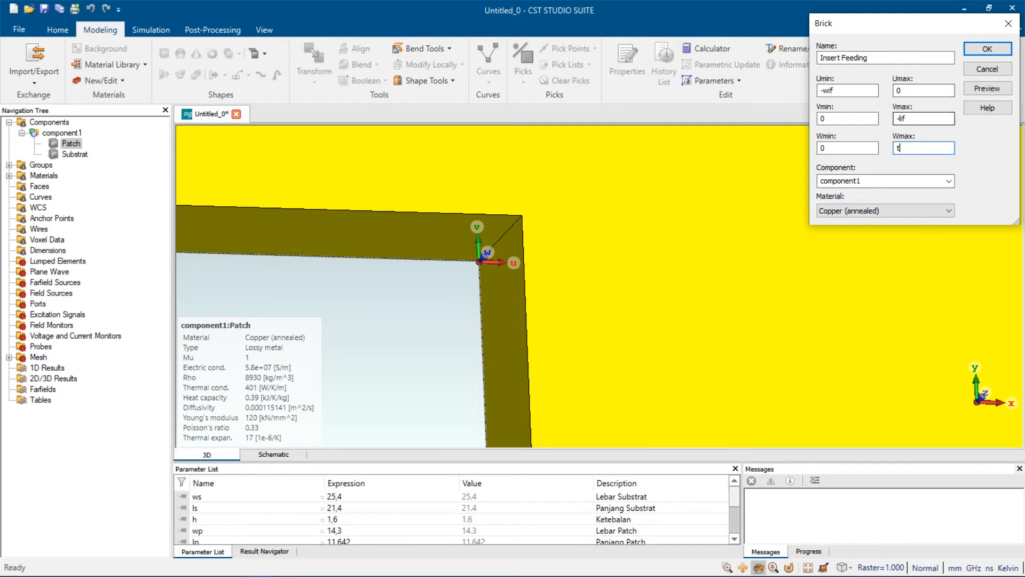
Preview the brick and define the missing parameter wif as 1 with the description Lebar Insert Feeding.
left_click(987, 88)
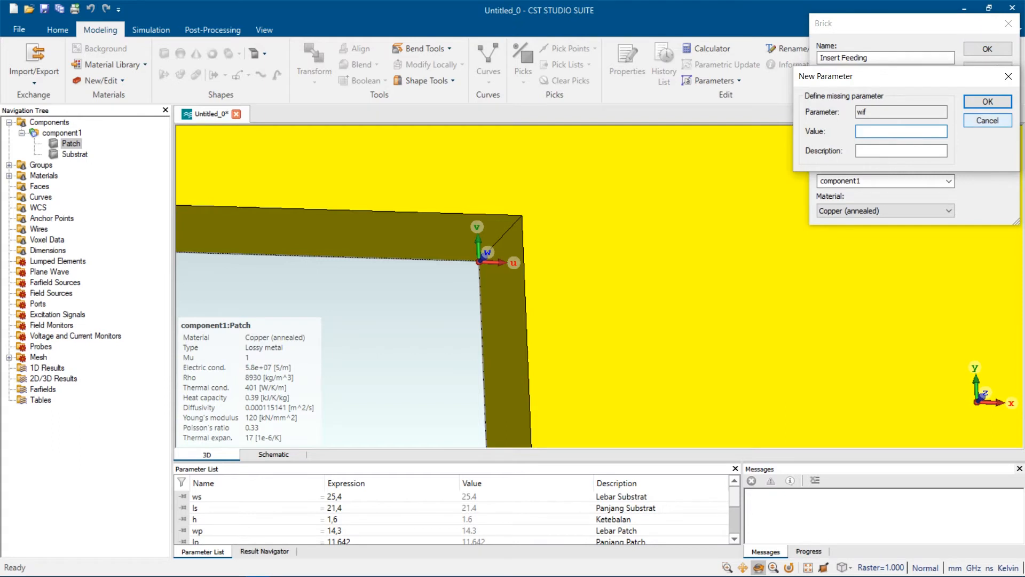
type("1")
key("Tab")
type("Lebar ")
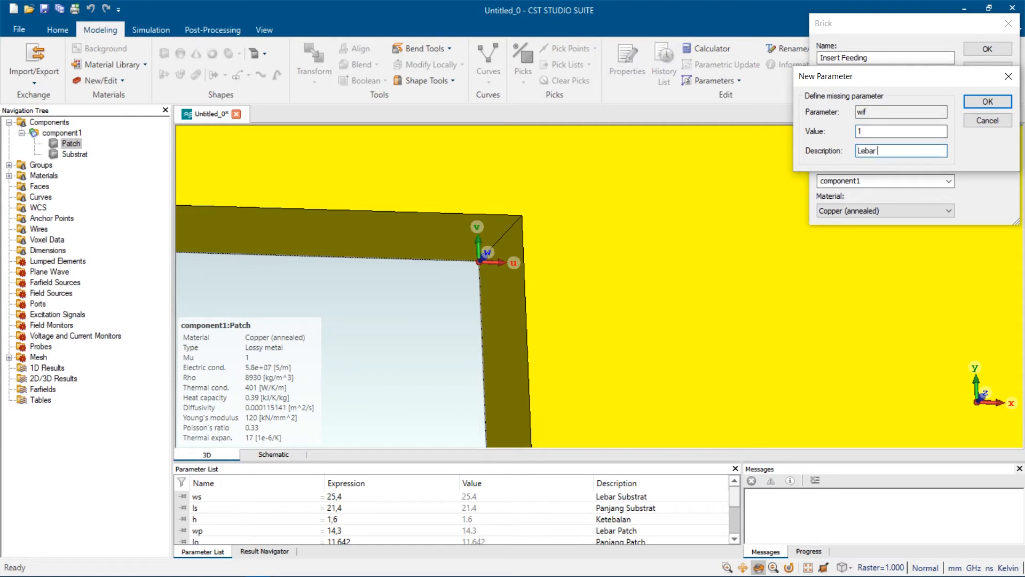
type("Inssert Feeding")
key("Return")
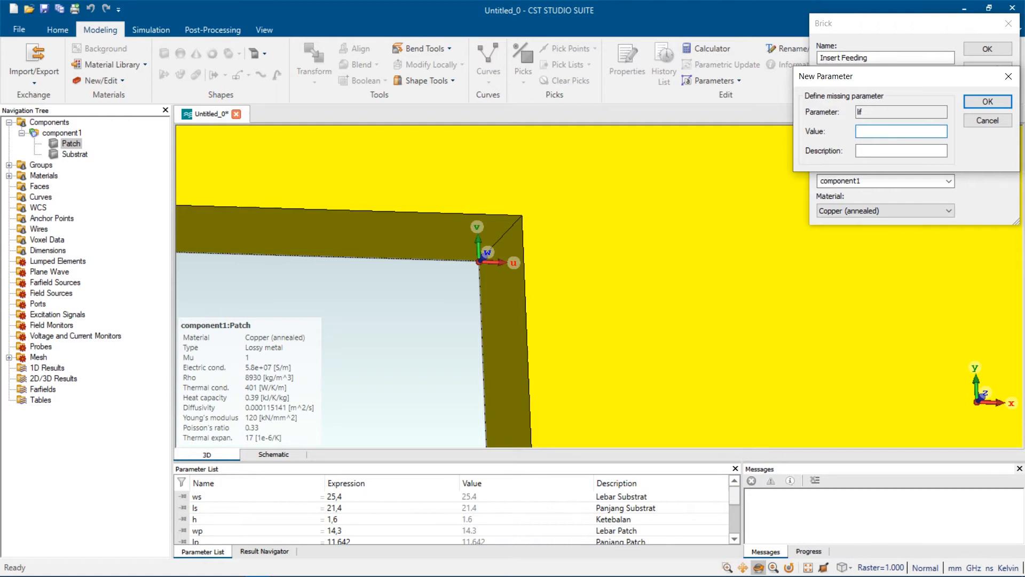
Define the missing parameter lif as 1,38 with the description Panjang Feeding.
type("1,38")
key("alt+Tab")
key("alt+Tab")
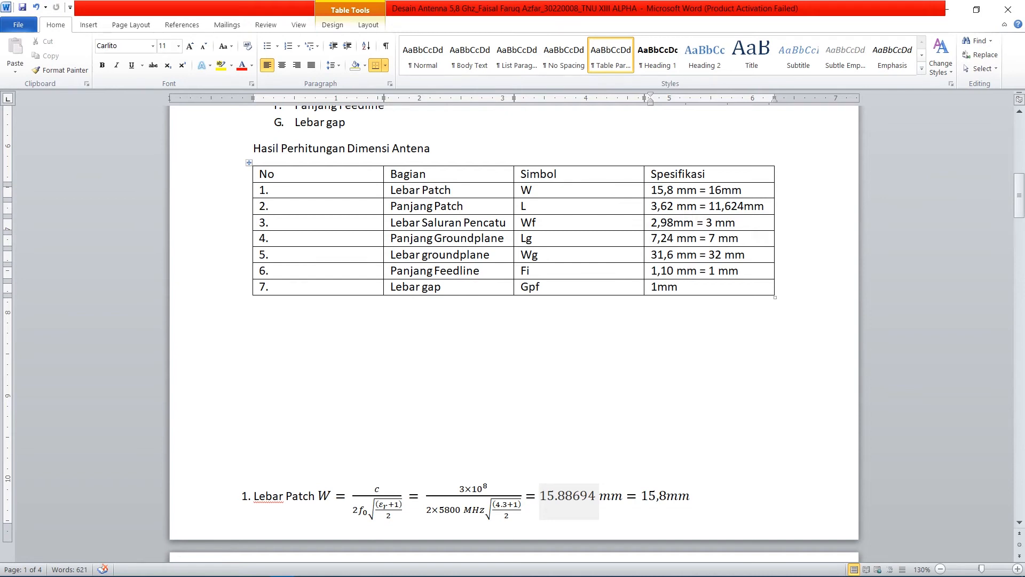
key("alt+Tab")
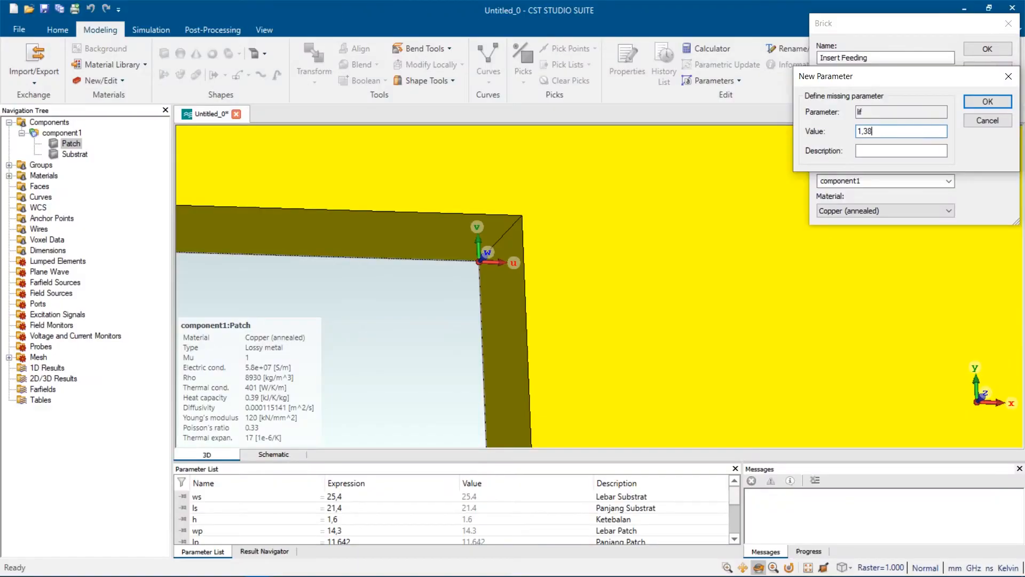
type("PAnjan")
left_click(862, 150)
key("BackSpace")
type("ang Feeding")
key("Return")
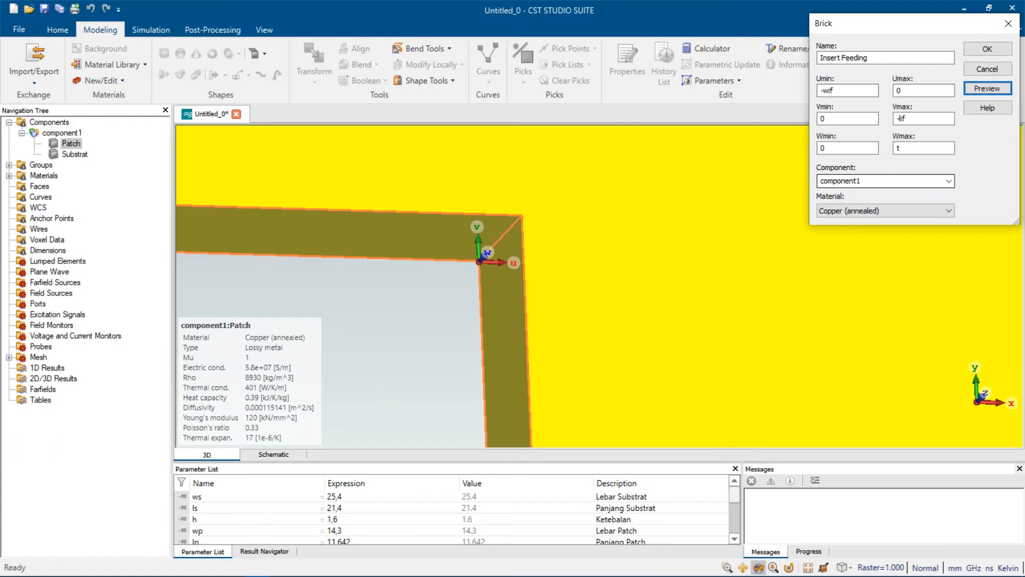
Change the brick's Vmax to lif so it extends into the patch, and create the brick.
scroll(421, 307, "down", 8)
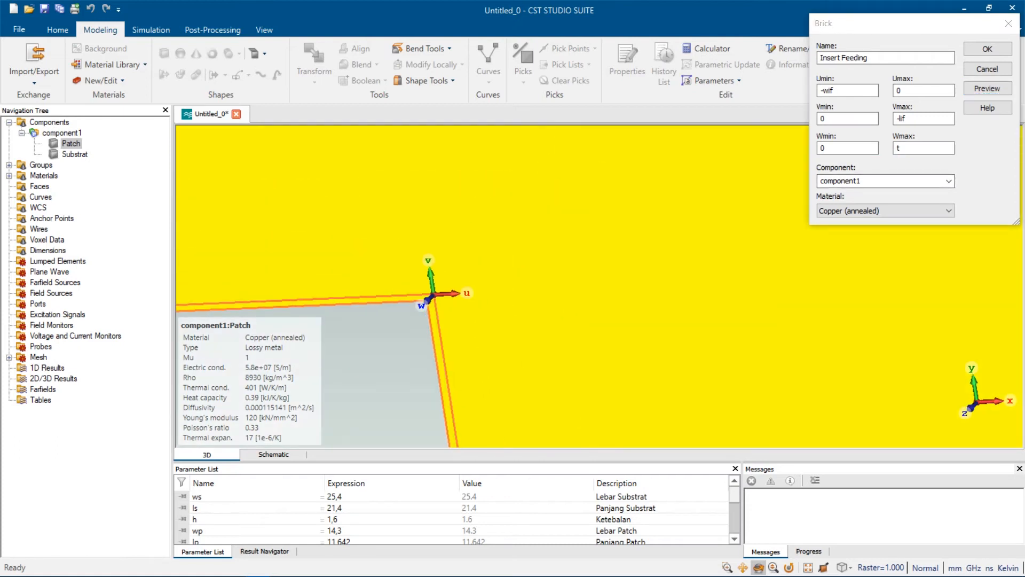
mouse_move(455, 294)
left_mouse_down()
mouse_move(439, 320)
mouse_move(452, 300)
left_mouse_up()
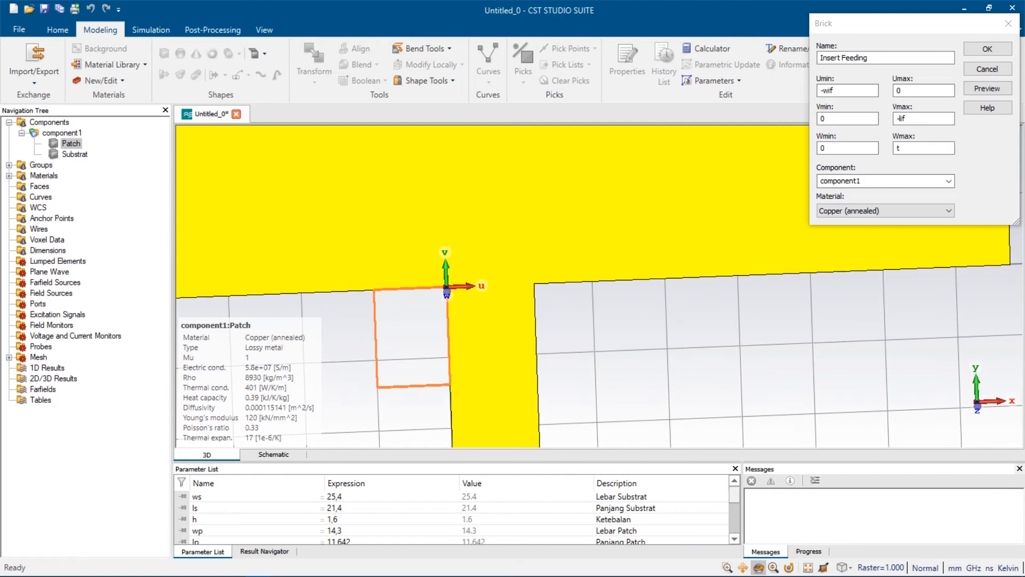
key("5")
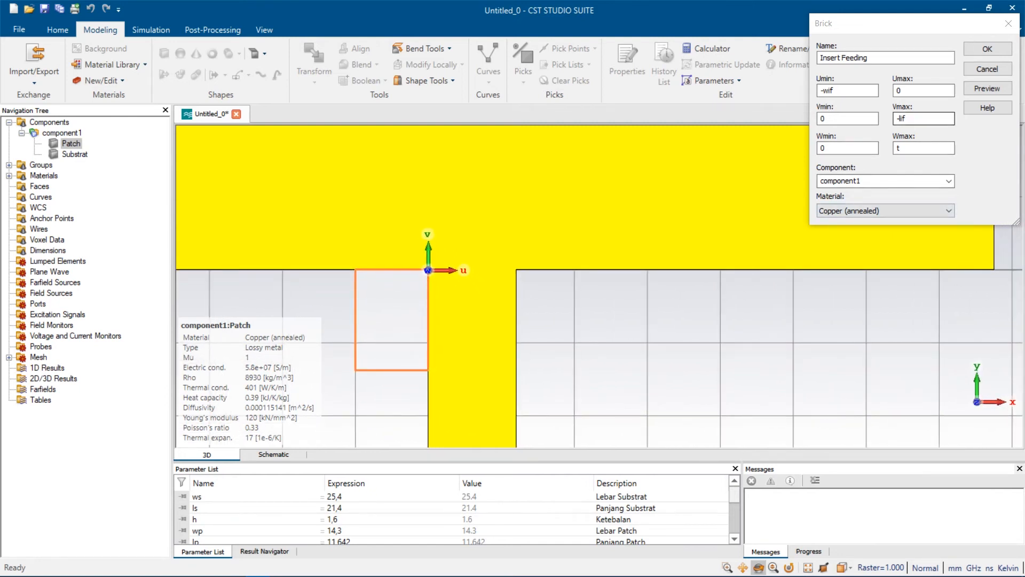
left_click(924, 119)
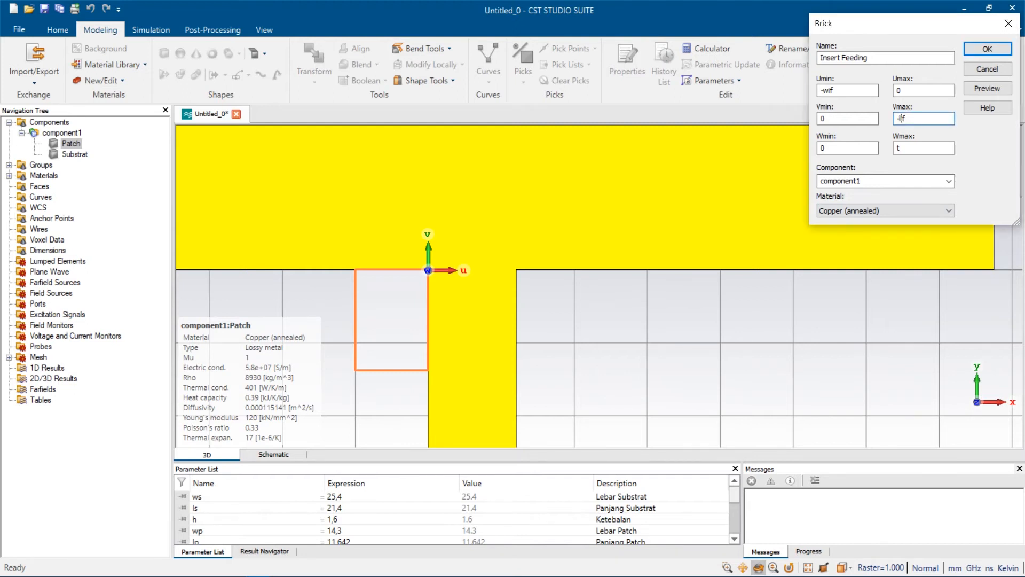
key("BackSpace")
left_click(987, 89)
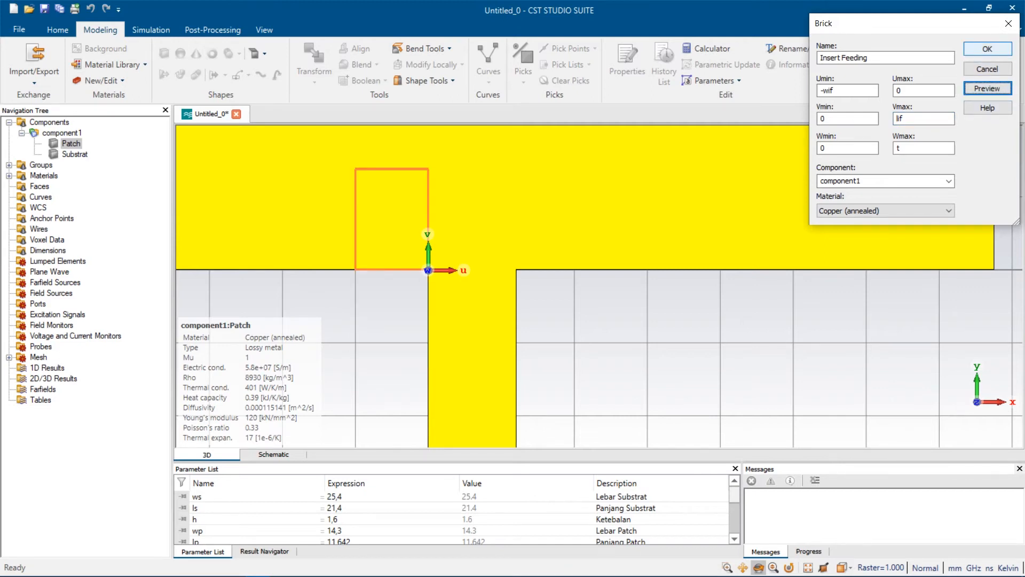
left_click(987, 48)
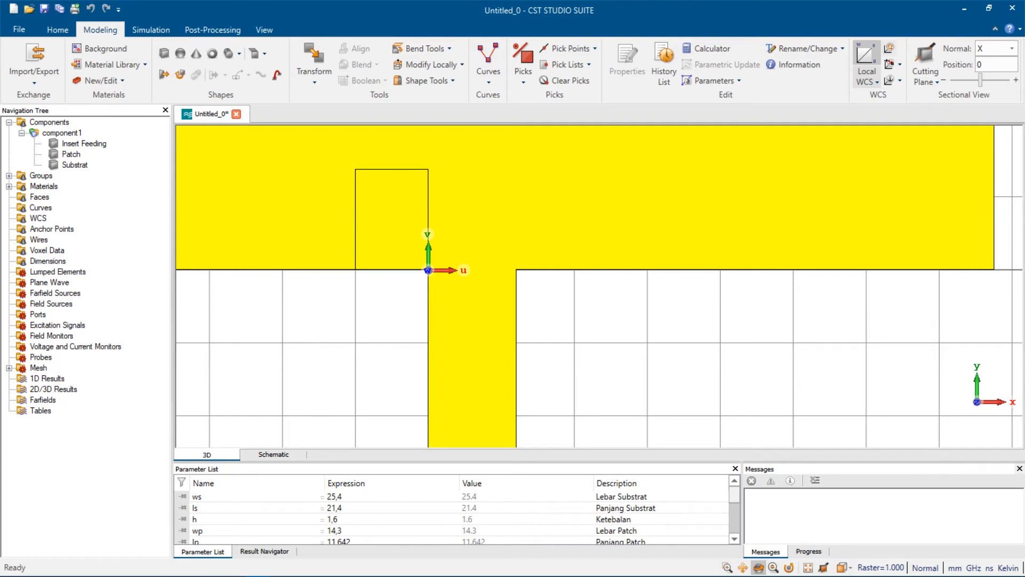
Deactivate the local working coordinate system and select the Insert Feeding brick.
left_click(865, 56)
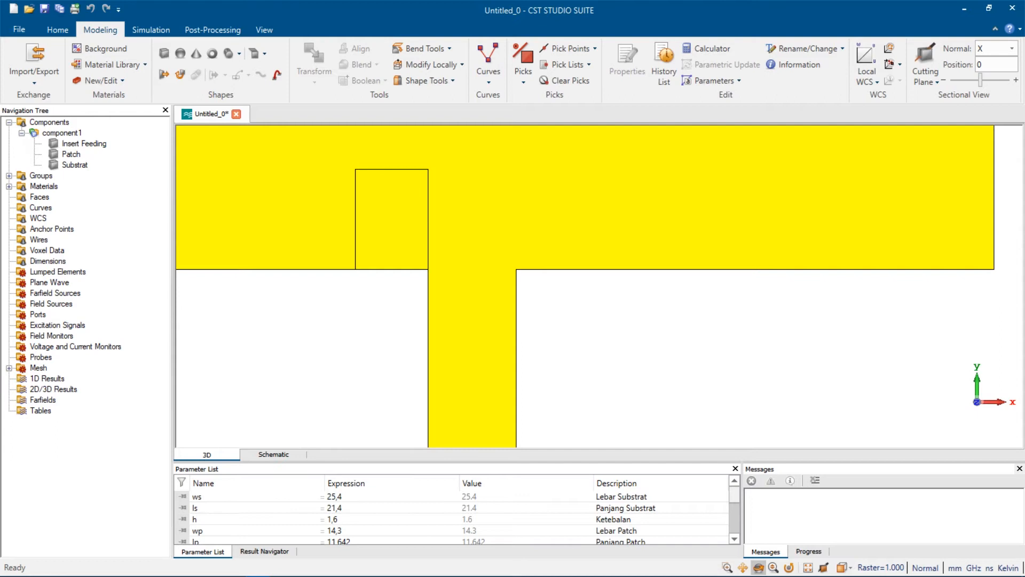
left_click_drag(508, 244, 508, 242)
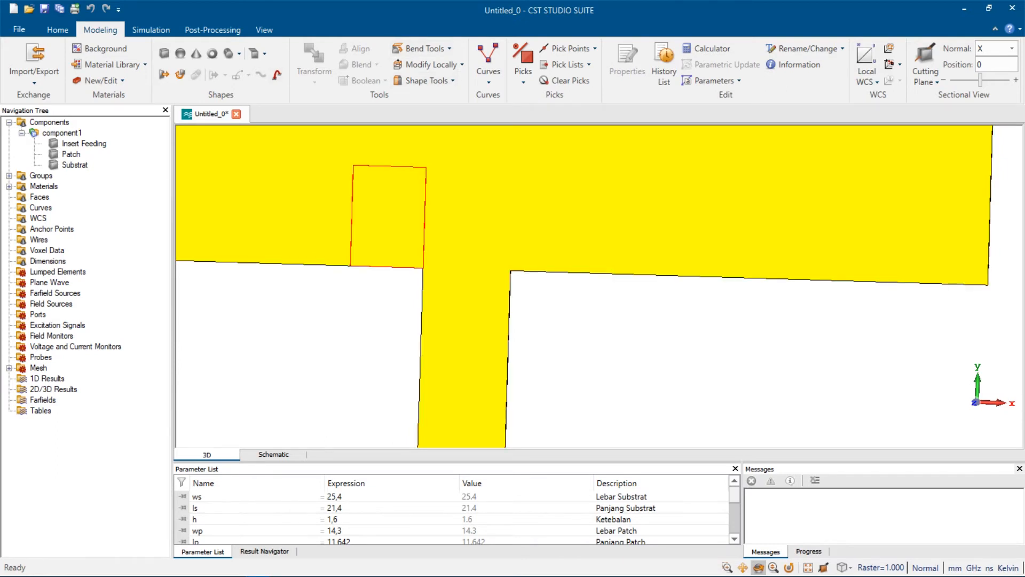
left_click(71, 154)
left_click(84, 144)
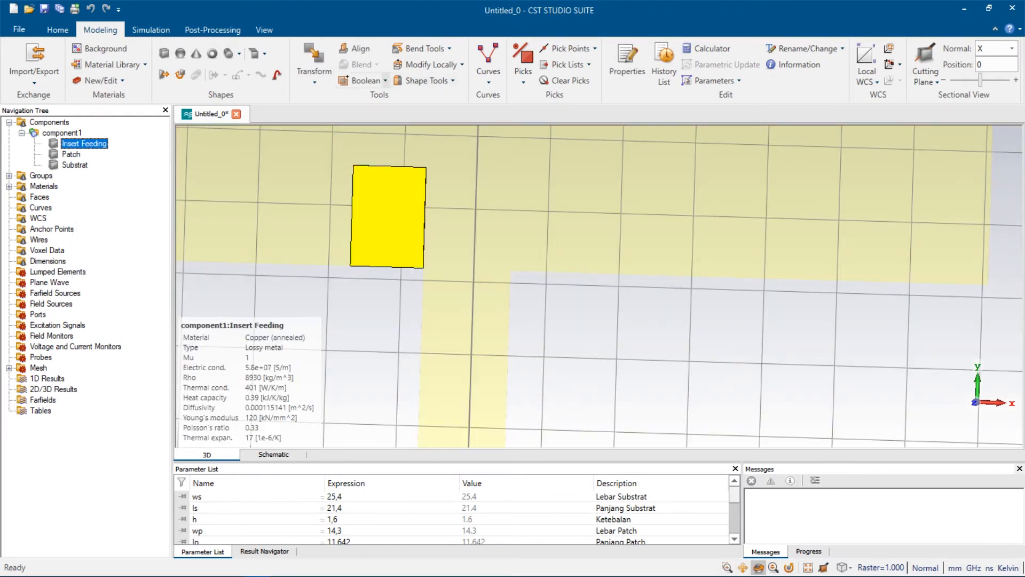
left_click(365, 80)
left_click(361, 111)
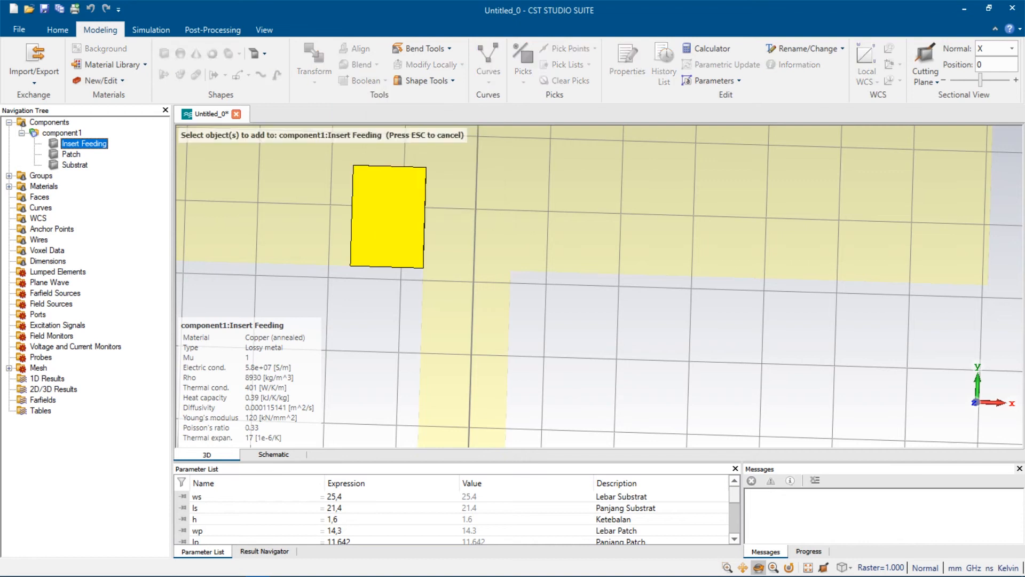
key("Escape")
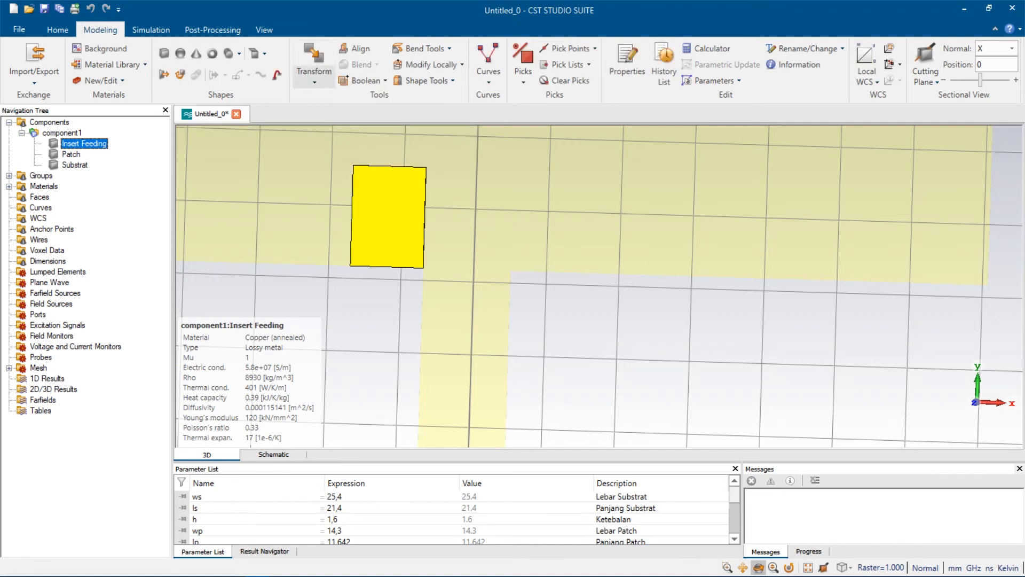
Copy the Insert Feeding brick to the other side of the feed line with a translation of 2.2 in X.
left_click(314, 59)
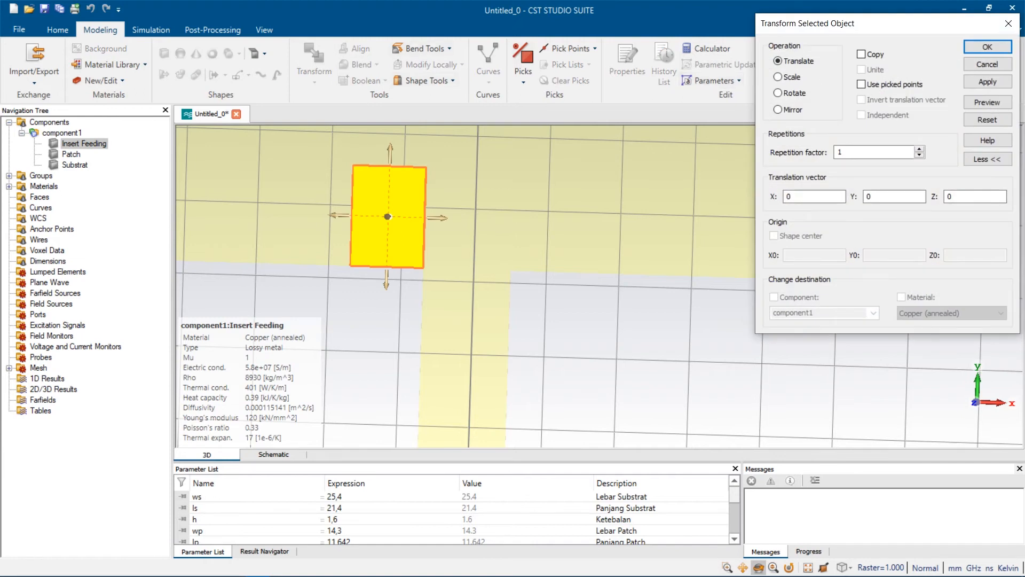
left_click(861, 54)
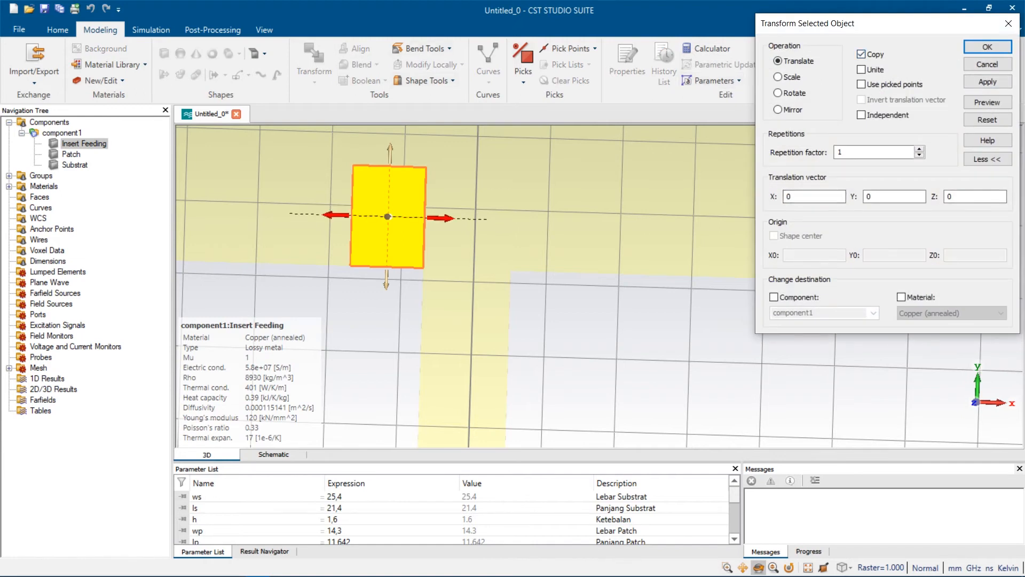
left_click_drag(443, 217, 603, 223)
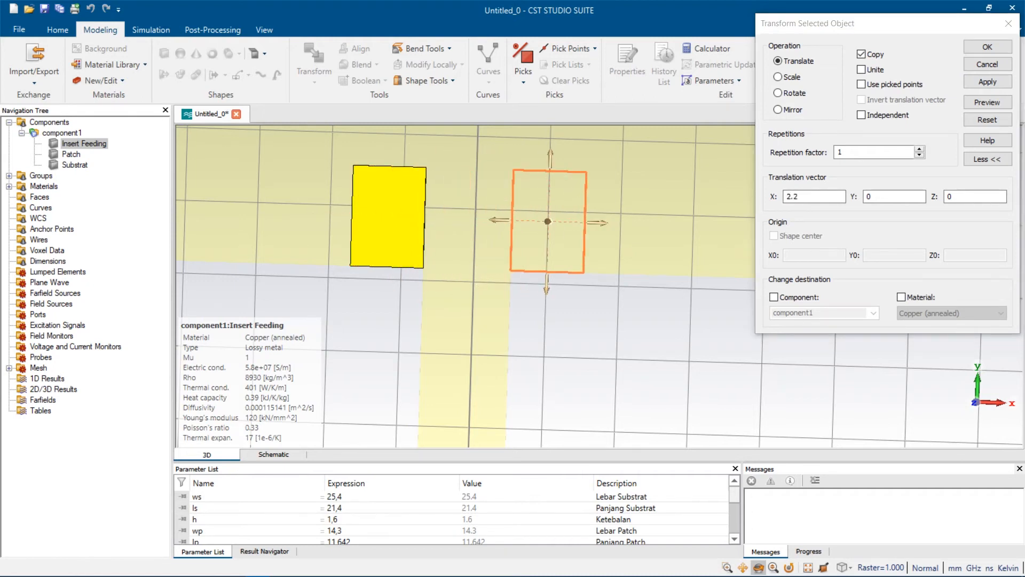
left_click(987, 102)
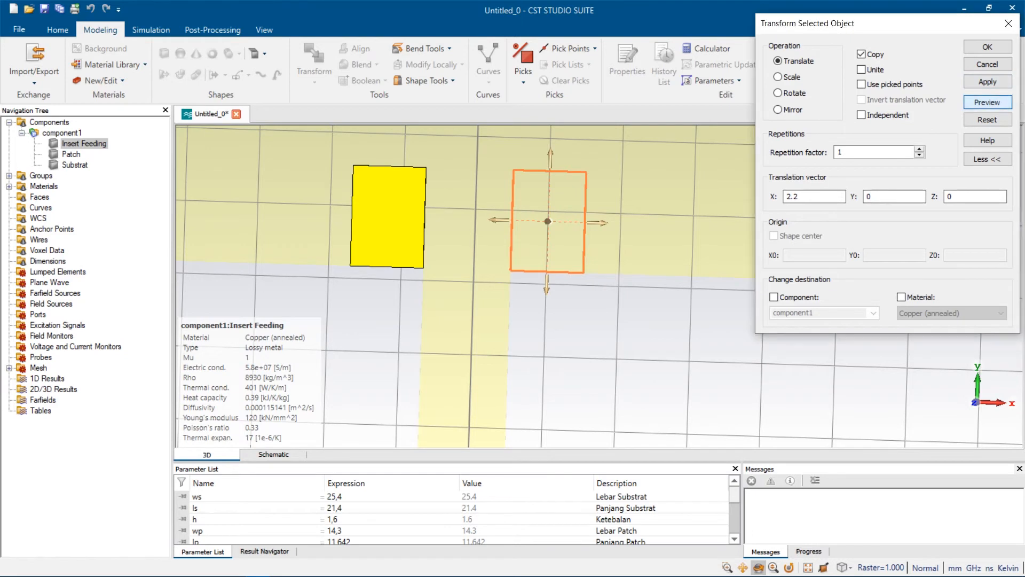
left_click(987, 82)
left_click(987, 47)
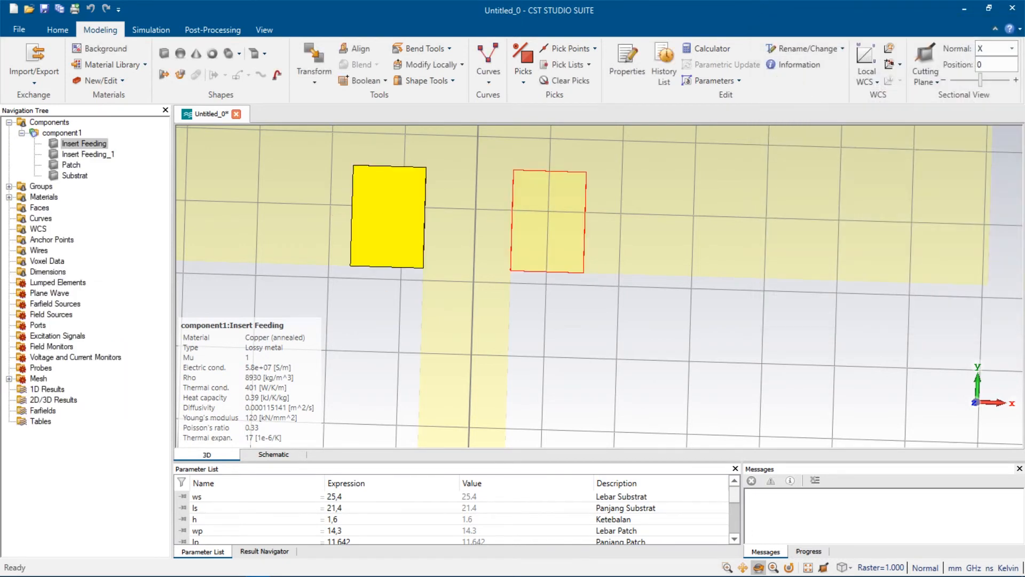
Subtract the Insert Feeding brick from the Patch to cut the first inset notch beside the feed line.
left_click(71, 165)
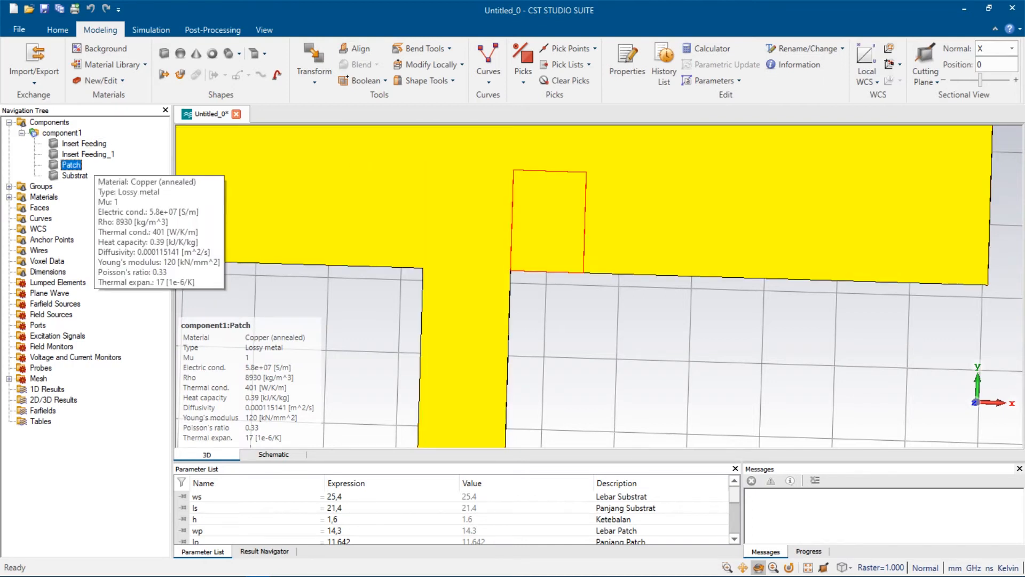
left_click(88, 154)
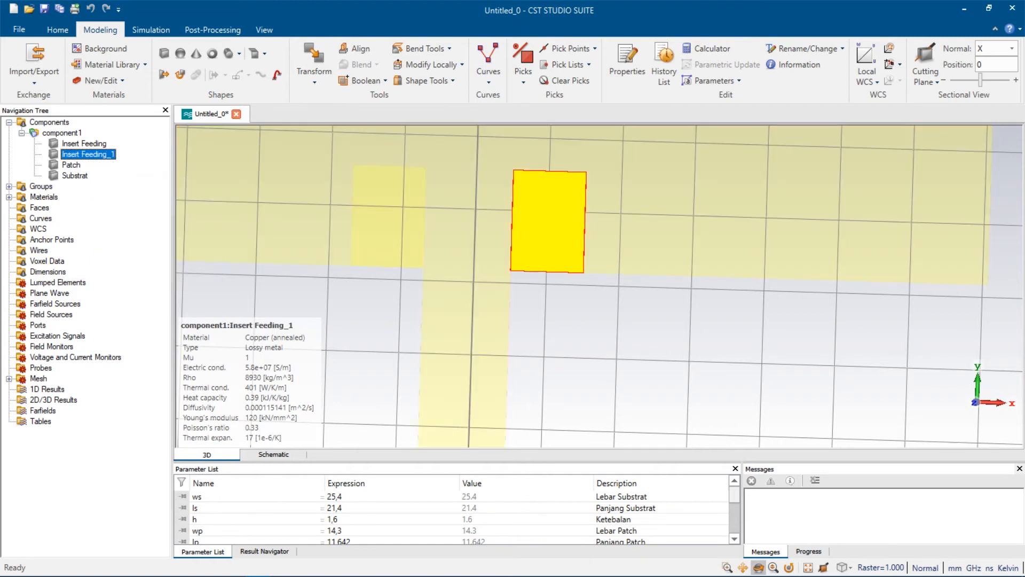
left_click(71, 164)
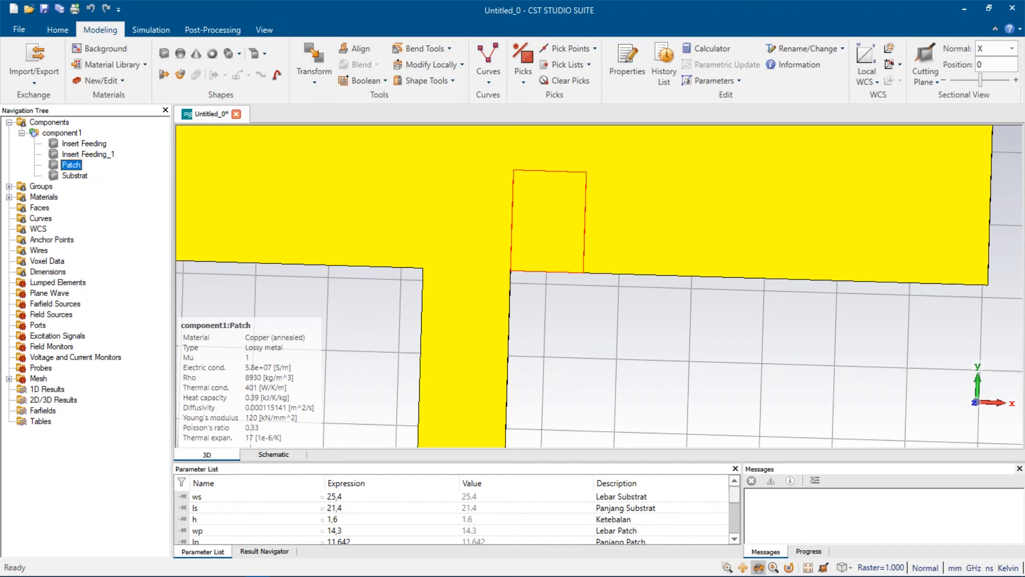
left_click(347, 79)
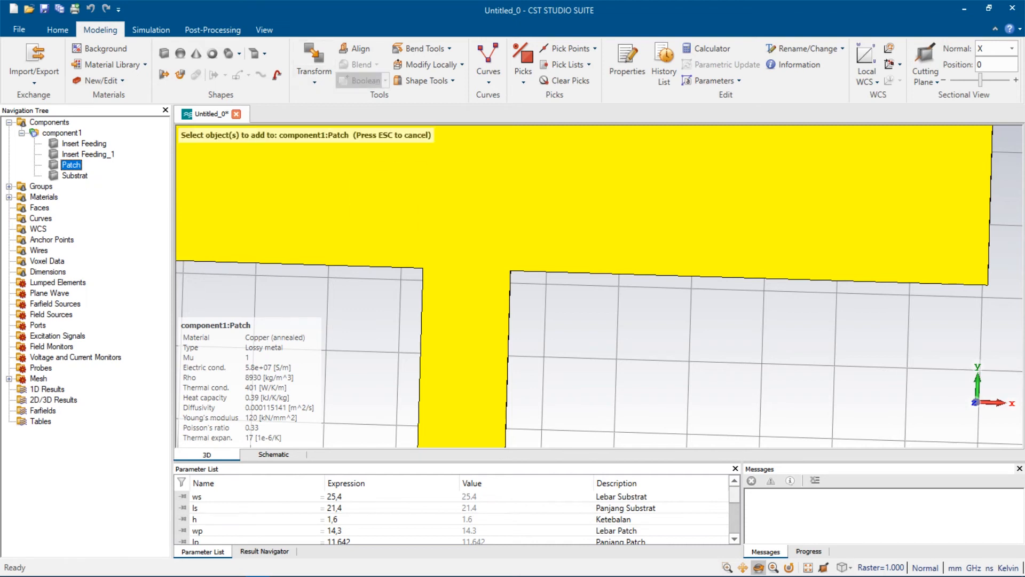
key("Escape")
left_click(385, 80)
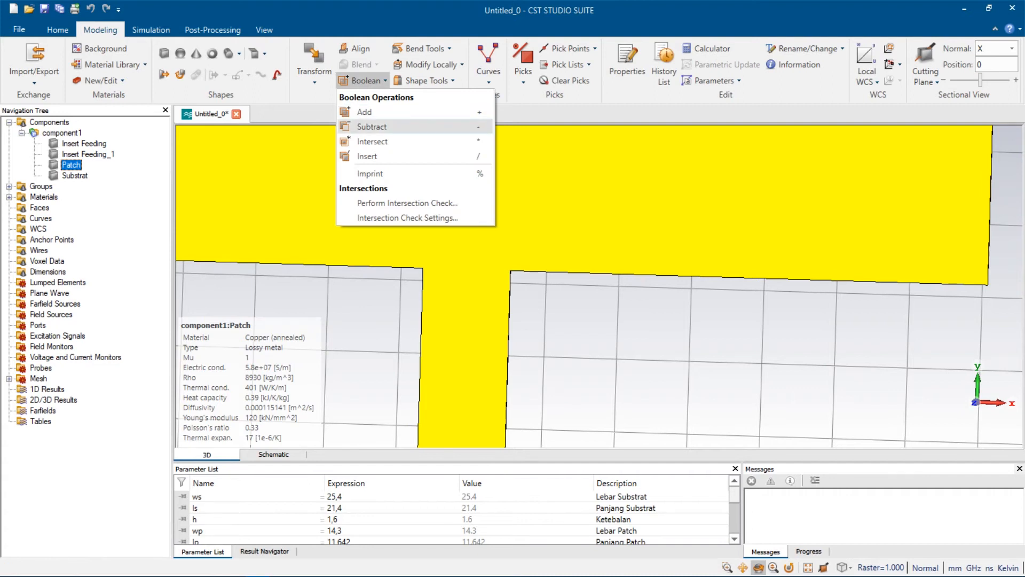
left_click(372, 127)
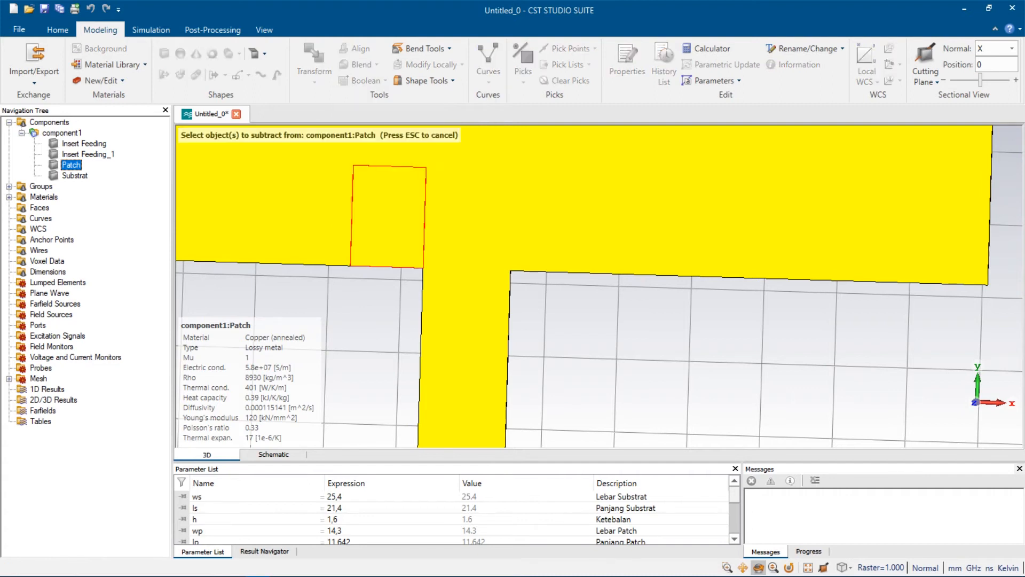
left_click(389, 216)
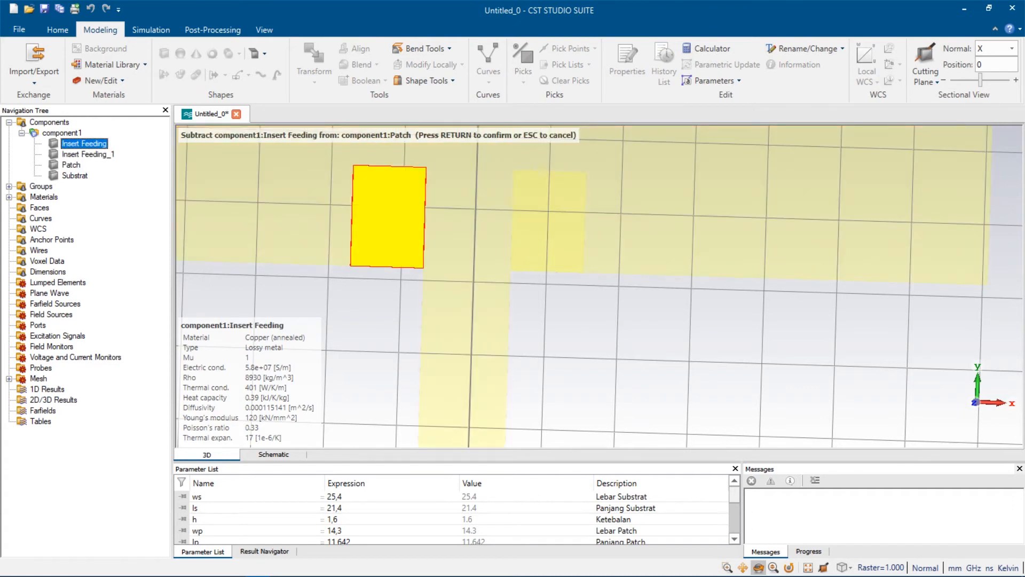
key("Return")
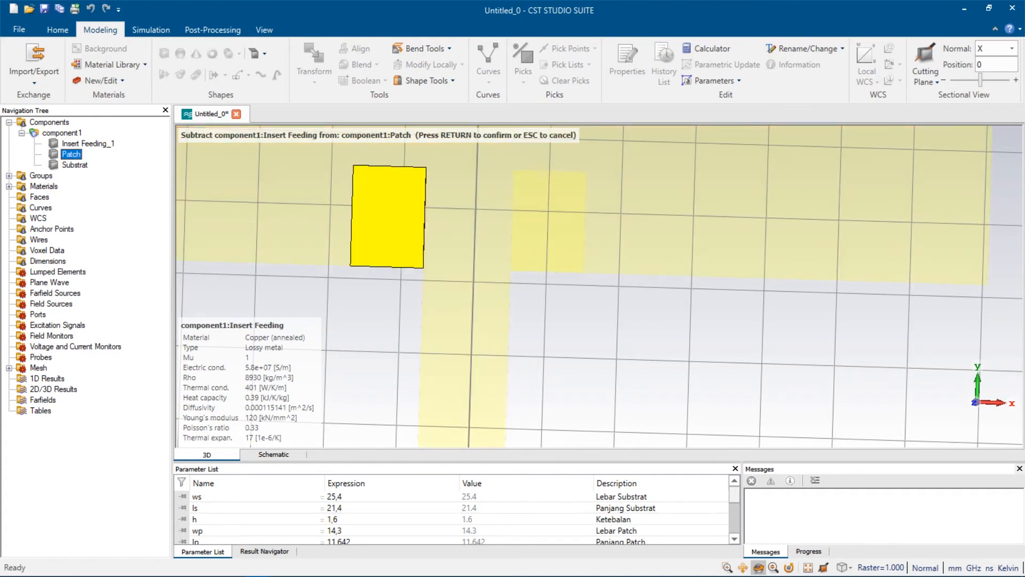
left_click(88, 143)
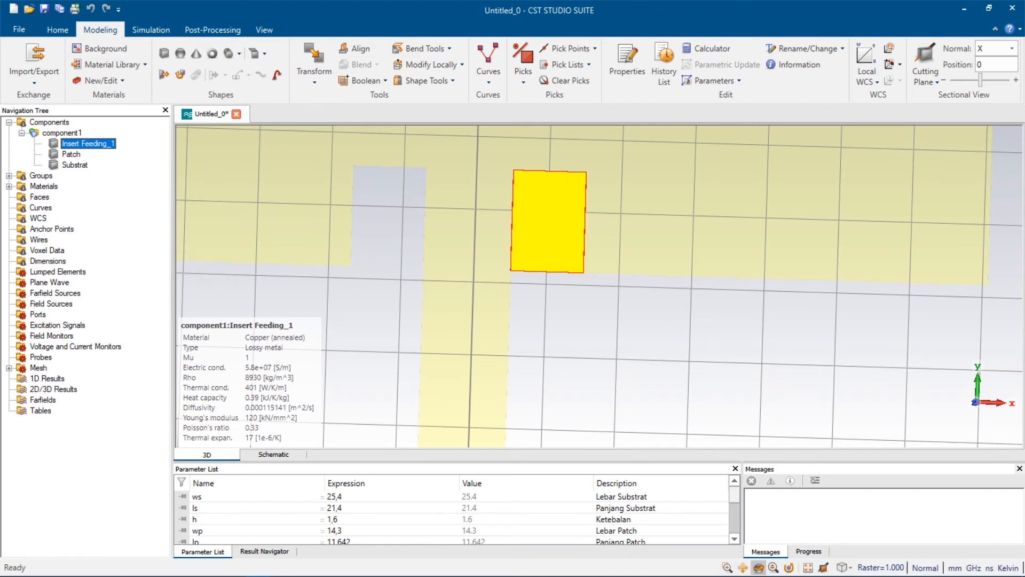
left_click(360, 80)
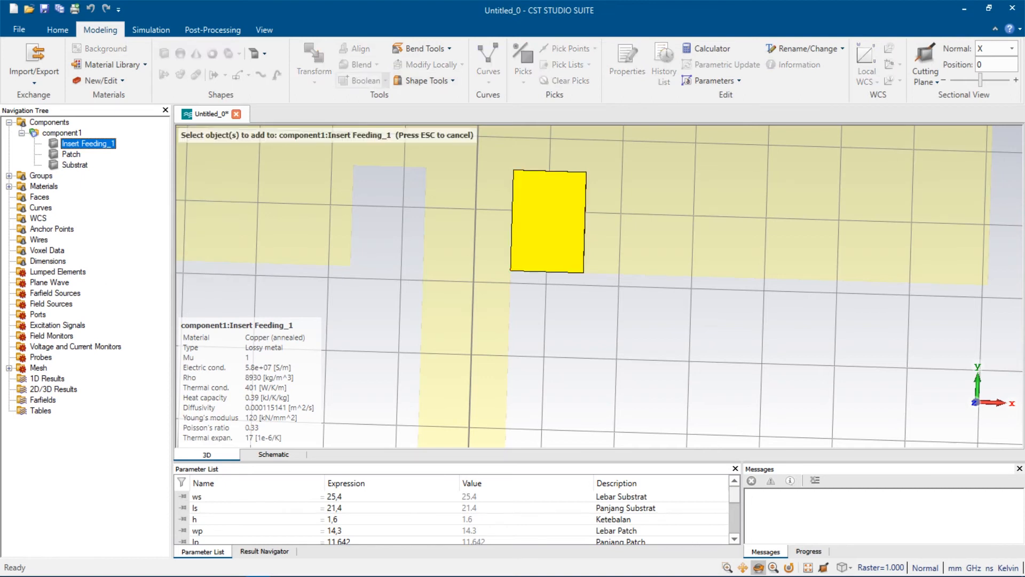
left_click(385, 81)
left_click(363, 126)
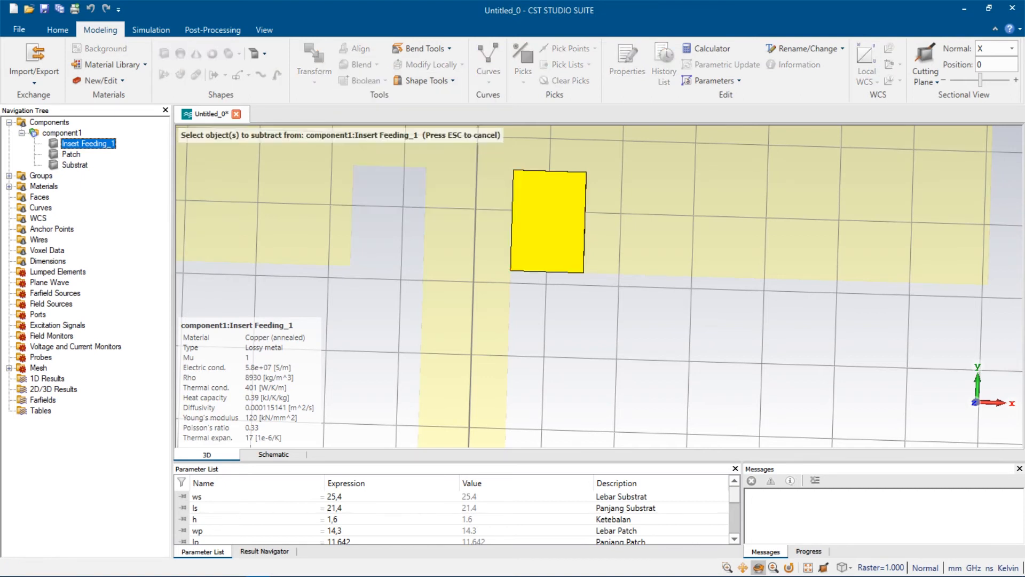
key("Return")
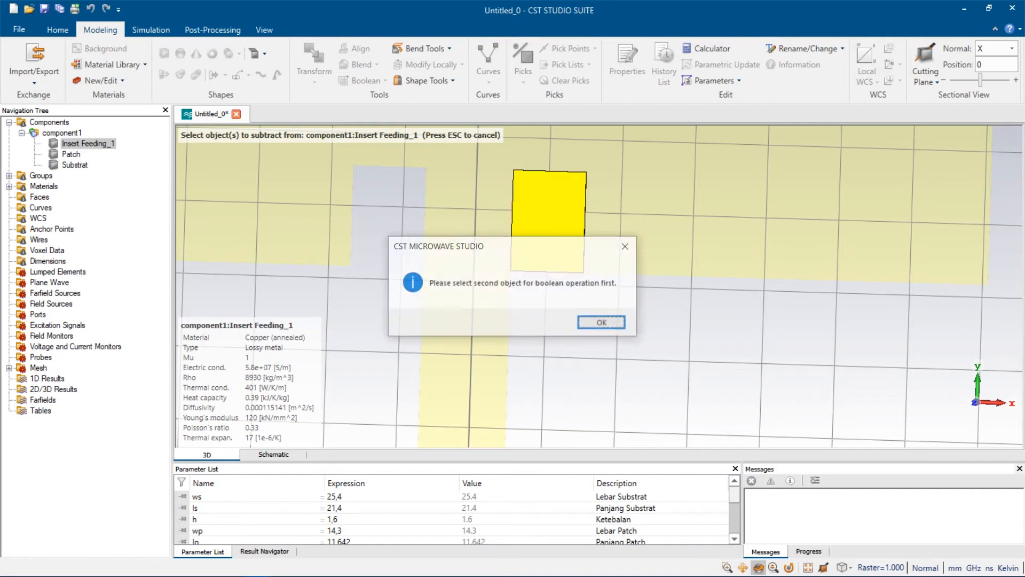
key("Return")
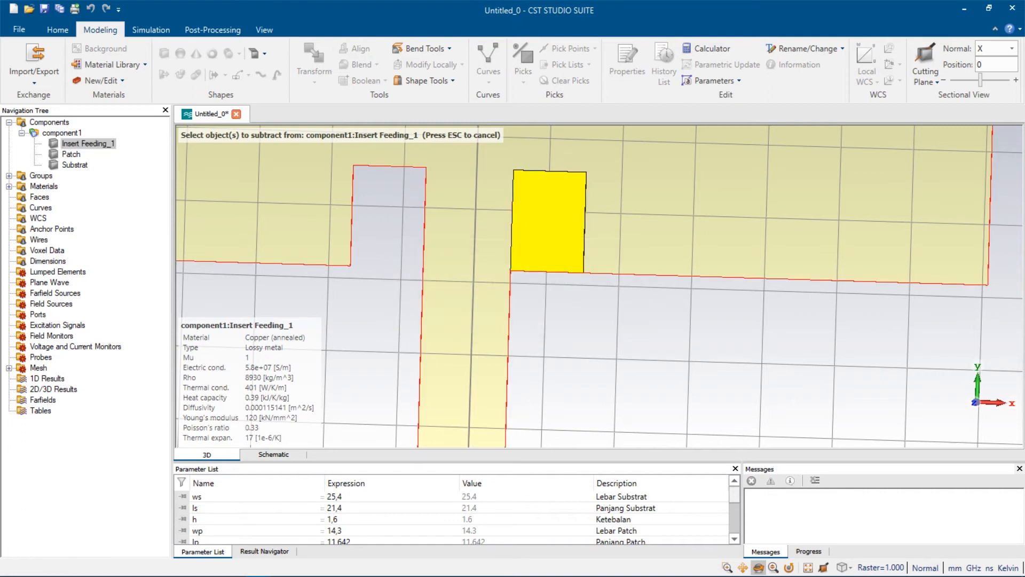
double_click(481, 219)
key("Escape")
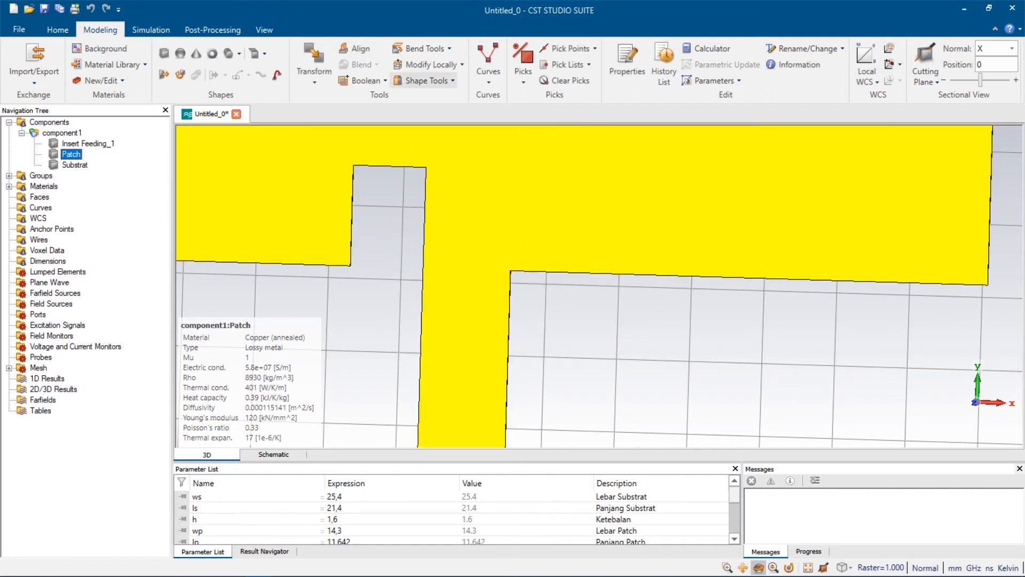
Subtract the Insert Feeding_1 brick from the Patch to cut the second inset notch on the feed line's other side.
left_click(365, 81)
key("Escape")
left_click(385, 81)
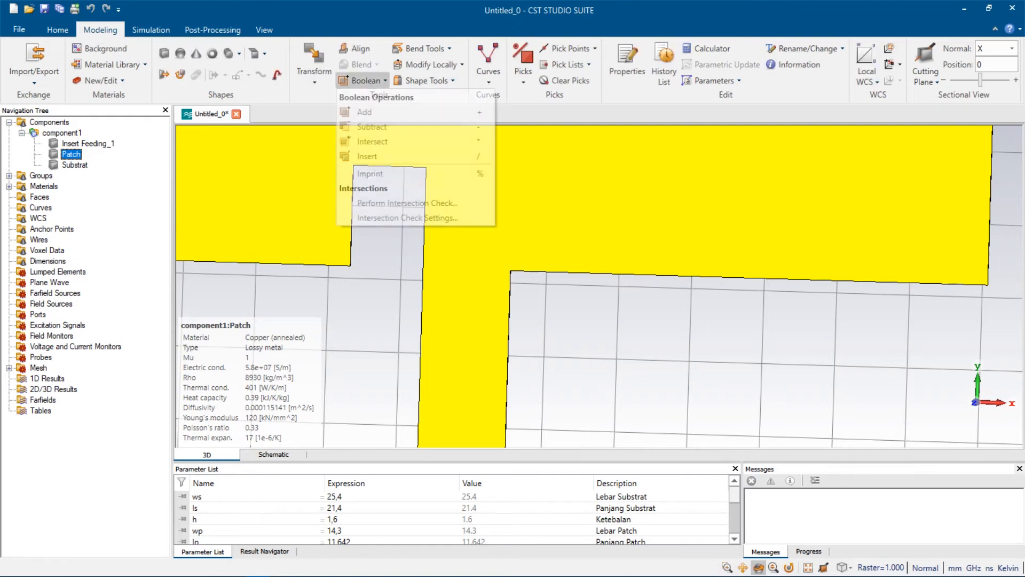
left_click(372, 127)
double_click(549, 221)
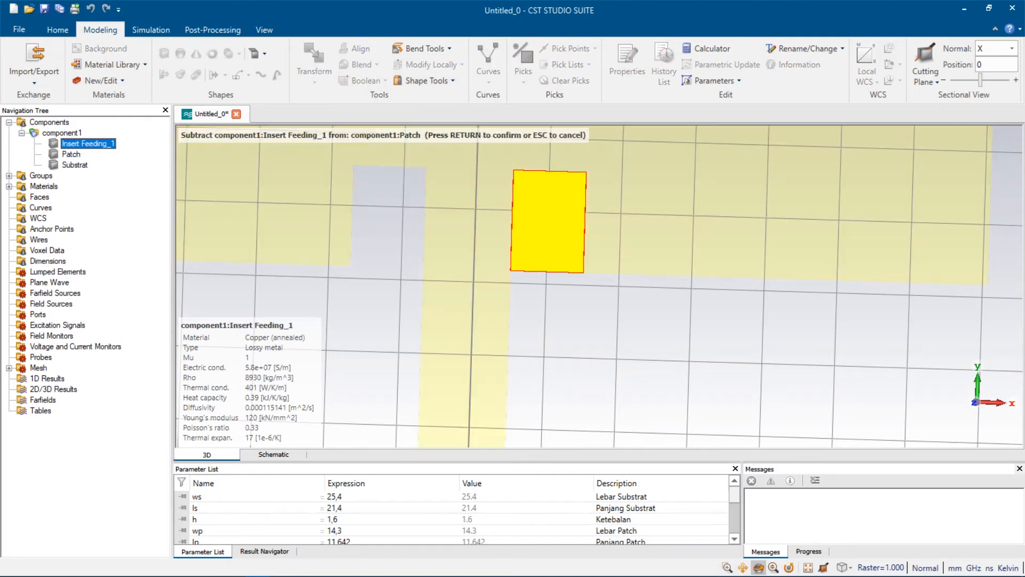
key("Return")
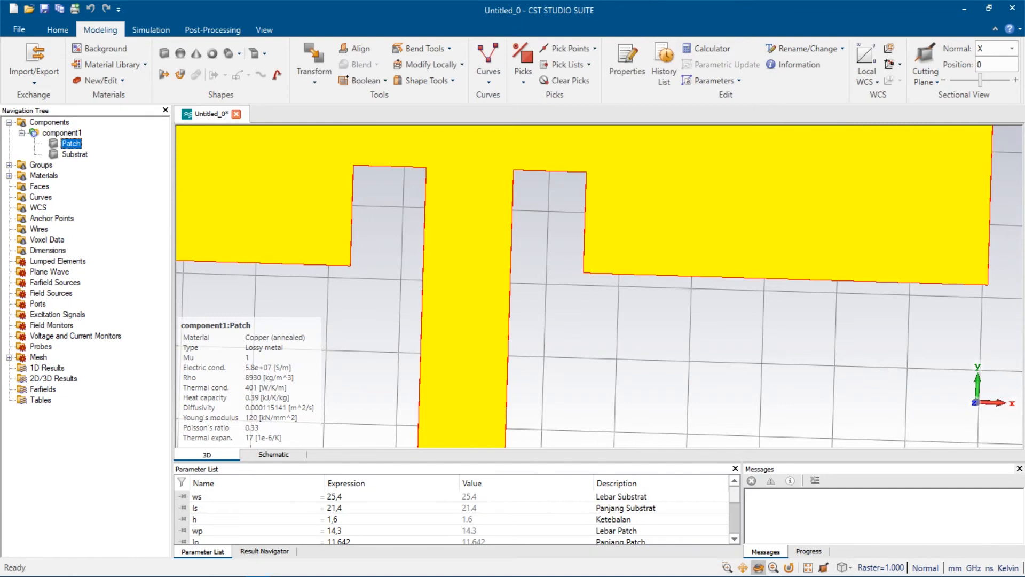
Examine the whole notched patch from the front and at a slight tilt to check both insets.
scroll(499, 217, "down", 6)
scroll(500, 218, "up", 3)
key("5")
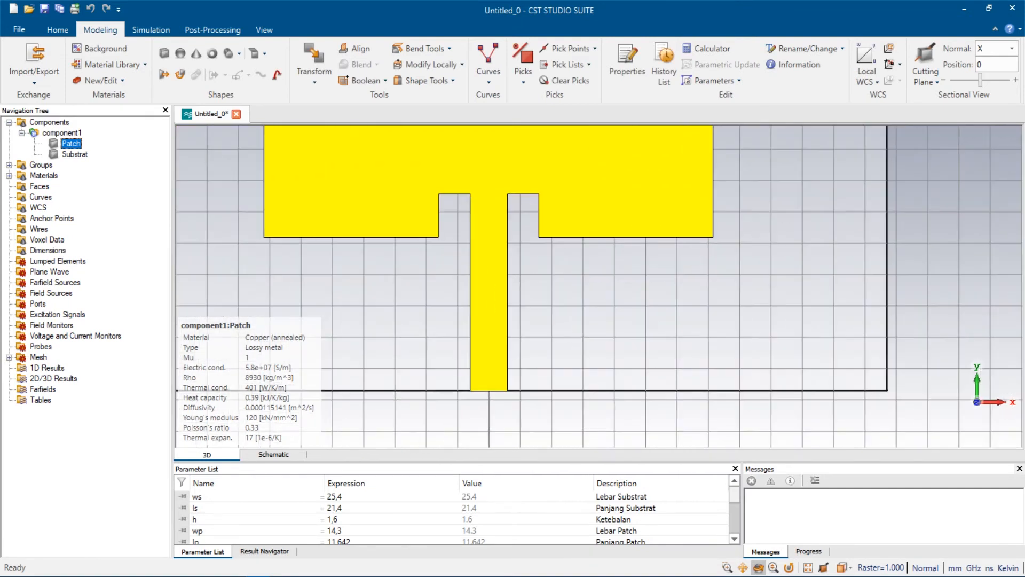
key("space")
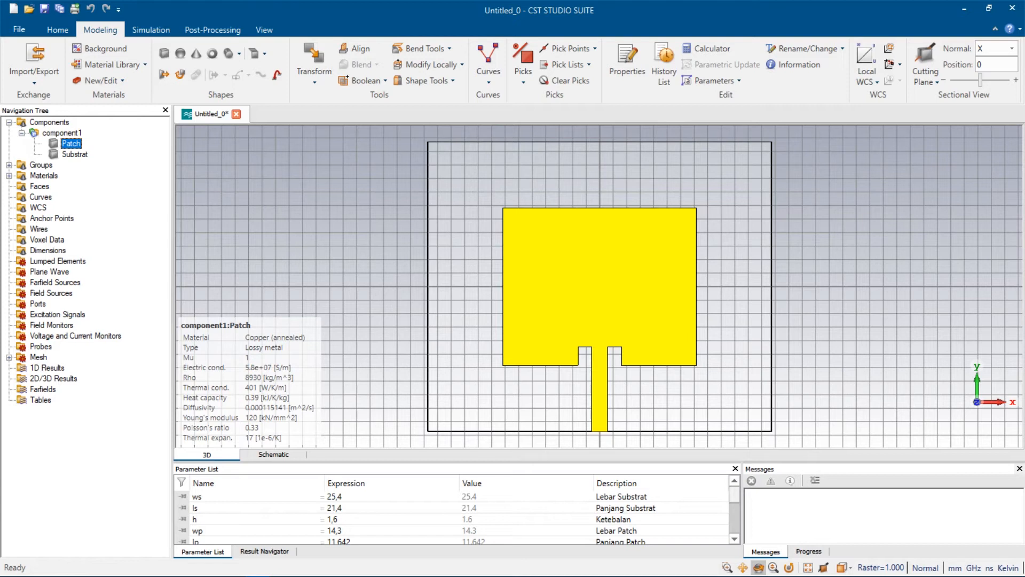
mouse_move(503, 207)
left_mouse_down()
mouse_move(603, 199)
mouse_move(504, 208)
left_mouse_up()
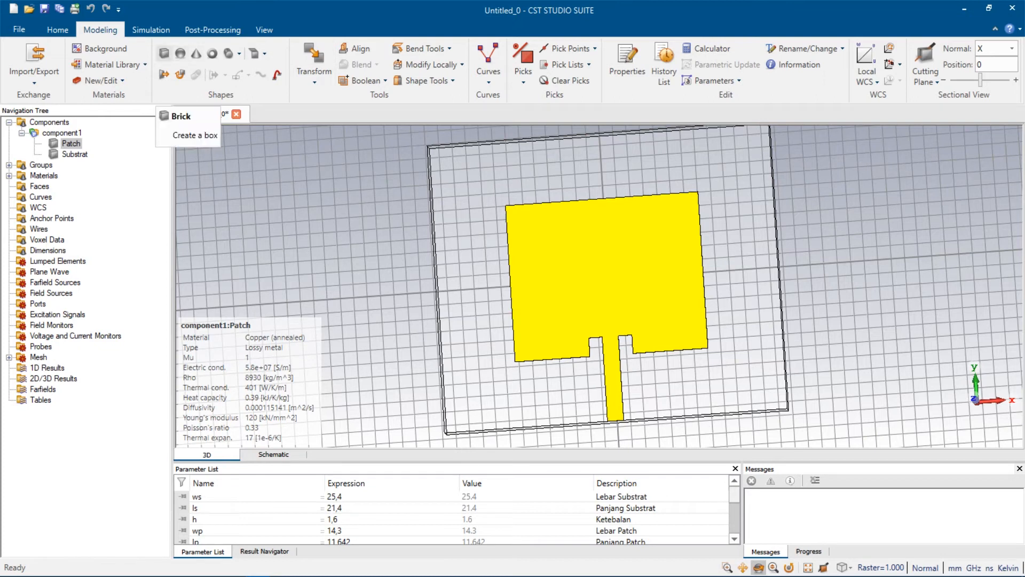
scroll(506, 381, "down", 1)
key("space")
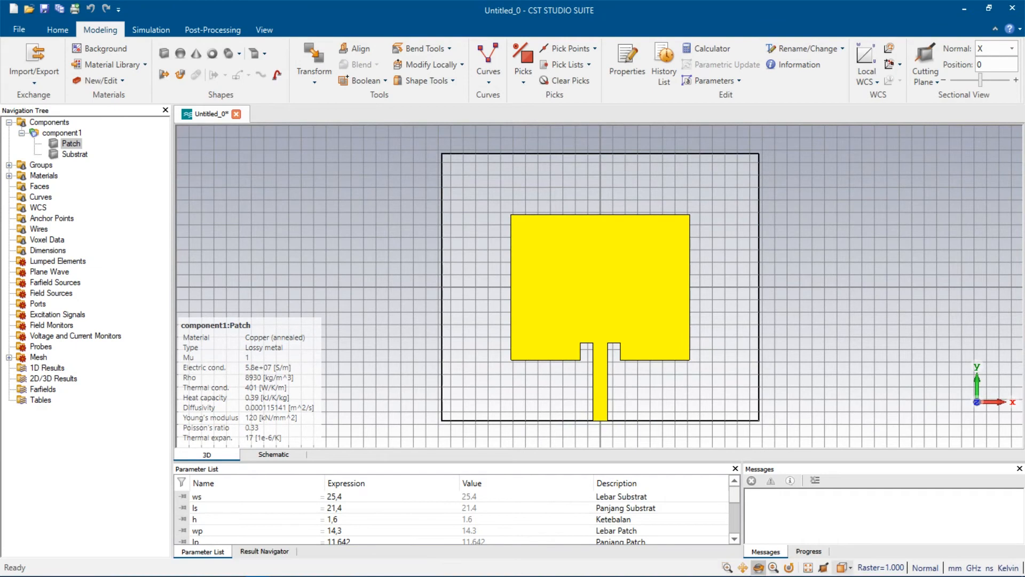
Pick the center of the substrate's back face and align the activated local coordinate system with that point.
left_click(843, 567)
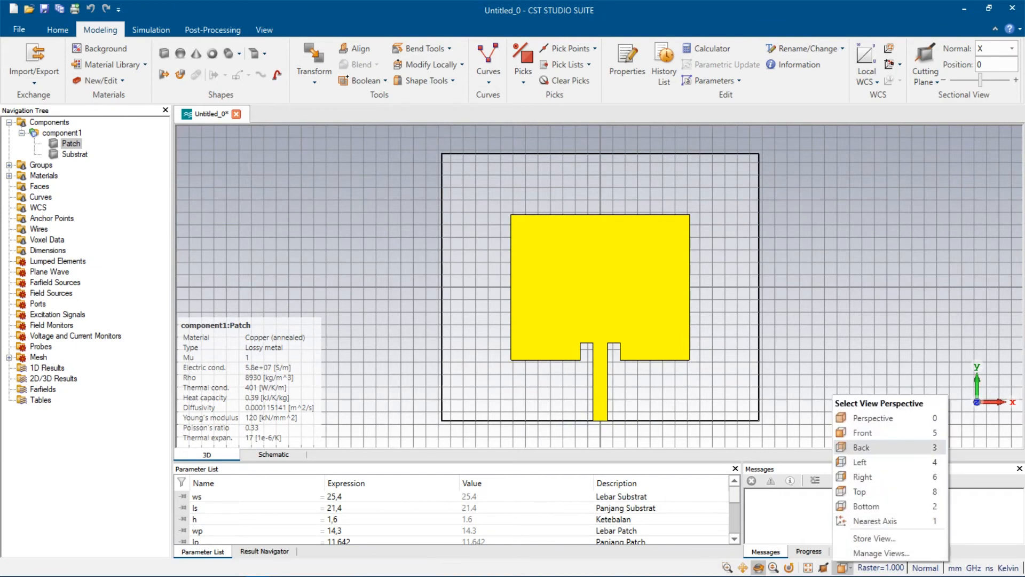
left_click(876, 447)
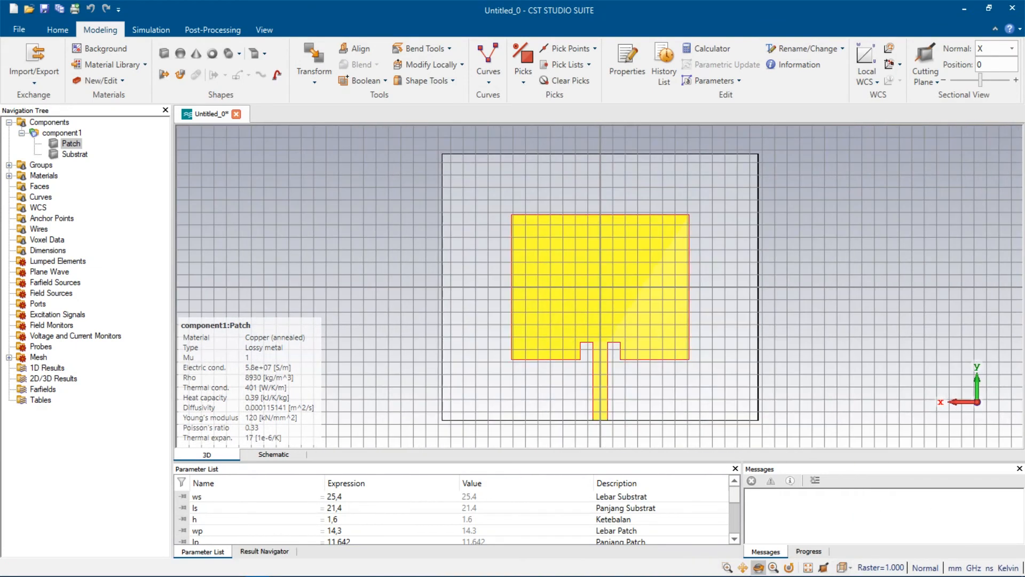
left_click(62, 133)
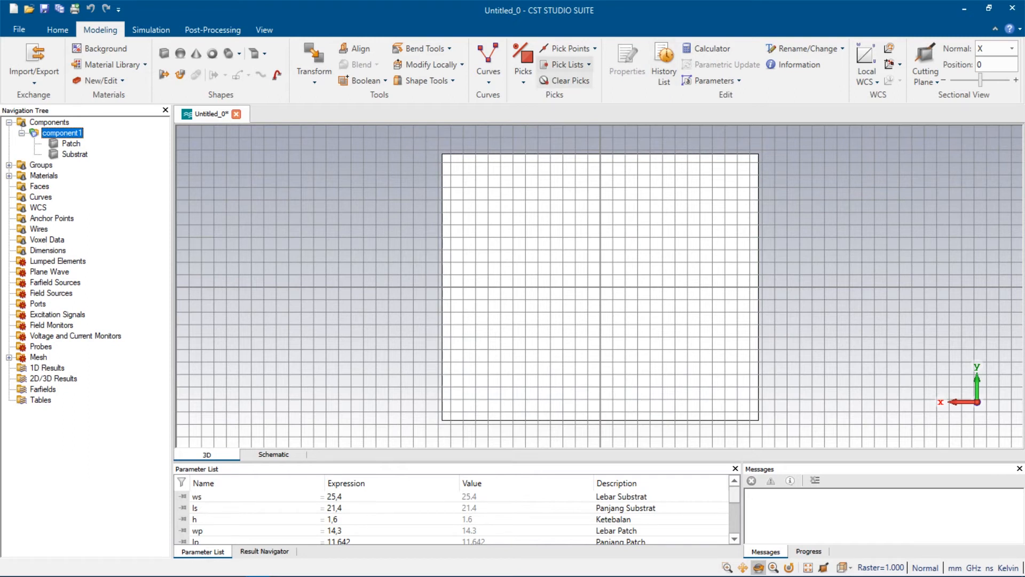
left_click(594, 48)
left_click(586, 109)
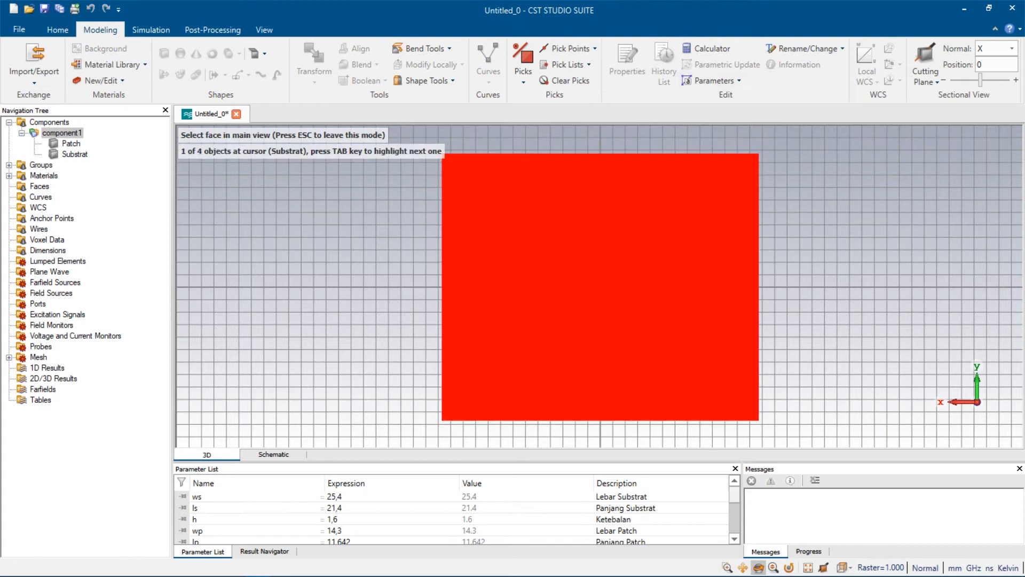
double_click(600, 287)
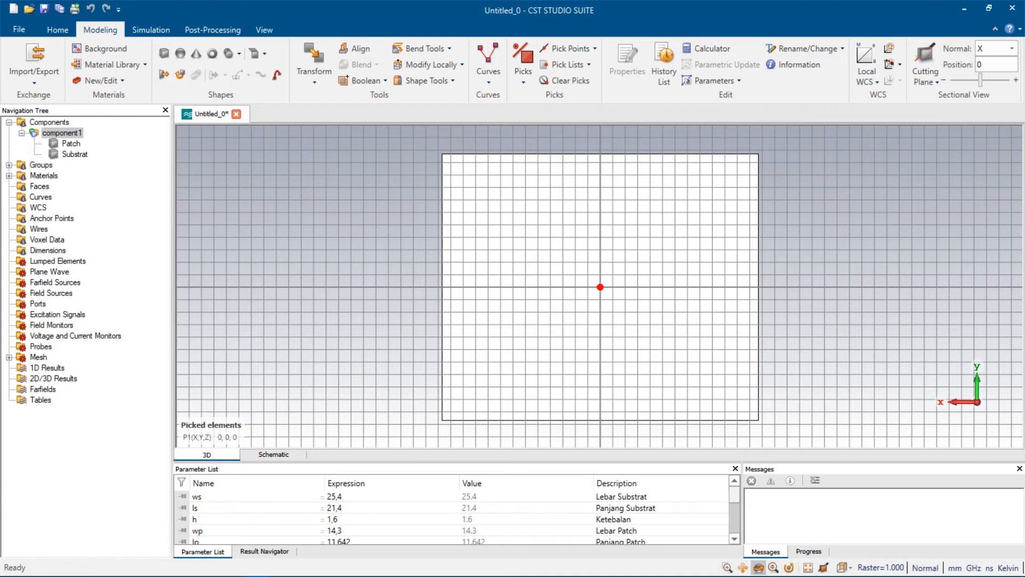
left_click(866, 56)
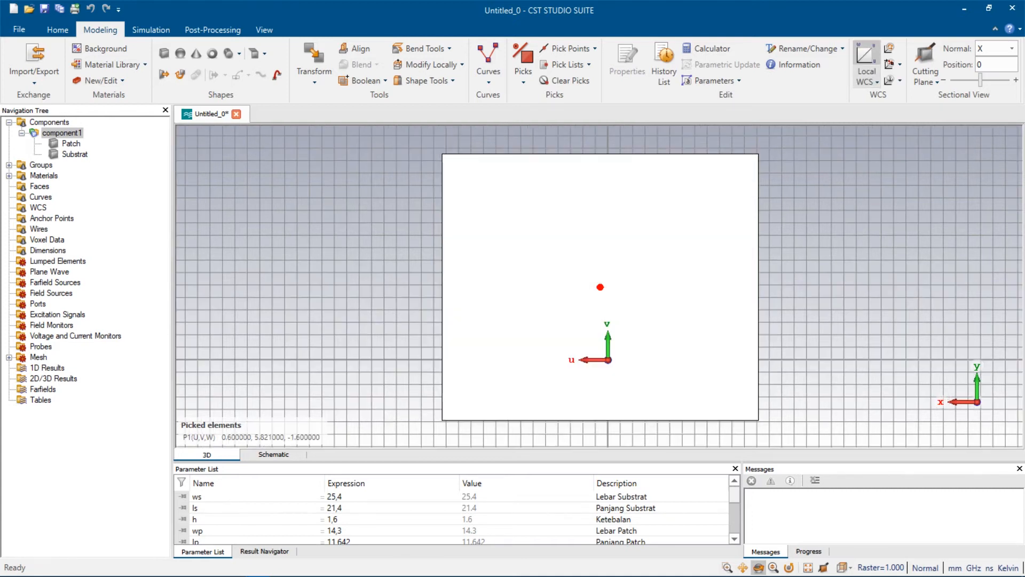
left_click(889, 64)
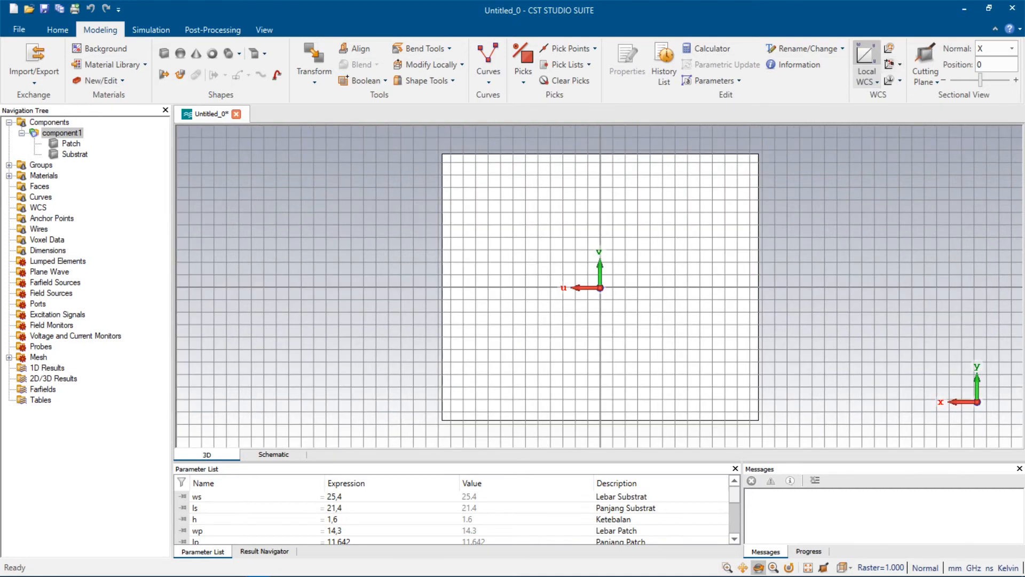
Start a brick named Ground with Umin -wg/2 and Umax wg/2, entered numerically.
left_click(164, 53)
key("Escape")
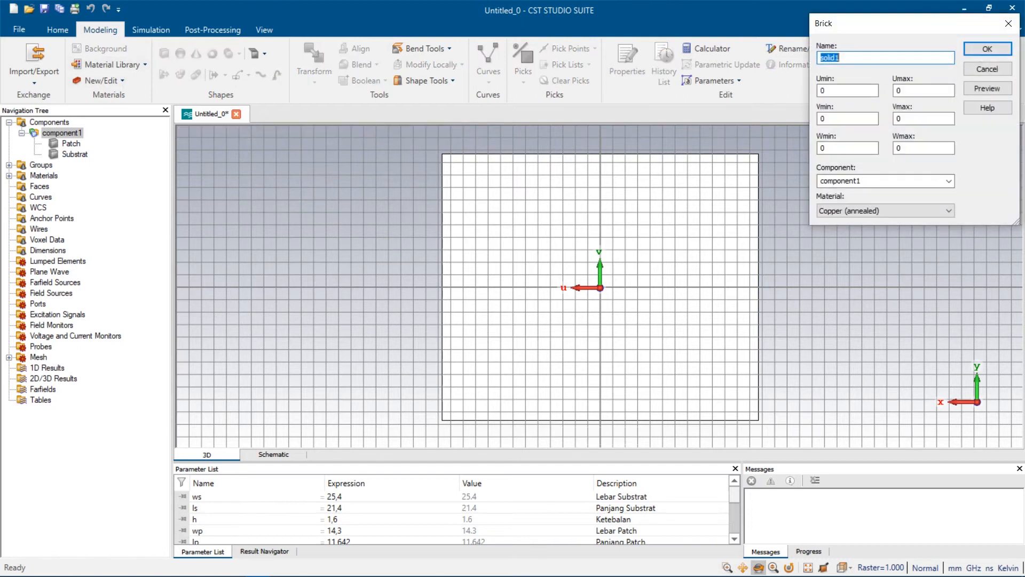
type("Ground")
key("Tab")
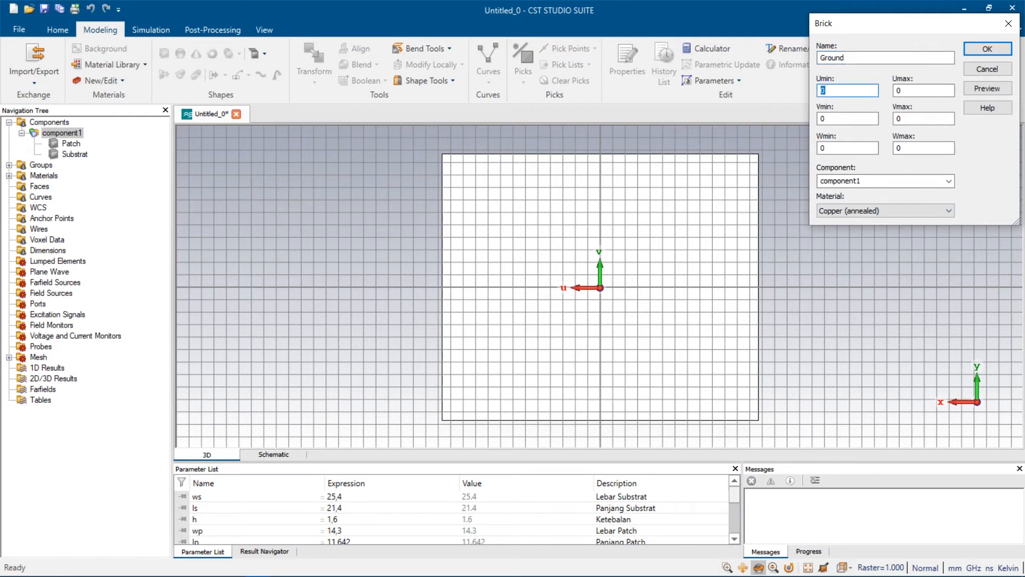
type("-wg/2")
key("Tab")
type("wg/2")
key("Tab")
Set the Ground brick's Vmin to -lg/2, Vmax to lg/2 and Wmax to t.
type("-lg/2")
key("Tab")
type("lg/2")
key("Tab")
key("Tab")
type("t")
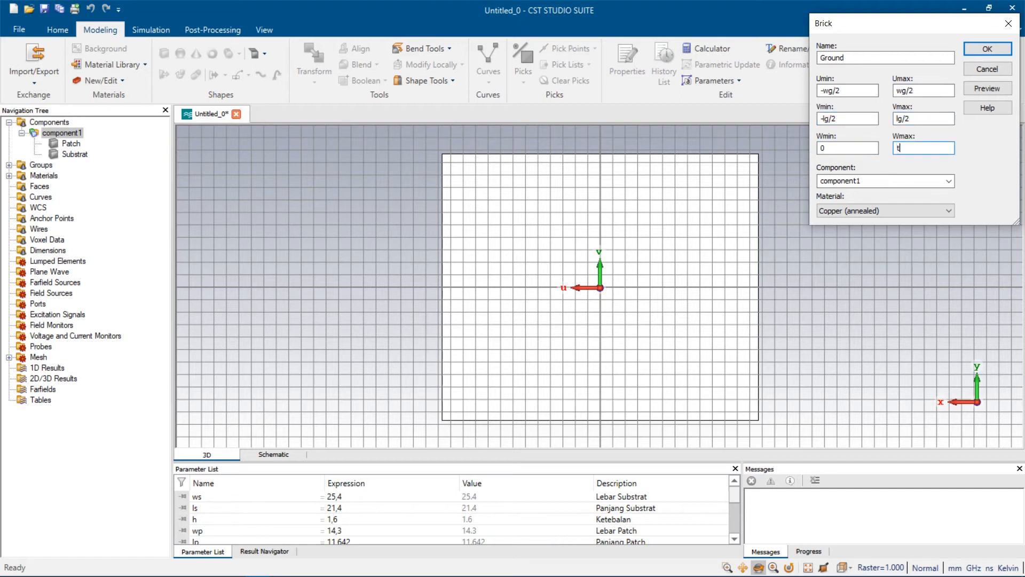
Preview the Ground brick and define the missing parameter wg as 25,4 with the description Lebar Ground.
left_click(987, 88)
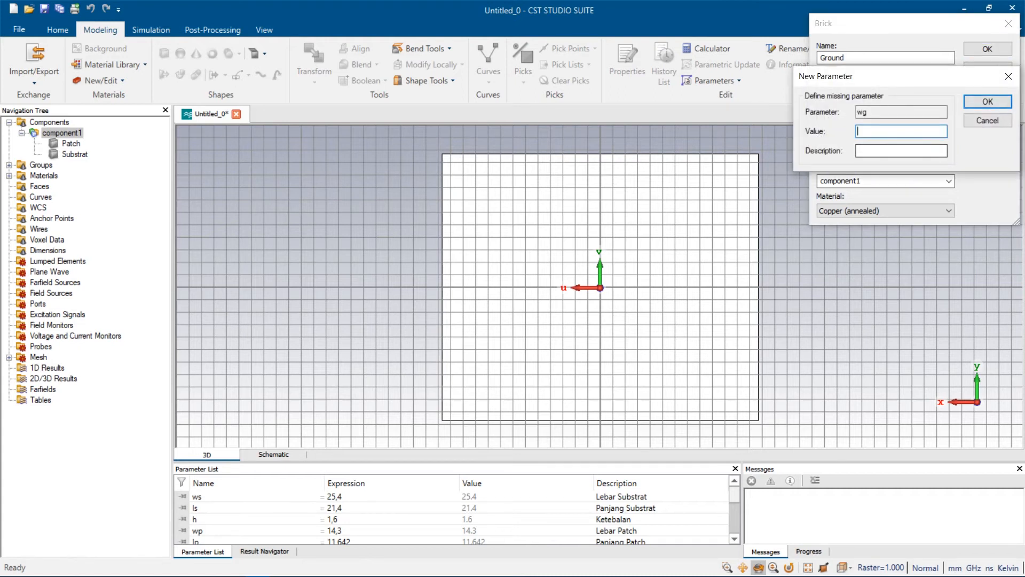
type("25,4")
key("Tab")
type("Lebar GR")
key("BackSpace")
type("o")
type("round")
key("Return")
Define the missing parameter lg as 21,4 with the description Panjang Ground, and create the Ground brick.
type("21,4Panjang Ground")
key("Return")
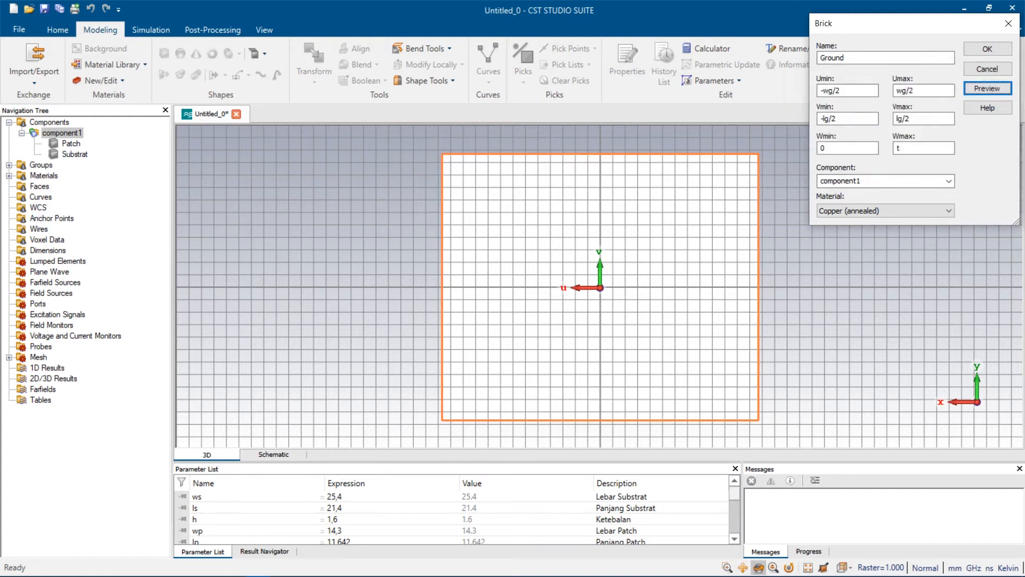
left_click(987, 49)
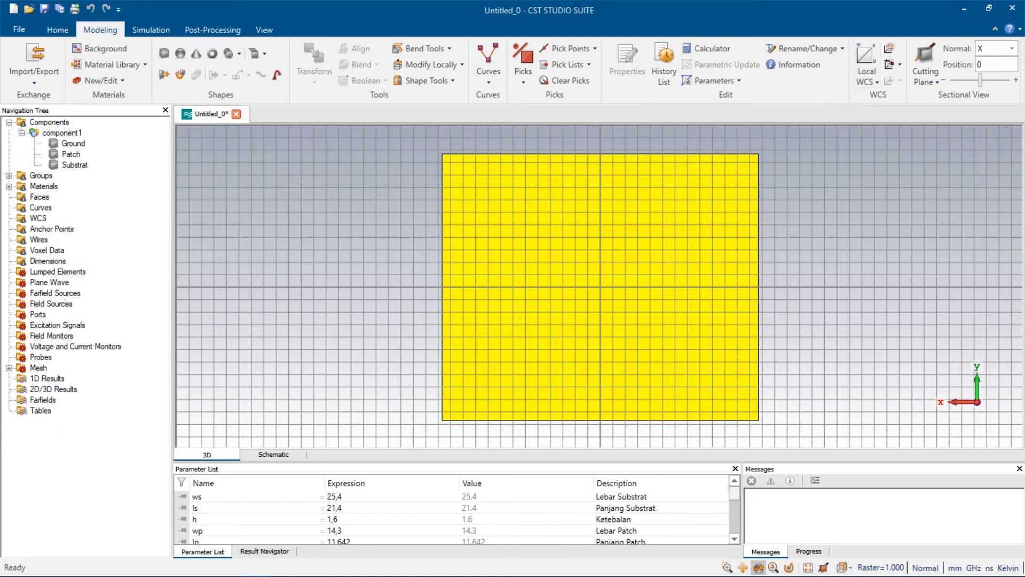
key("5")
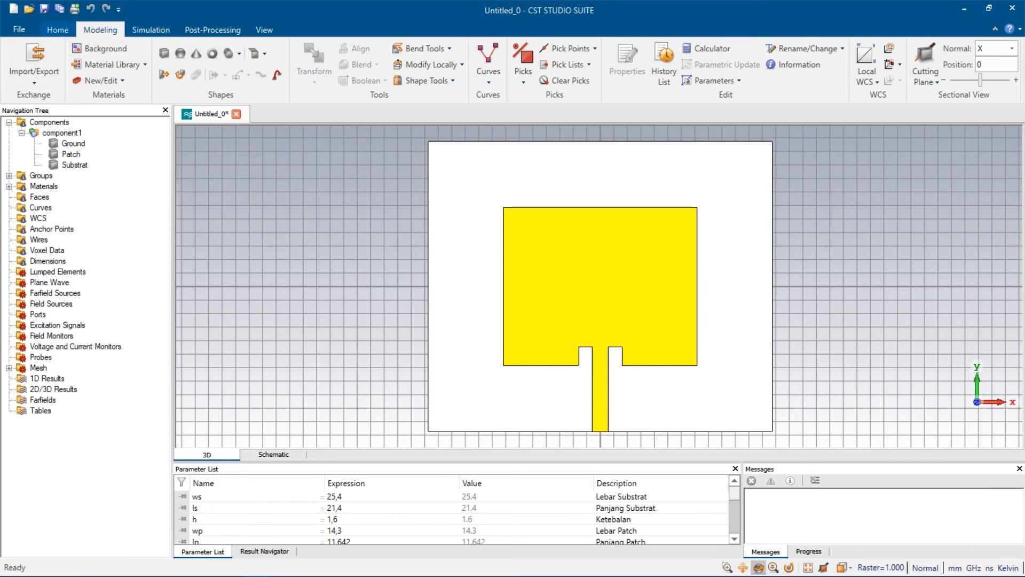
left_click(57, 30)
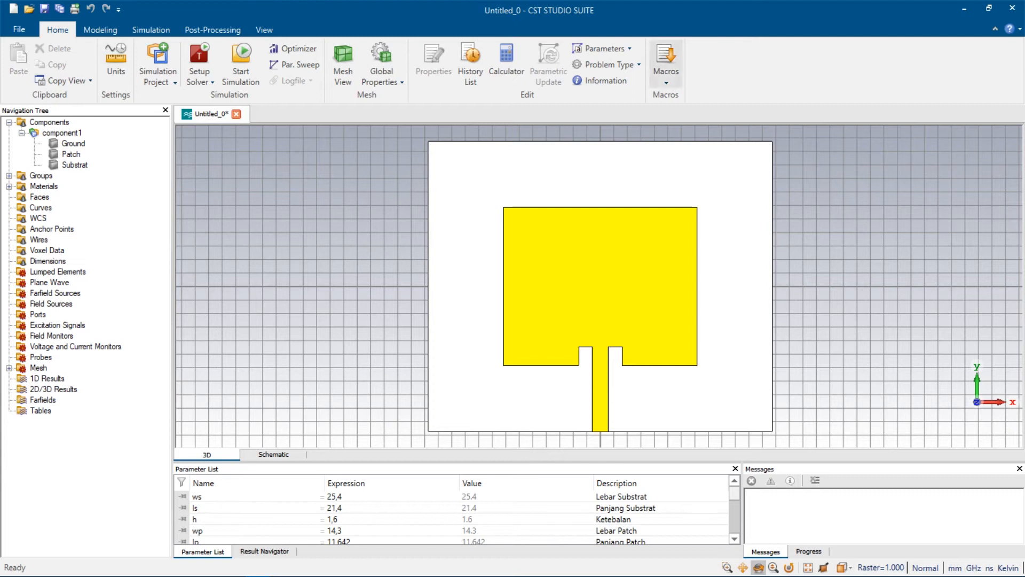
left_click(665, 61)
mouse_move(694, 244)
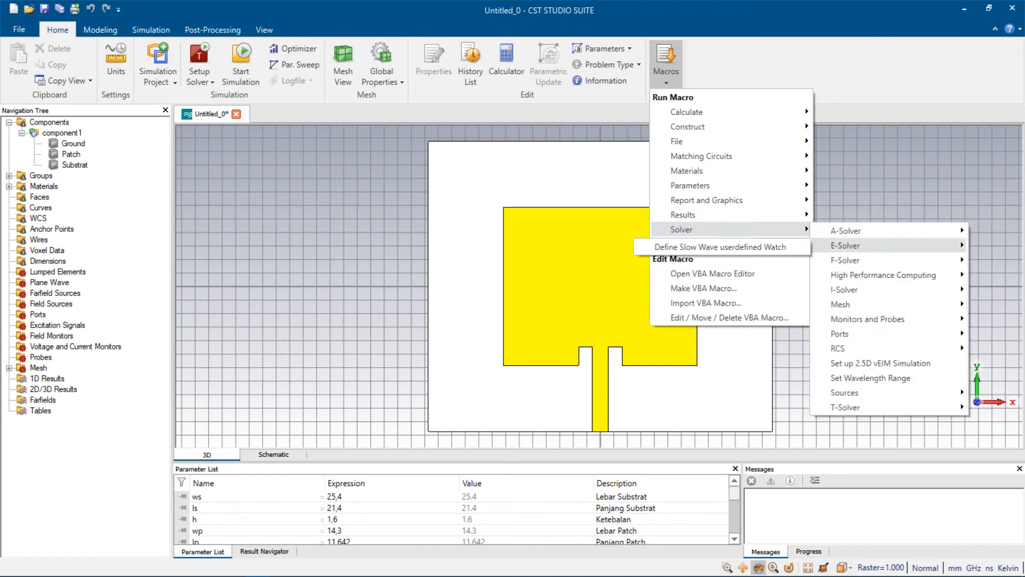
mouse_move(867, 319)
mouse_move(841, 333)
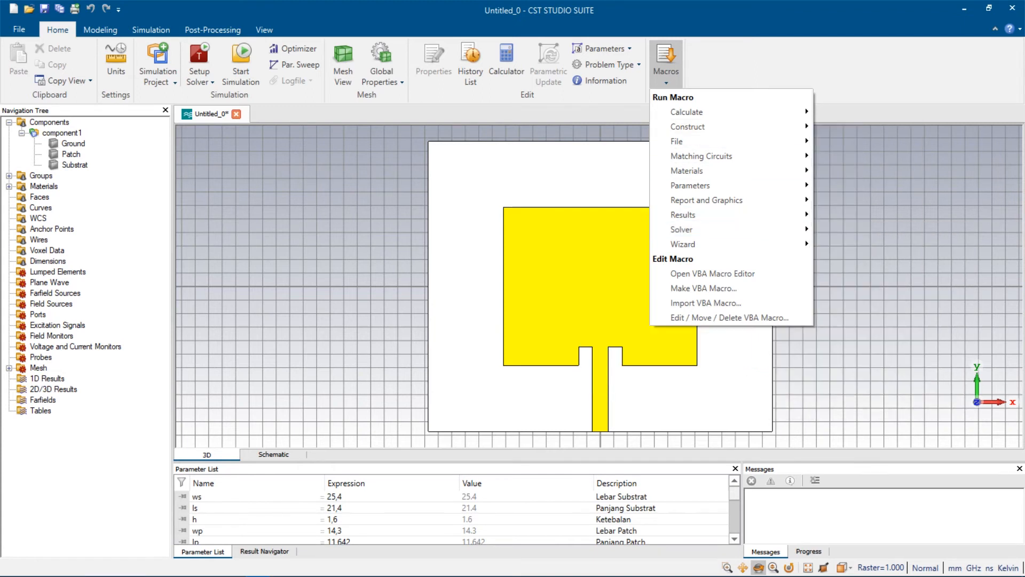
left_click(666, 66)
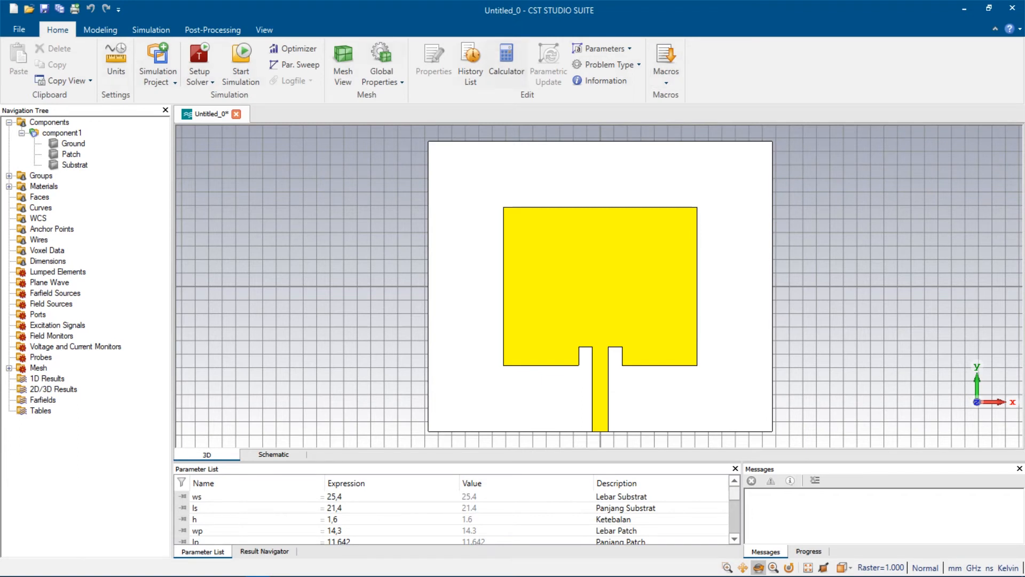
left_click(666, 66)
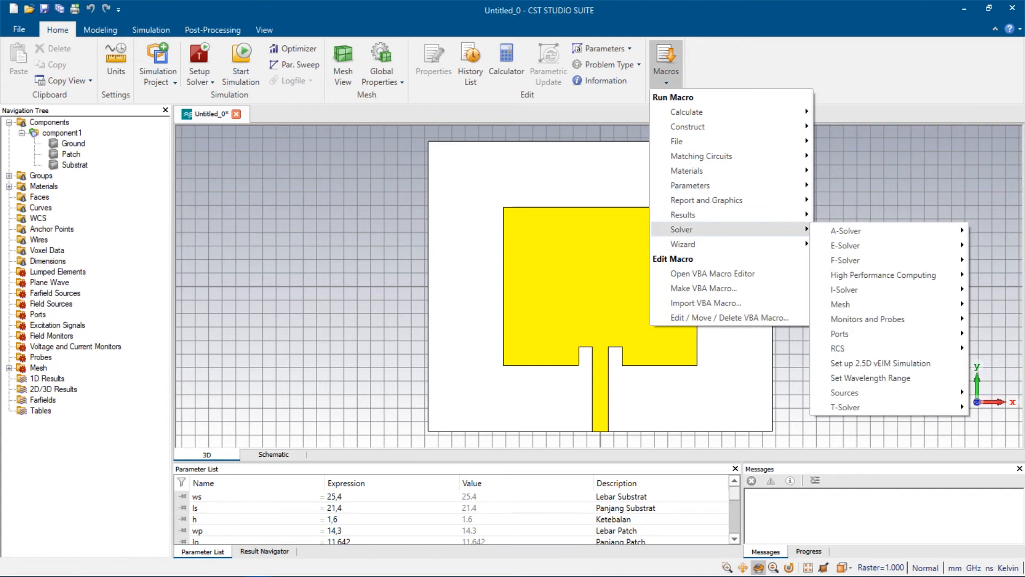
mouse_move(841, 334)
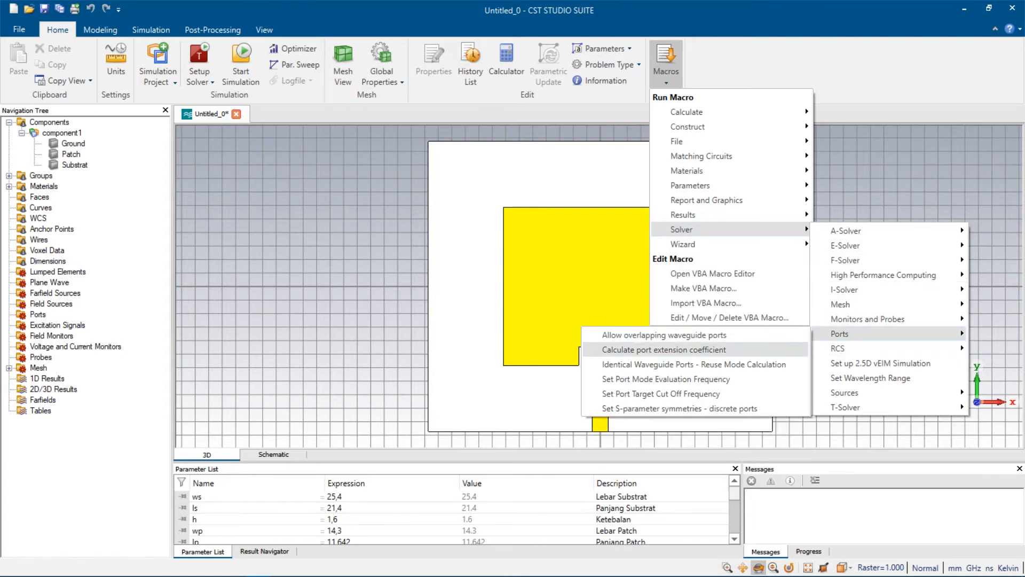
left_click(641, 350)
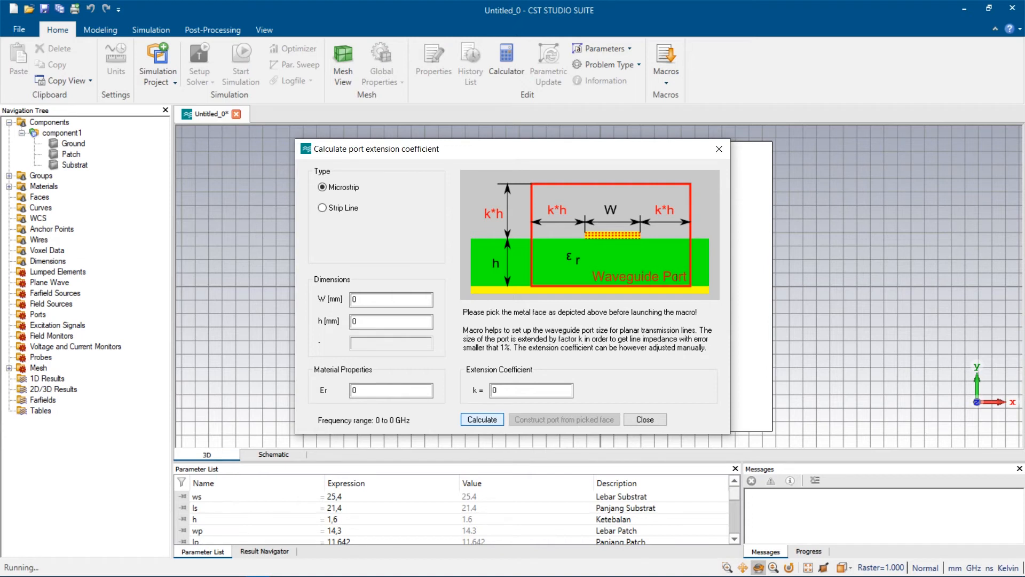
left_click(645, 420)
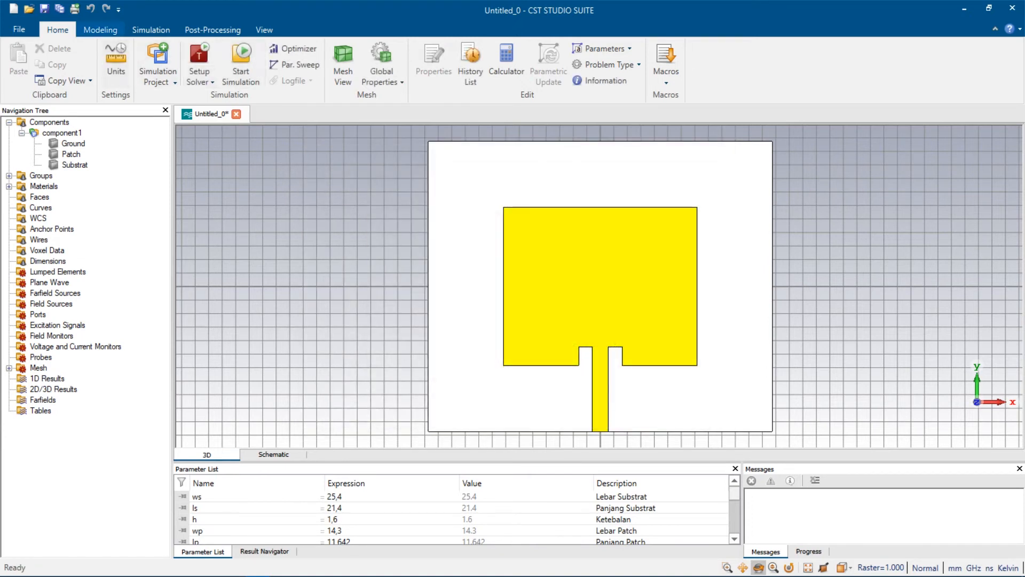
Pick the thin end face of the patch's feed line at the substrate's front edge.
left_click(101, 29)
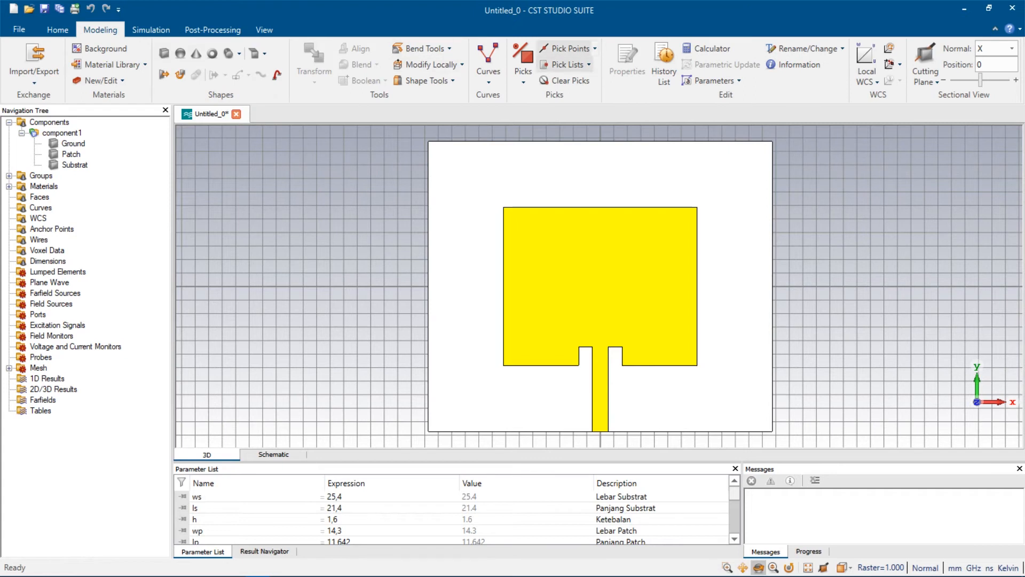
left_click(523, 62)
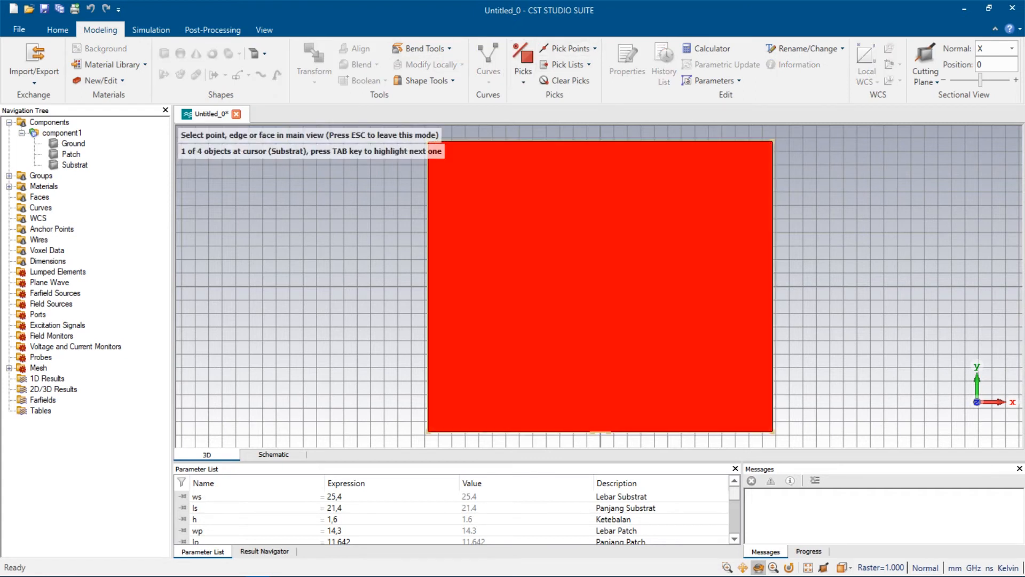
scroll(846, 396, "up", 8)
scroll(716, 404, "down", 10)
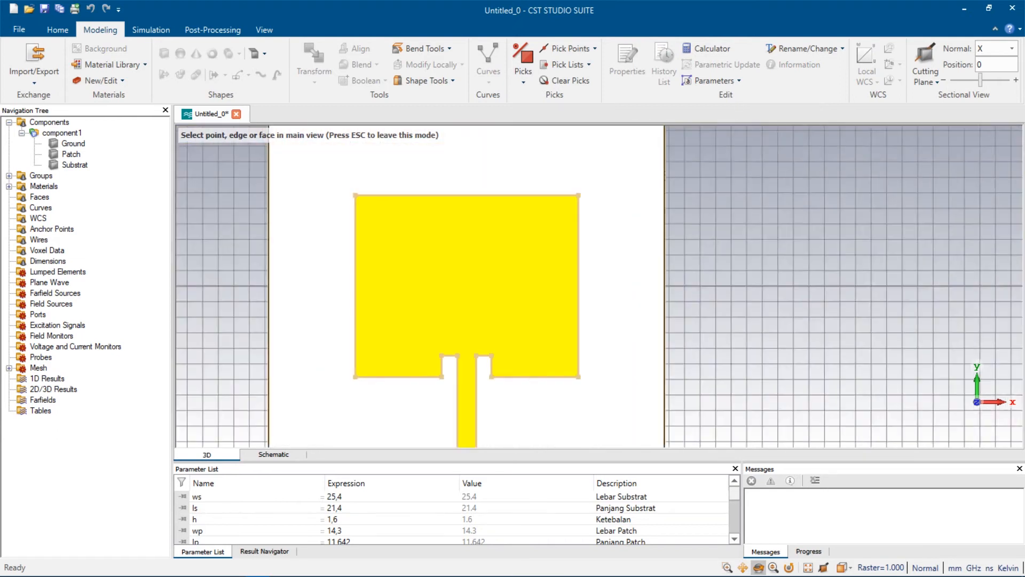
scroll(606, 404, "down", 3)
left_click_drag(606, 404, 598, 344)
scroll(580, 399, "up", 10)
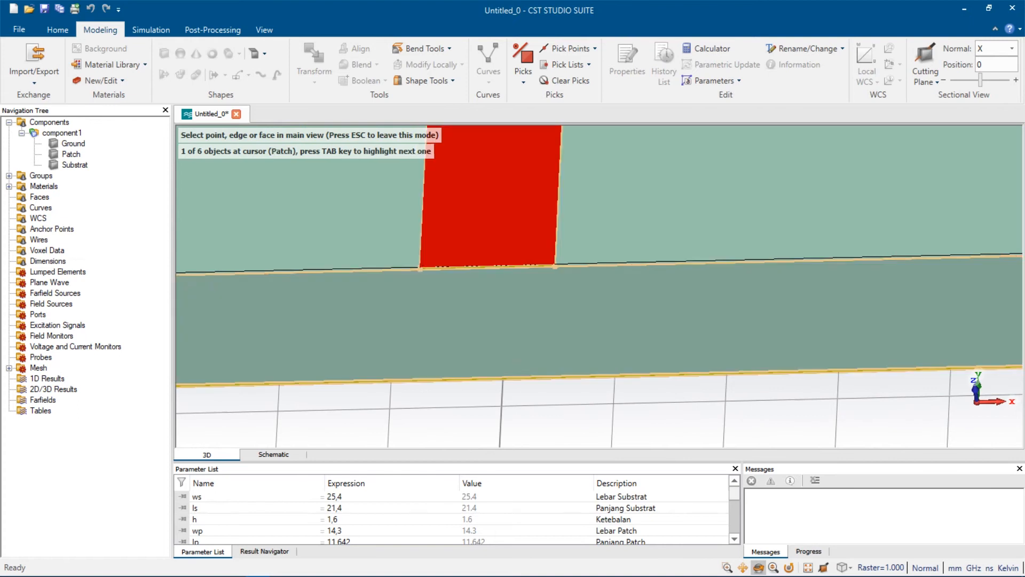
scroll(598, 288, "up", 5)
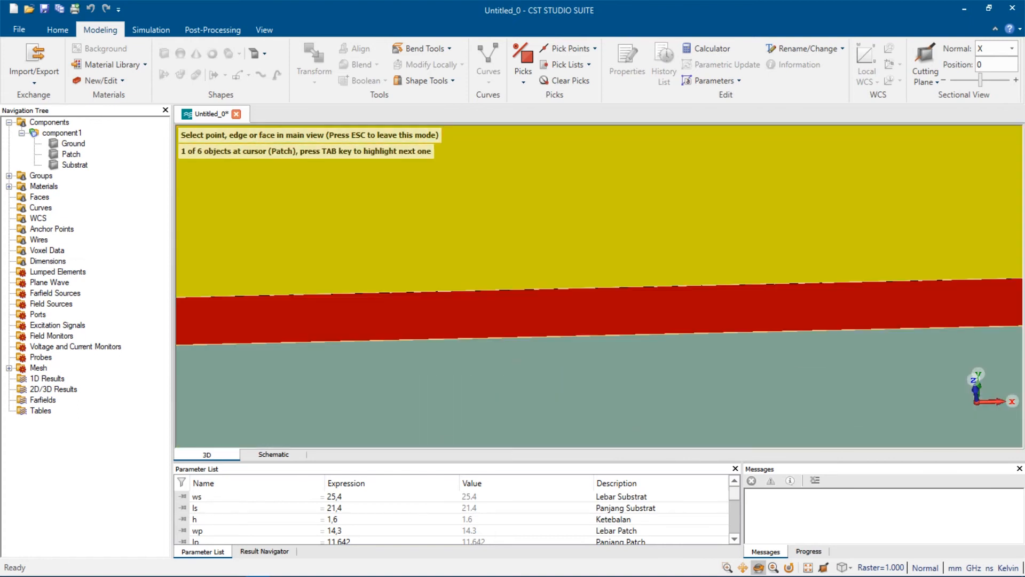
double_click(595, 311)
scroll(595, 312, "down", 8)
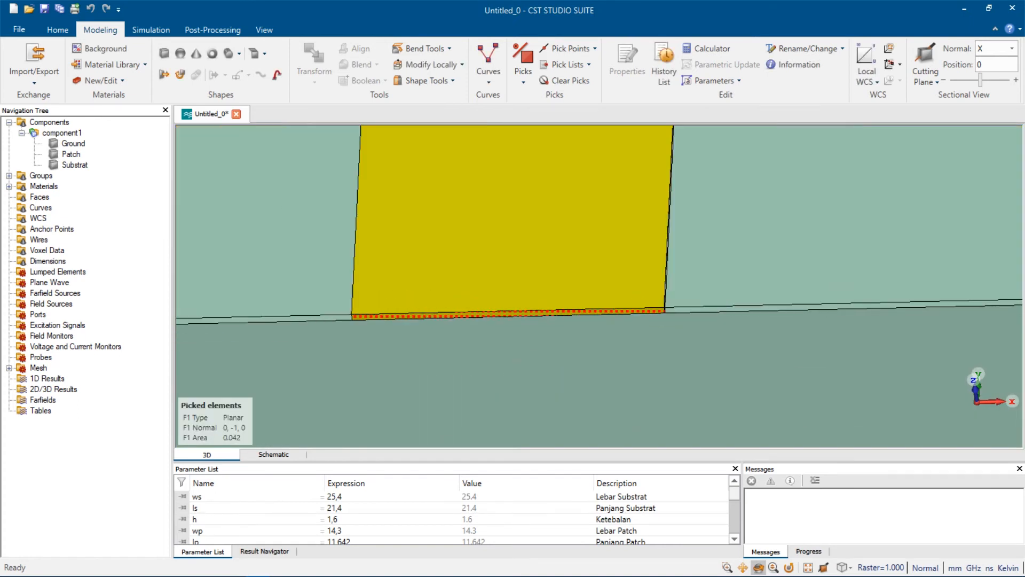
Examine the picked feed line end face up close and in relation to the whole antenna, ending in the front view.
scroll(595, 312, "up", 10)
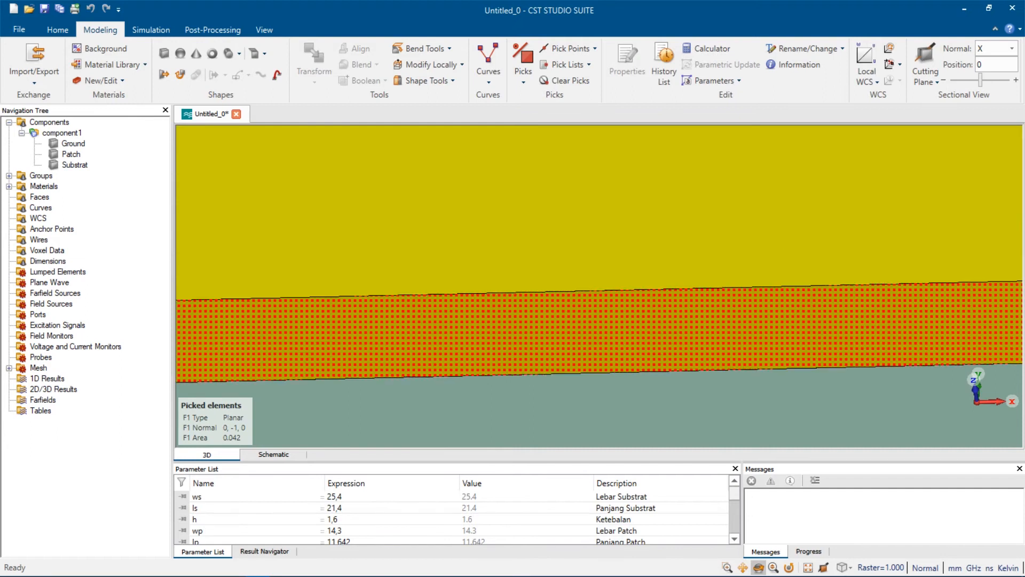
scroll(598, 312, "down", 10)
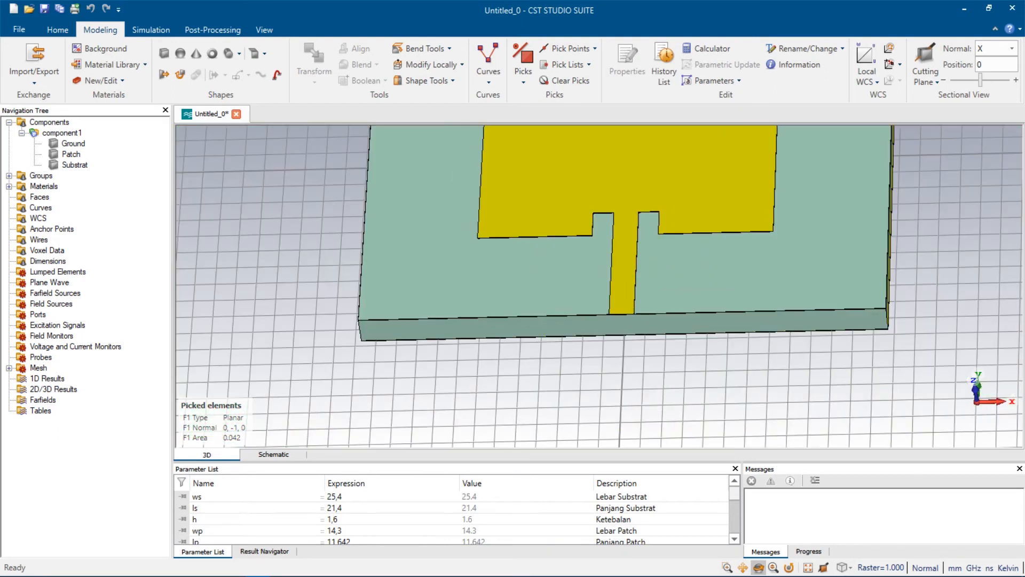
scroll(598, 313, "up", 6)
scroll(600, 323, "up", 5)
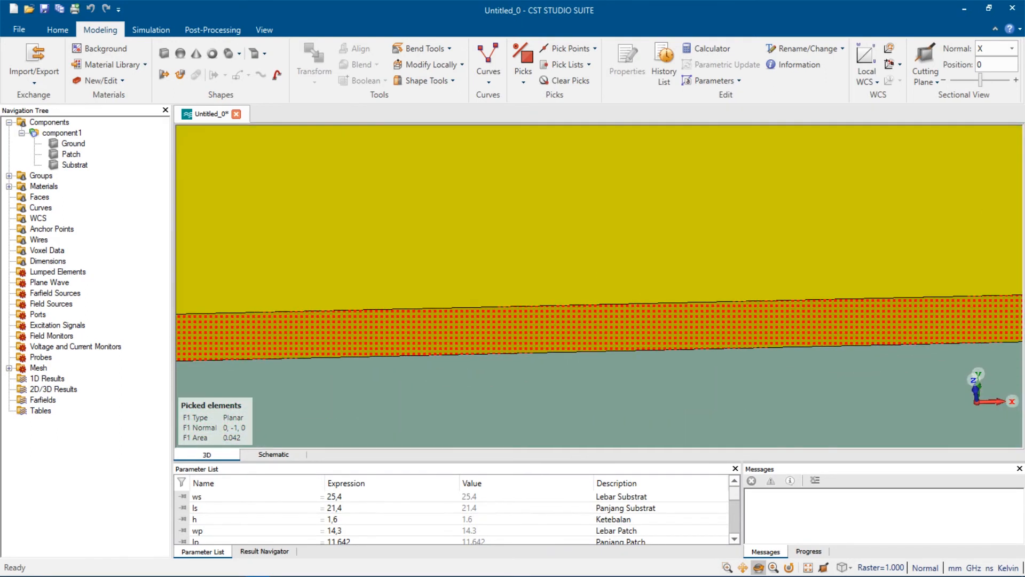
scroll(599, 323, "down", 10)
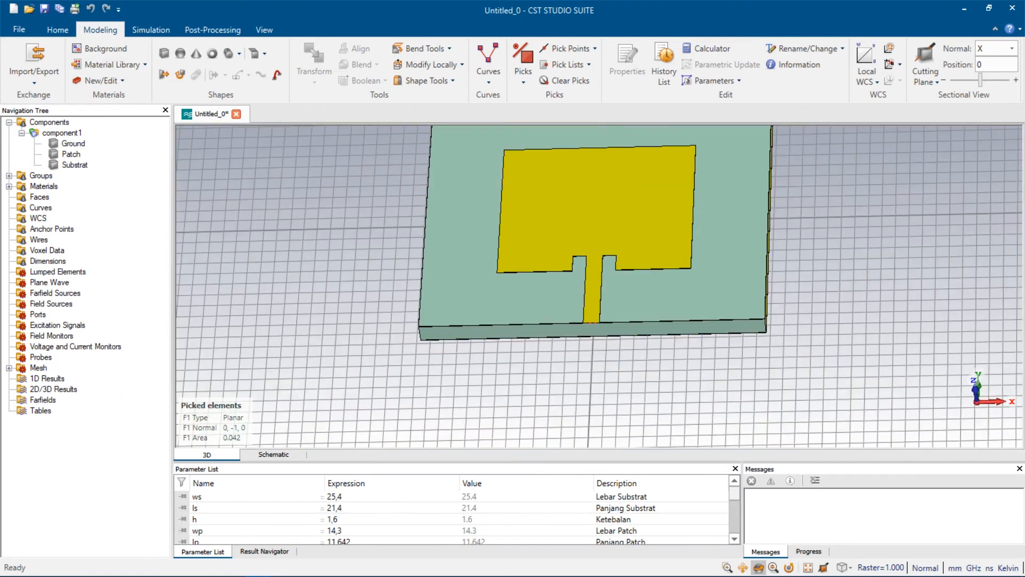
left_click_drag(599, 323, 603, 365)
key("space")
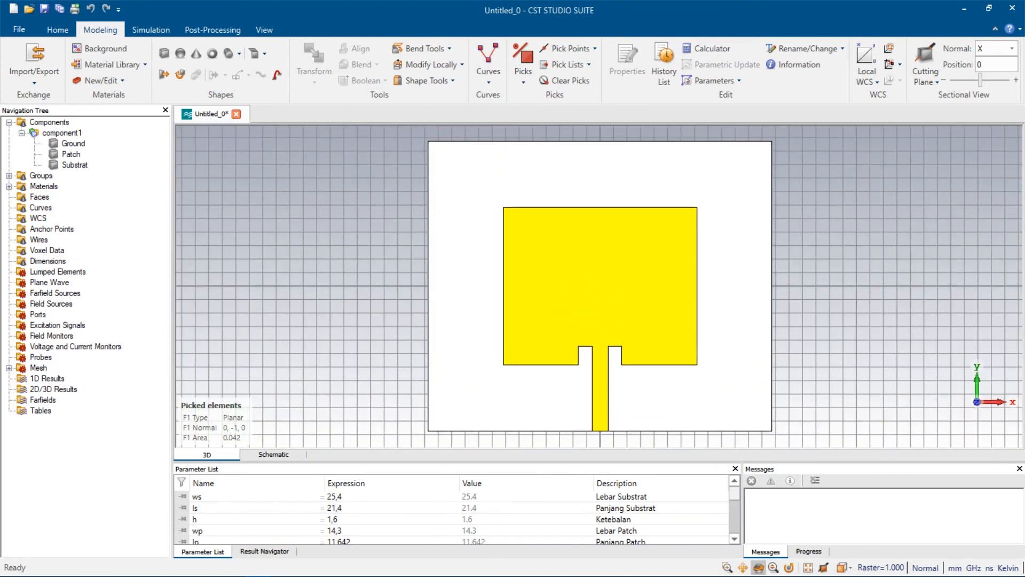
Calculate the microstrip port extension coefficient with the solver's ports macro and construct the waveguide port from the picked face.
left_click(58, 30)
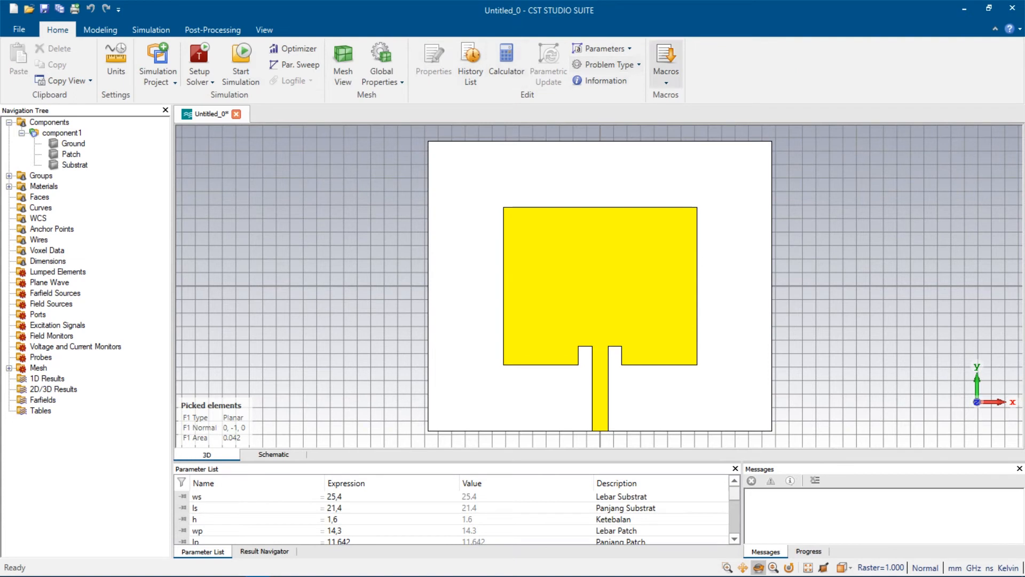
left_click(665, 64)
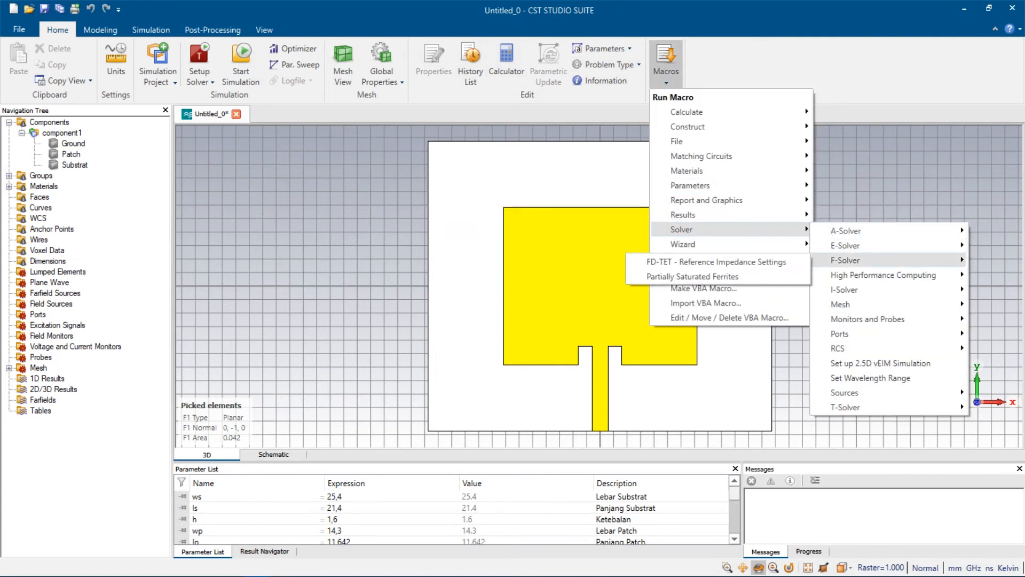
mouse_move(840, 334)
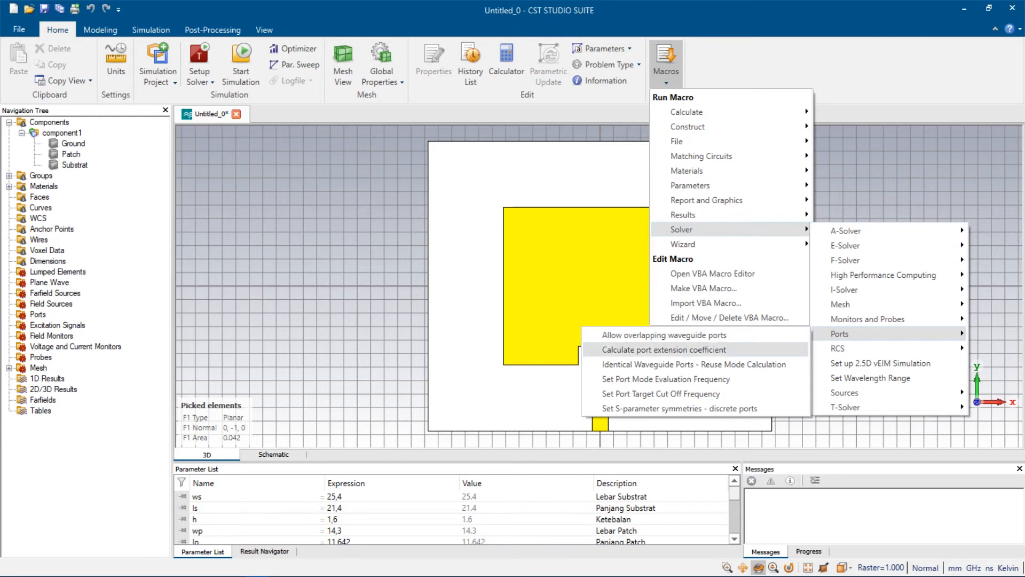
left_click(664, 349)
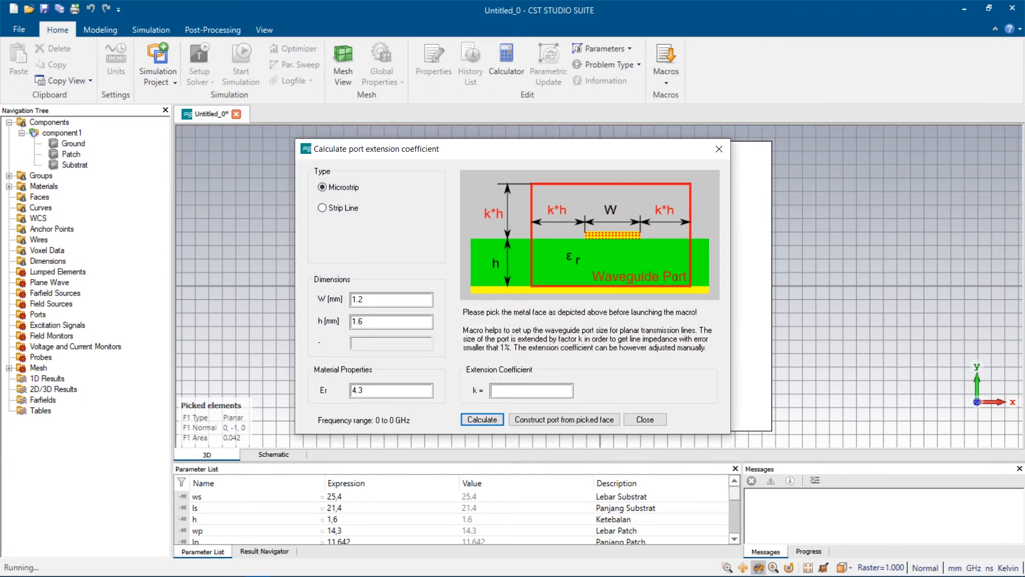
key("Return")
left_click(564, 420)
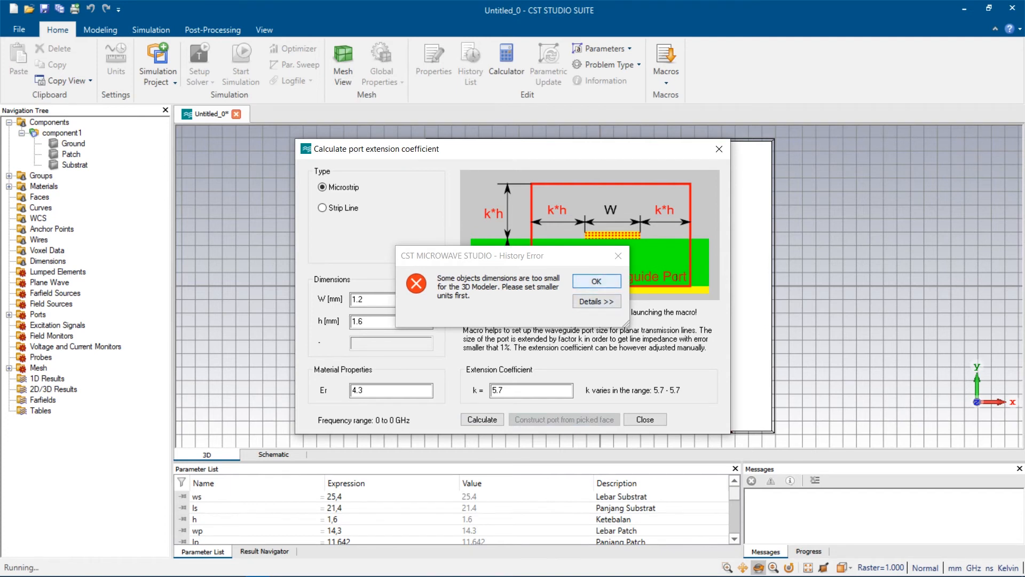
key("Return")
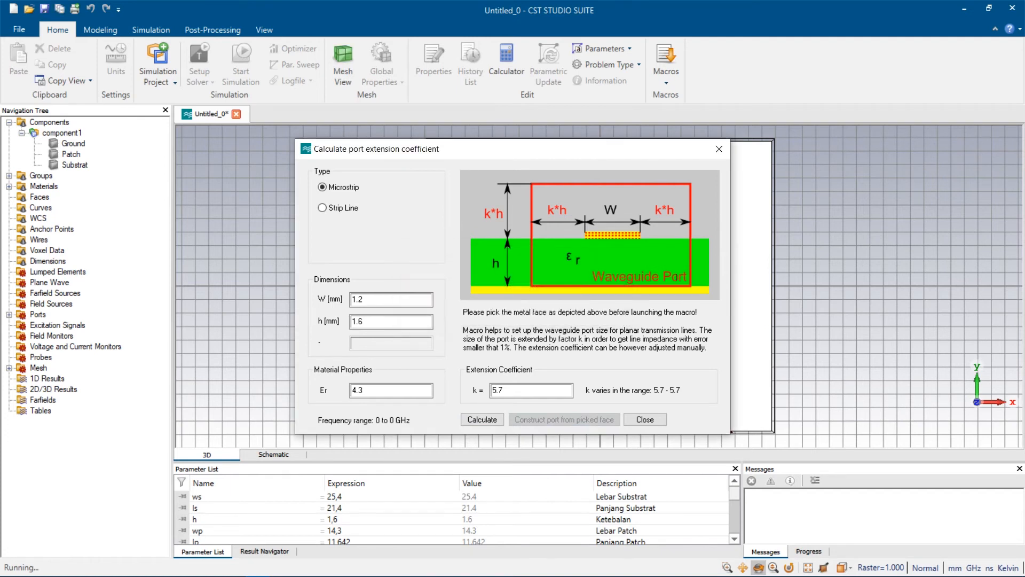
left_click(645, 419)
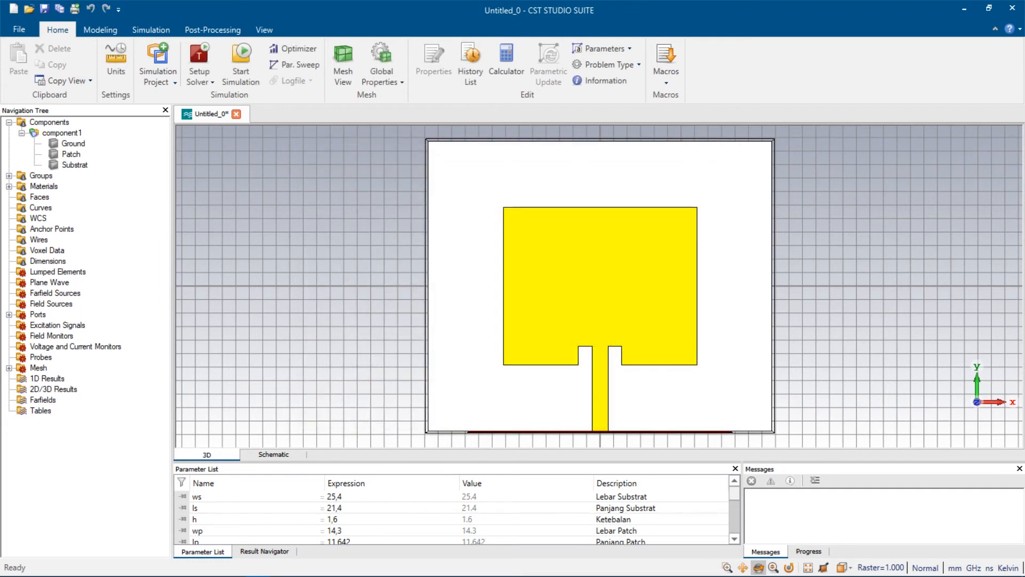
Inspect the waveguide port at the feed line's end from an oblique angle, ending in the front view.
left_click_drag(614, 342, 626, 299)
left_click_drag(608, 410, 637, 413)
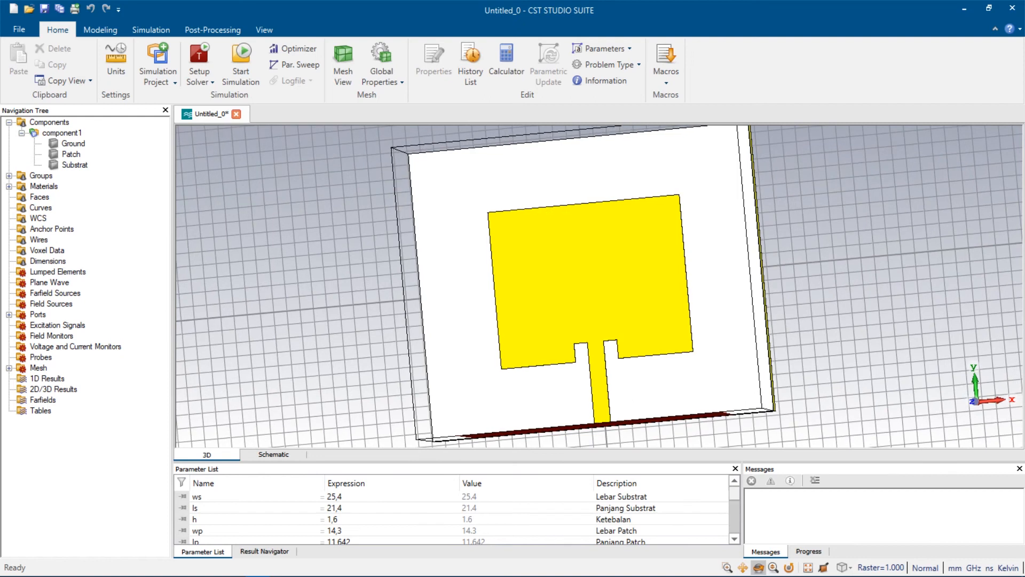
scroll(547, 356, "down", 3)
left_click_drag(555, 356, 562, 283)
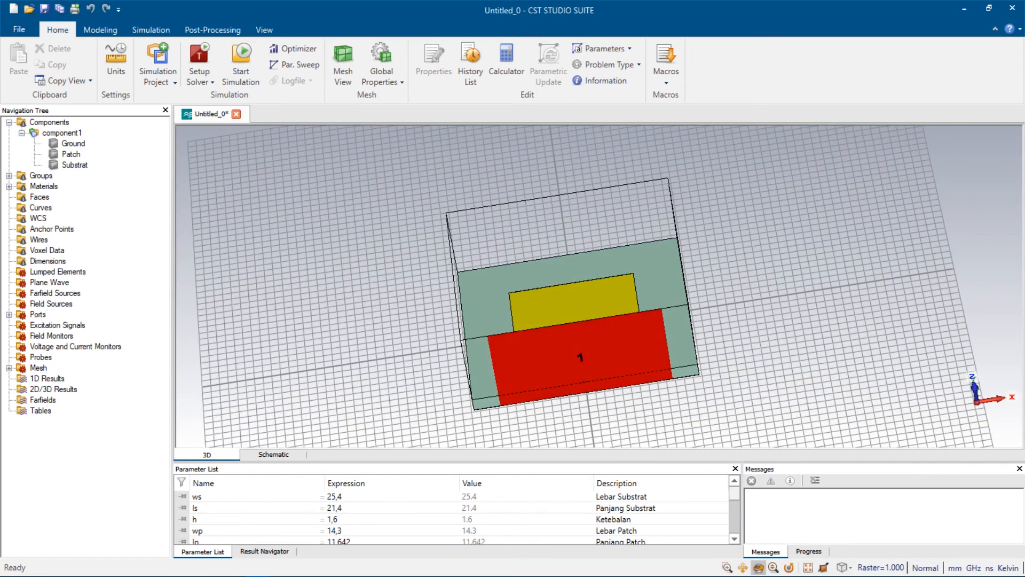
key("5")
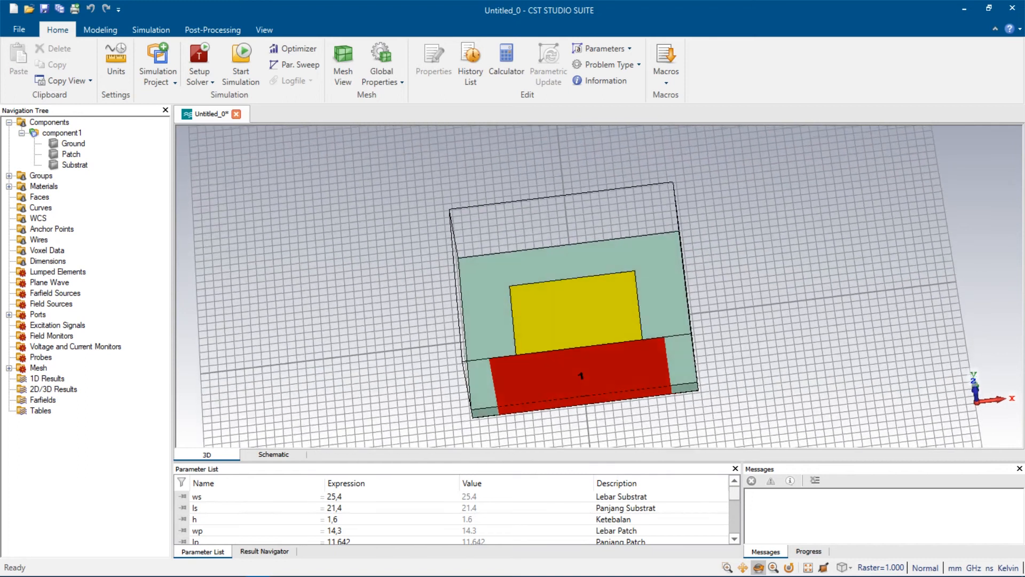
key("space")
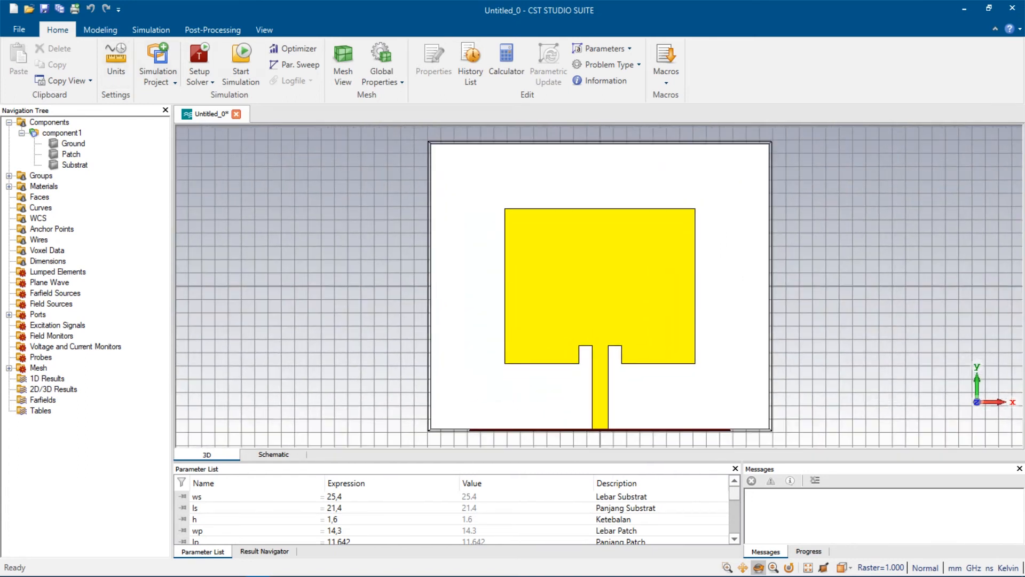
Start the simulation with the frequency range set from 5 to 6 GHz.
left_click(151, 30)
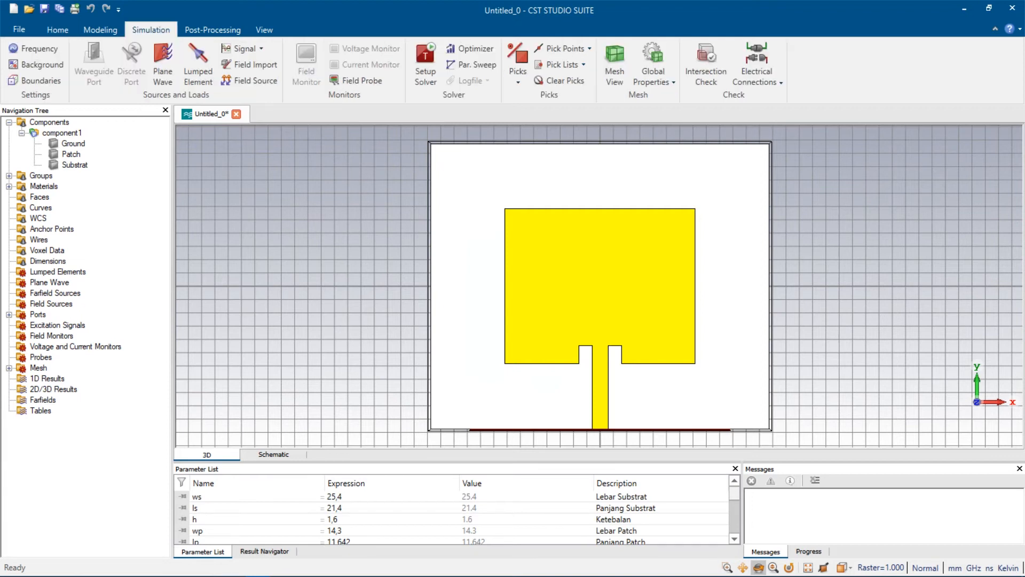
left_click(101, 29)
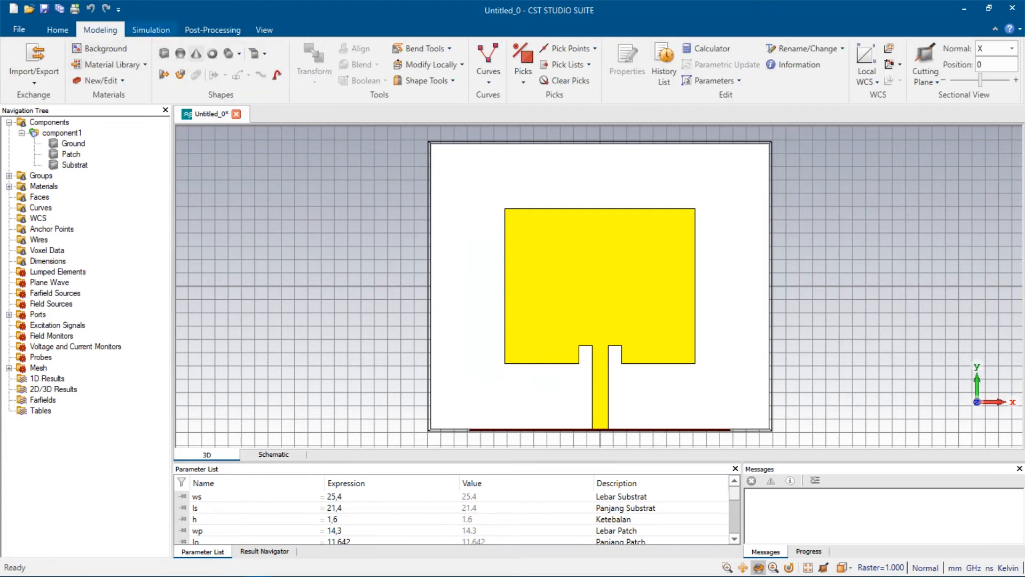
left_click(151, 30)
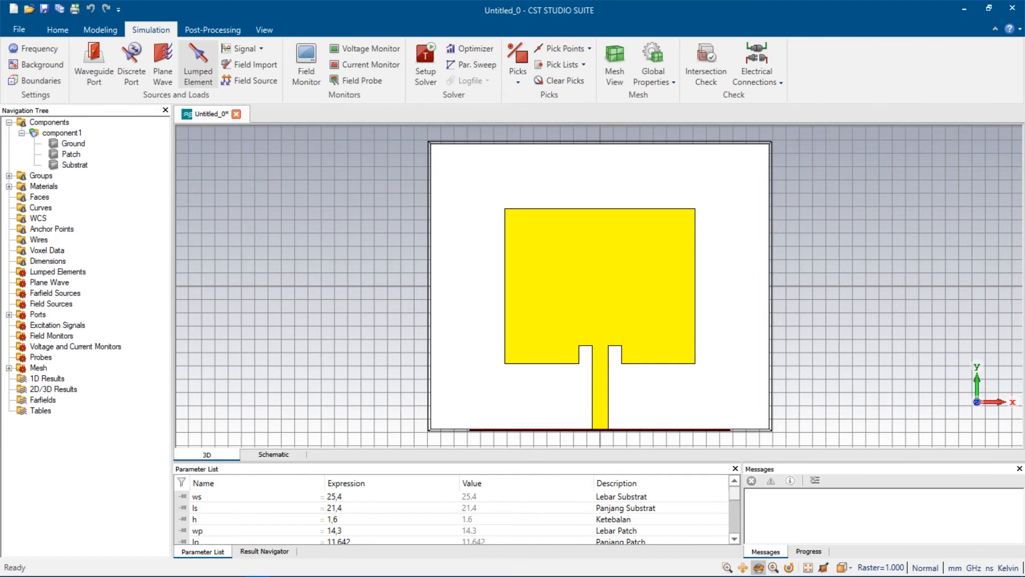
left_click(58, 30)
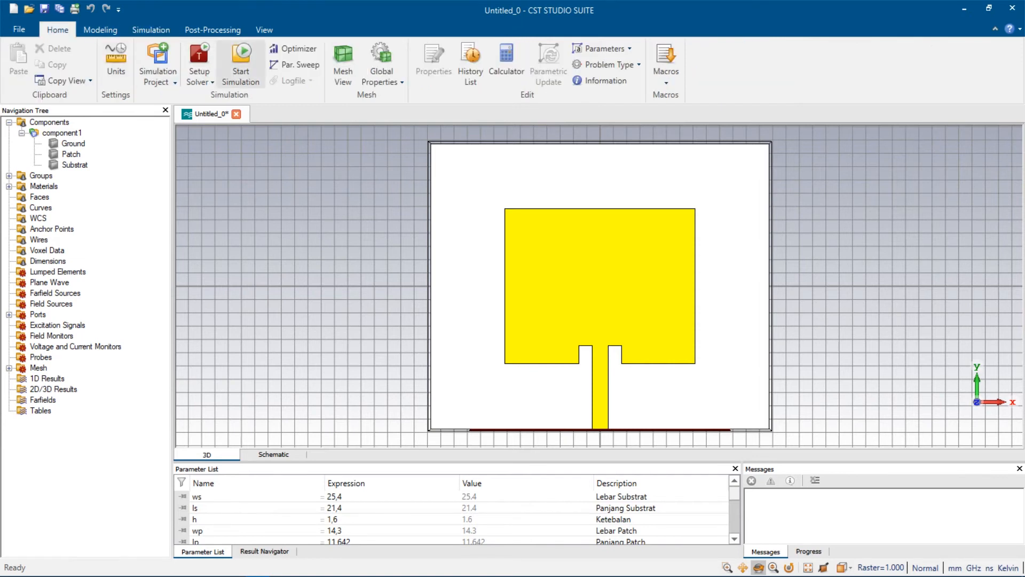
left_click(241, 64)
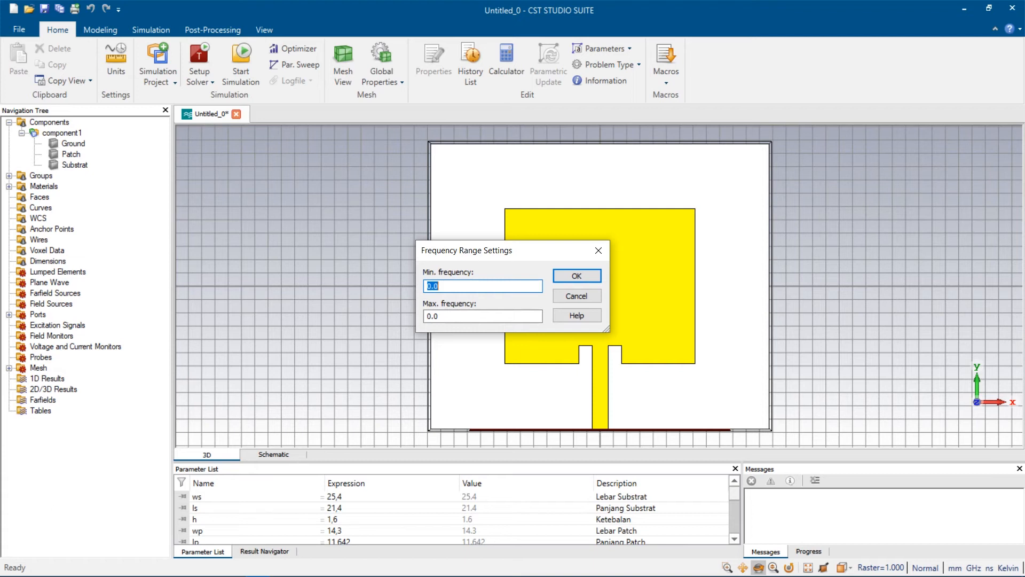
type("5")
key("Tab")
type("6")
key("Return")
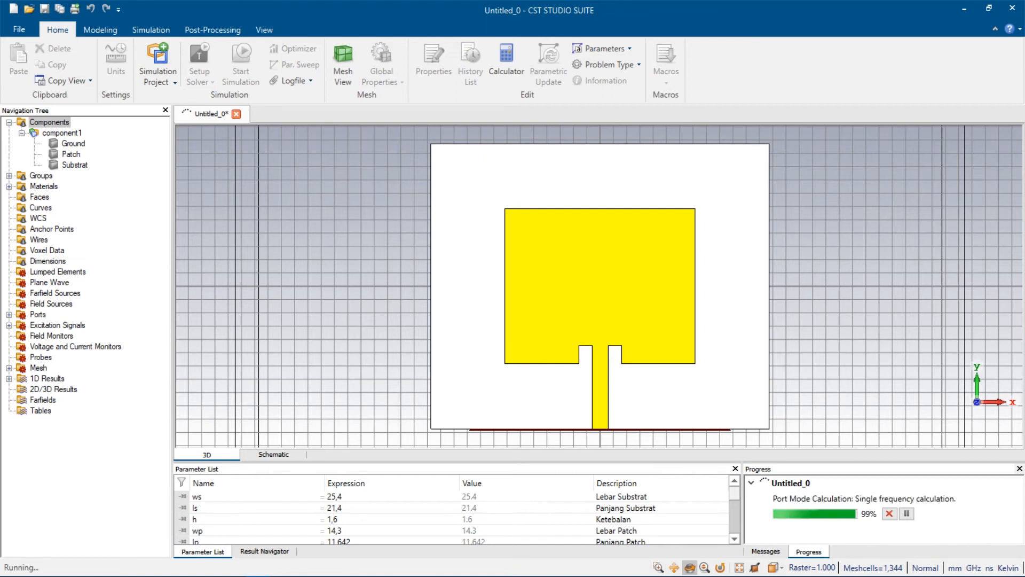
key("alt+Tab")
key("Tab")
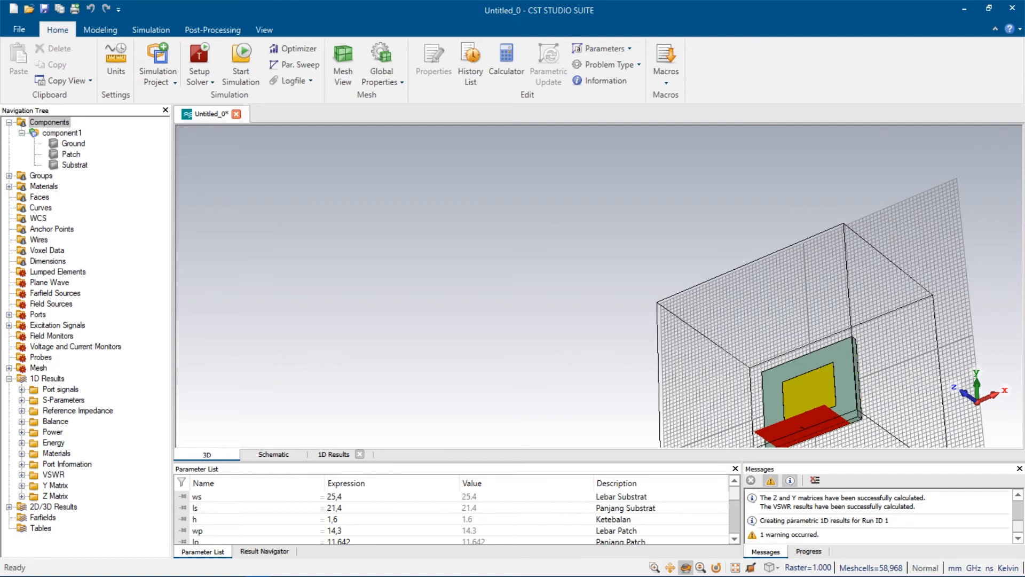
Plot the S-parameters result and place an axis marker at the minimum of the S1,1 curve.
left_click(22, 400)
left_click(63, 400)
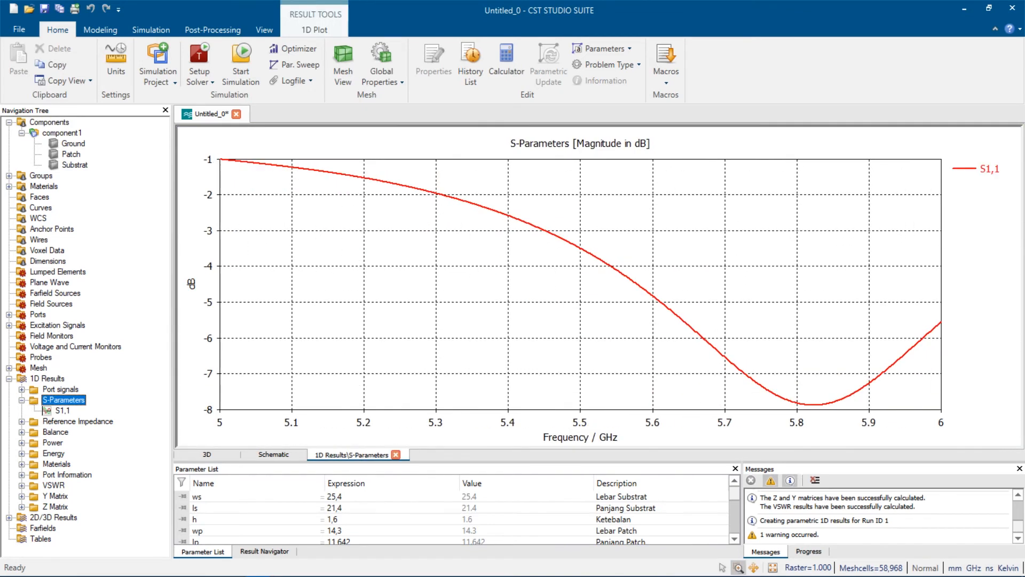
right_click(808, 333)
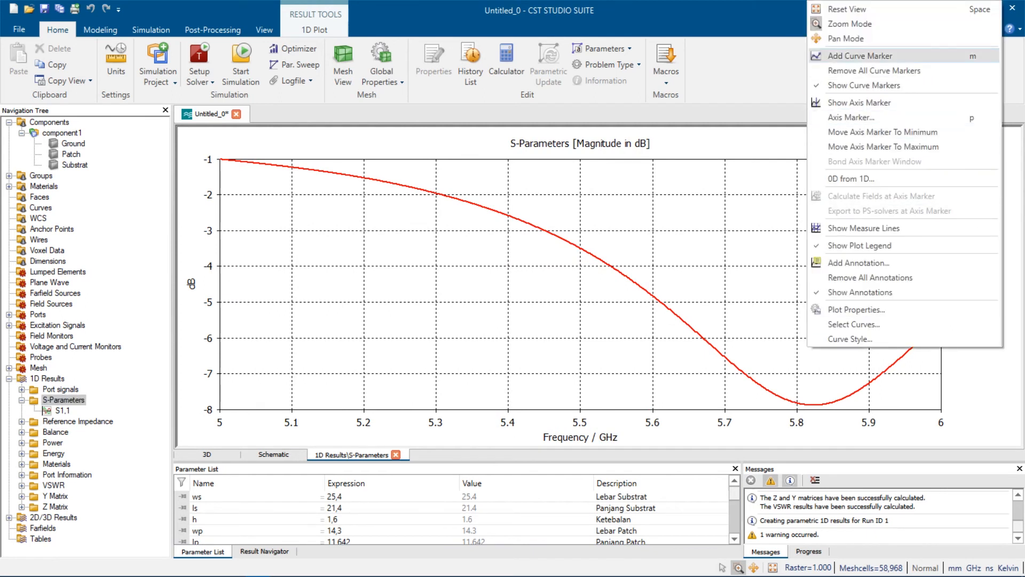
left_click(860, 102)
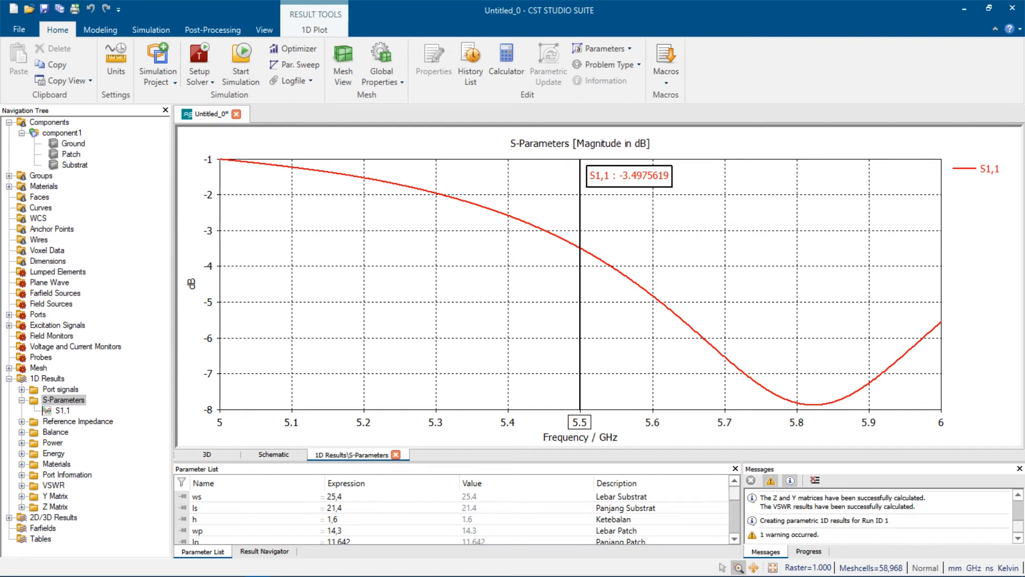
right_click(790, 186)
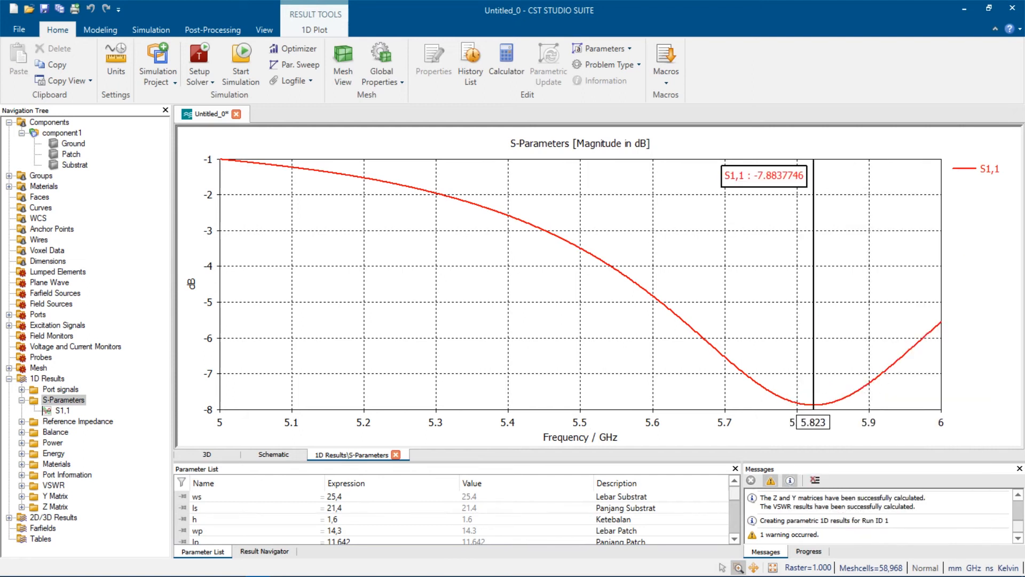
right_click(886, 311)
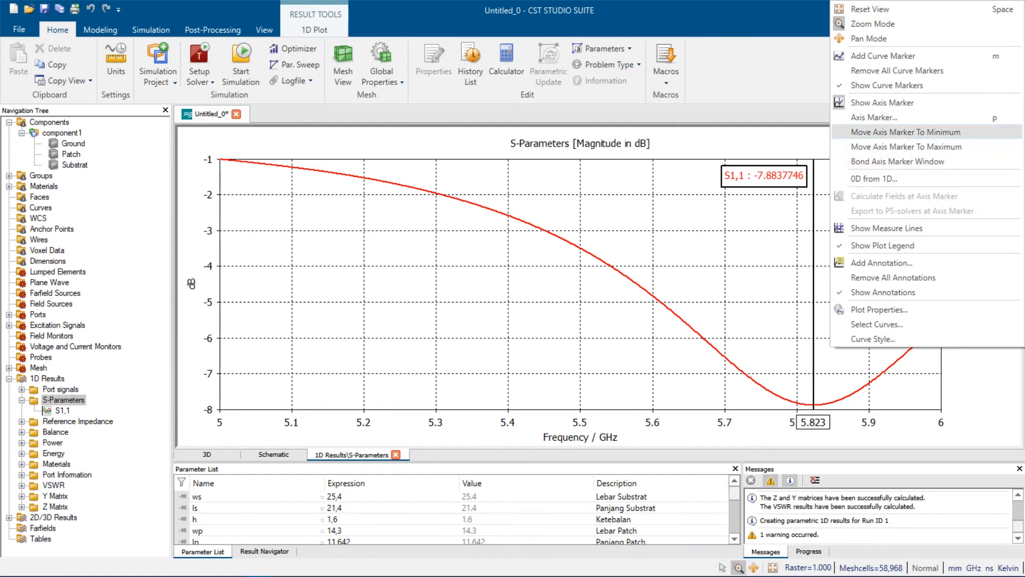
left_click(905, 132)
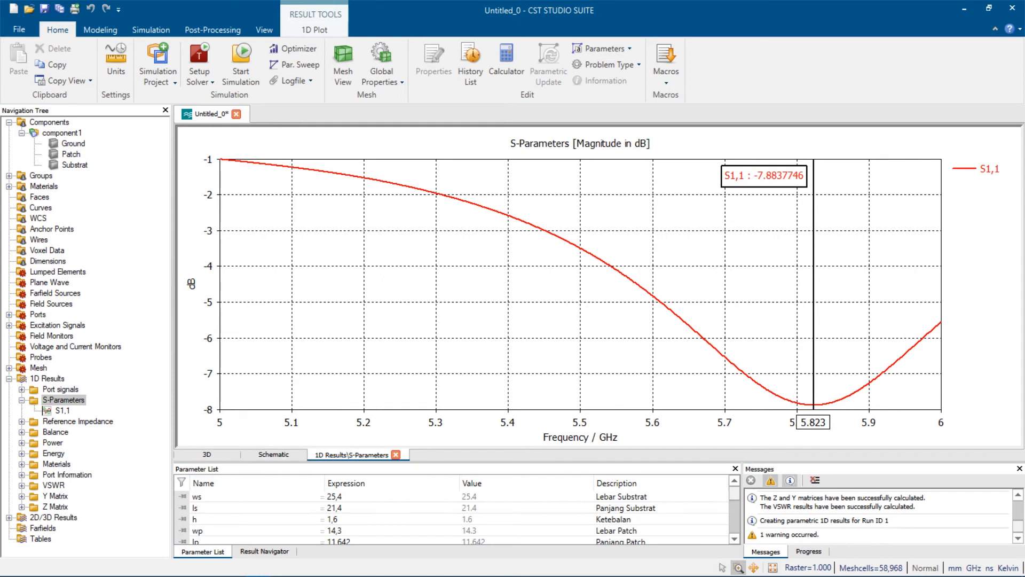
Check the return loss target in the specification table of the Word design document, returning to the S-parameter plot in CST Studio Suite.
scroll(451, 515, "down", 2)
scroll(451, 516, "up", 2)
scroll(451, 515, "down", 2)
scroll(451, 516, "up", 2)
scroll(451, 515, "down", 2)
scroll(451, 515, "up", 2)
key("alt+Tab")
key("alt+Tab")
scroll(513, 331, "up", 10)
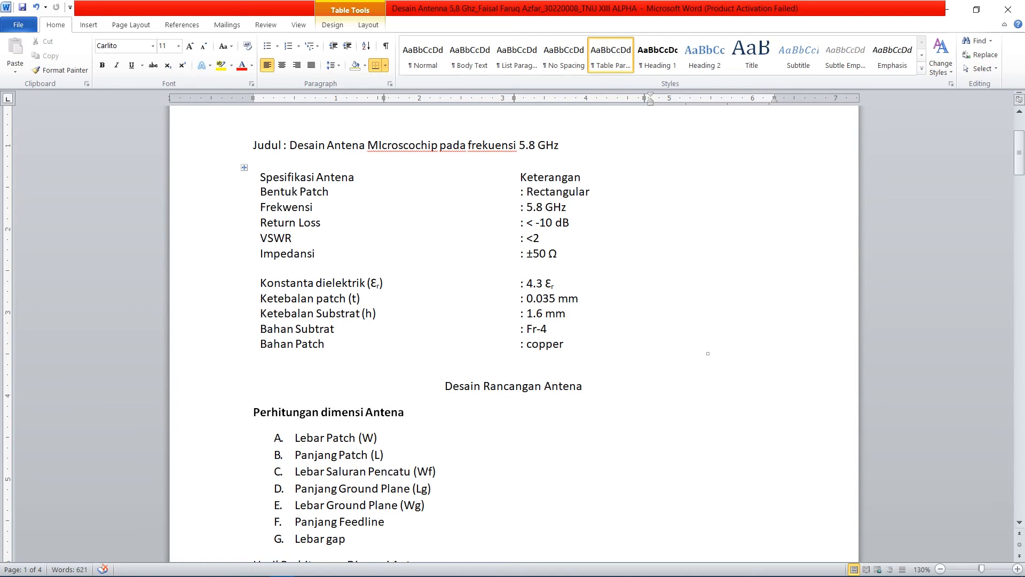
key("alt+Tab")
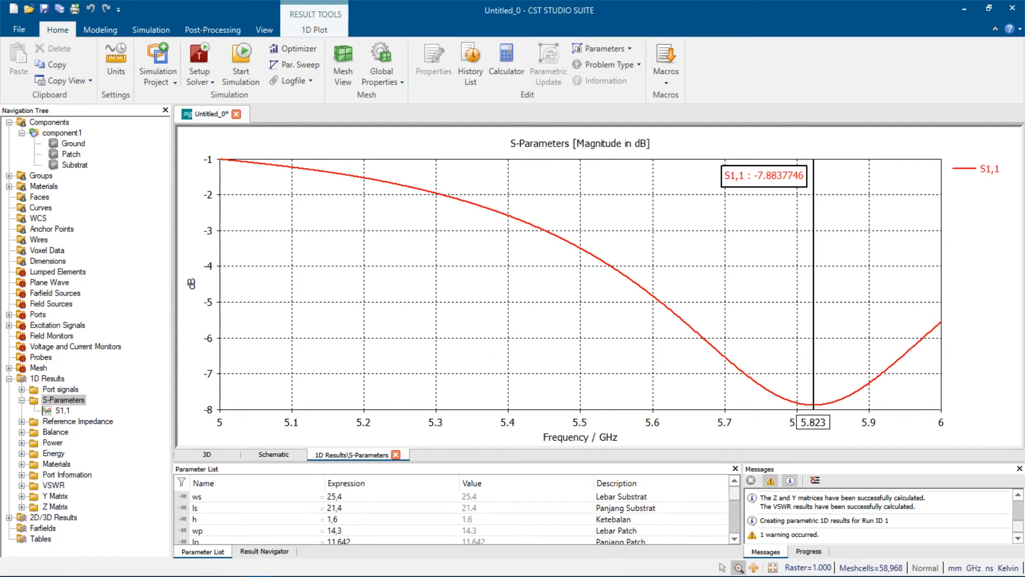
double_click(347, 530)
left_click(342, 530)
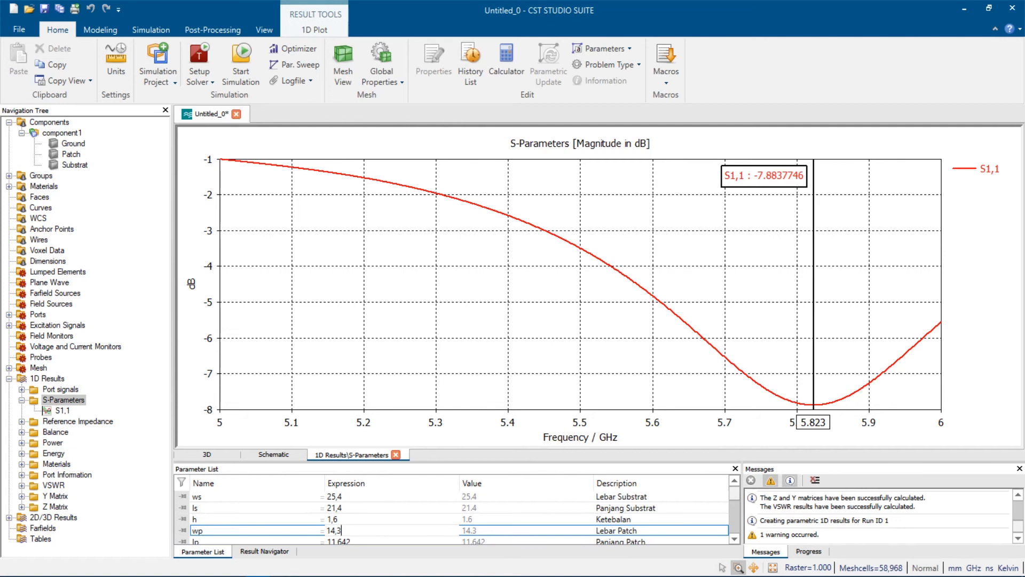
key("BackSpace")
key("Return")
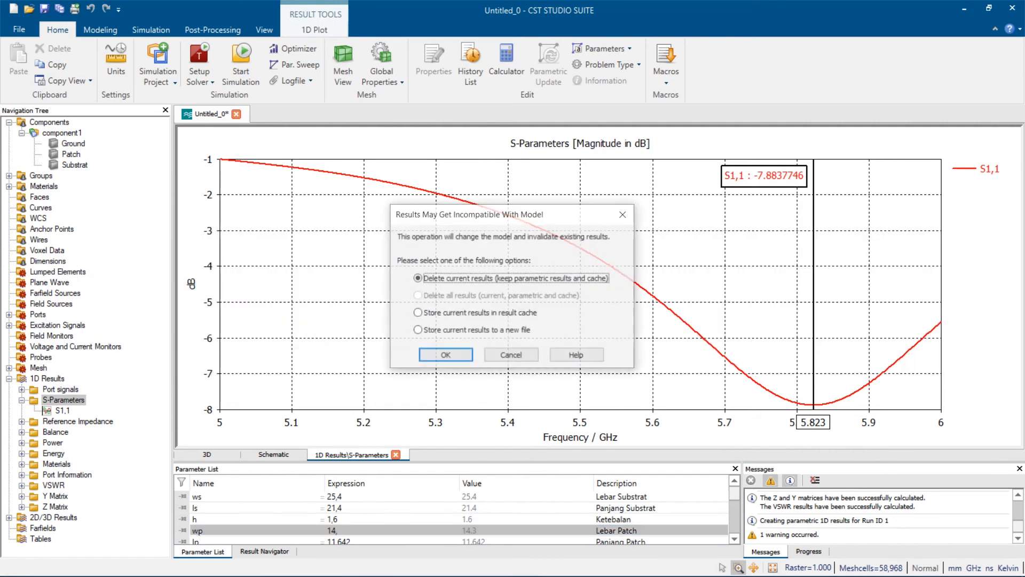
key("Escape")
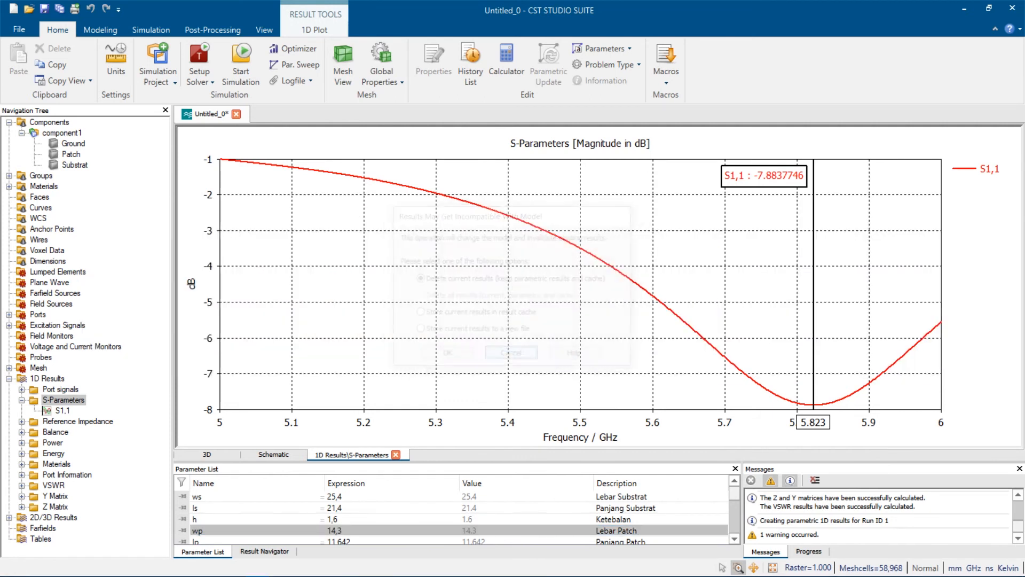
Compare the S1,1 curves of all simulated runs with the patch width wp and length lp used in each.
key("alt+Tab")
key("alt+Tab")
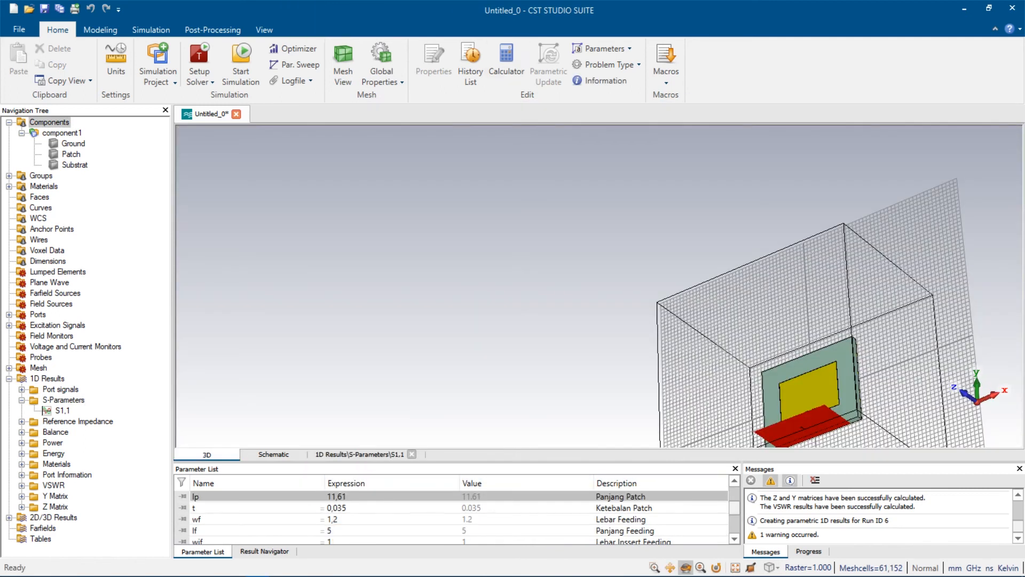
scroll(392, 513, "up", 2)
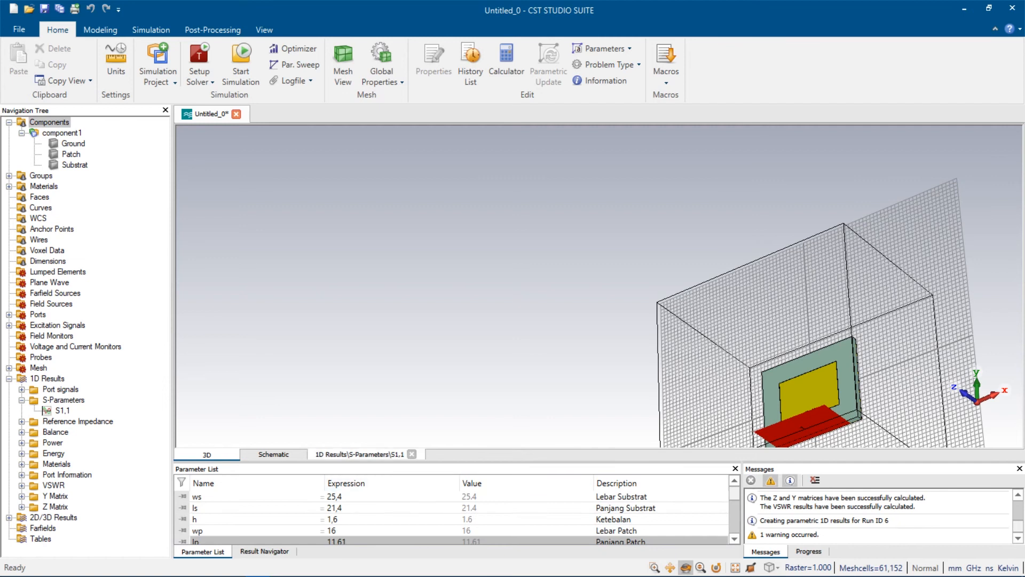
left_click(360, 454)
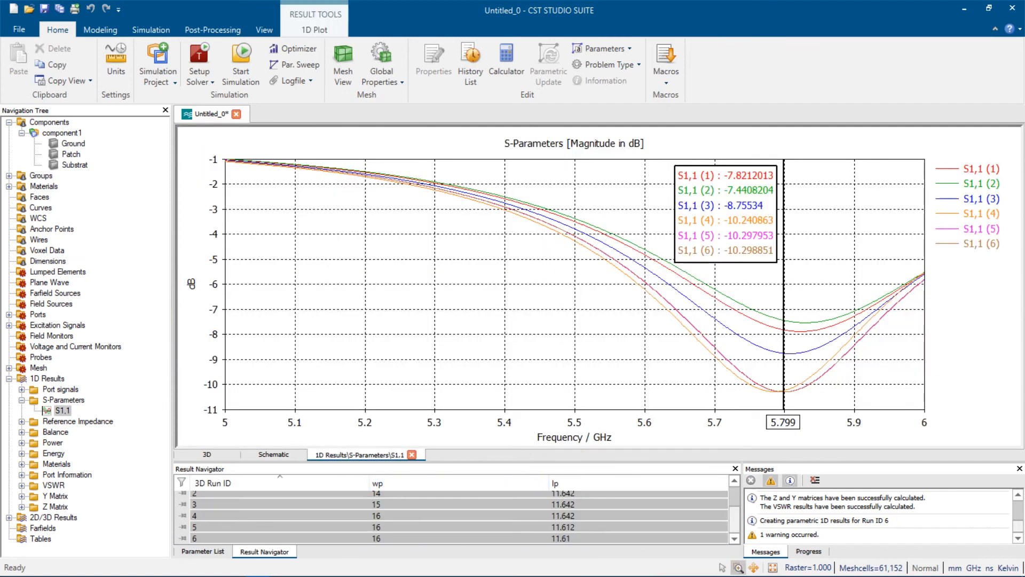
scroll(459, 515, "up", 1)
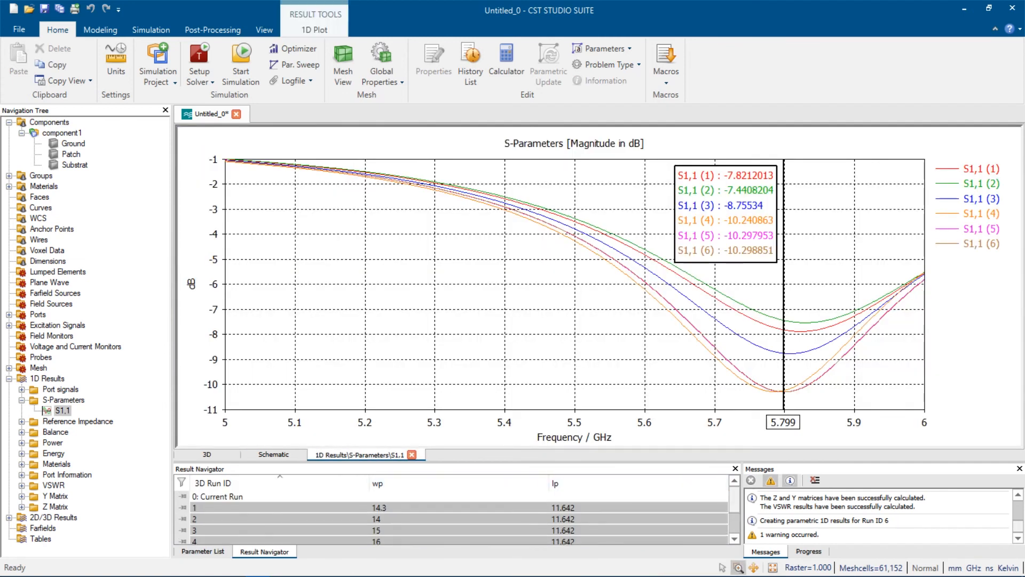
scroll(459, 515, "down", 1)
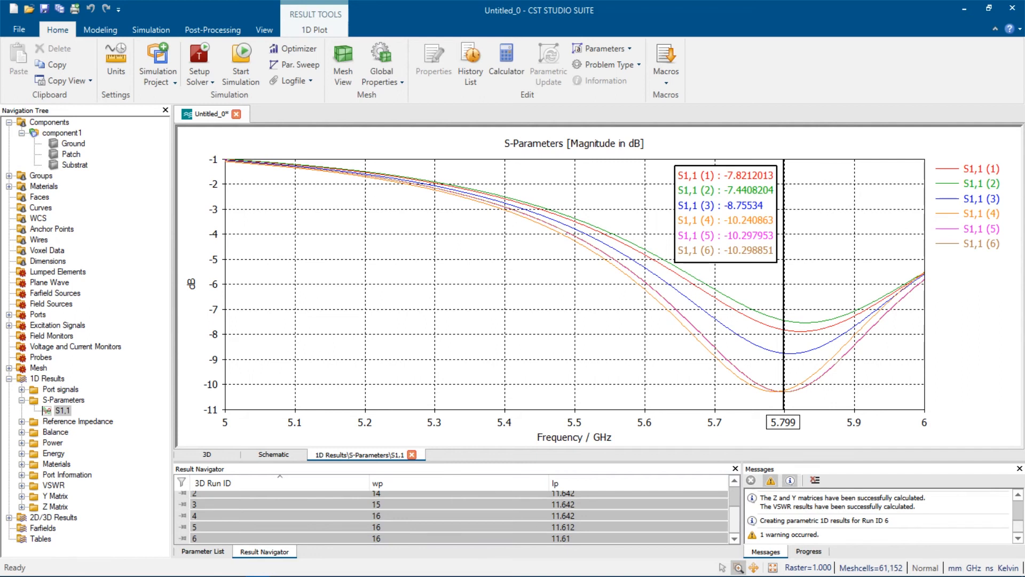
left_click(459, 538)
Review the current patch and feed parameter values alongside the S1,1 plot.
left_click(203, 551)
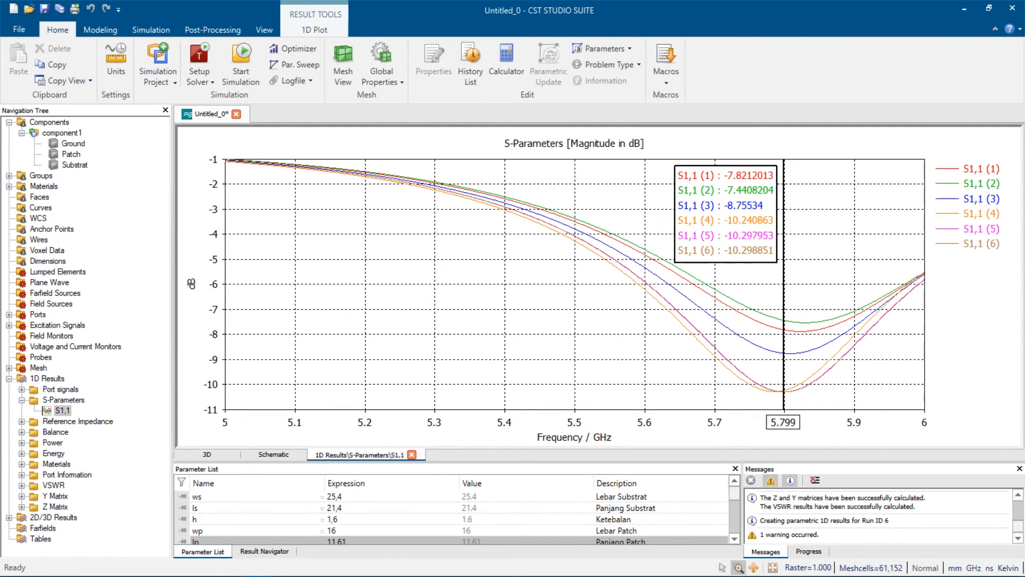
right_click(782, 311)
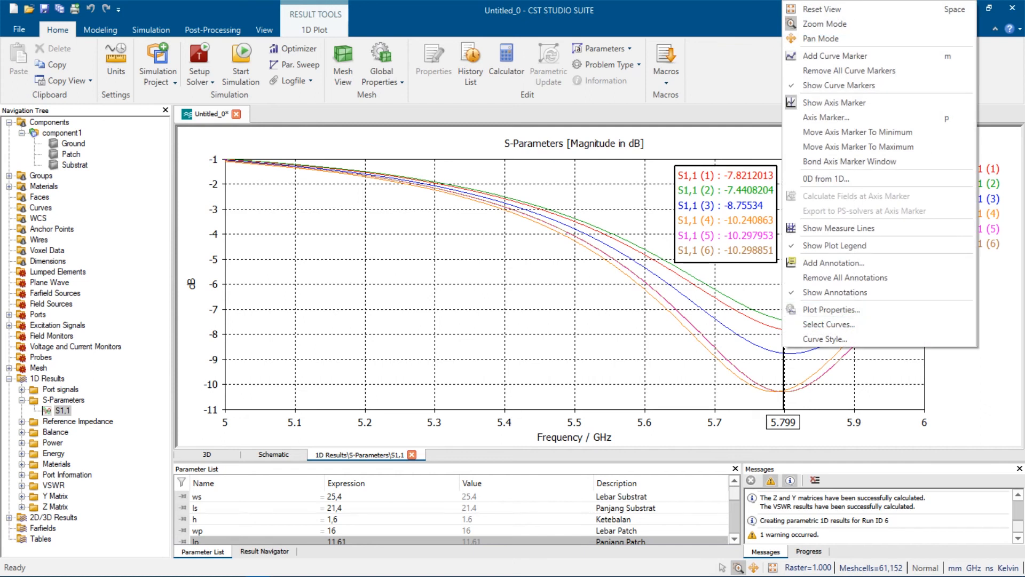
key("Escape")
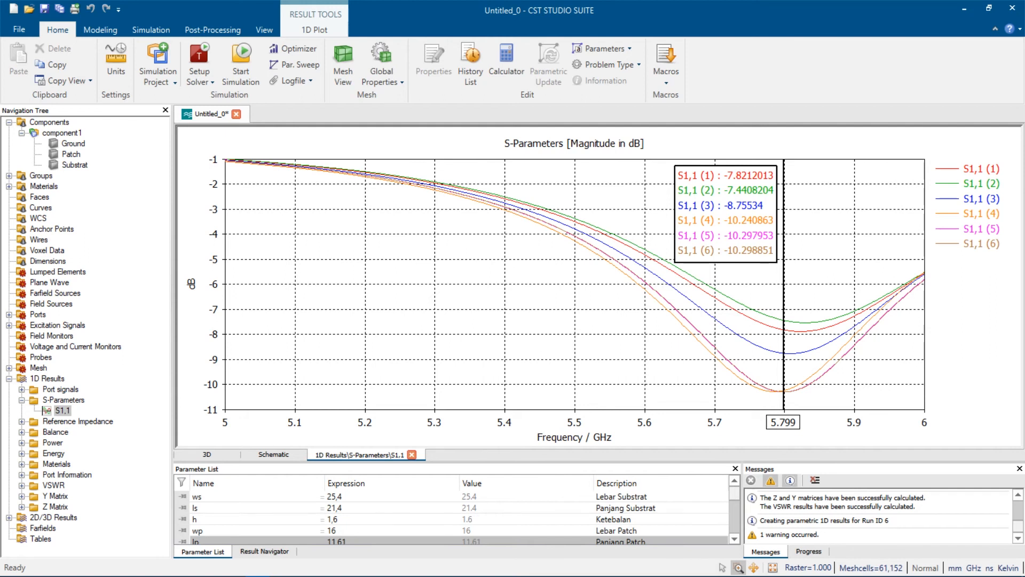
scroll(454, 517, "down", 2)
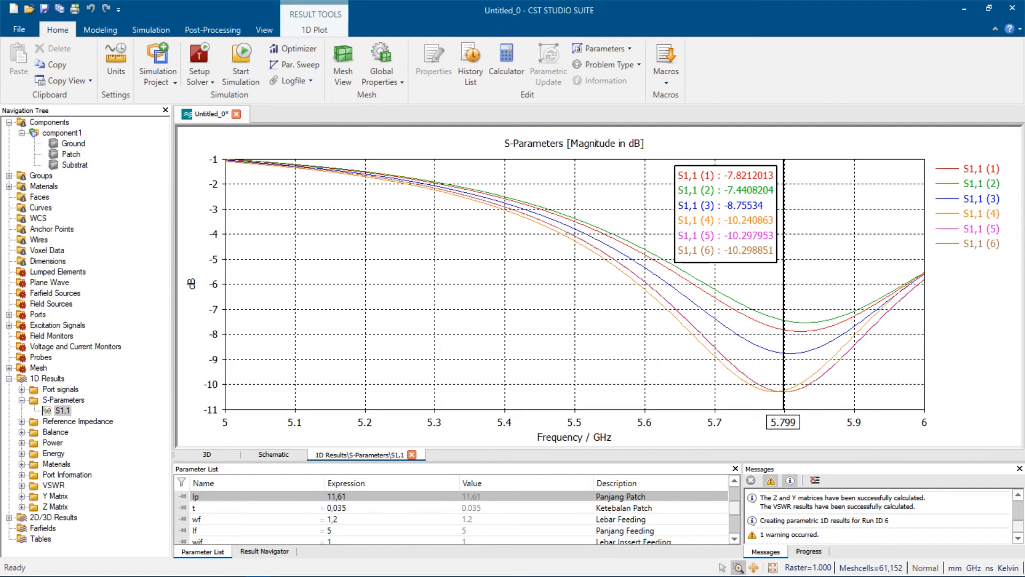
scroll(460, 518, "up", 2)
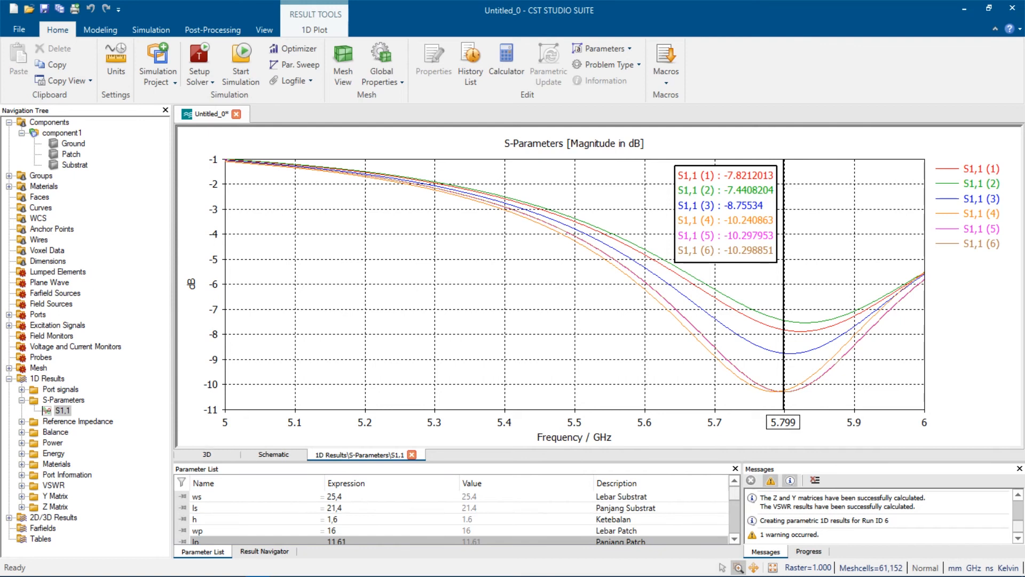
Plot the VSWR1 result for all simulated runs.
left_click(22, 485)
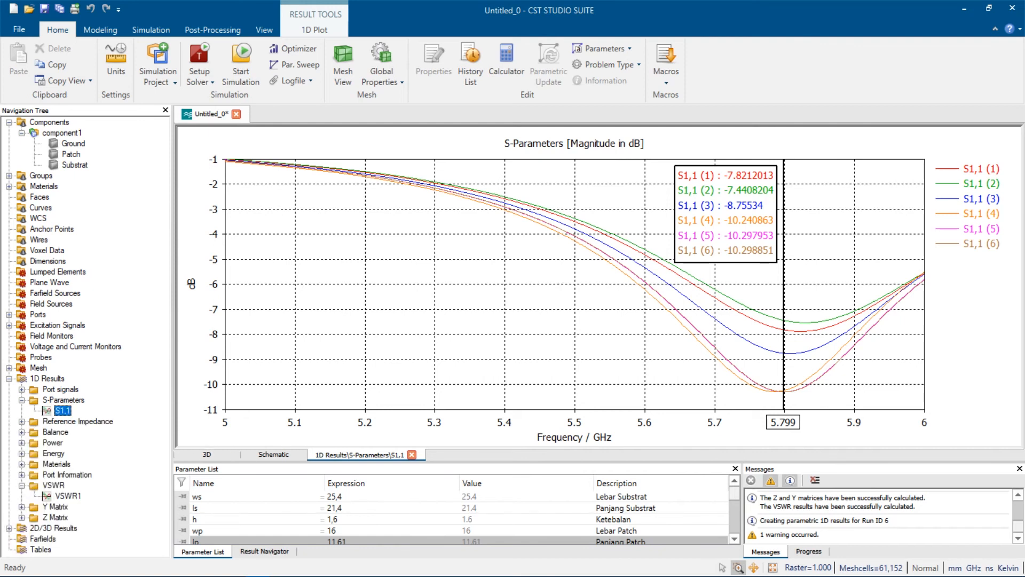
left_click(53, 485)
left_click(67, 496)
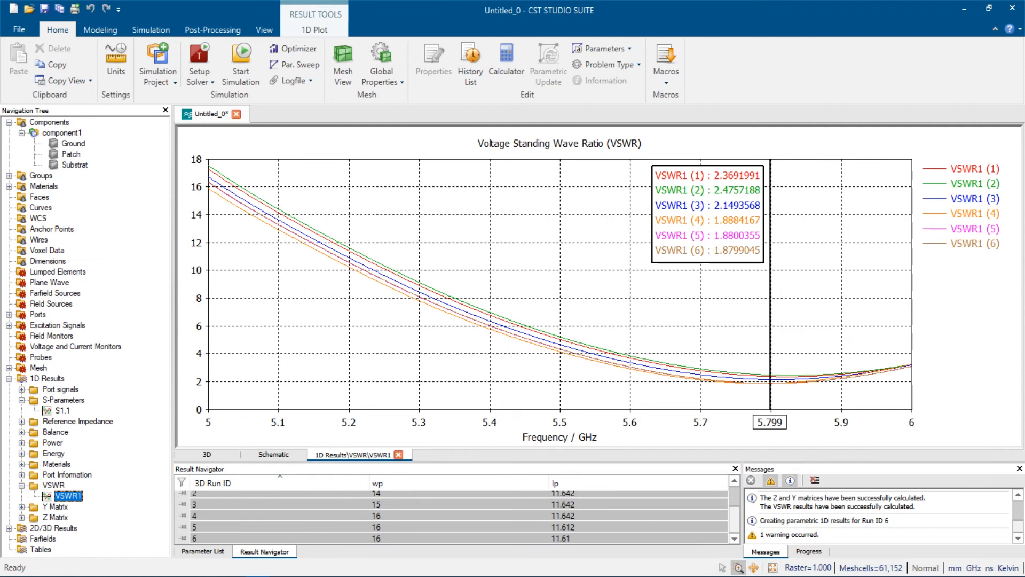
Isolate the VSWR curve of run 3, replace it with run 6, and examine run 6 up close around 5.74 GHz.
left_click(459, 538)
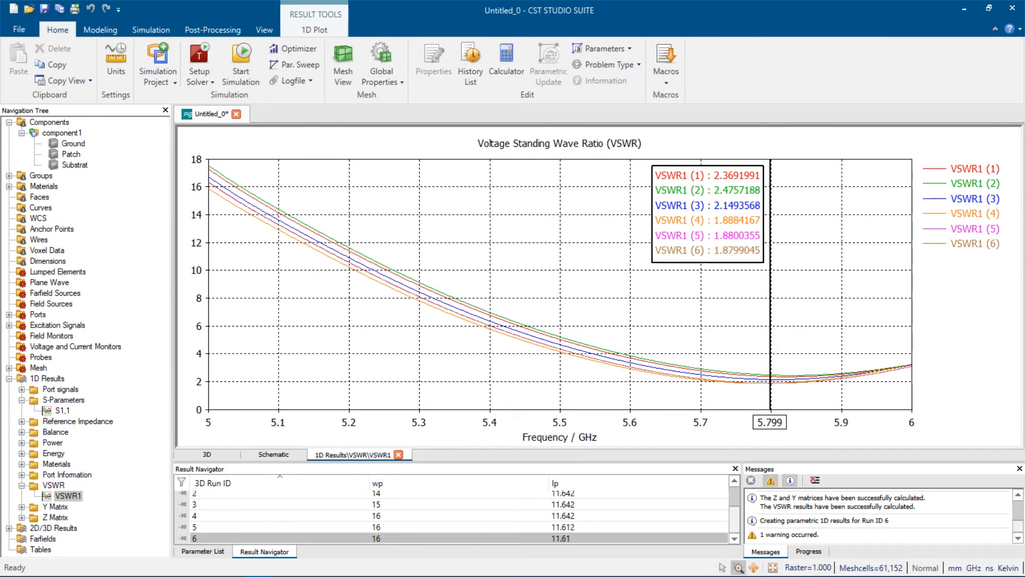
left_click(280, 504)
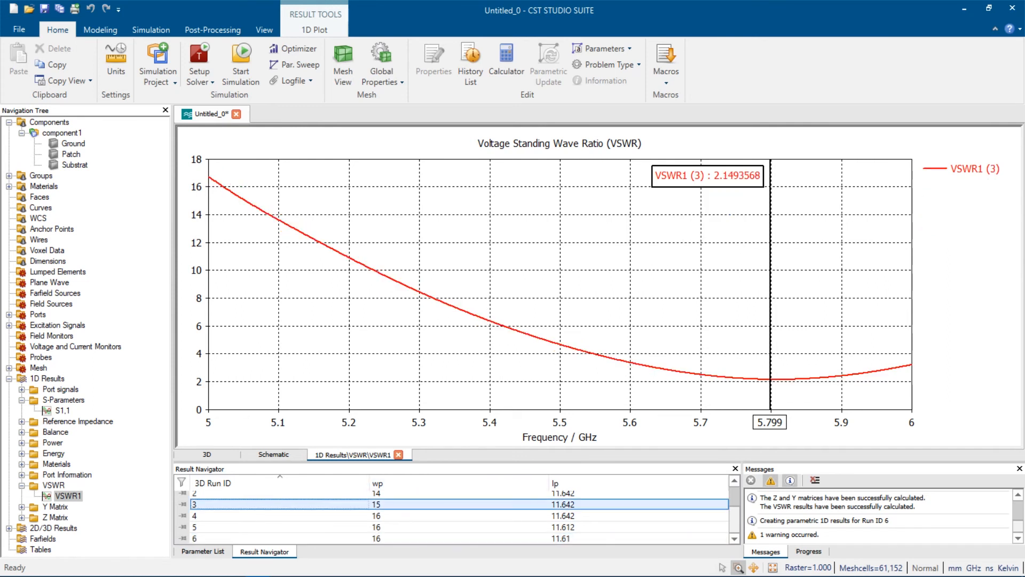
left_click(459, 538)
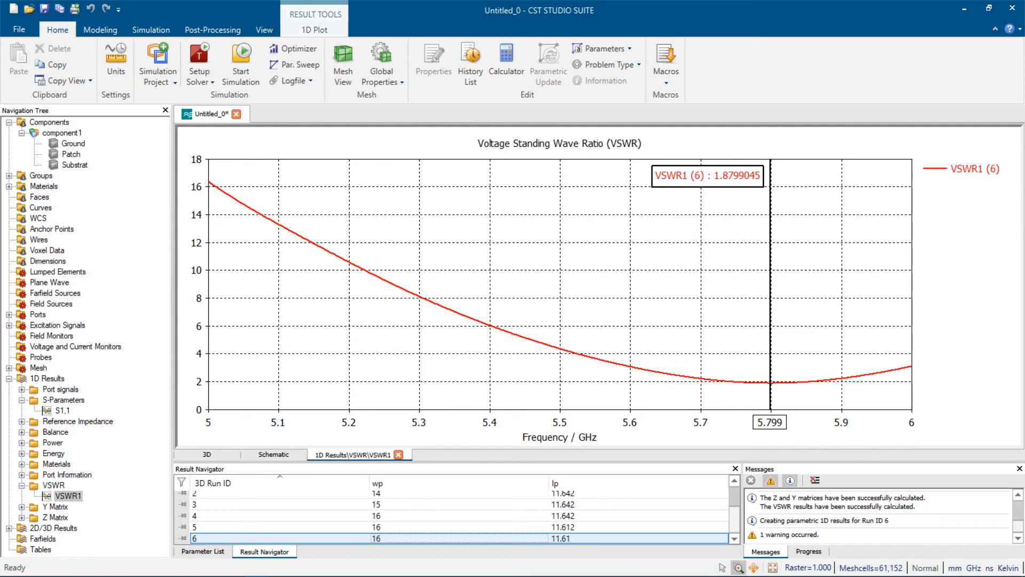
scroll(748, 382, "up", 2)
scroll(757, 389, "up", 15)
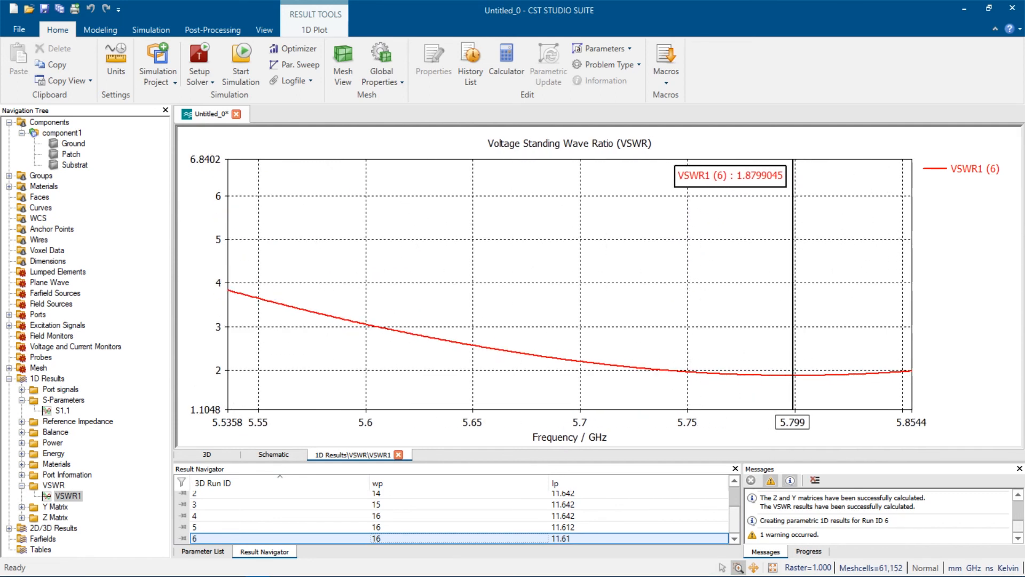
scroll(569, 341, "up", 15)
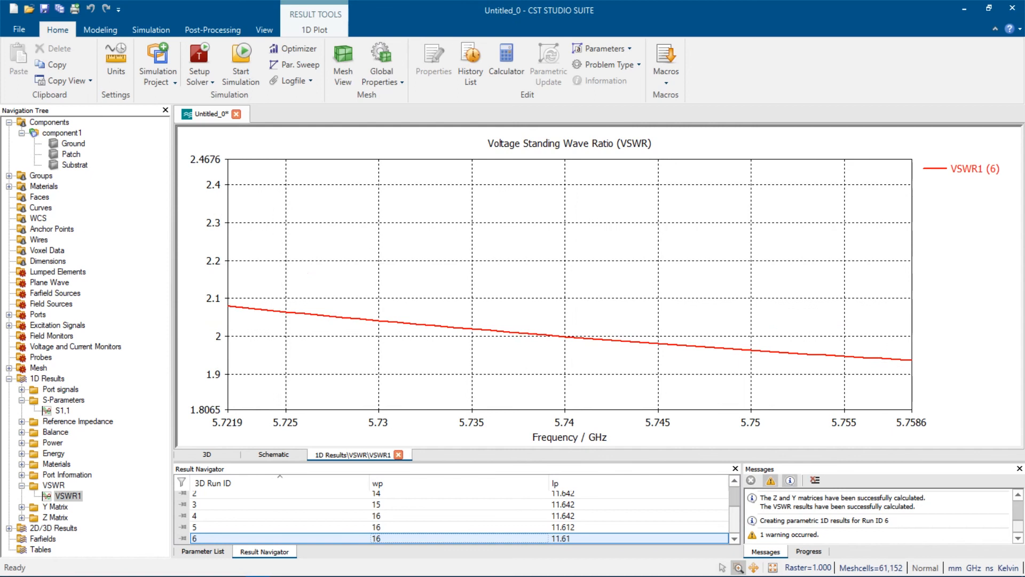
Place a curve marker at 5.74 GHz on the run 6 VSWR curve, view the full curve and collapse the VSWR results.
right_click(564, 347)
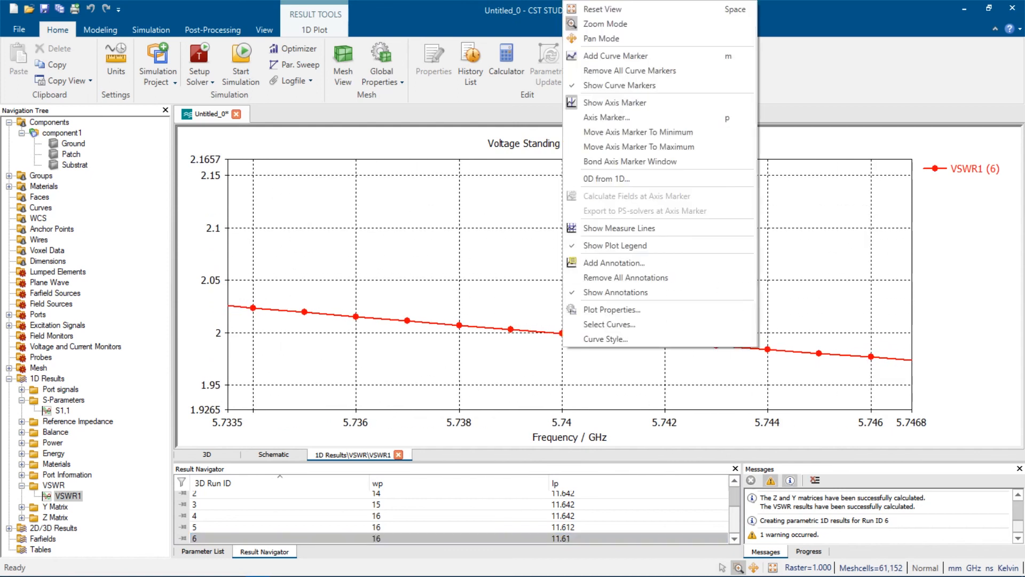
left_click(604, 55)
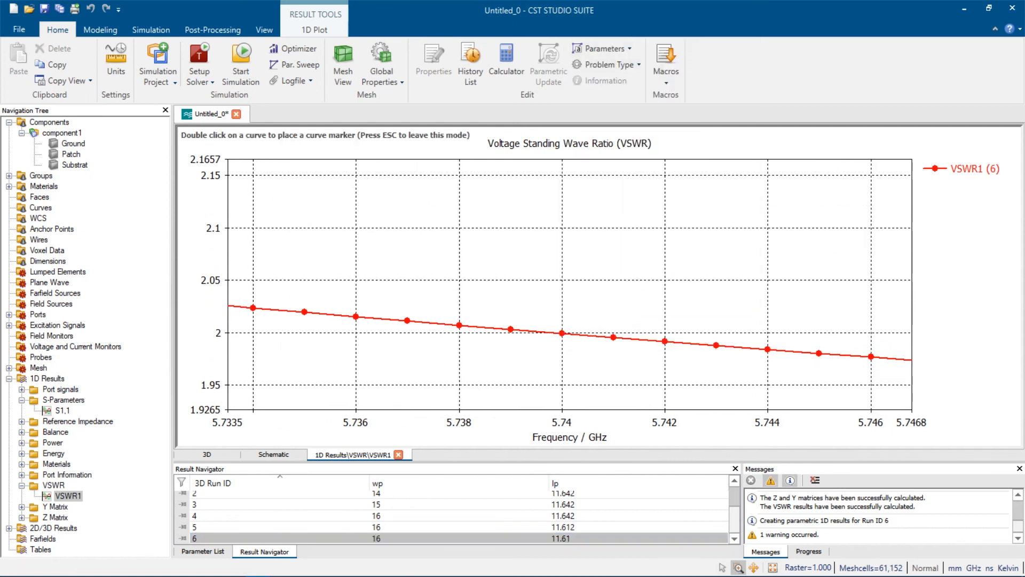
double_click(561, 333)
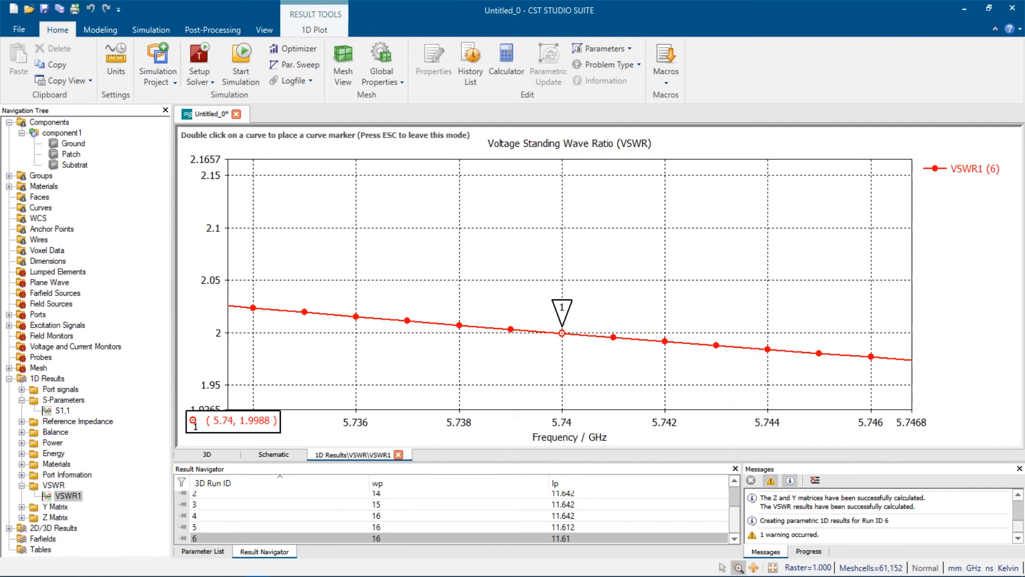
scroll(748, 347, "down", 12)
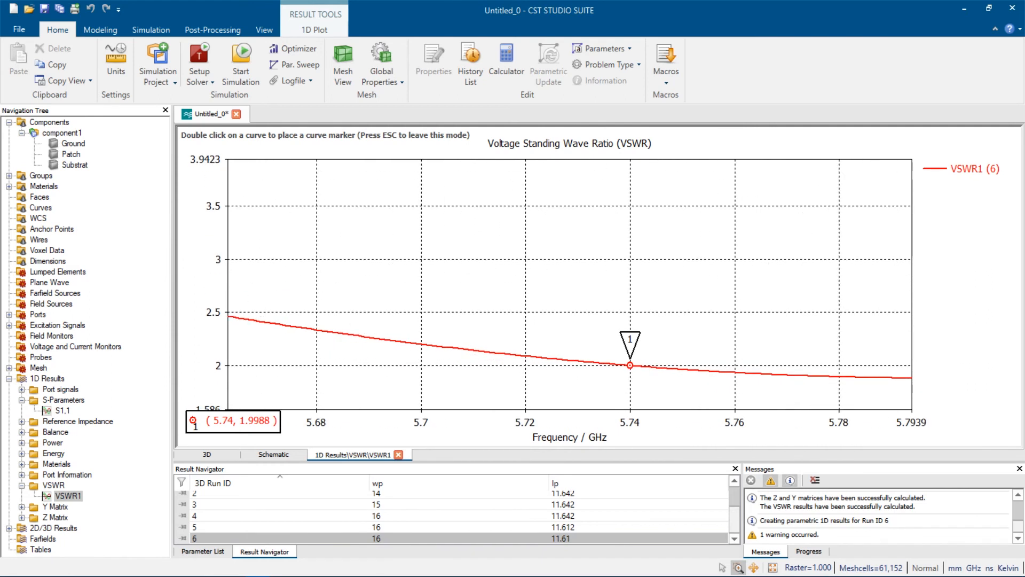
scroll(710, 373, "down", 4)
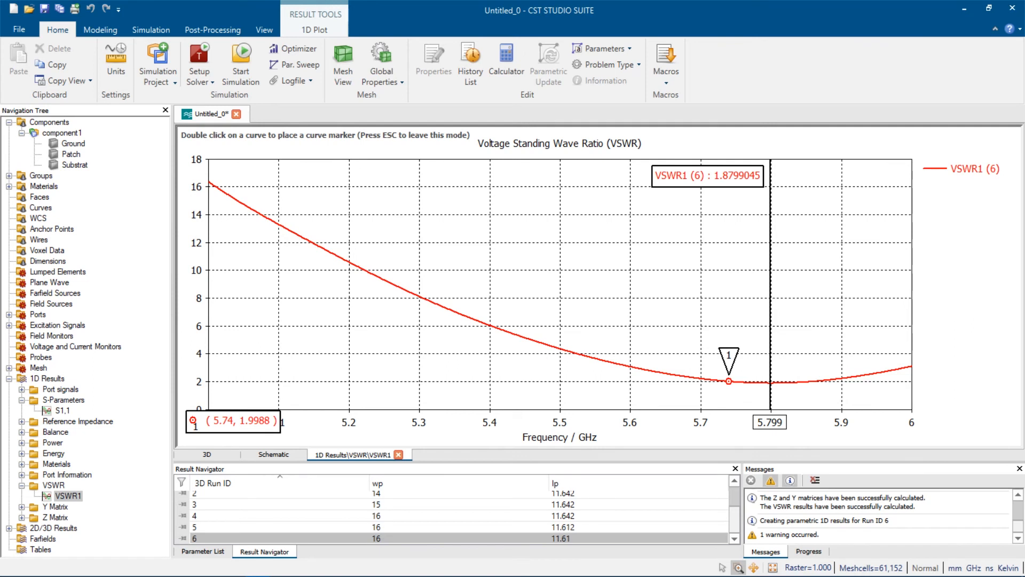
left_click(22, 486)
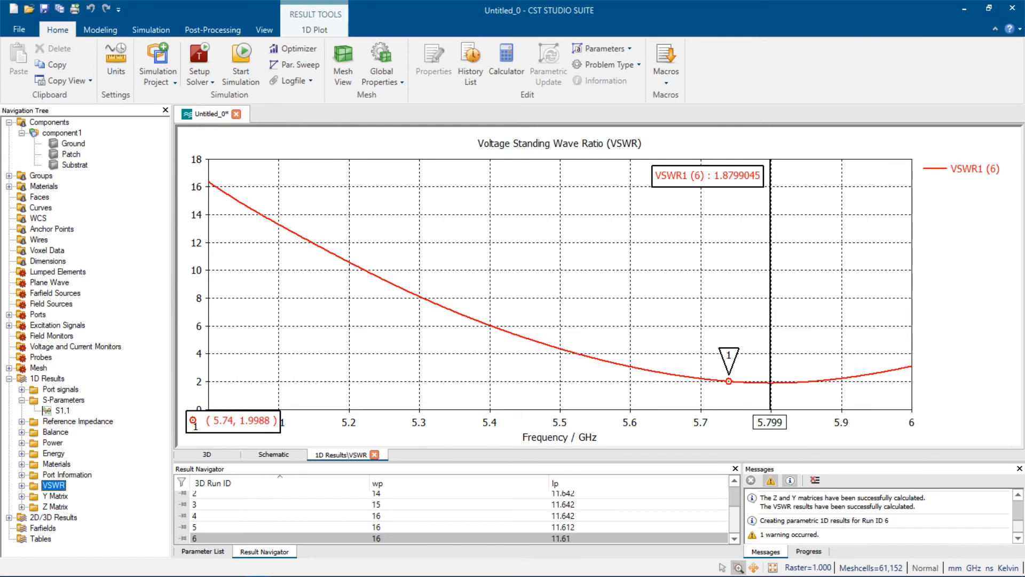
Add an E-Field monitor at 5.5 GHz.
left_click(43, 528)
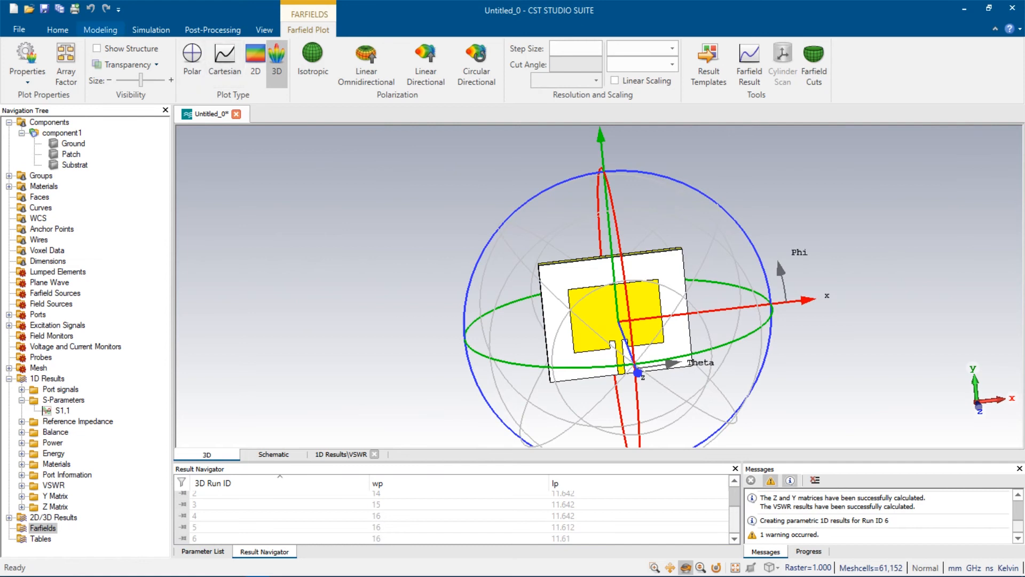
left_click(57, 29)
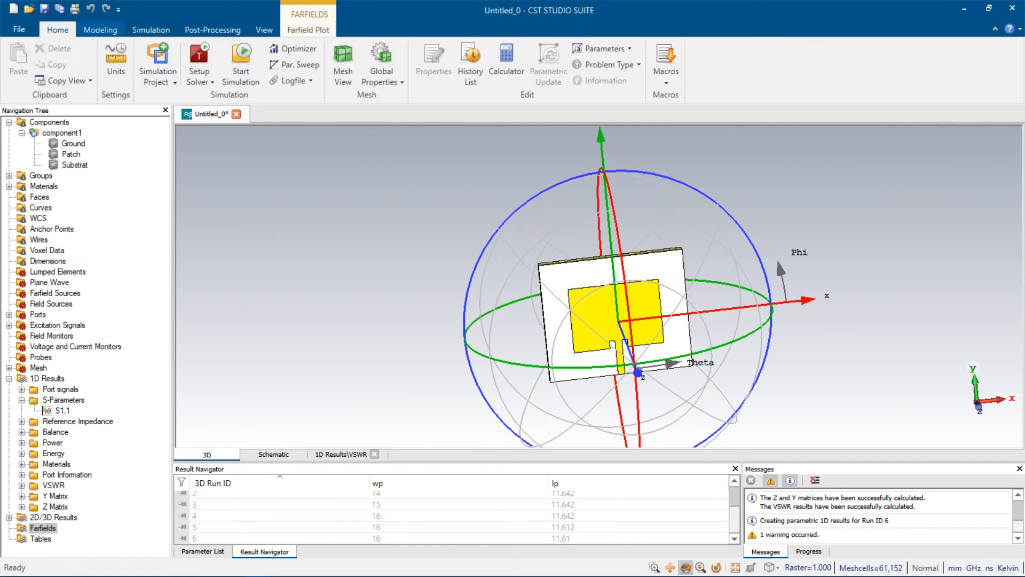
left_click(100, 29)
left_click(150, 29)
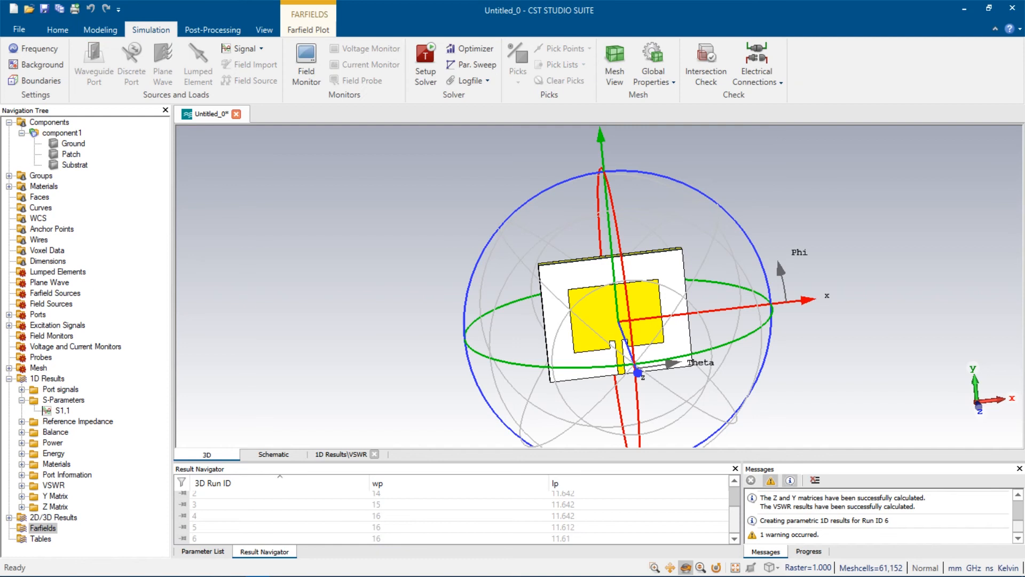
left_click_drag(567, 319, 570, 368)
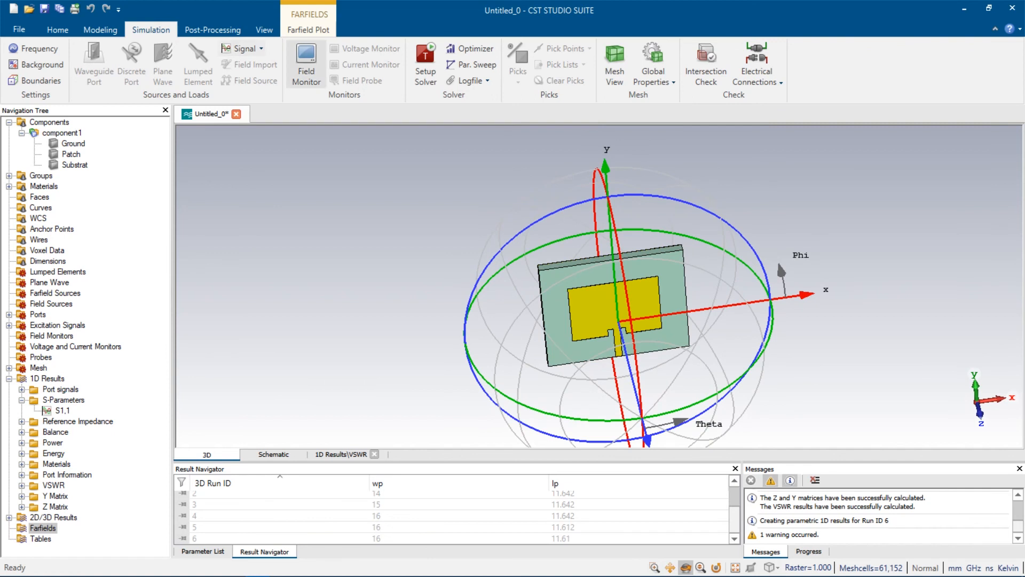
left_click(305, 63)
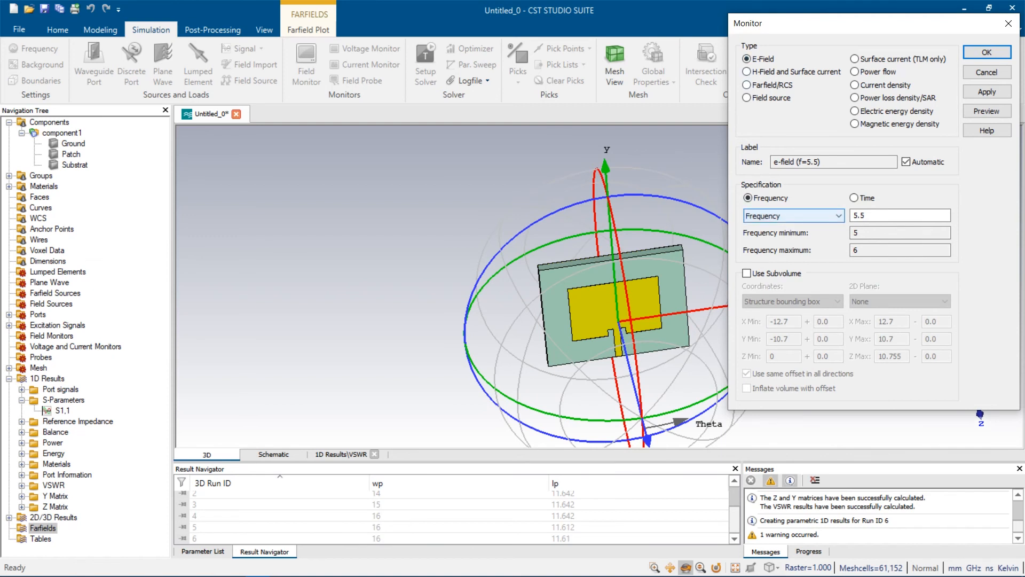
left_click(986, 92)
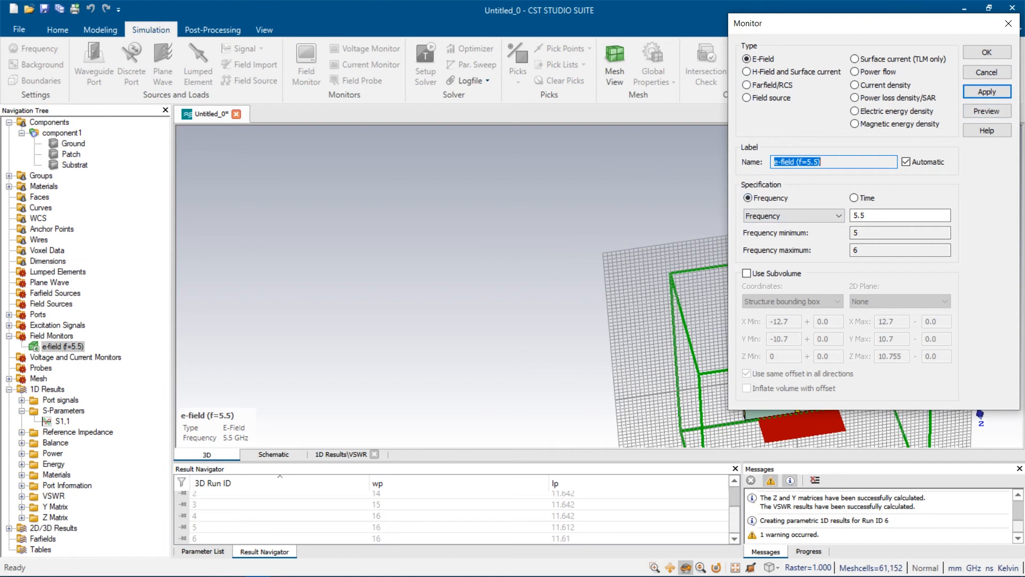
Add H-Field and surface current monitors from 5 to 6 GHz with a linear step width of 0.1.
left_click(792, 215)
left_click(785, 236)
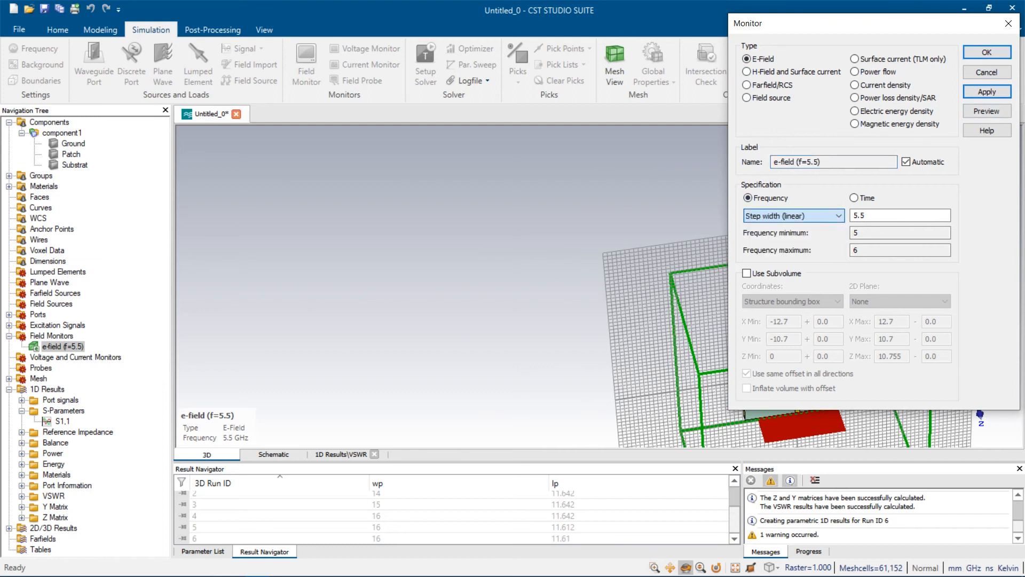
left_click(746, 71)
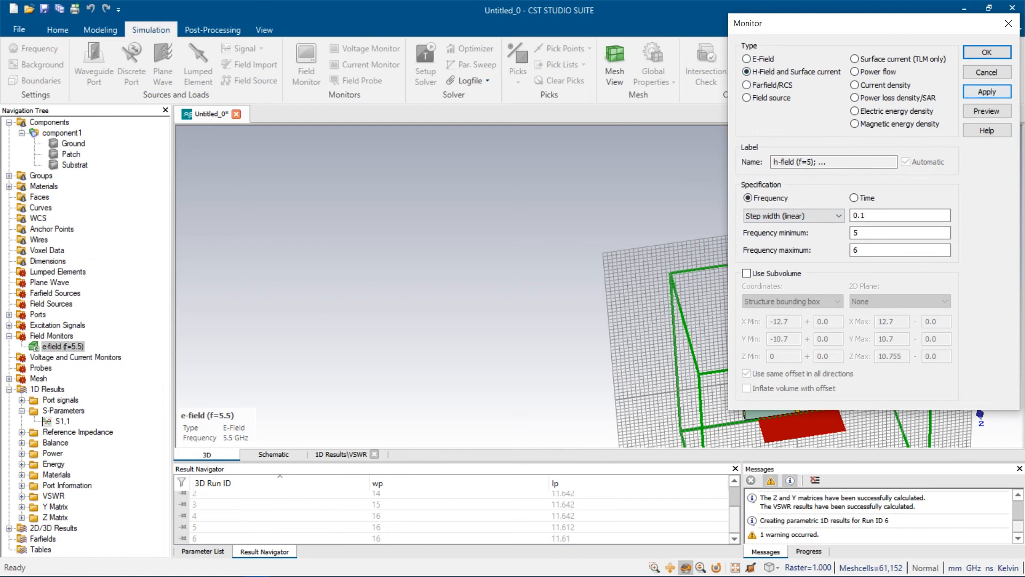
left_click(987, 92)
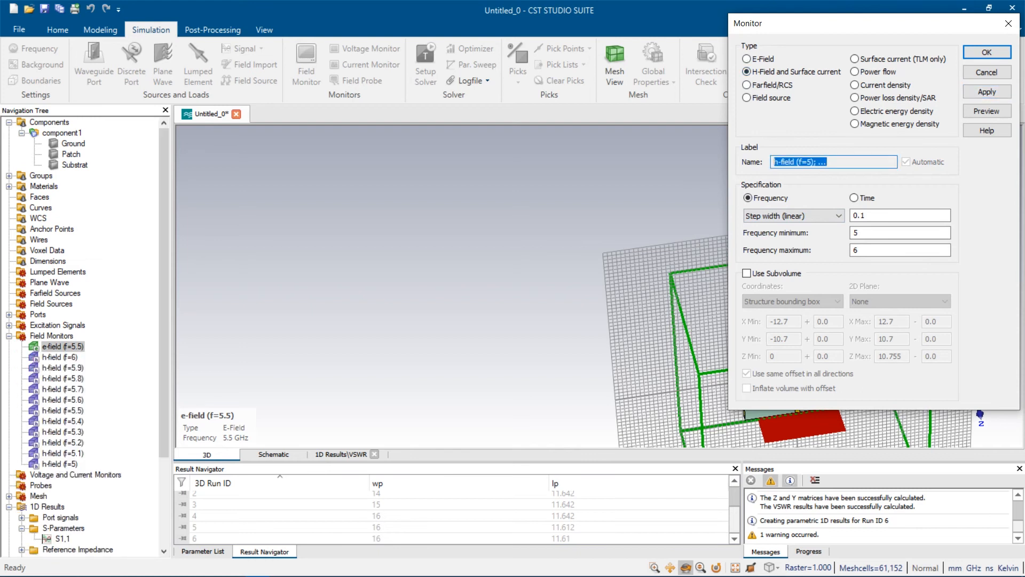
Add Farfield/RCS and Surface current (TLM only) monitors from 5 to 6 GHz with a linear step width of 0.1.
left_click(747, 85)
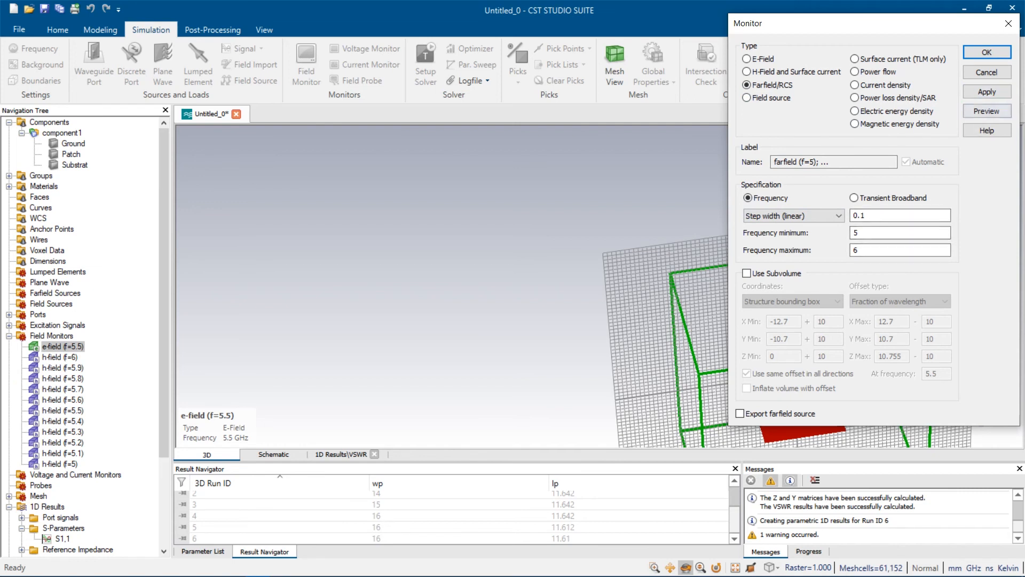
left_click(987, 92)
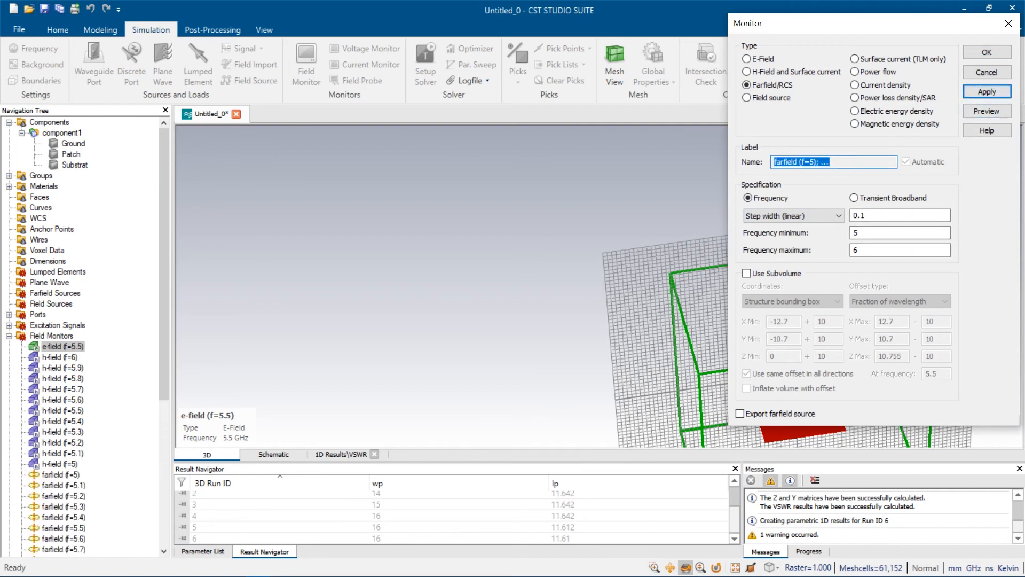
left_click(855, 59)
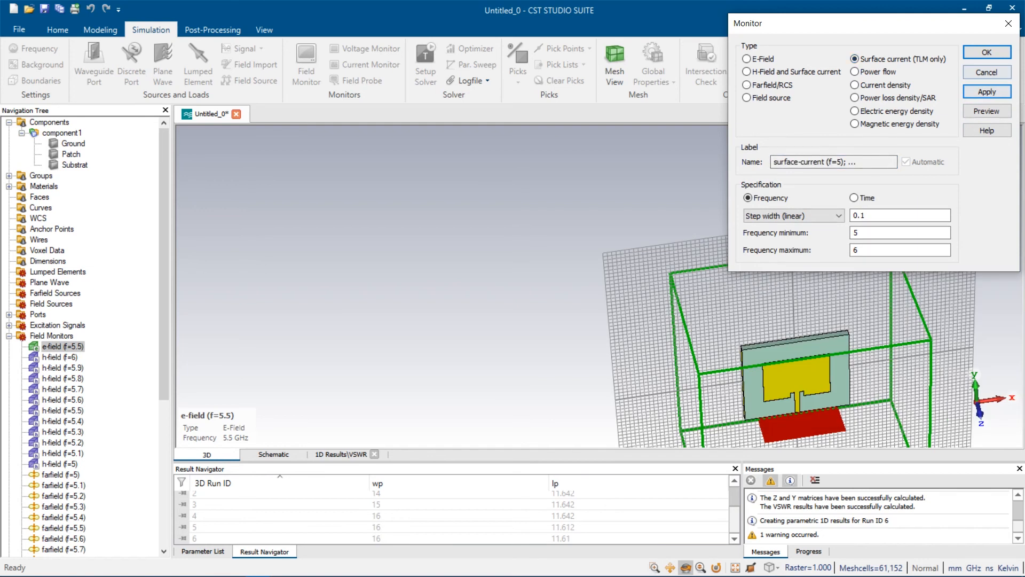
left_click(986, 92)
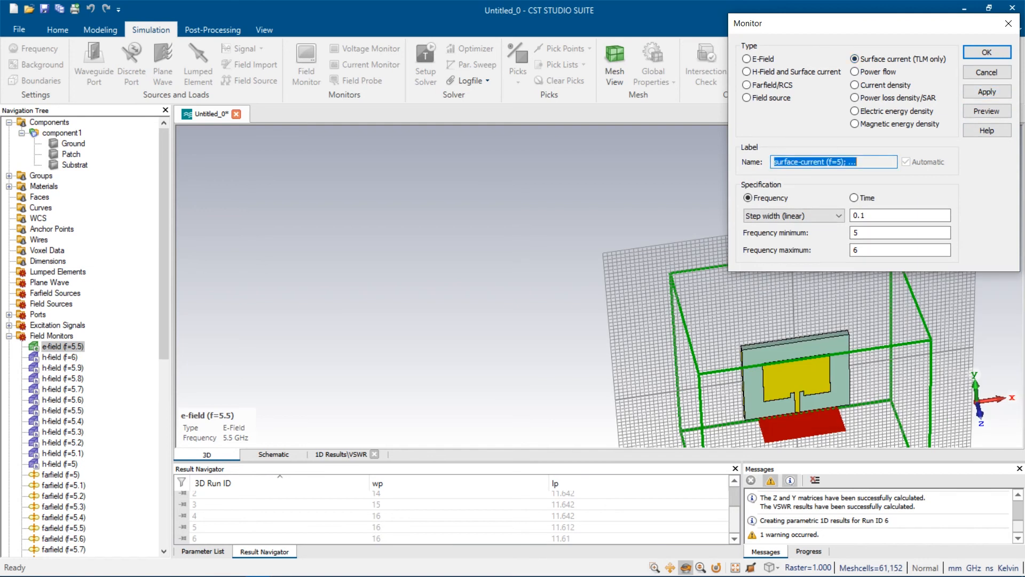
left_click(986, 52)
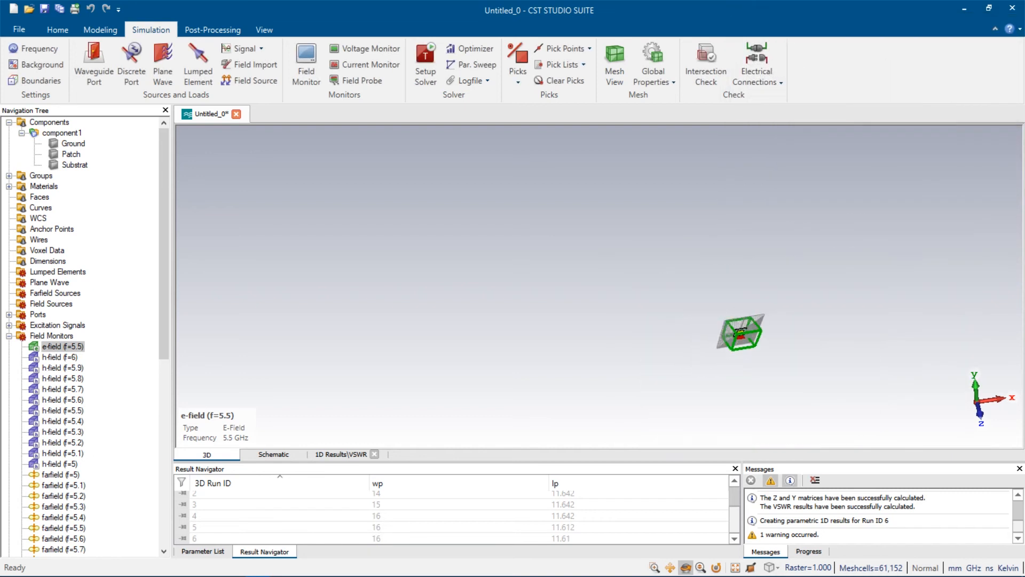
Run the simulation with the new field monitors.
left_click(100, 30)
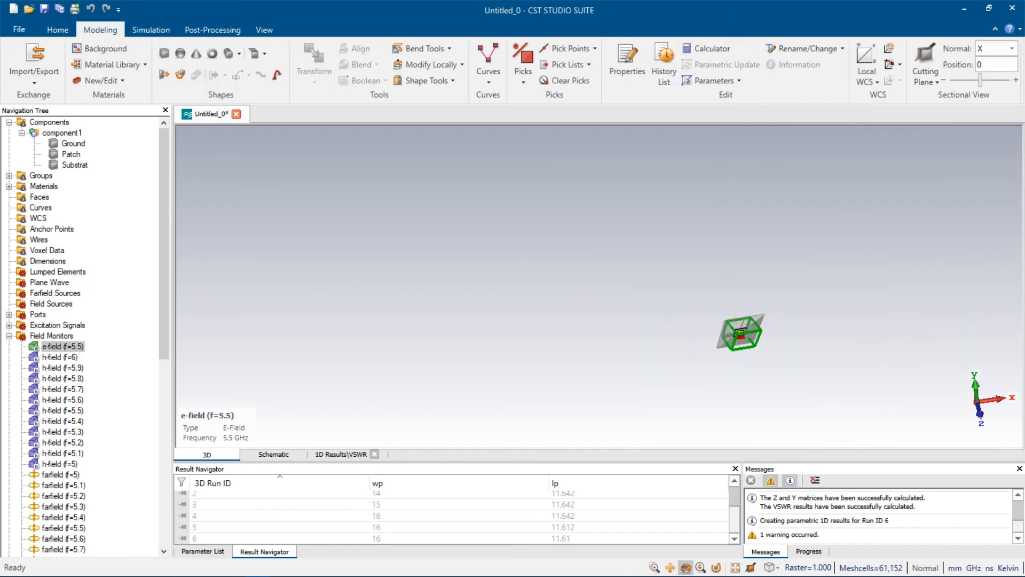
left_click(58, 30)
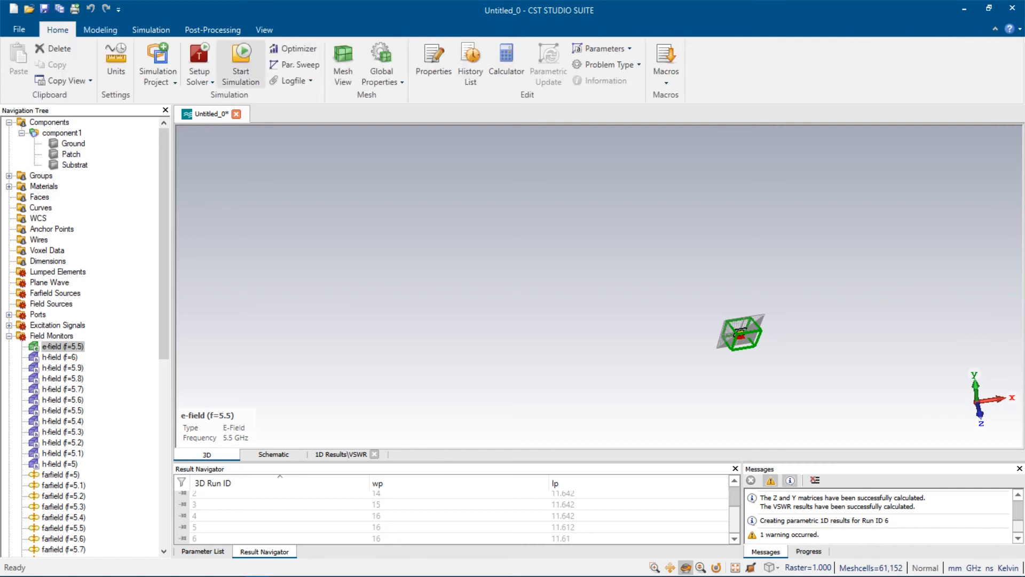
left_click(241, 70)
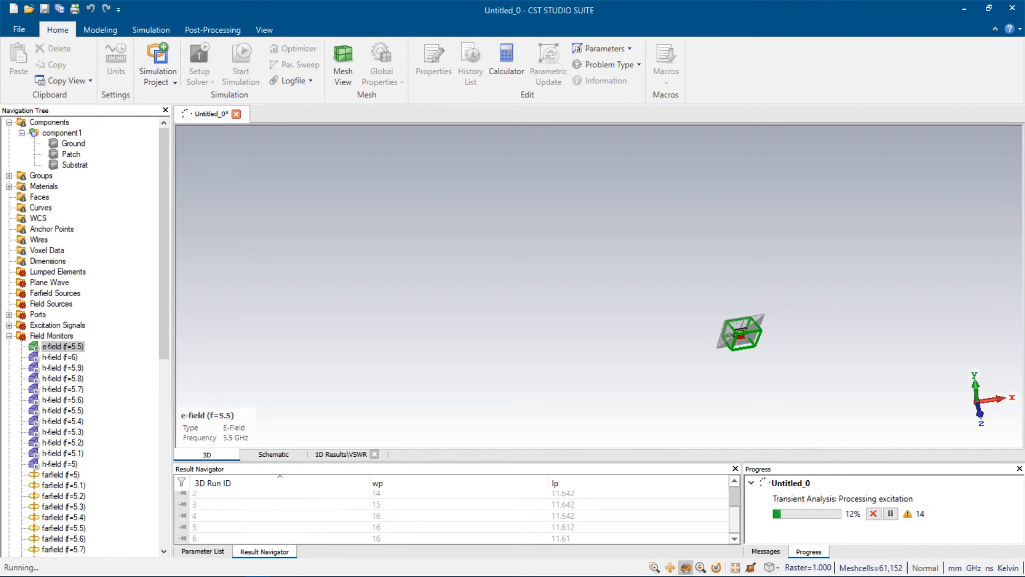
key("alt+Tab")
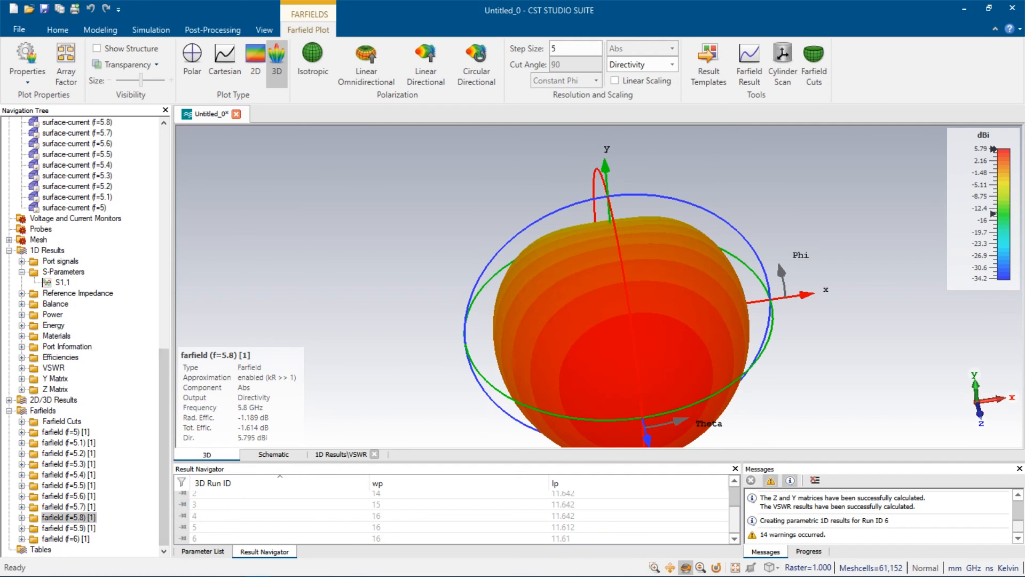
Show the antenna structure in the 5.8 GHz farfield plot and examine the 3D directivity pattern from several sides.
mouse_move(576, 320)
left_mouse_down()
mouse_move(742, 329)
mouse_move(689, 324)
mouse_move(737, 345)
left_mouse_up()
left_click_drag(672, 306, 683, 346)
left_click_drag(646, 279, 649, 304)
left_click(97, 48)
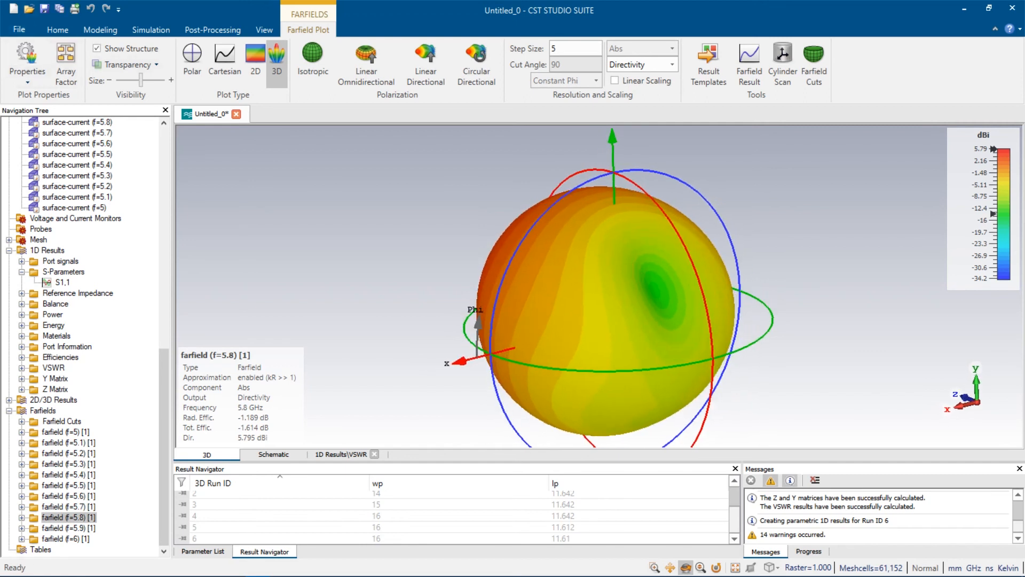
left_click_drag(579, 253, 645, 255)
mouse_move(618, 293)
left_mouse_down()
mouse_move(668, 302)
mouse_move(652, 327)
mouse_move(741, 310)
left_mouse_up()
left_click_drag(675, 308, 750, 304)
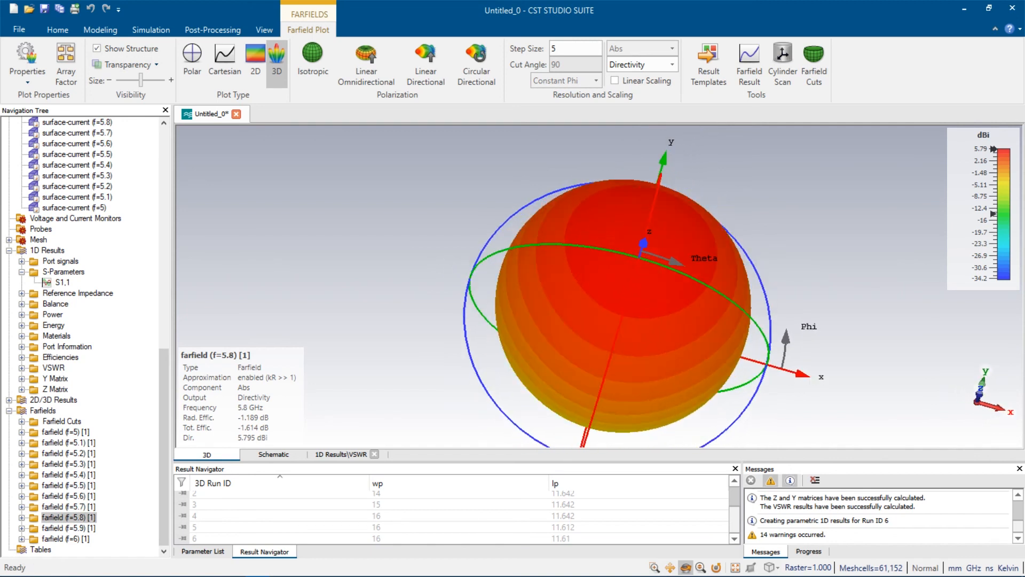
left_click_drag(667, 291, 774, 307)
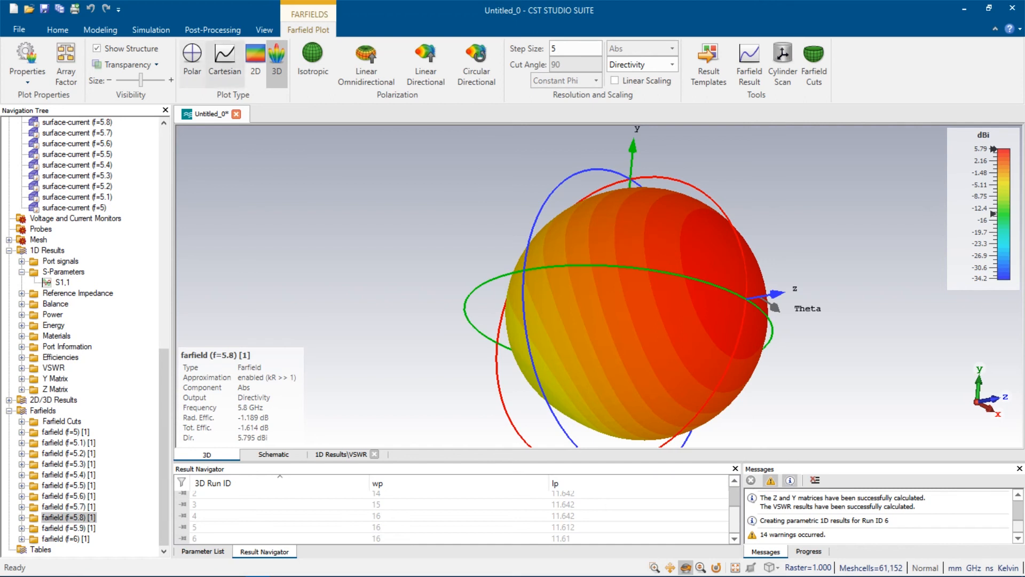
Plot the 5.8 GHz farfield directivity as a polar diagram and examine its main lobe direction and magnitude up close.
left_click(193, 60)
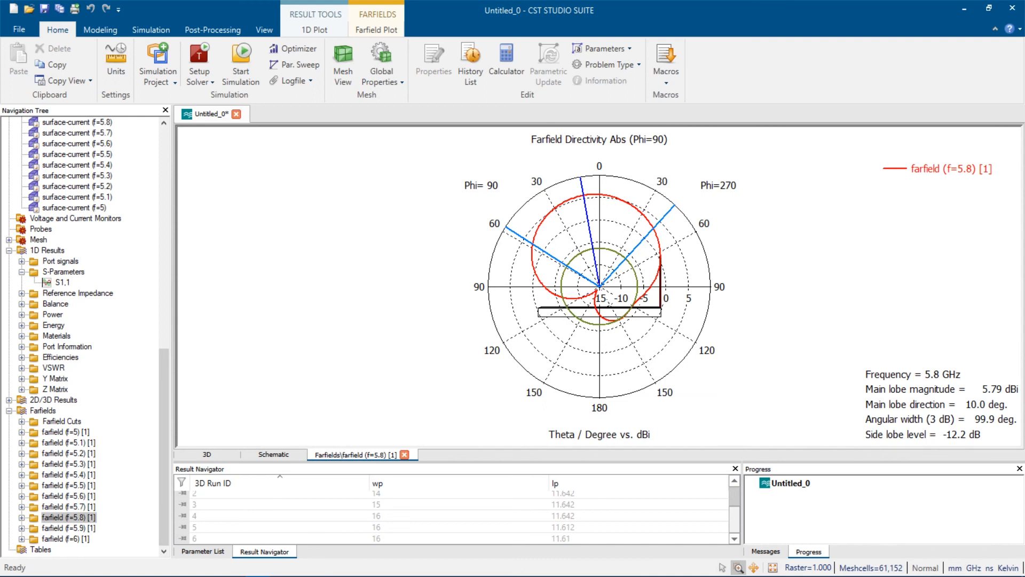
scroll(581, 180, "up", 20)
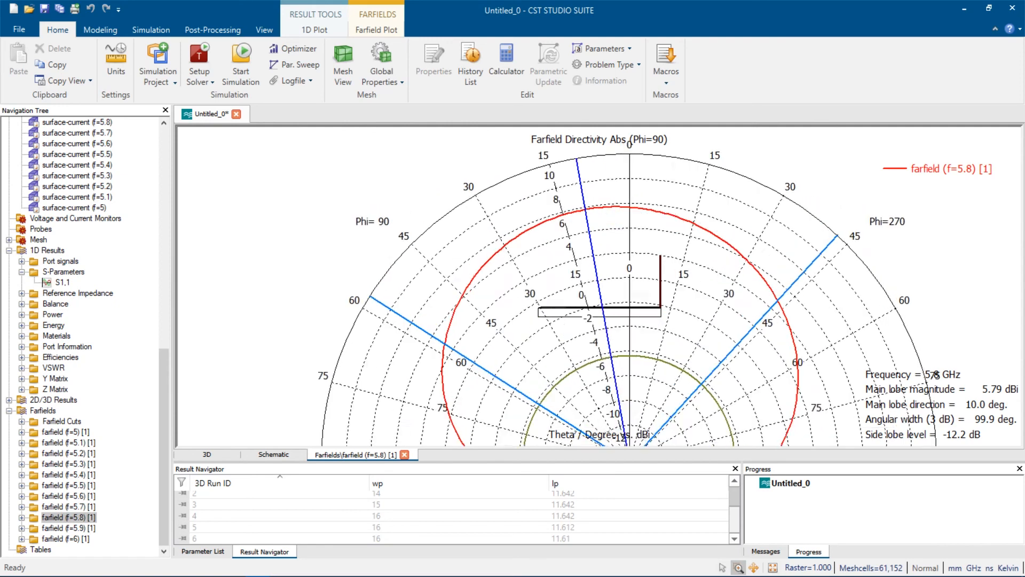
scroll(580, 179, "up", 10)
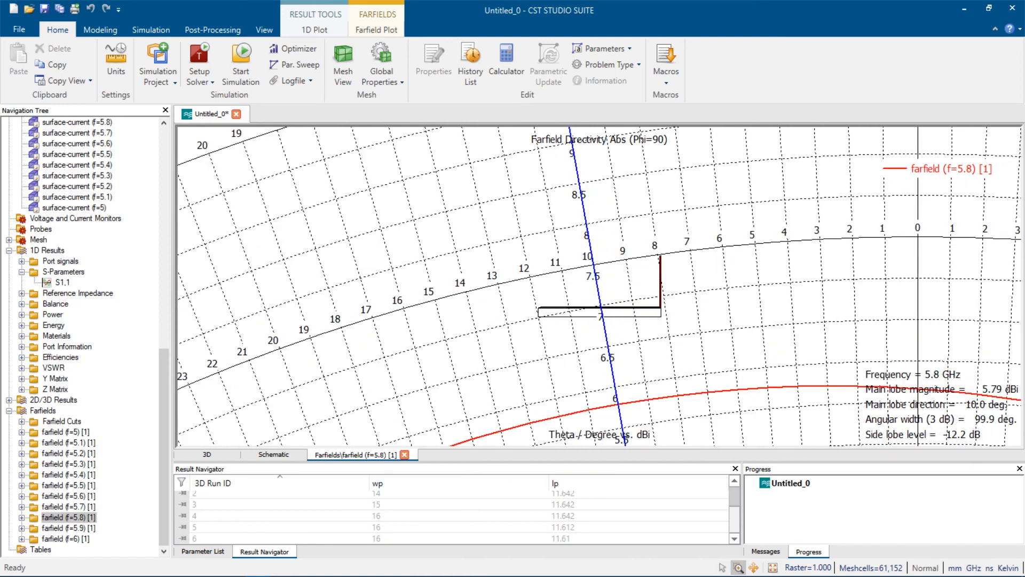
scroll(581, 180, "down", 10)
scroll(580, 180, "up", 8)
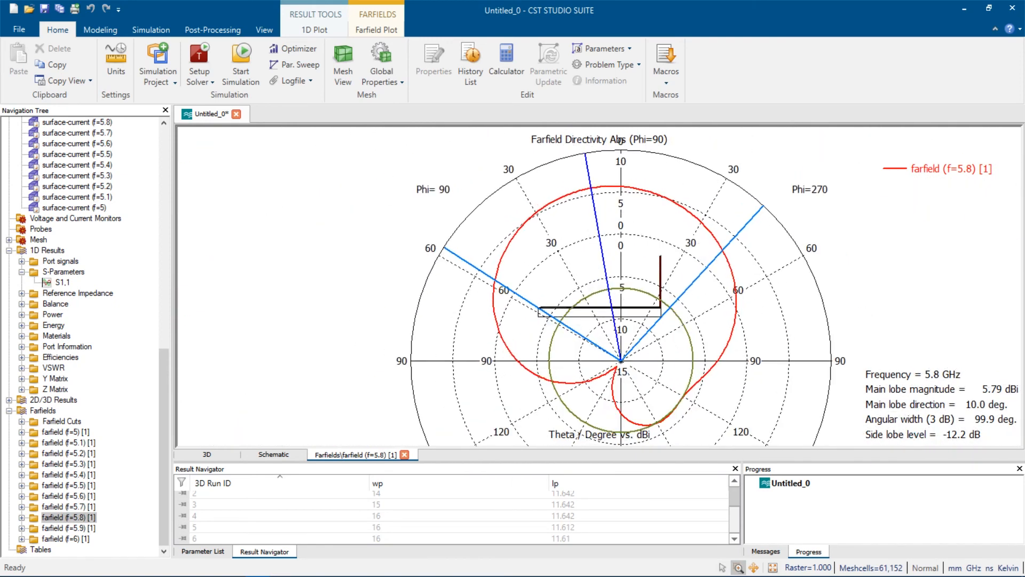
scroll(581, 180, "up", 8)
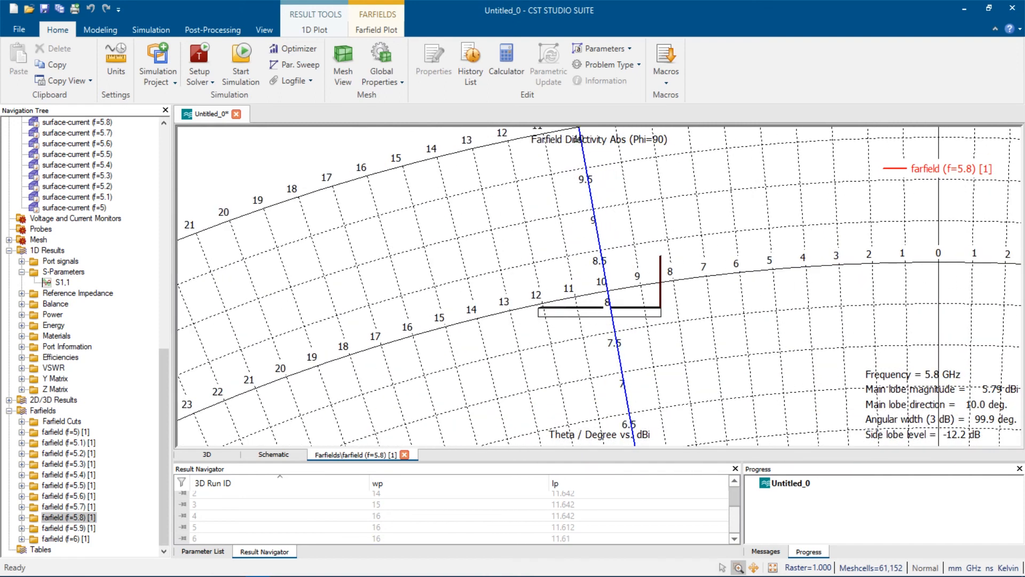
scroll(581, 180, "down", 4)
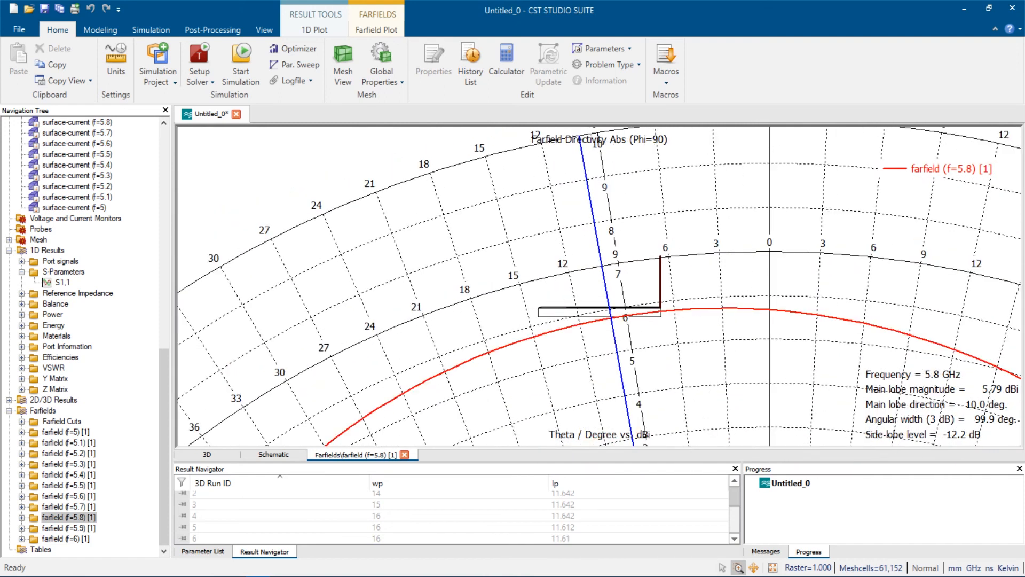
scroll(581, 180, "down", 6)
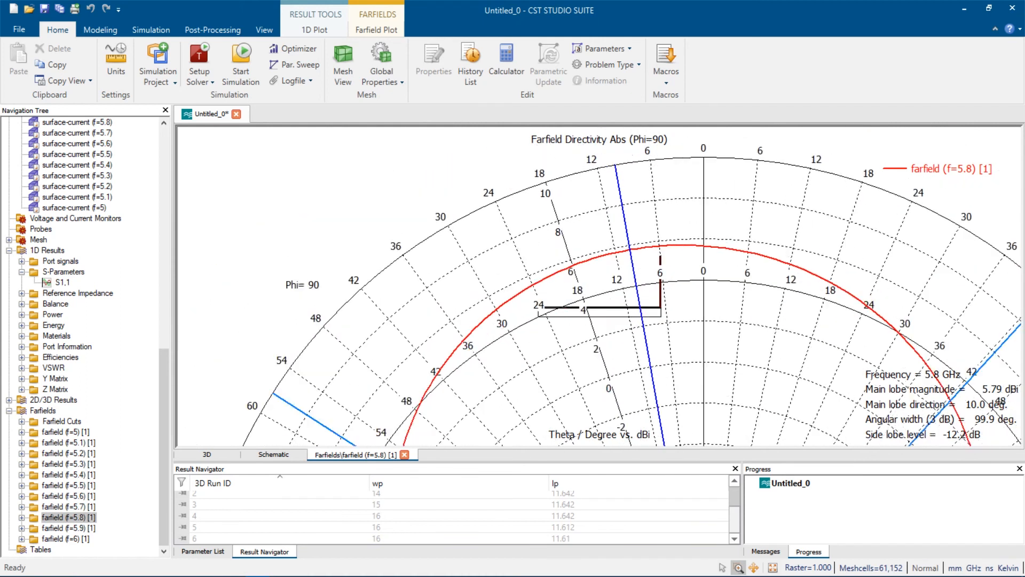
scroll(598, 288, "down", 4)
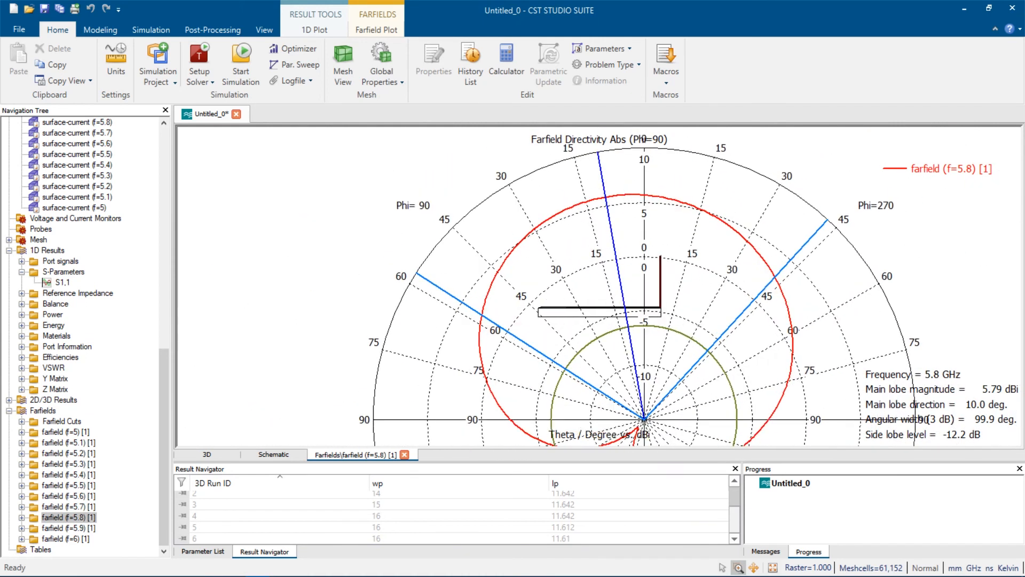
Examine the 5.8 GHz polar directivity plot up close around the main lobe and the 3 dB angular width lines.
scroll(598, 289, "up", 6)
scroll(598, 288, "up", 3)
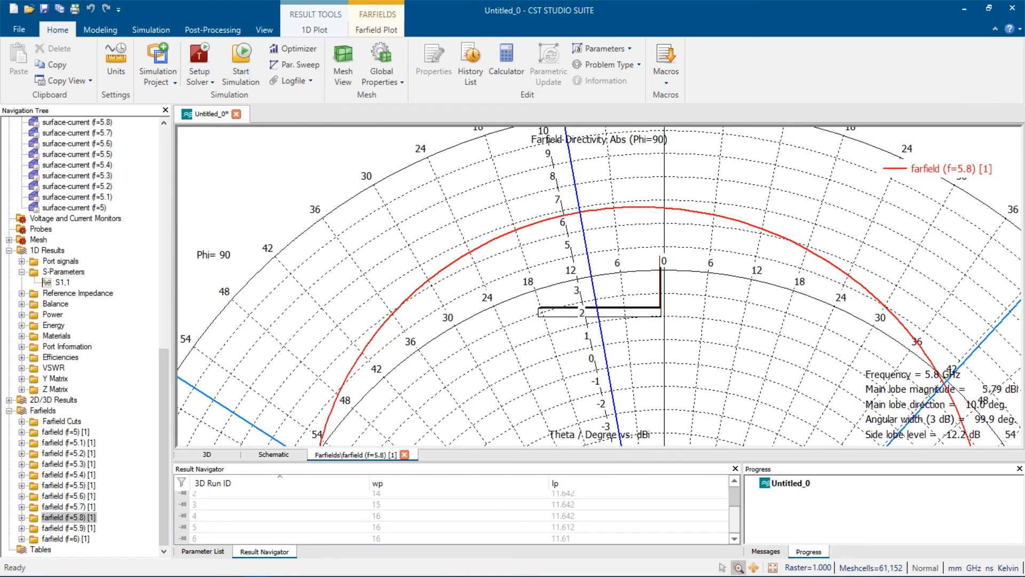
scroll(598, 289, "down", 5)
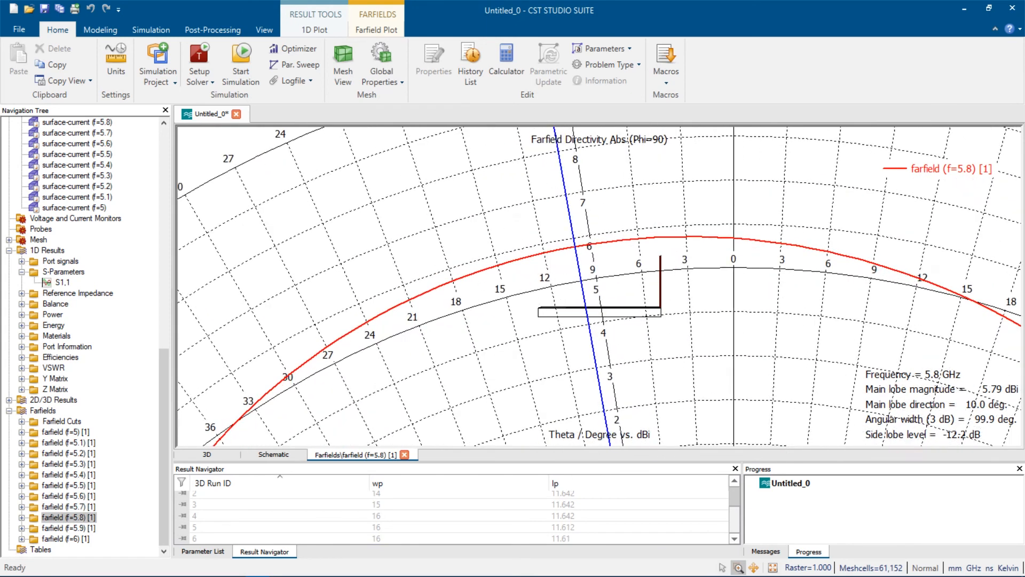
scroll(598, 288, "down", 3)
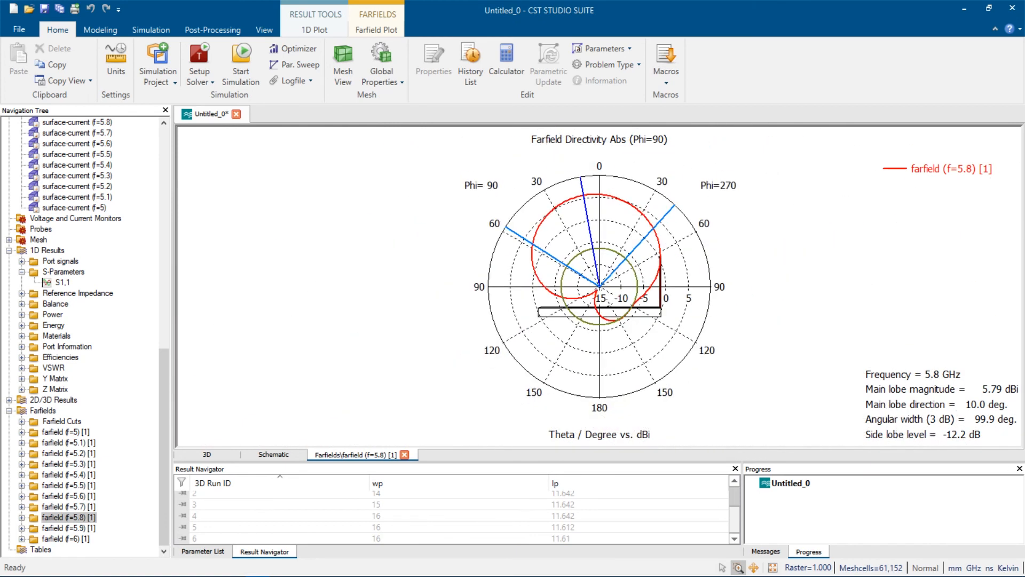
scroll(603, 198, "up", 4)
scroll(625, 210, "up", 4)
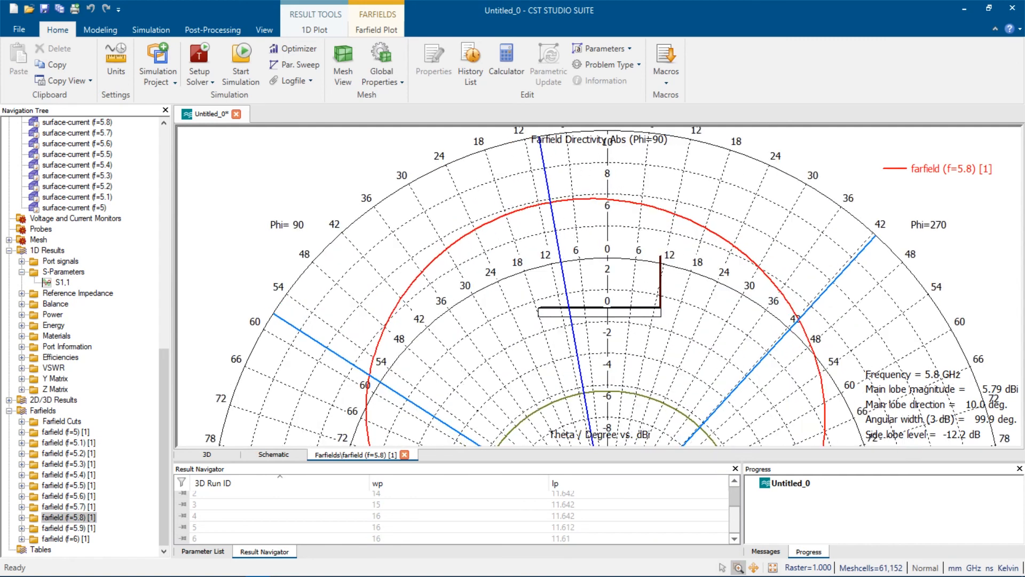
scroll(598, 286, "up", 5)
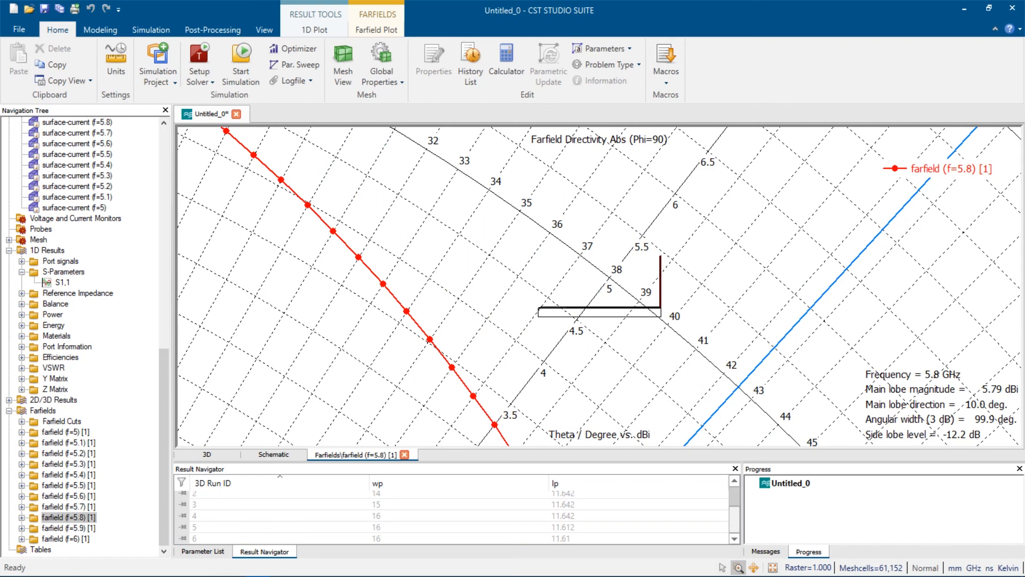
scroll(598, 287, "down", 12)
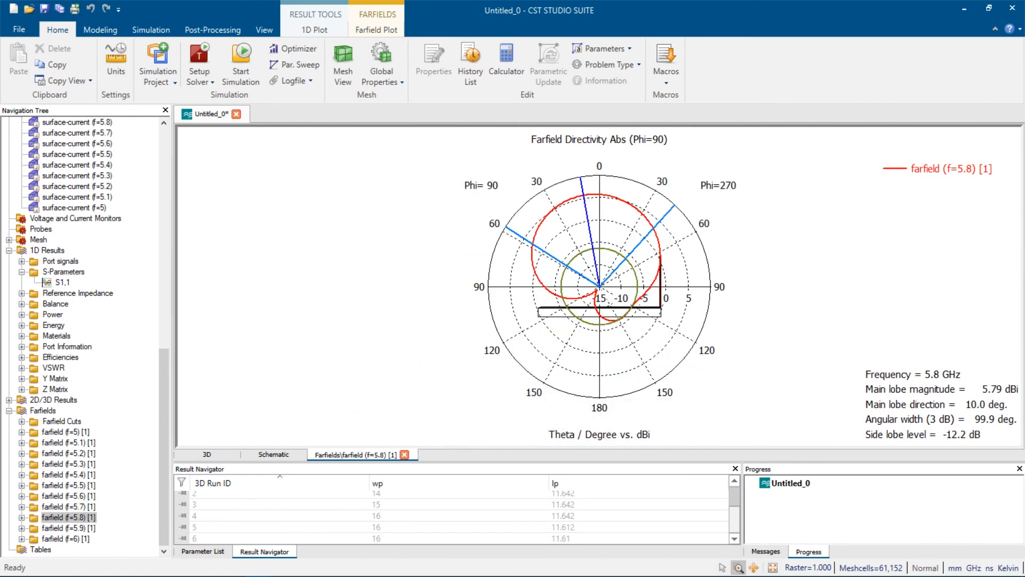
Open the result templates for the Farfields folder and look through the available Farfield and Antenna Properties post-processing steps.
left_click(10, 411)
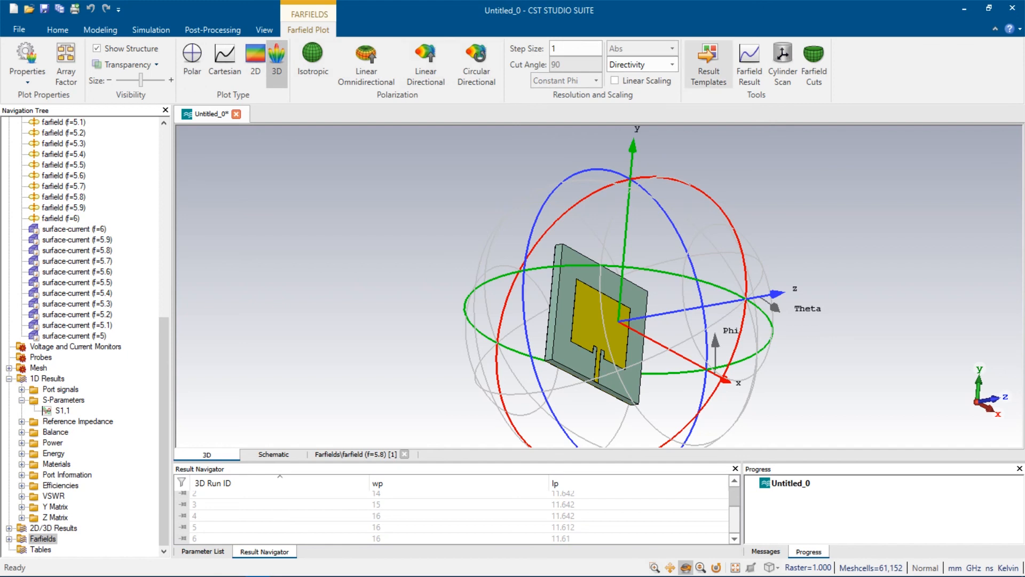
left_click(708, 64)
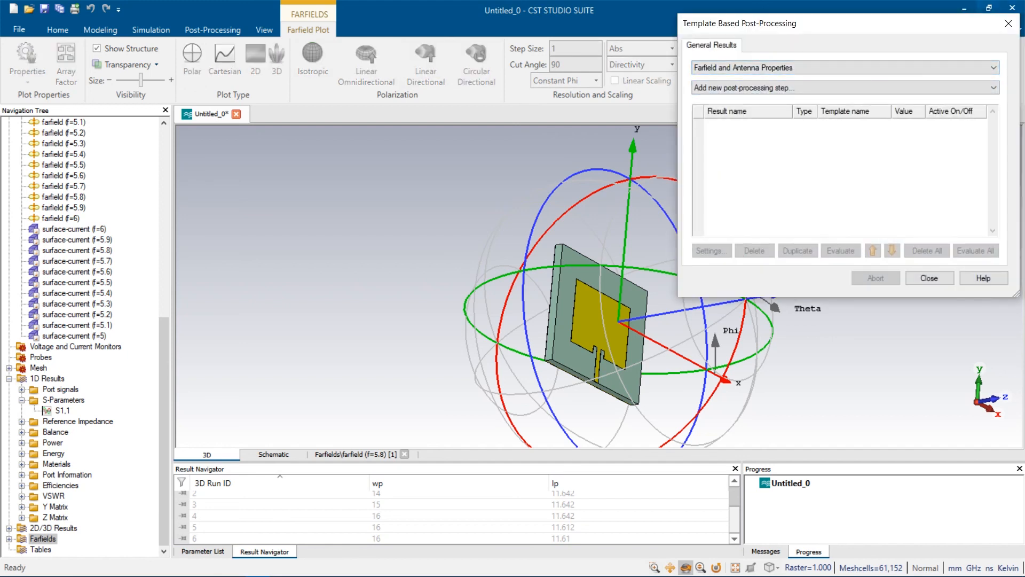
left_click_drag(832, 24, 758, 135)
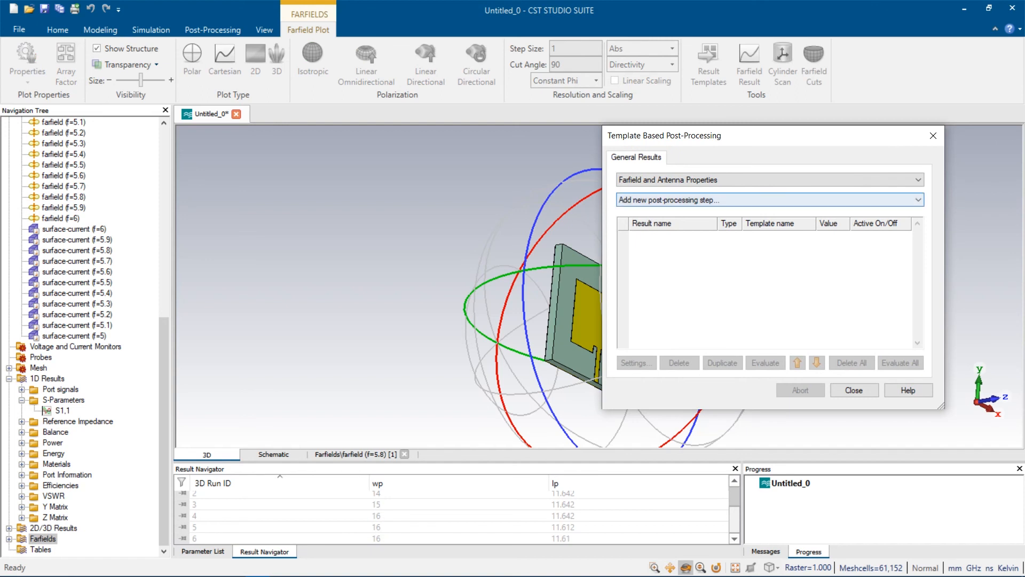
left_click(761, 199)
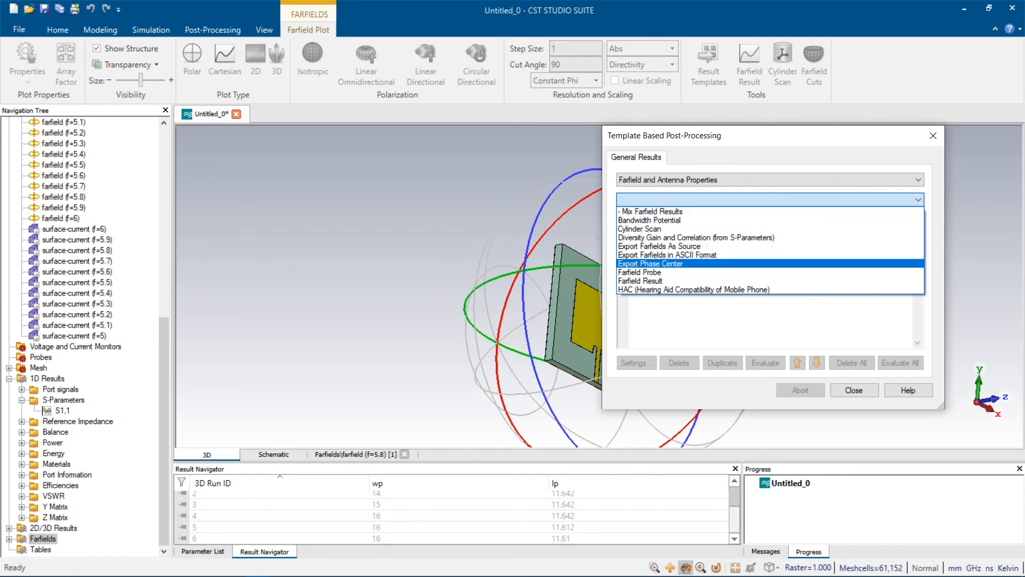
key("Down")
key("Down")
key("Down")
key("Down")
key("Down")
key("Down")
key("Down")
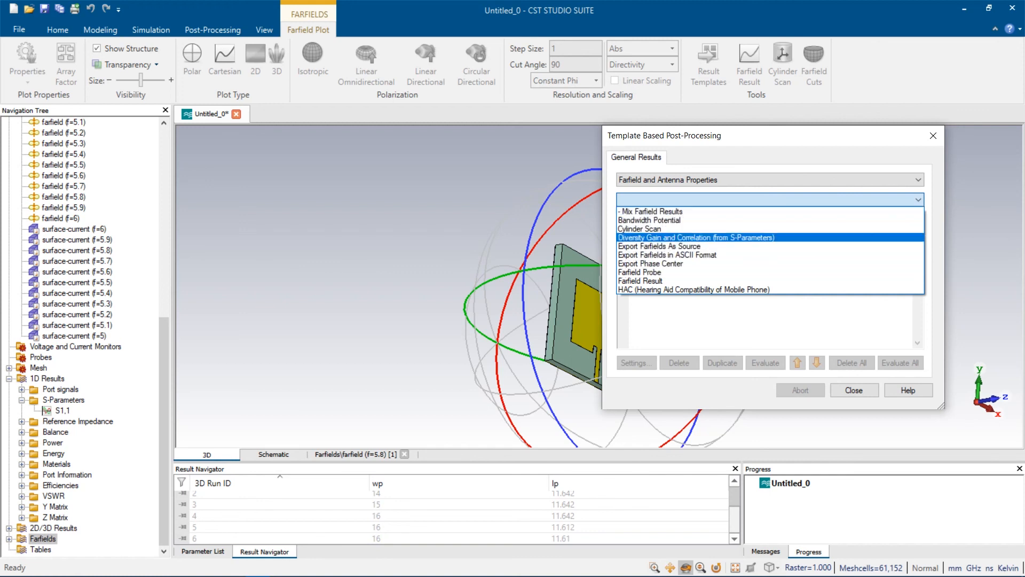
key("Down")
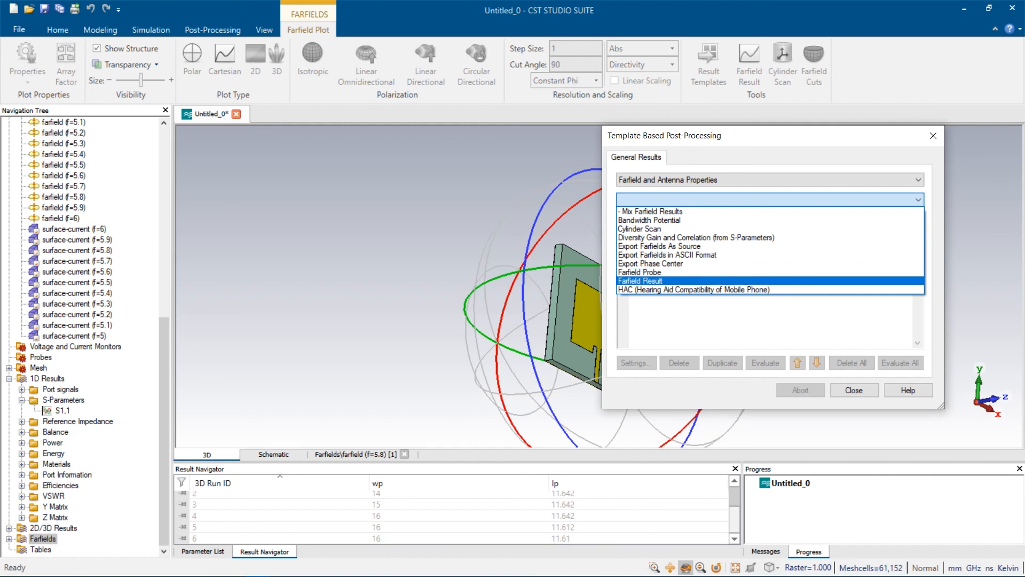
Check the template categories, keeping Farfield and Antenna Properties selected.
left_click(769, 180)
left_click(770, 180)
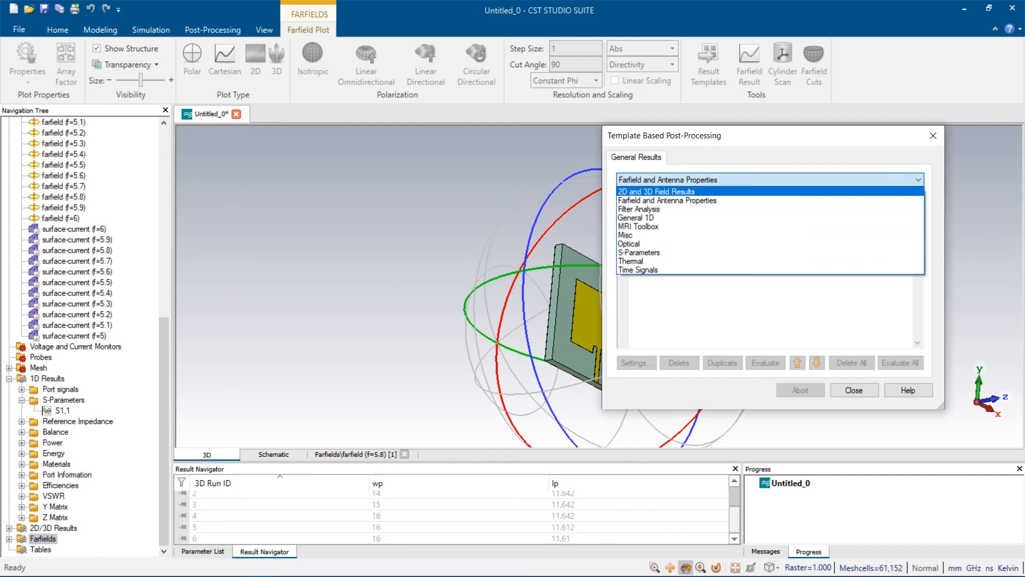
key("Up")
key("Up")
key("Up")
key("Down")
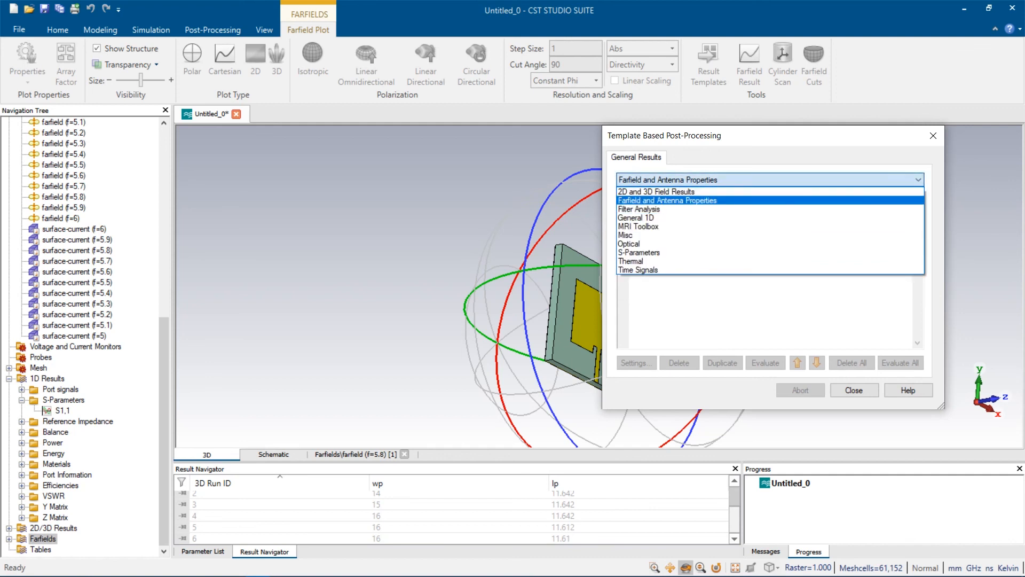
key("Return")
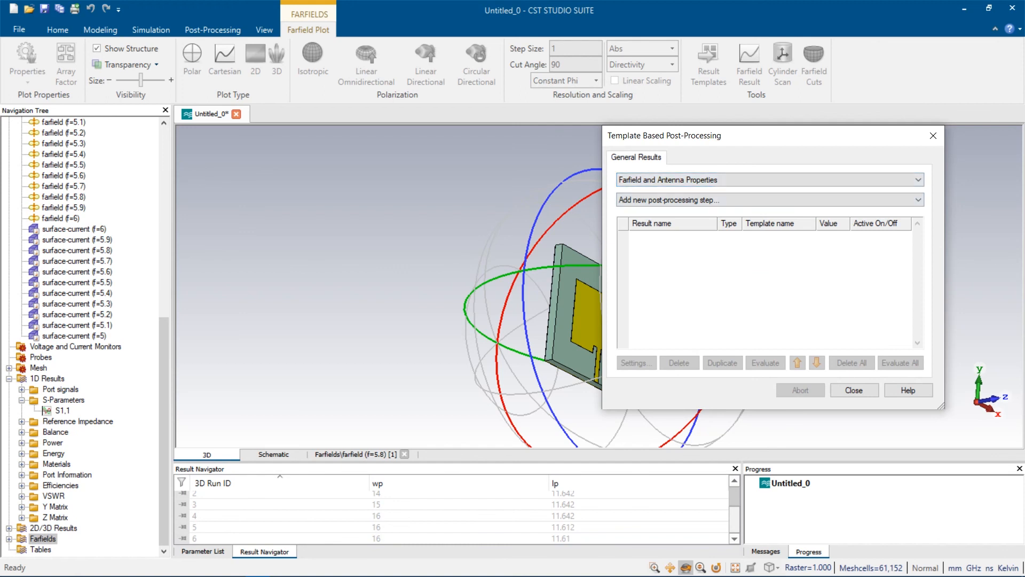
Review the post-processing steps under Farfield and Antenna Properties again, and close the template dialog without adding one.
key("Tab")
key("alt+Down")
key("Down")
key("Down")
key("Down")
key("Down")
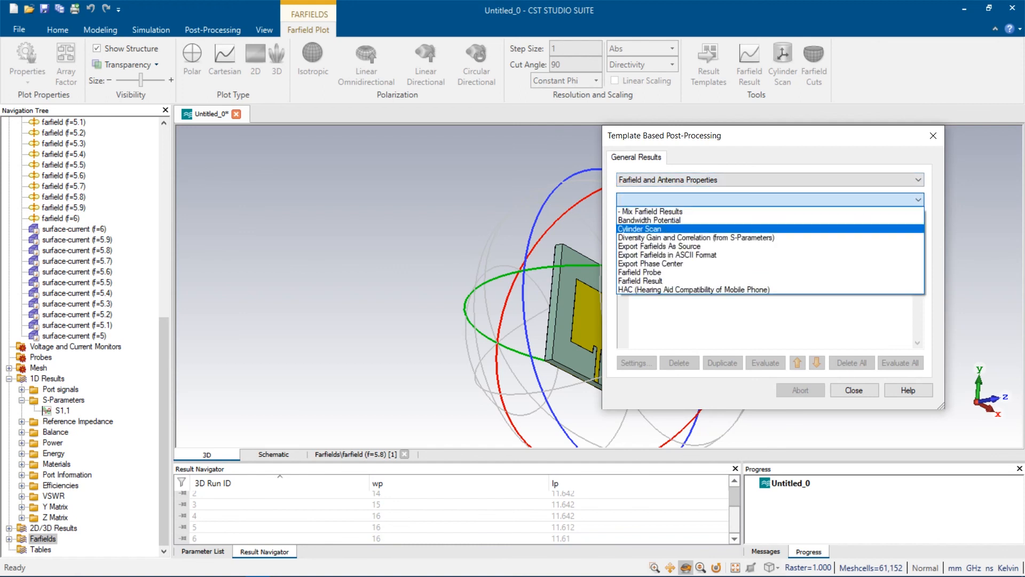
key("Down")
key("Down")
key("Down")
key("Down")
key("Down")
key("Up")
key("Up")
key("Up")
key("Up")
key("Up")
key("Up")
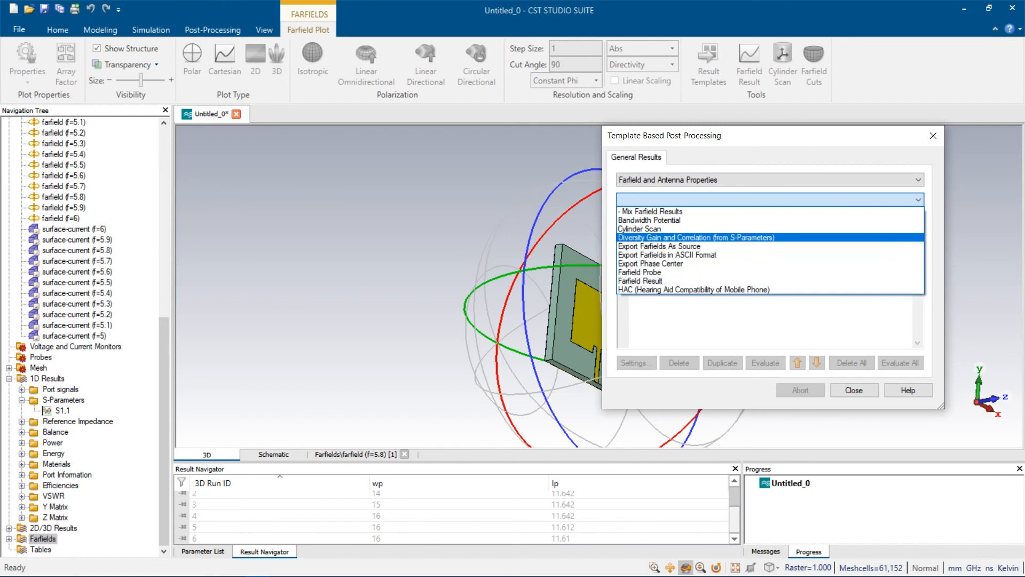
key("Up")
key("Up")
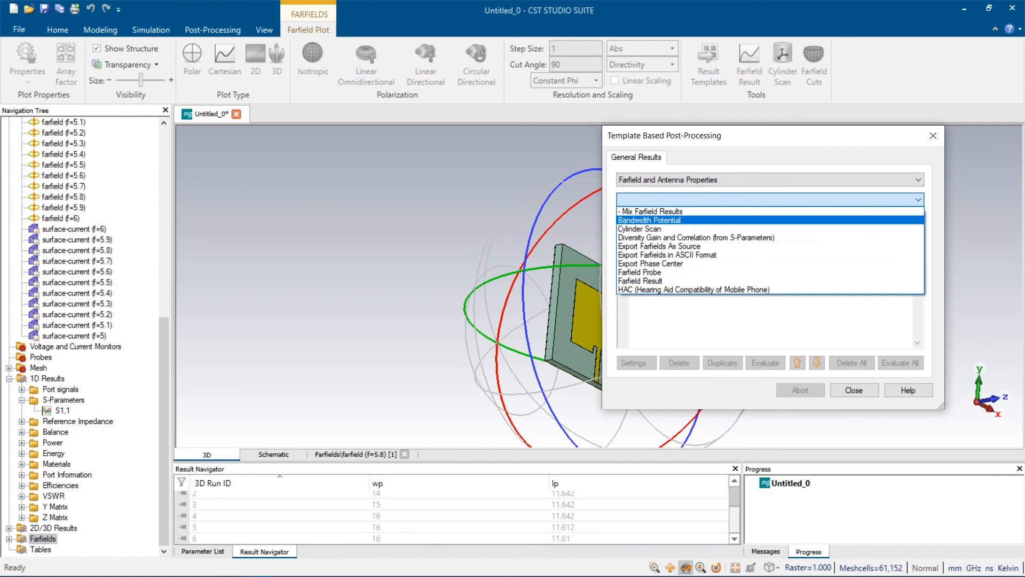
key("Up")
key("Escape")
key("Escape")
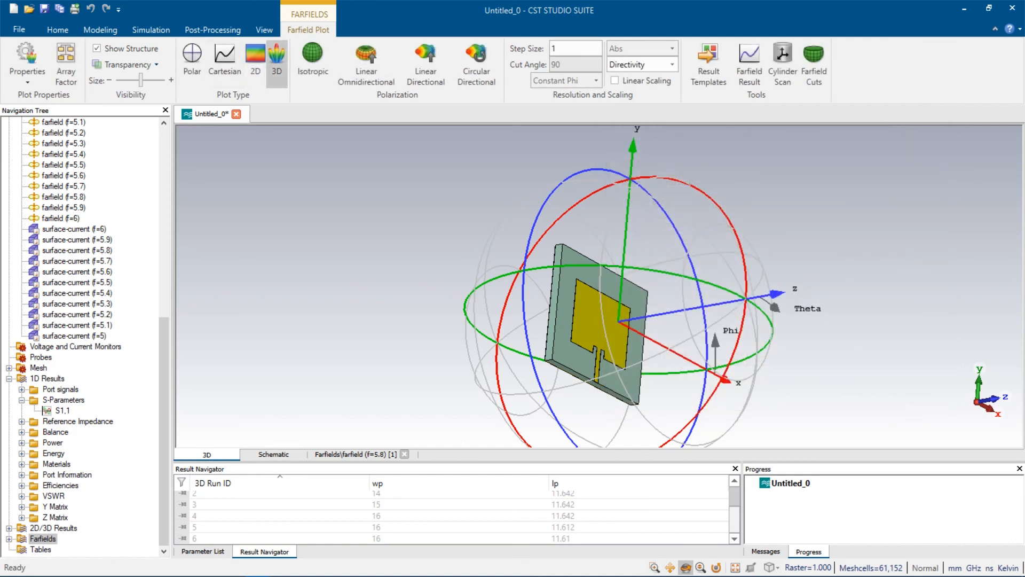
left_click(9, 538)
left_click(69, 528)
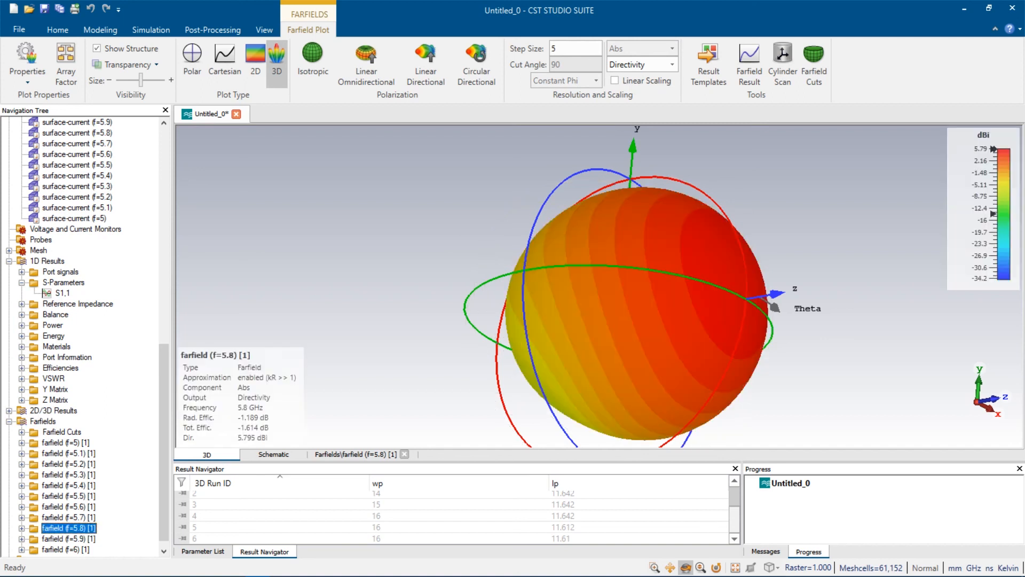
left_click(708, 64)
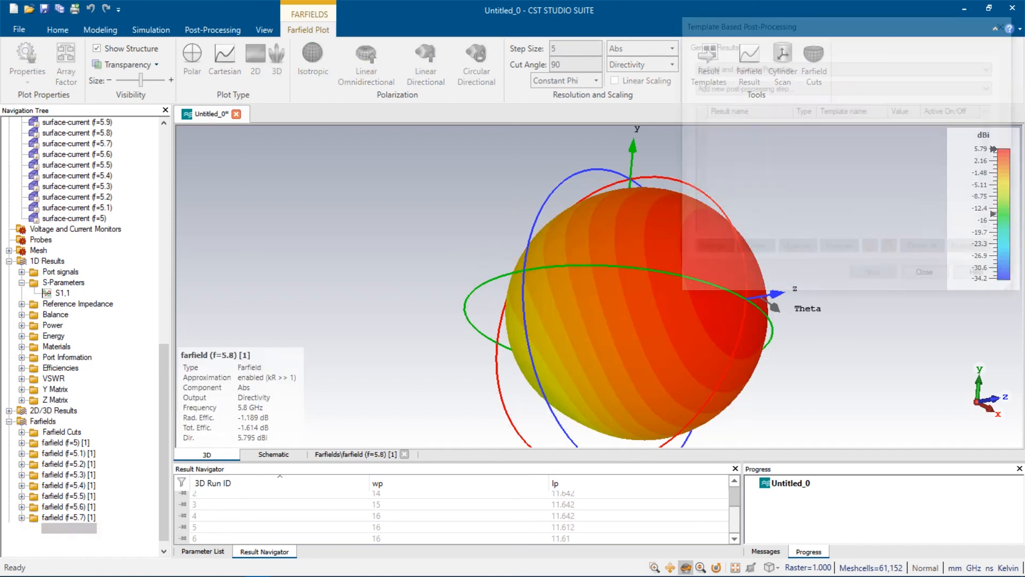
left_click(845, 88)
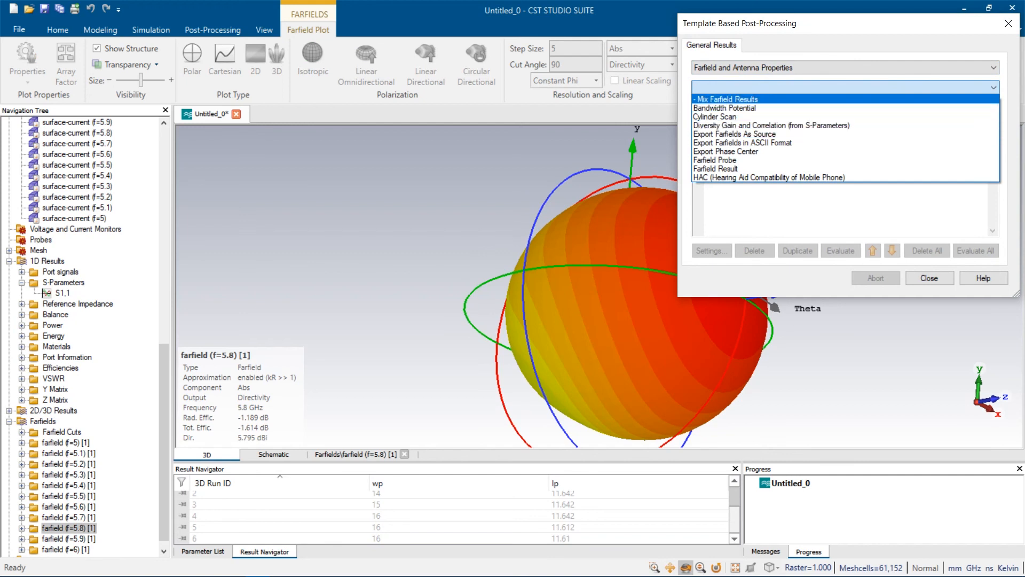
left_click(1008, 24)
left_click(1009, 23)
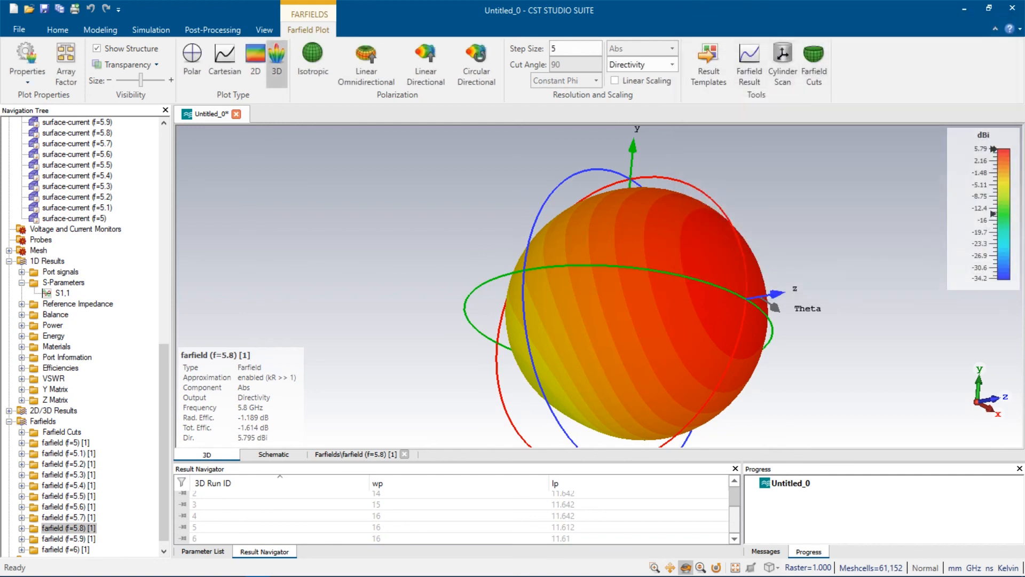
key("alt+Tab")
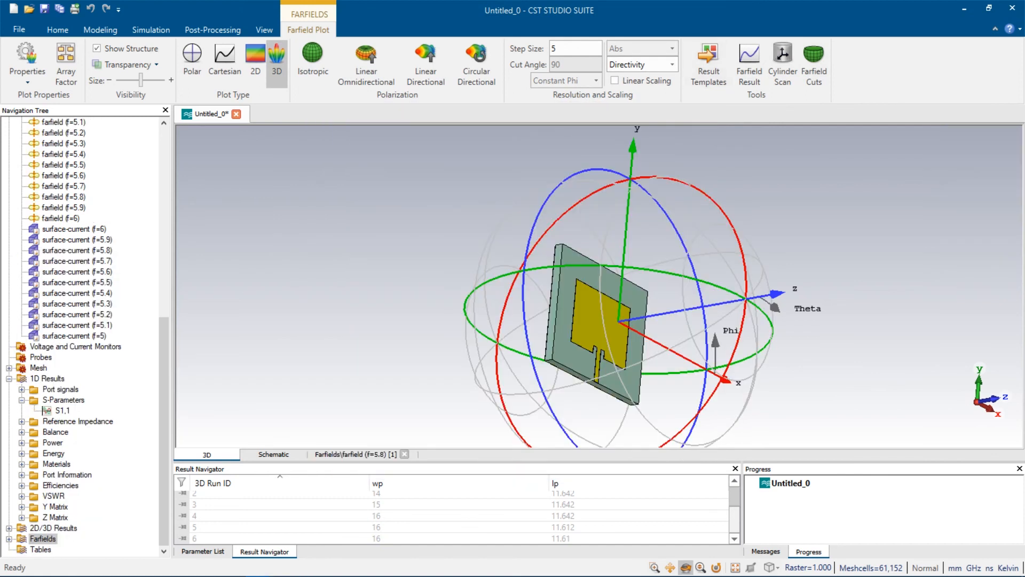
Add a Farfield Result post-processing step with the Max Gain over Frequency configuration and evaluate it.
left_click(709, 64)
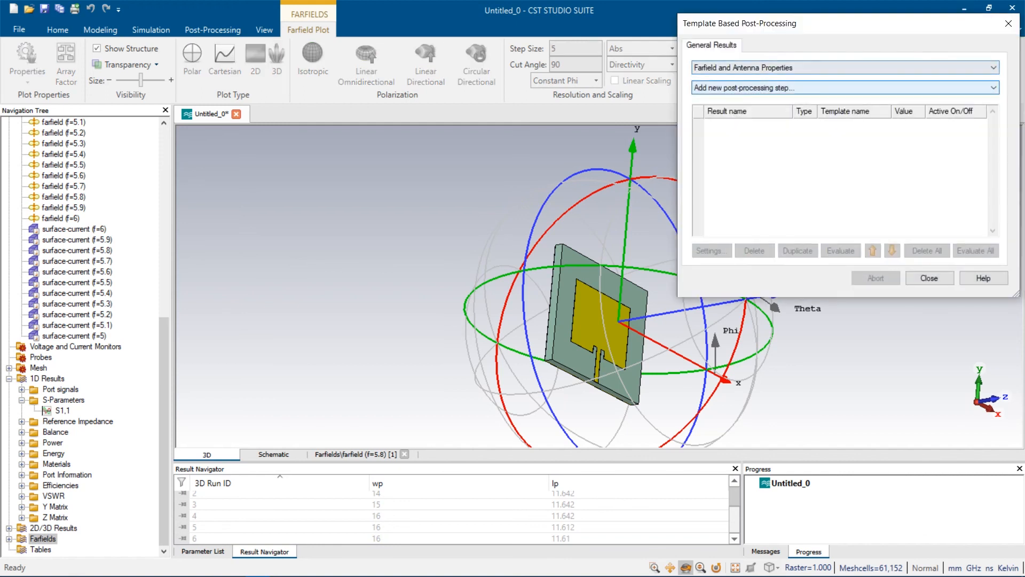
left_click(845, 88)
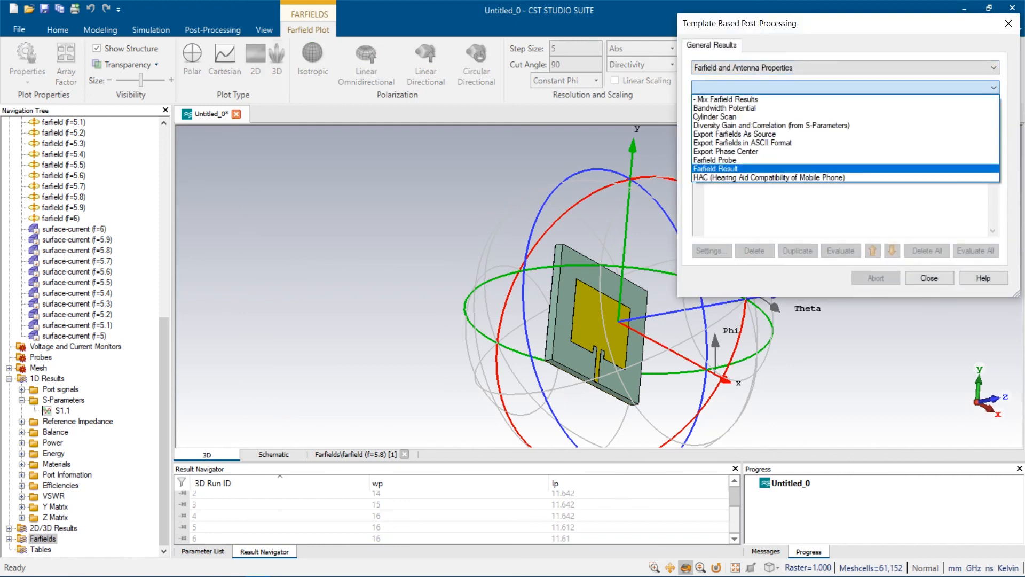
left_click(715, 169)
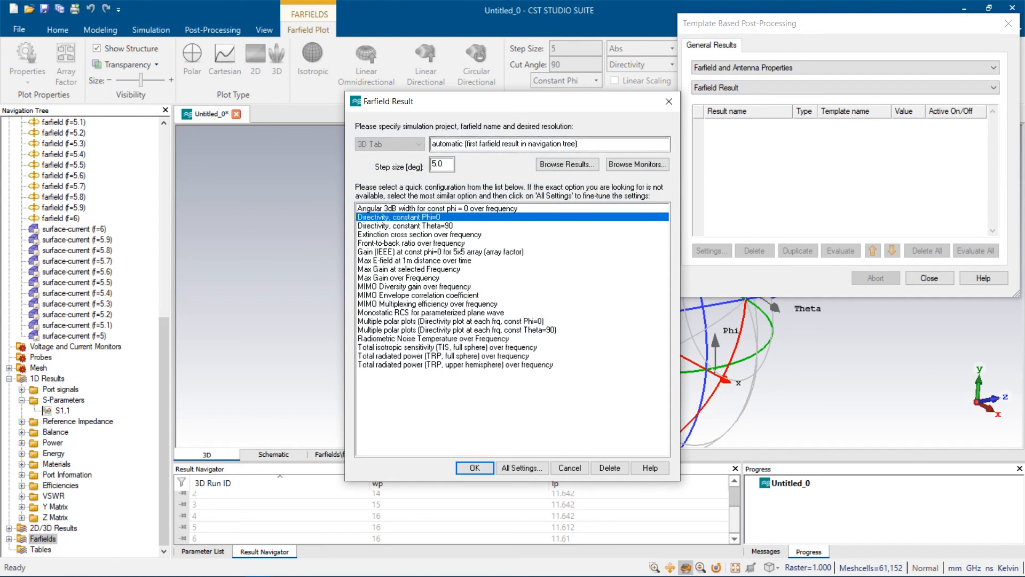
left_click(398, 278)
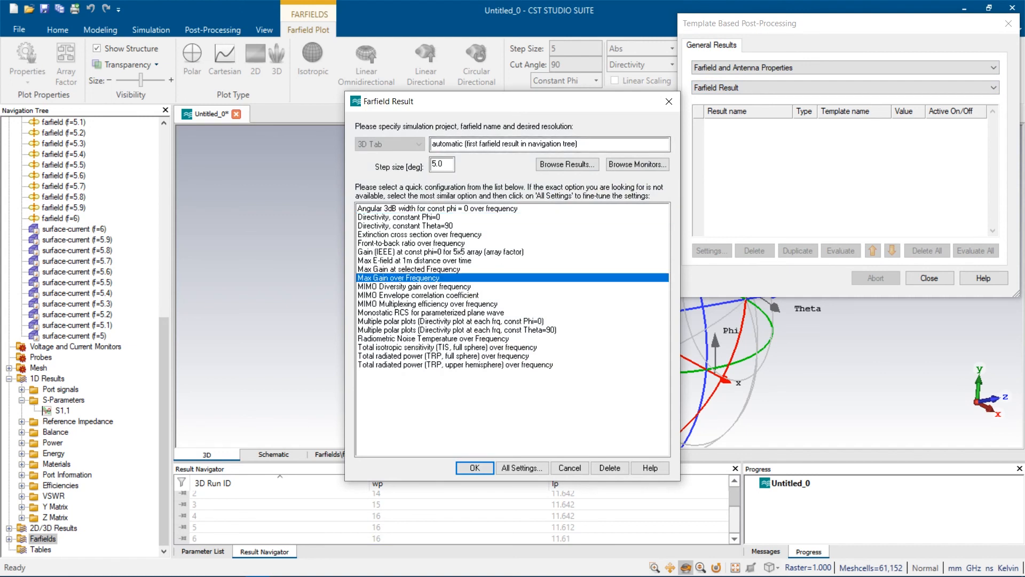
key("Return")
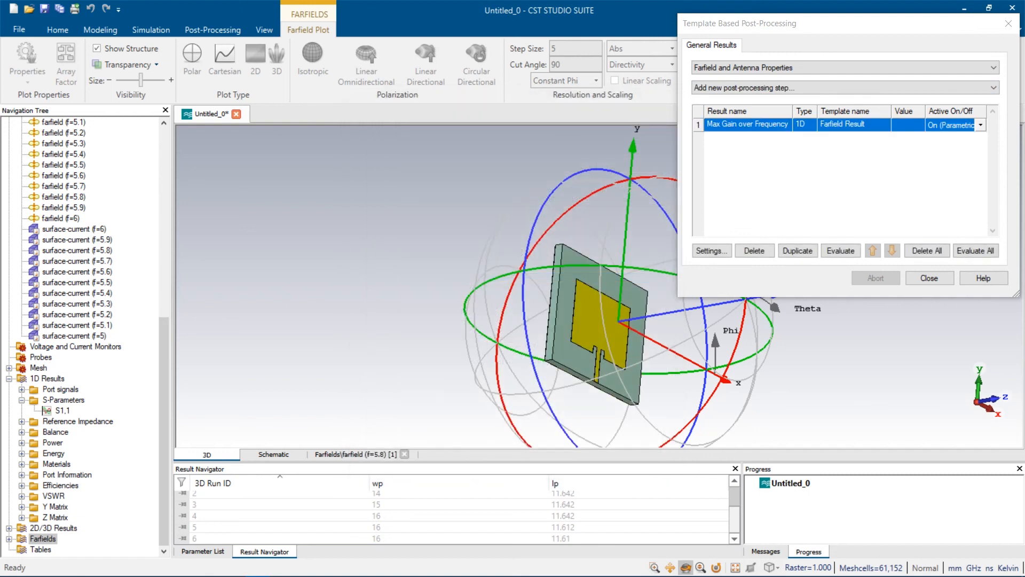
left_click(840, 250)
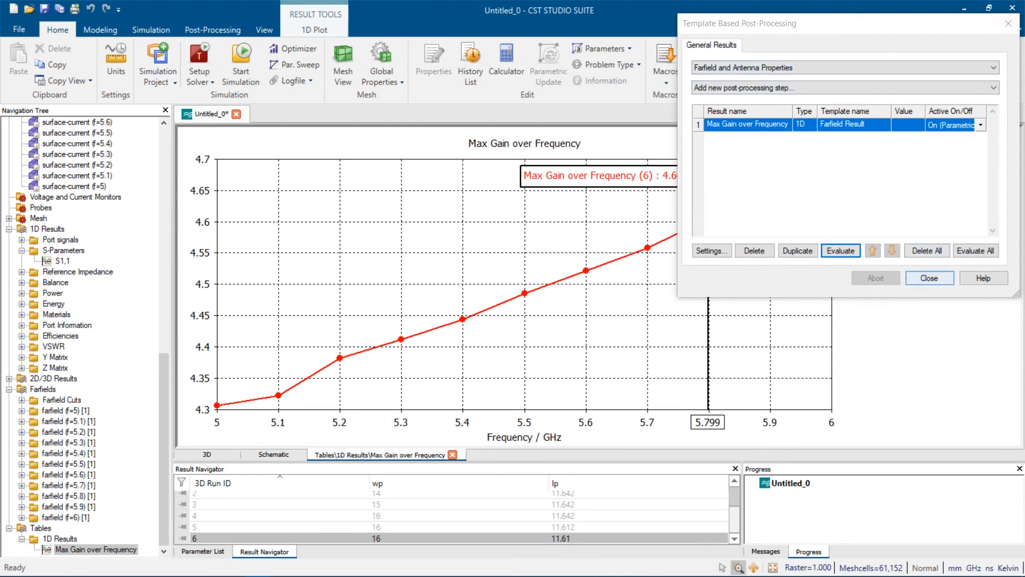
left_click(929, 278)
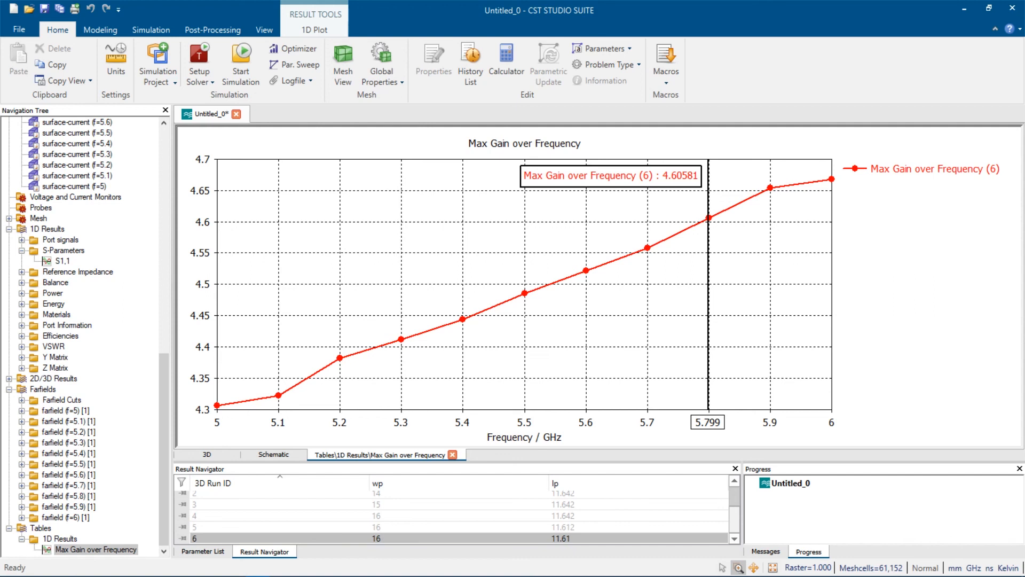
Place a curve marker on the Max Gain over Frequency curve at about 5.9 GHz and collapse the Farfields results.
right_click(771, 188)
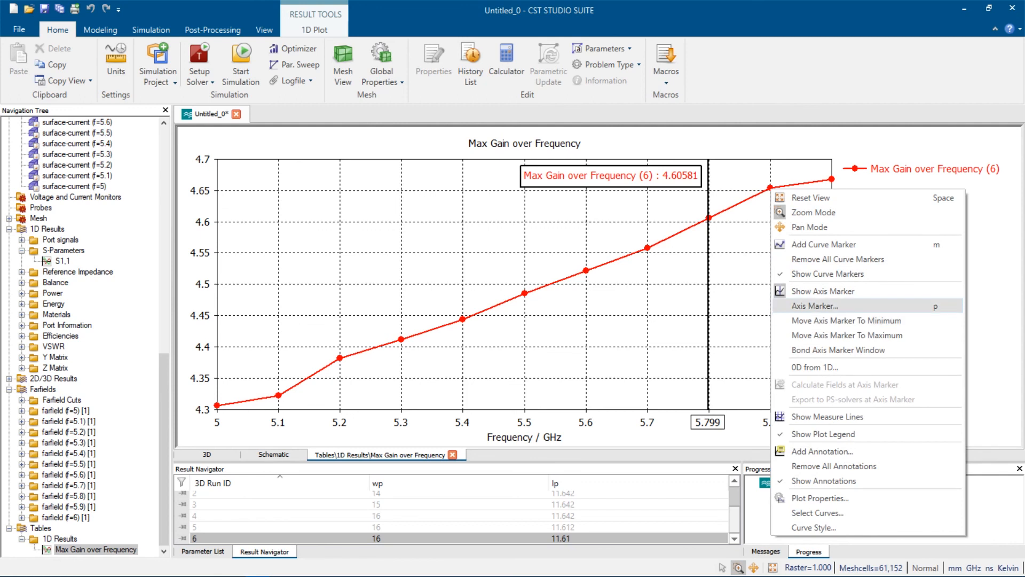
left_click(824, 244)
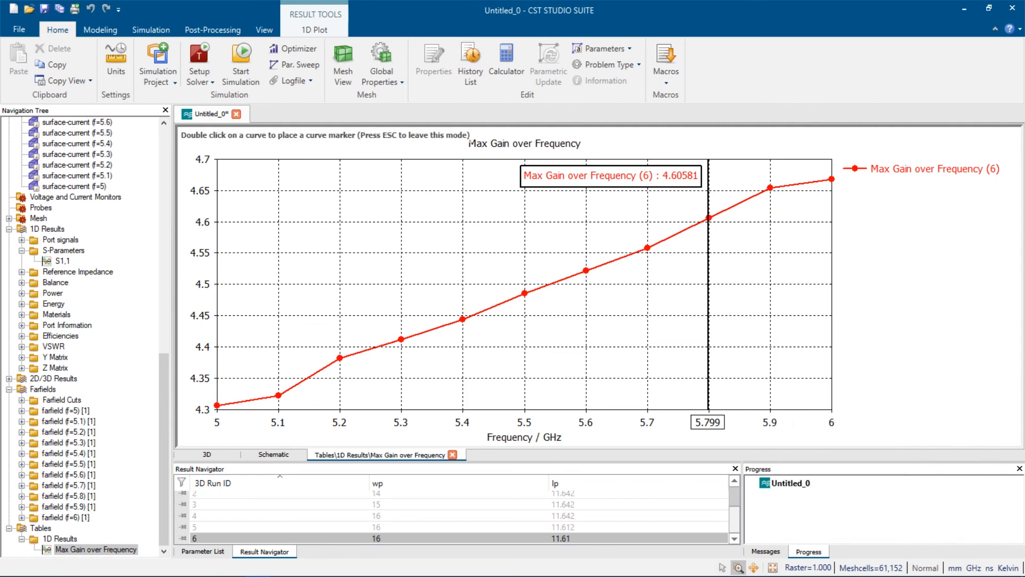
double_click(769, 187)
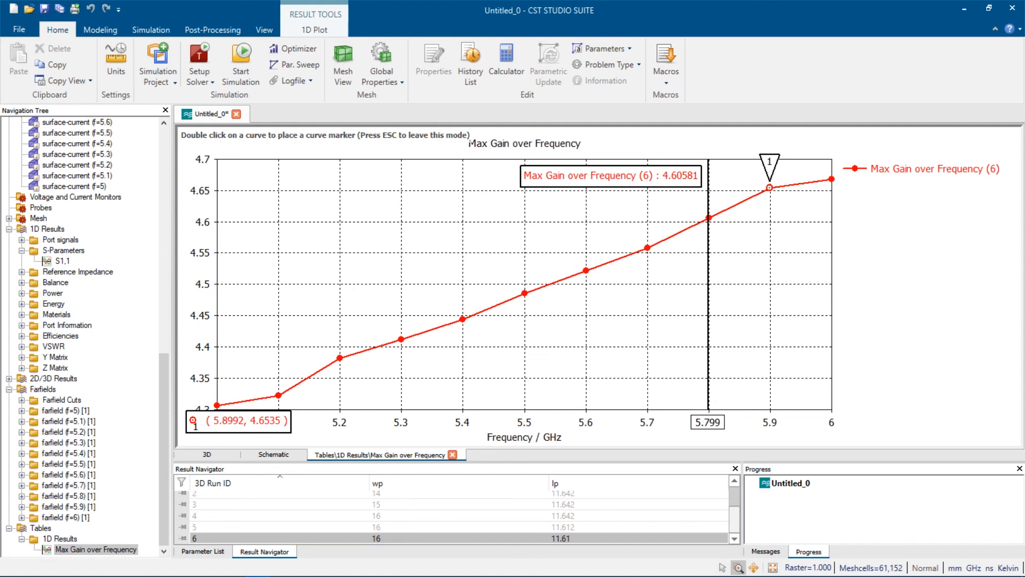
left_click(9, 390)
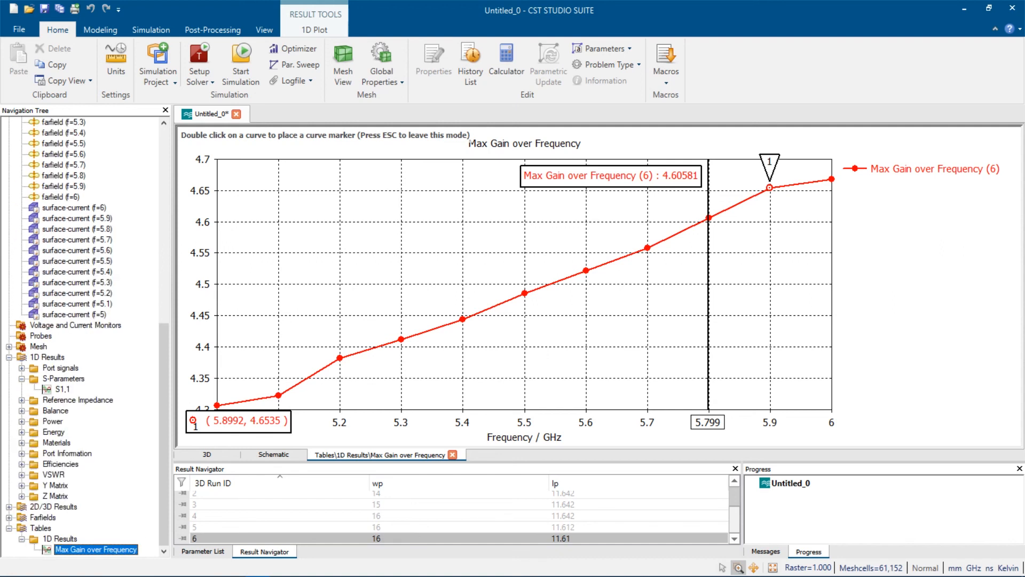
Collapse the Farfields results and show the 5.8 GHz surface current plot from the 2D/3D results in front view.
left_click(22, 539)
left_click(9, 528)
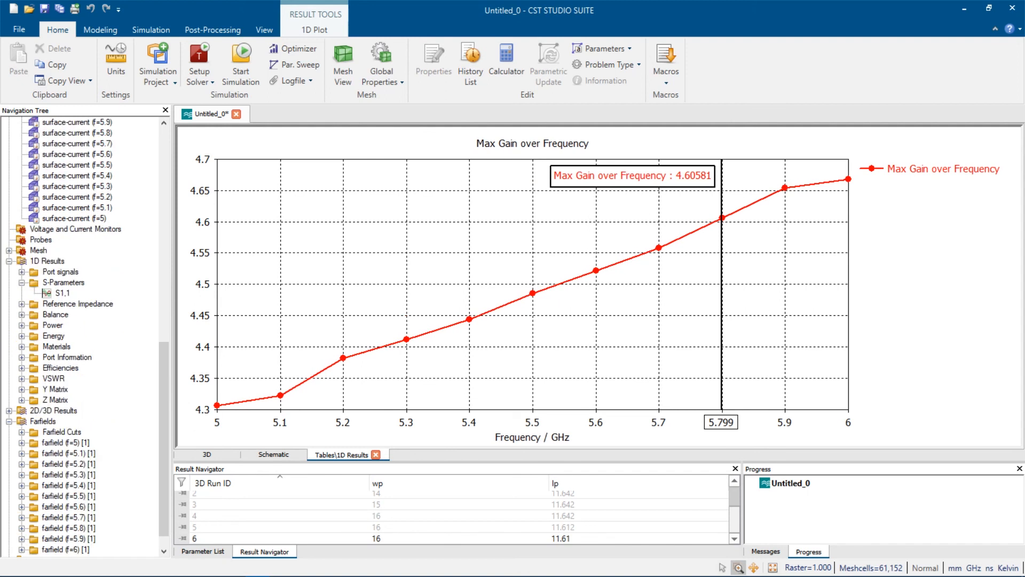
left_click(9, 421)
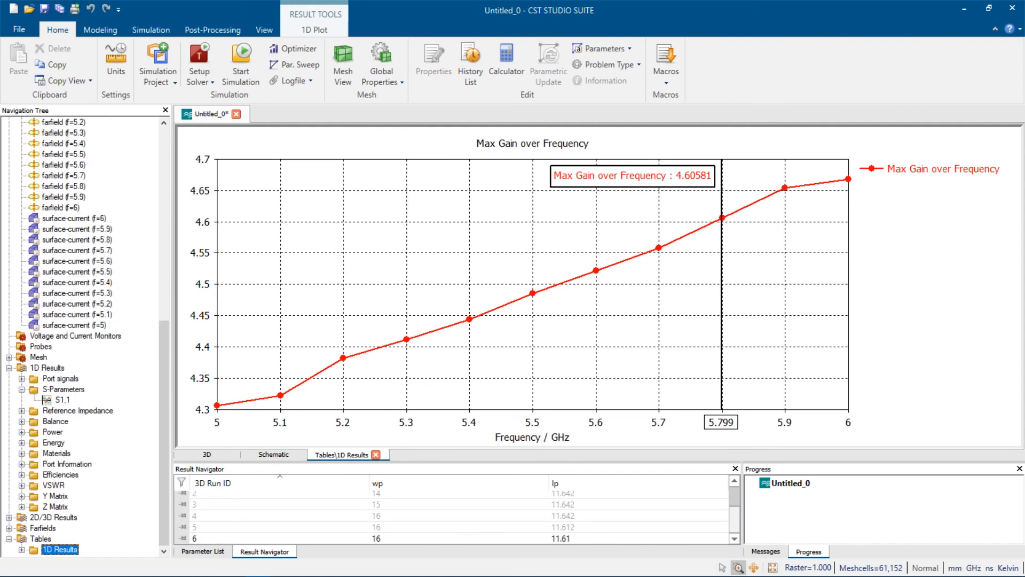
left_click(9, 517)
left_click(67, 550)
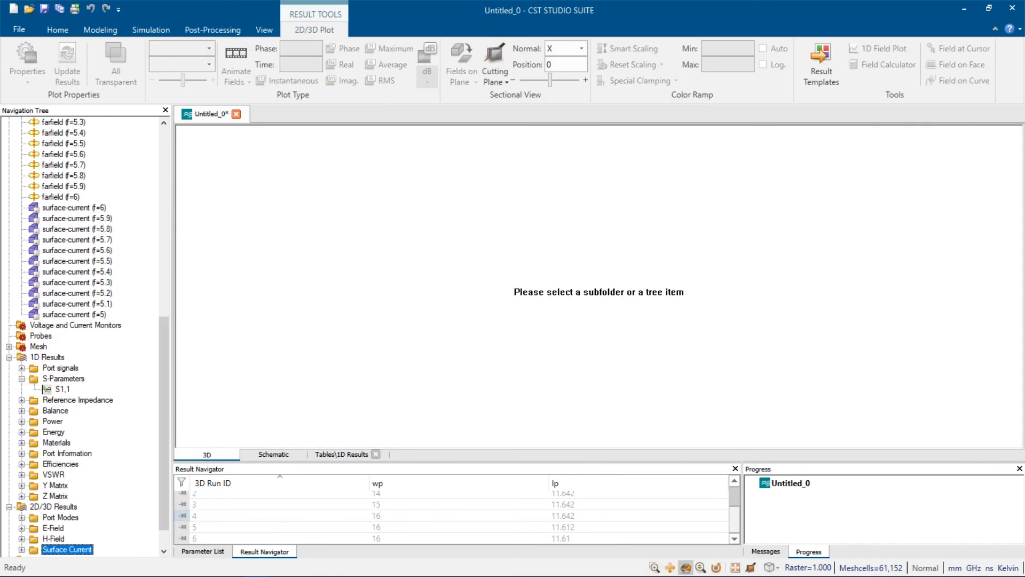
left_click(22, 549)
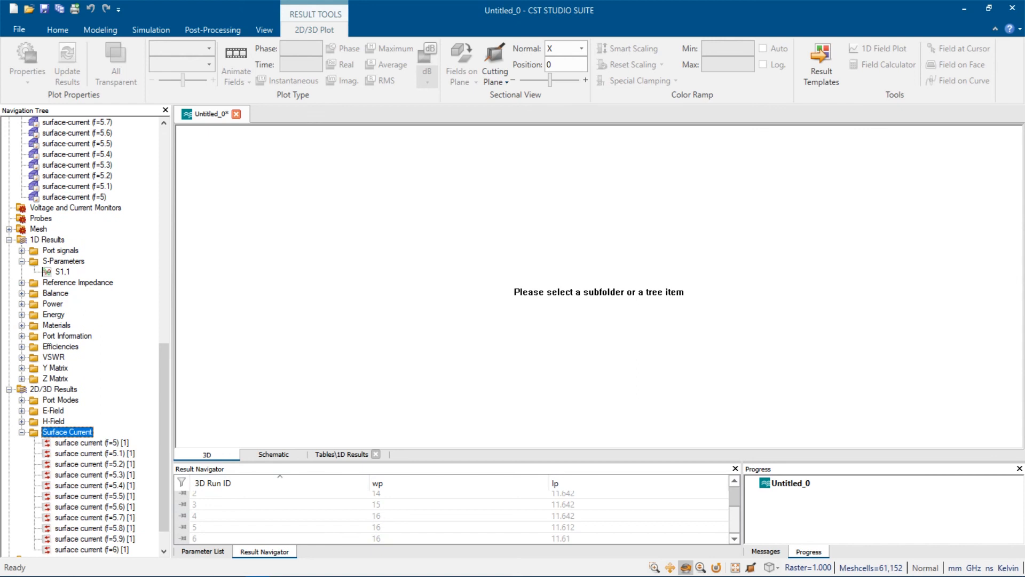
left_click(95, 528)
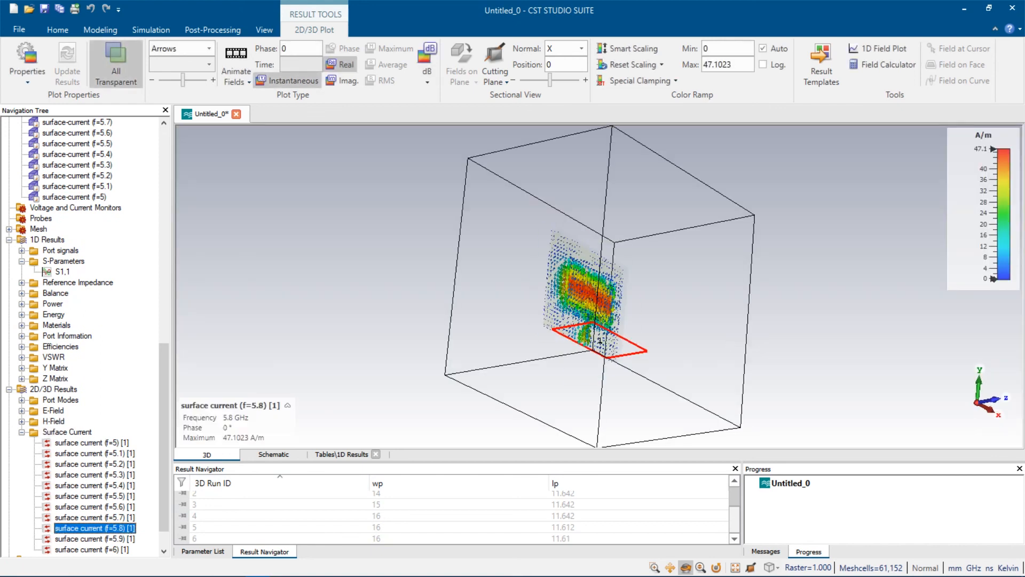
key("5")
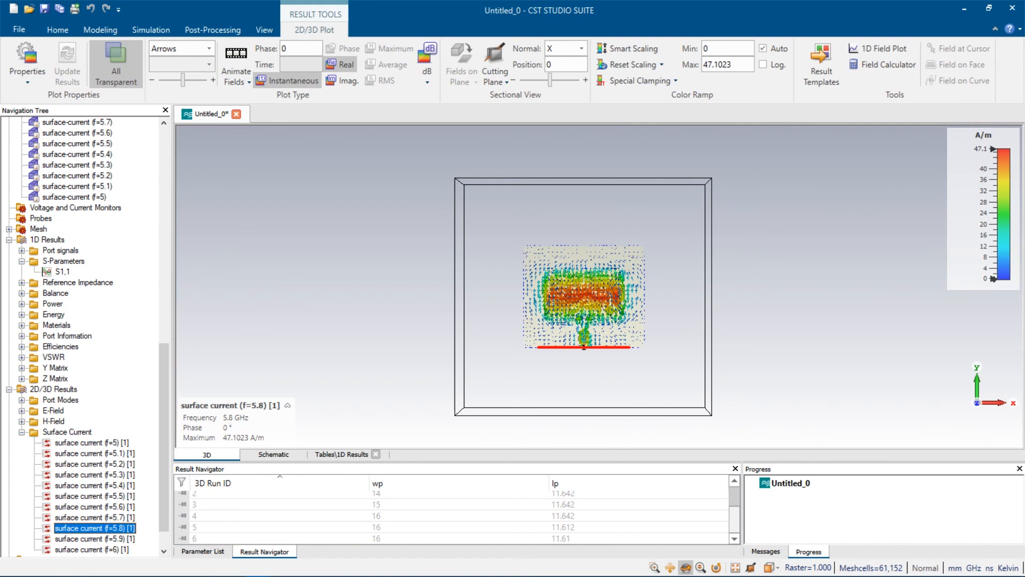
Examine the direction and strength of the surface current arrows across the patch and around the inset feed.
scroll(602, 291, "up", 5)
scroll(603, 291, "up", 3)
scroll(603, 291, "up", 2)
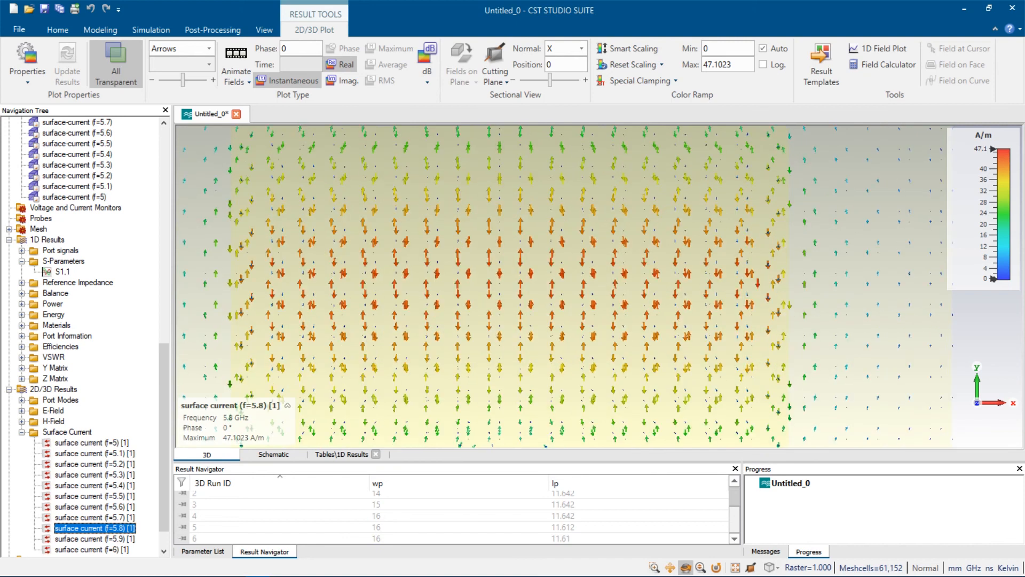
scroll(603, 292, "down", 2)
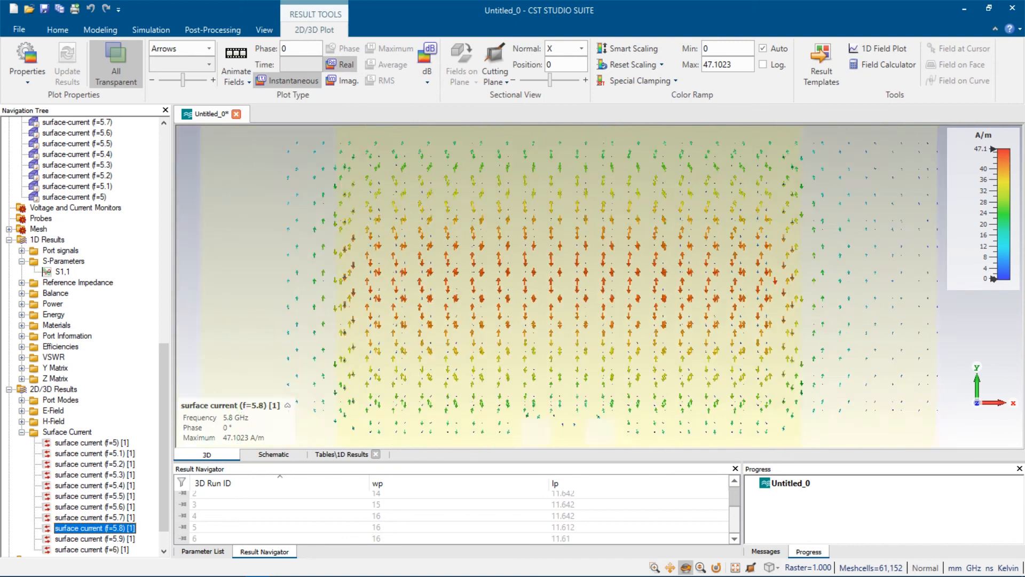
scroll(748, 274, "up", 6)
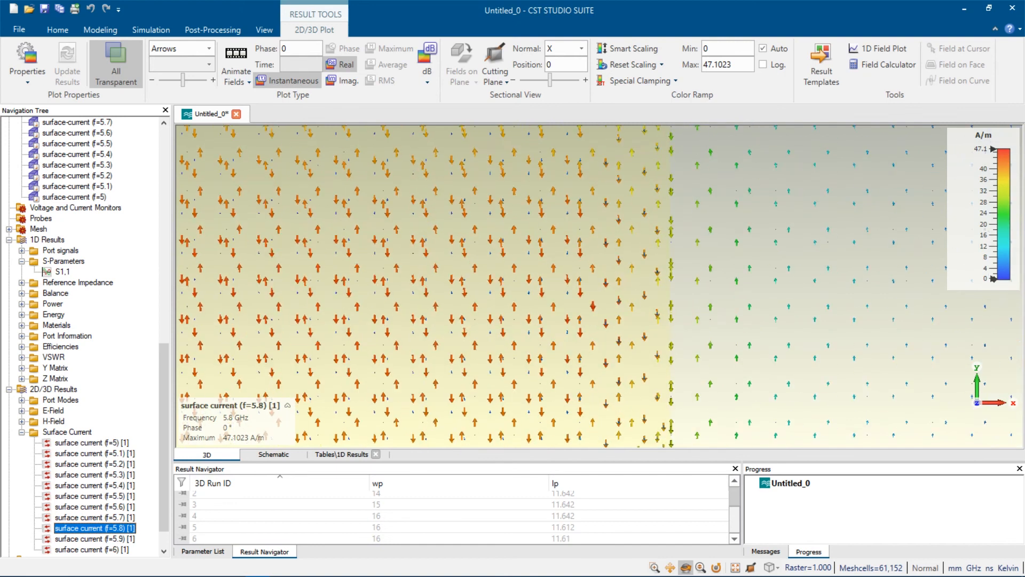
scroll(854, 236, "down", 4)
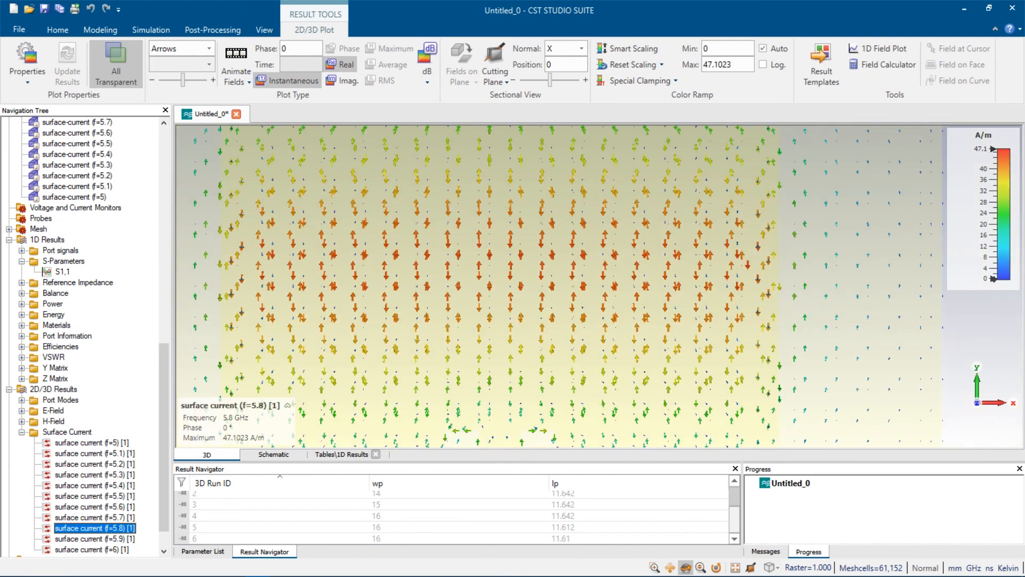
scroll(843, 240, "down", 2)
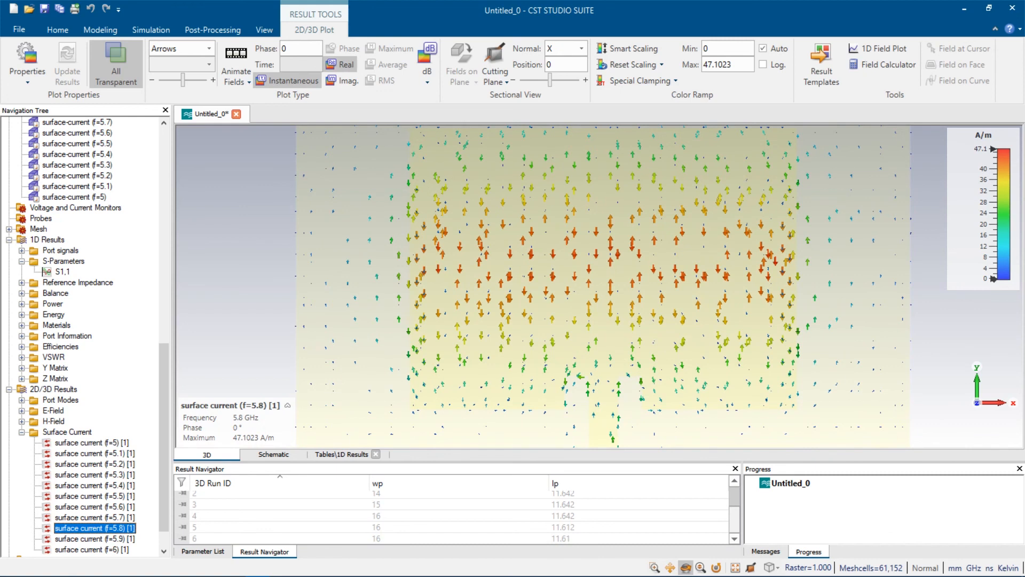
Collapse the Surface Current and 2D/3D Results folders and display the S-Parameters plot to check the return loss.
left_click(22, 432)
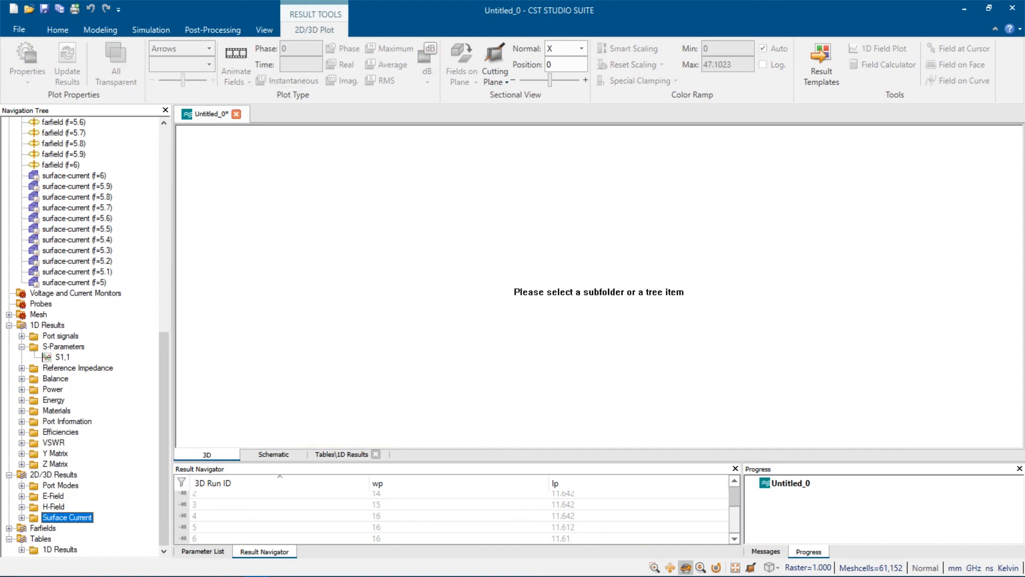
left_click(9, 475)
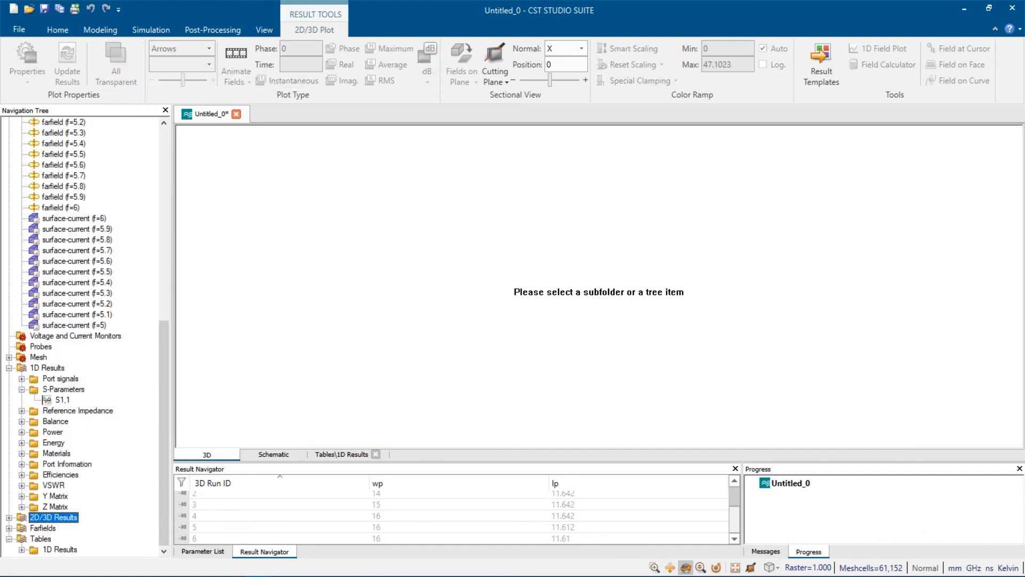
left_click(63, 389)
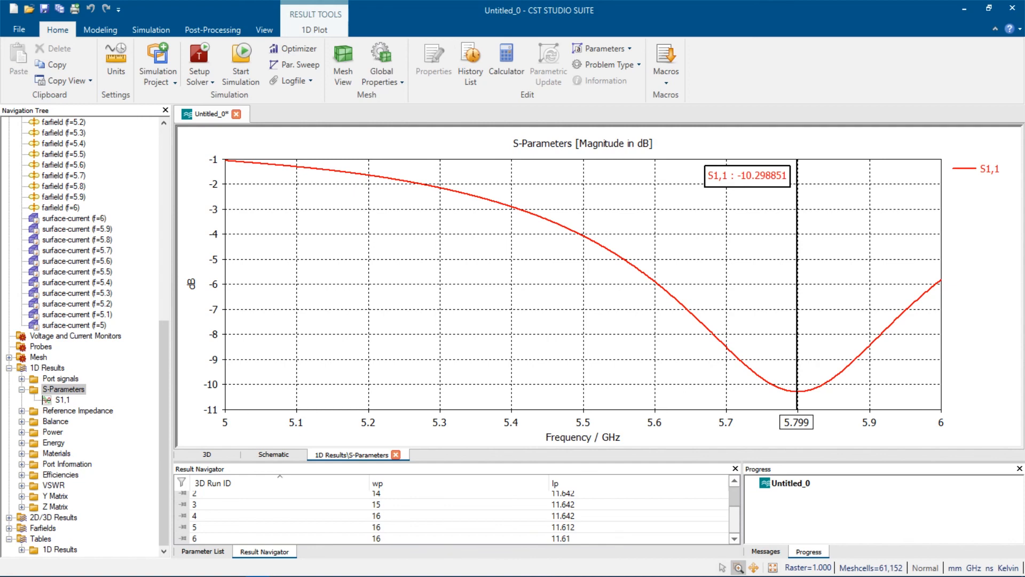
key("alt+Tab")
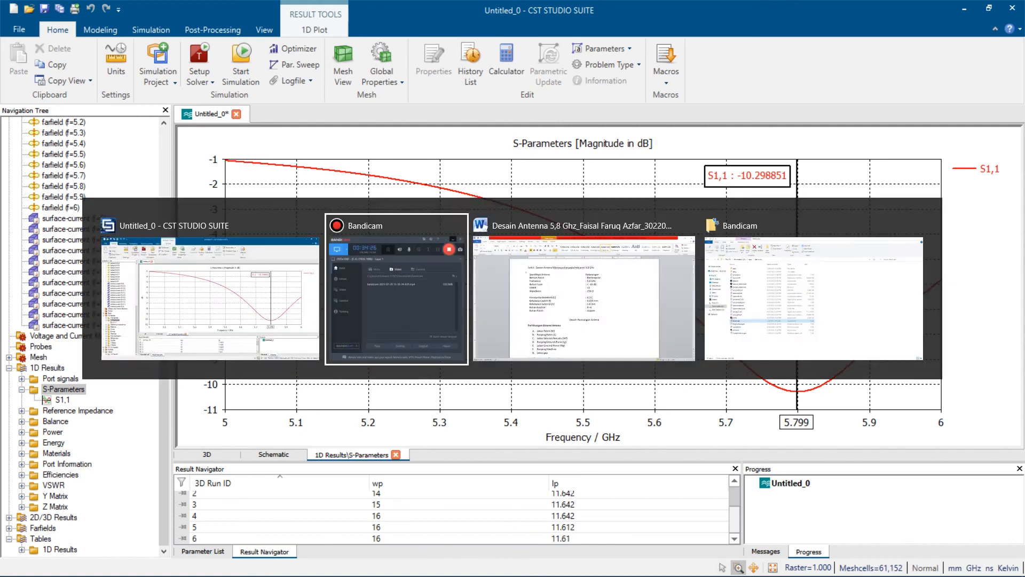